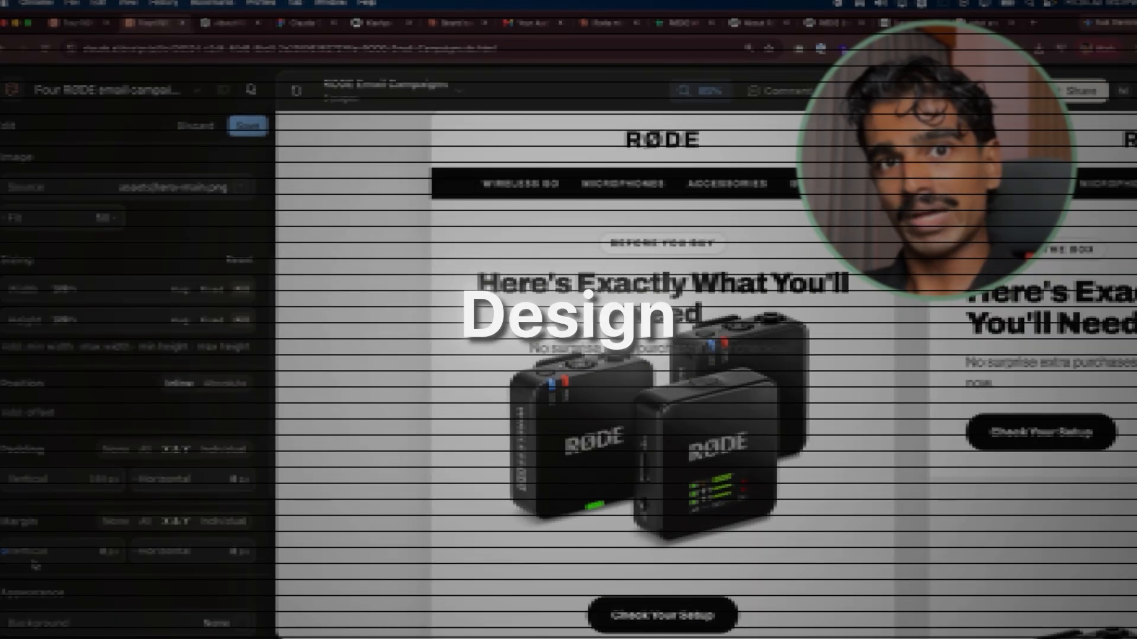
left_click_drag(35, 567, 49, 558)
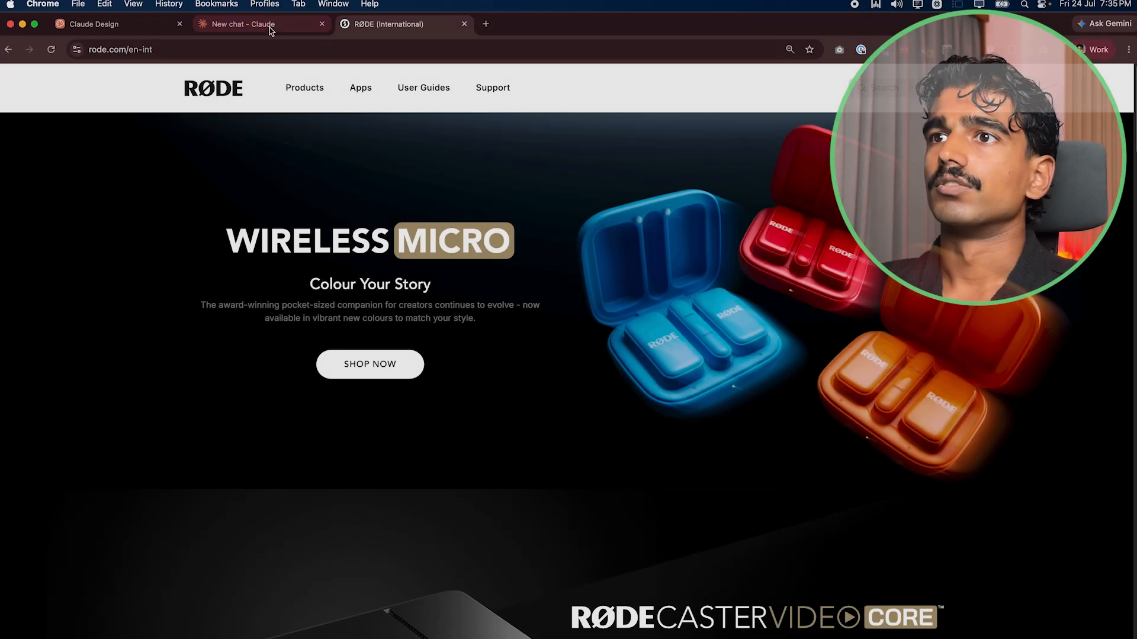
left_click(272, 28)
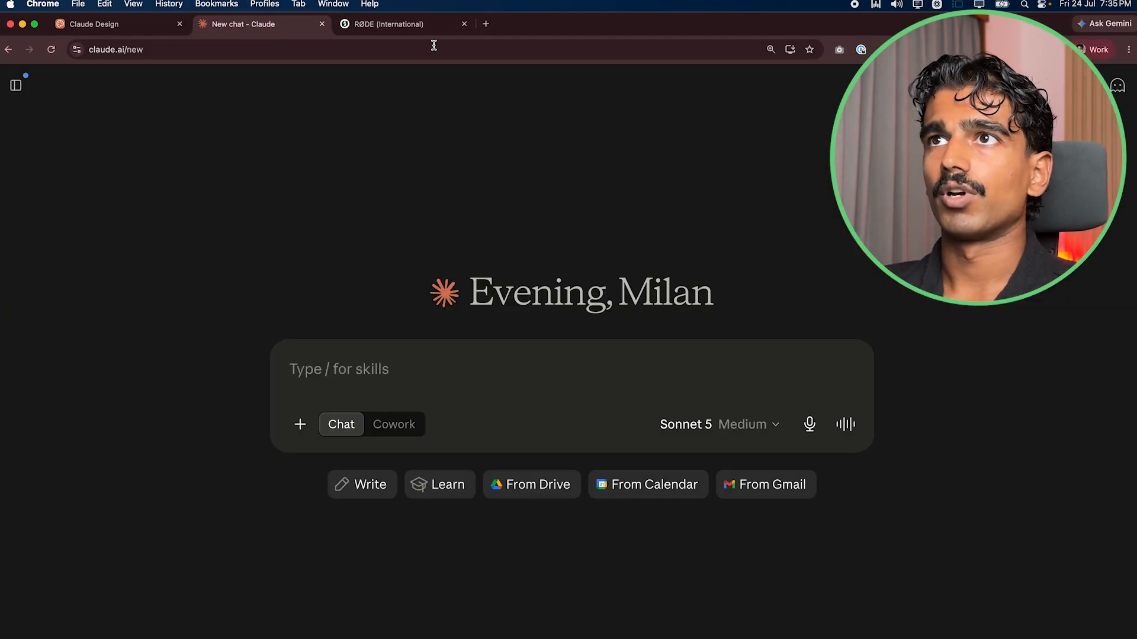
left_click(382, 25)
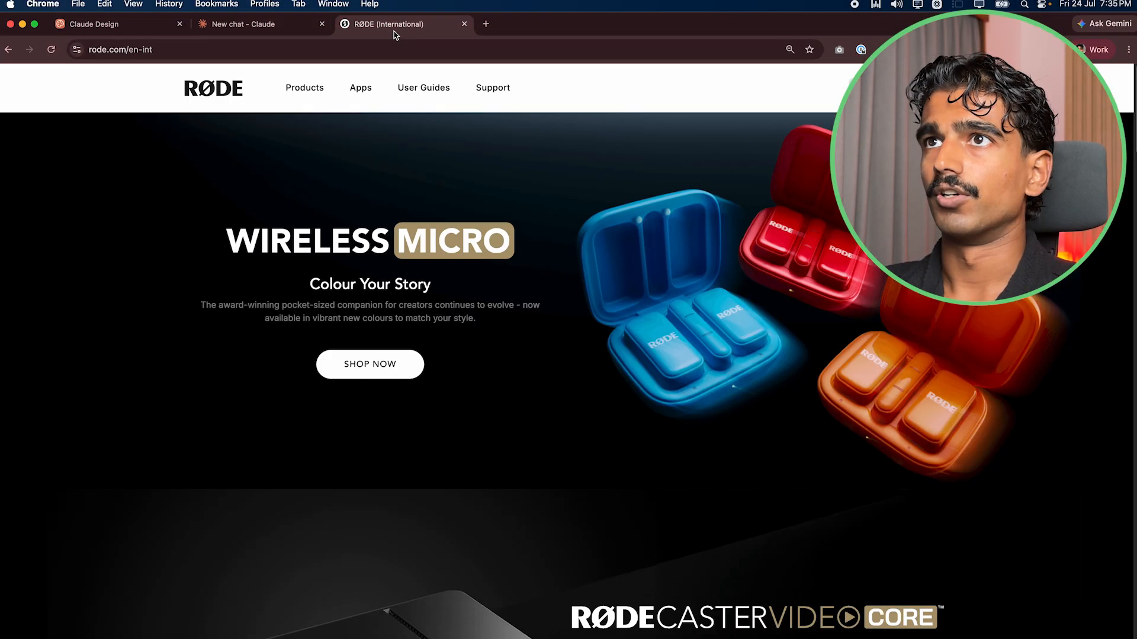
left_click(332, 49)
key("super+c")
left_click(282, 27)
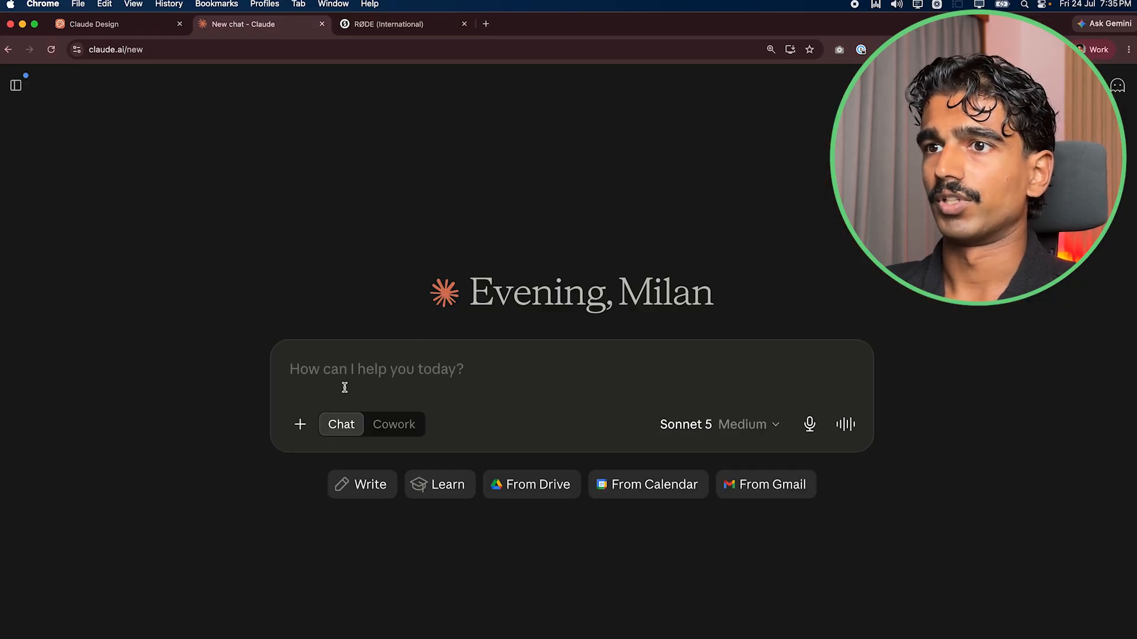
key("super+v")
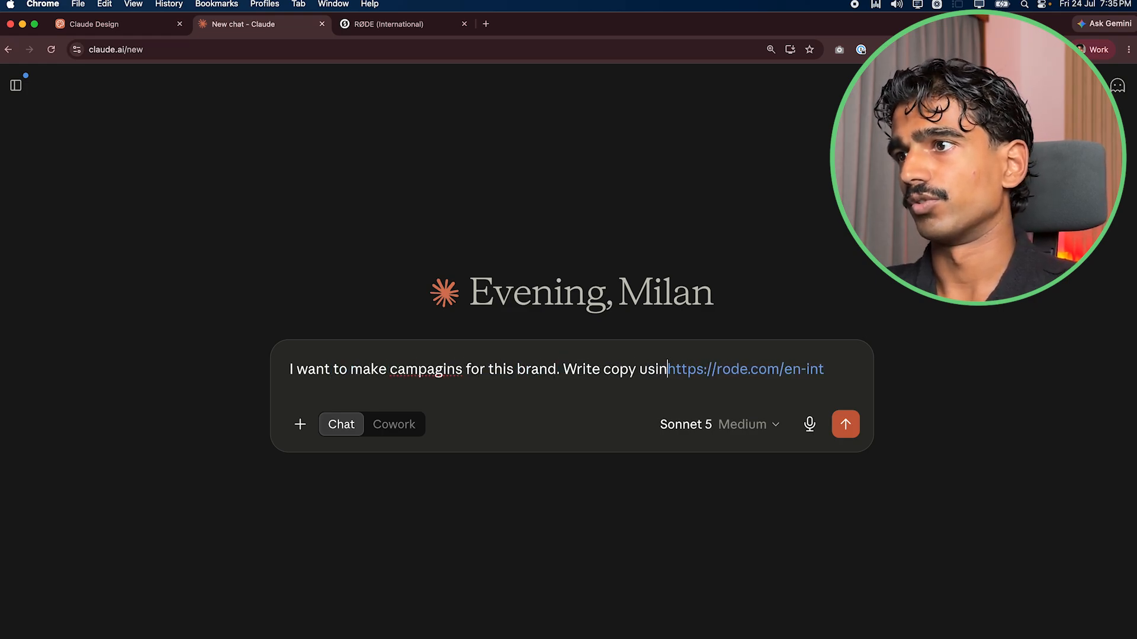
- Complete the prompt above the link as "I want to make campagins for this brand. Write copy using this framework." followed by a blank line
type("g this framework")
key("BackSpace")
type(".")
key("shift+Return")
key("shift+Return")
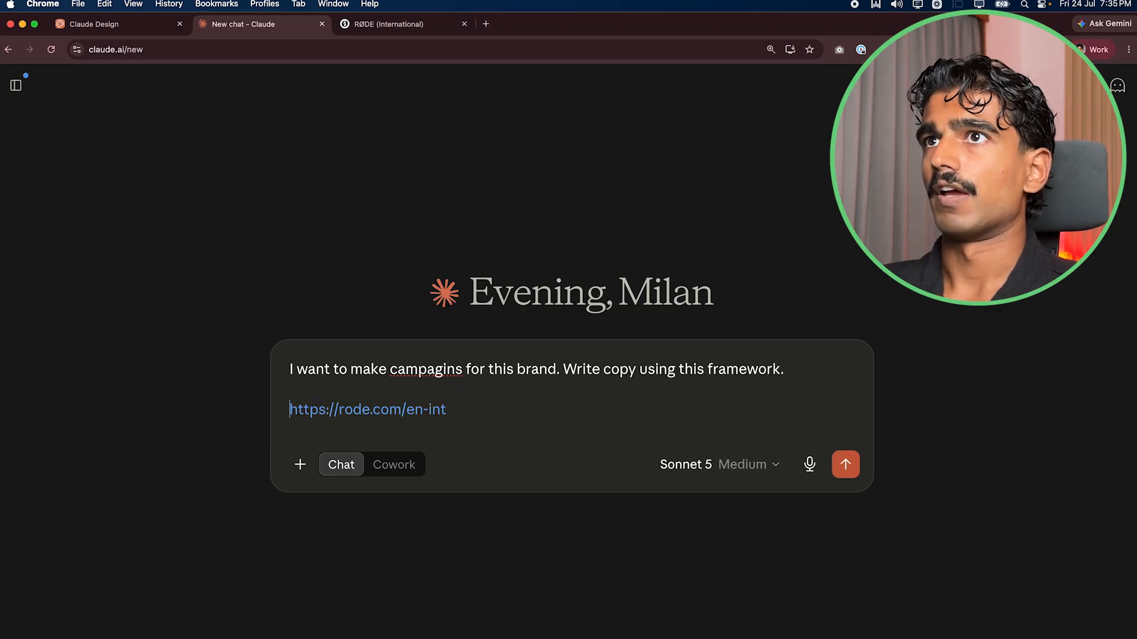
- Find and open the About RØDE page on the brand's site, and bring its full text into the Claude message as pasted content
left_click(374, 24)
key("super+f")
type("about")
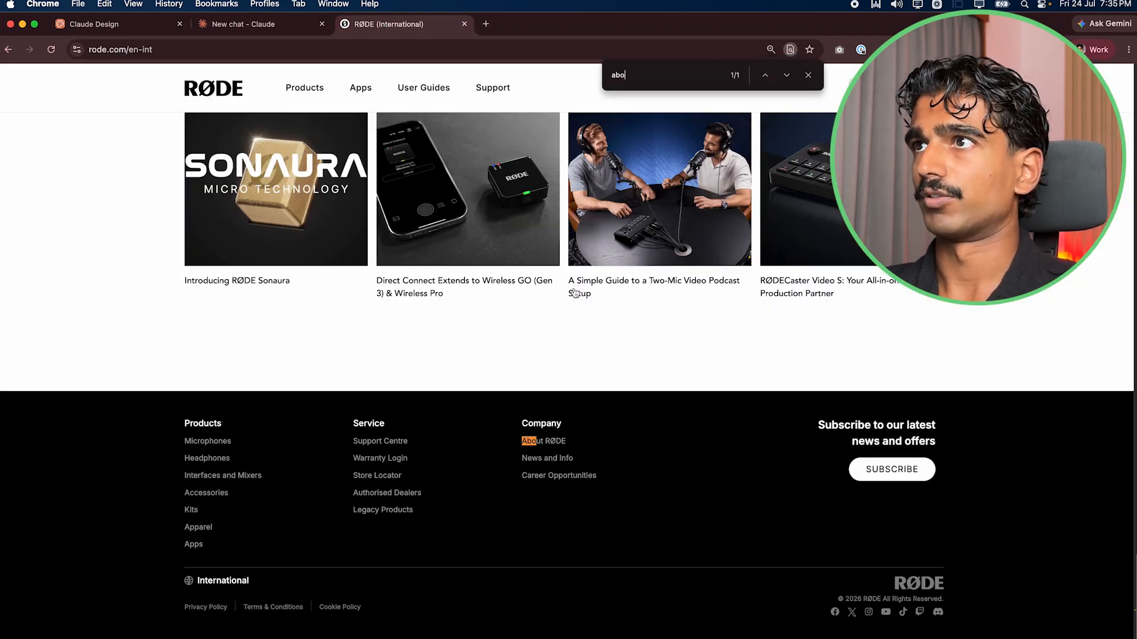
left_click(550, 443)
key("super+a")
left_click(259, 24)
- Attach campaign-month-planner-prompt.md from the Campaigns folder in Finder to the Claude message and send it
key("super+Tab")
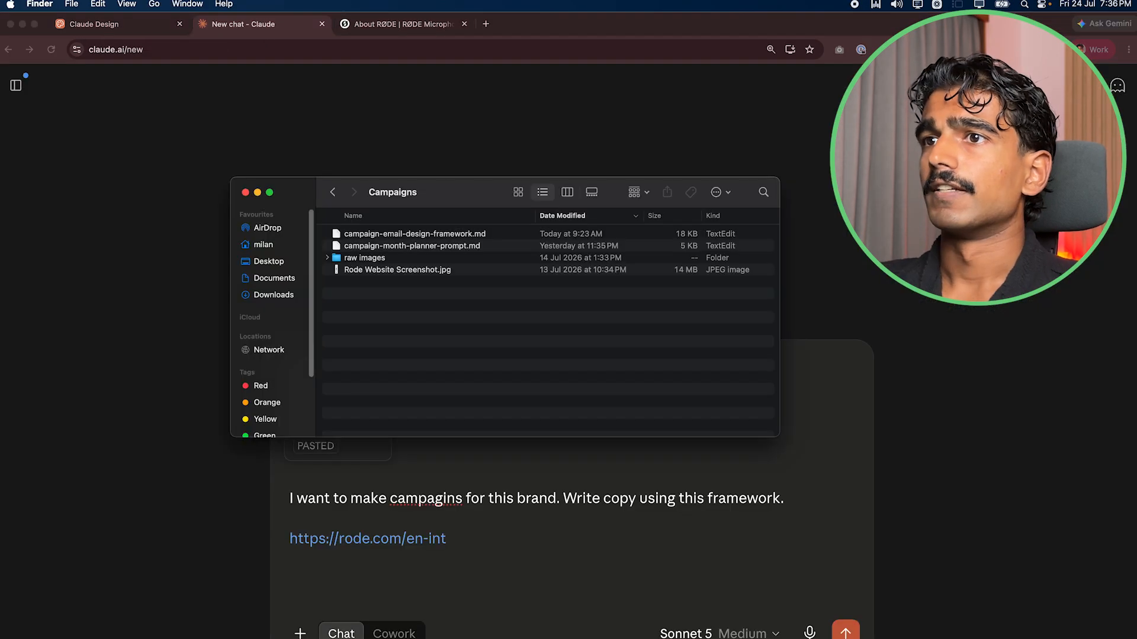
left_click(472, 237)
left_click(432, 247)
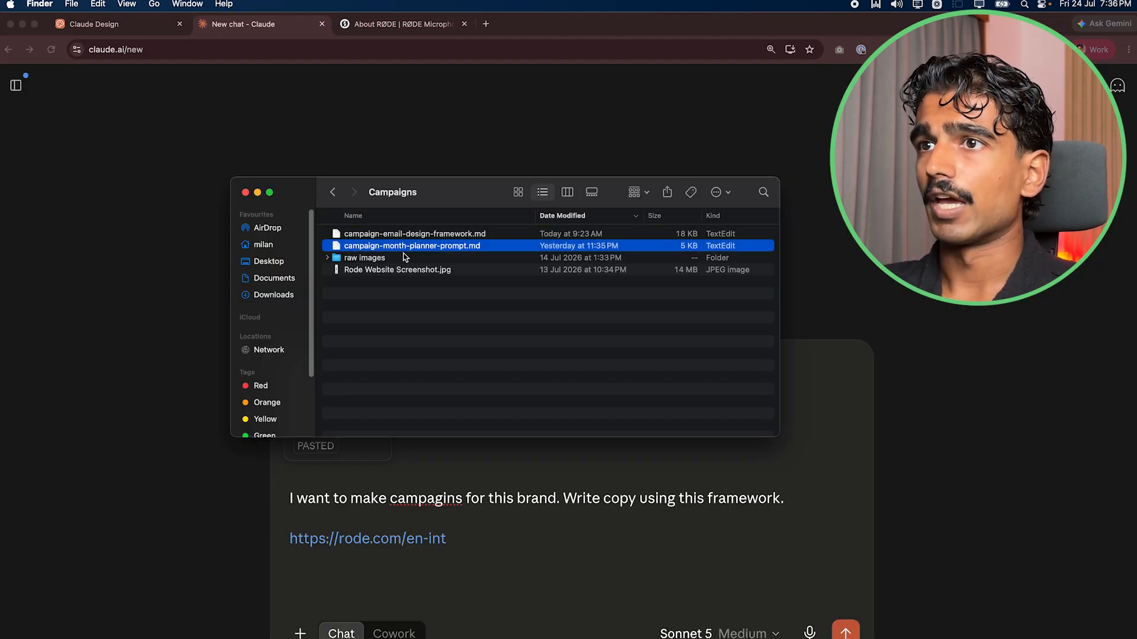
left_click_drag(654, 526, 515, 583)
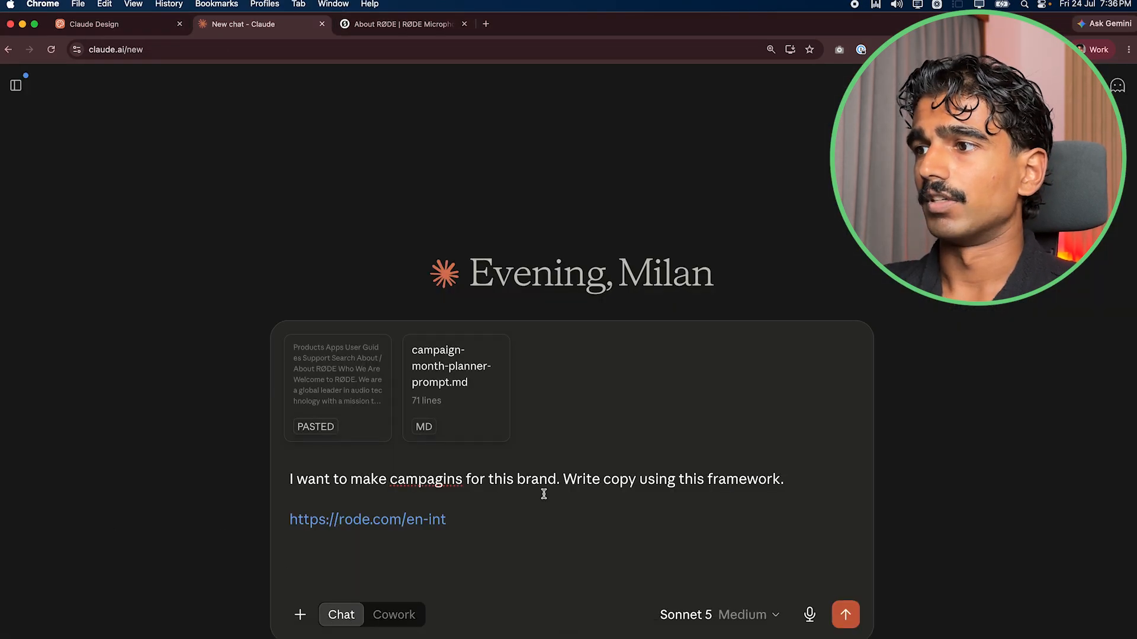
left_click(845, 615)
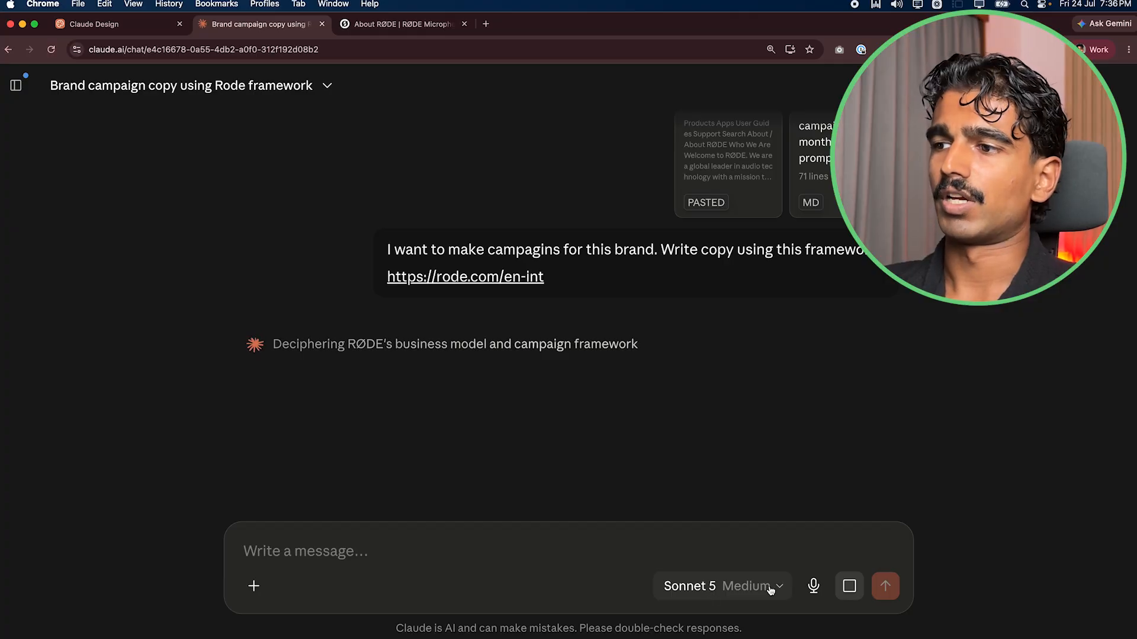
- Look over the effort levels and additional models offered for the chat, keeping the current model
left_click(755, 589)
mouse_move(705, 522)
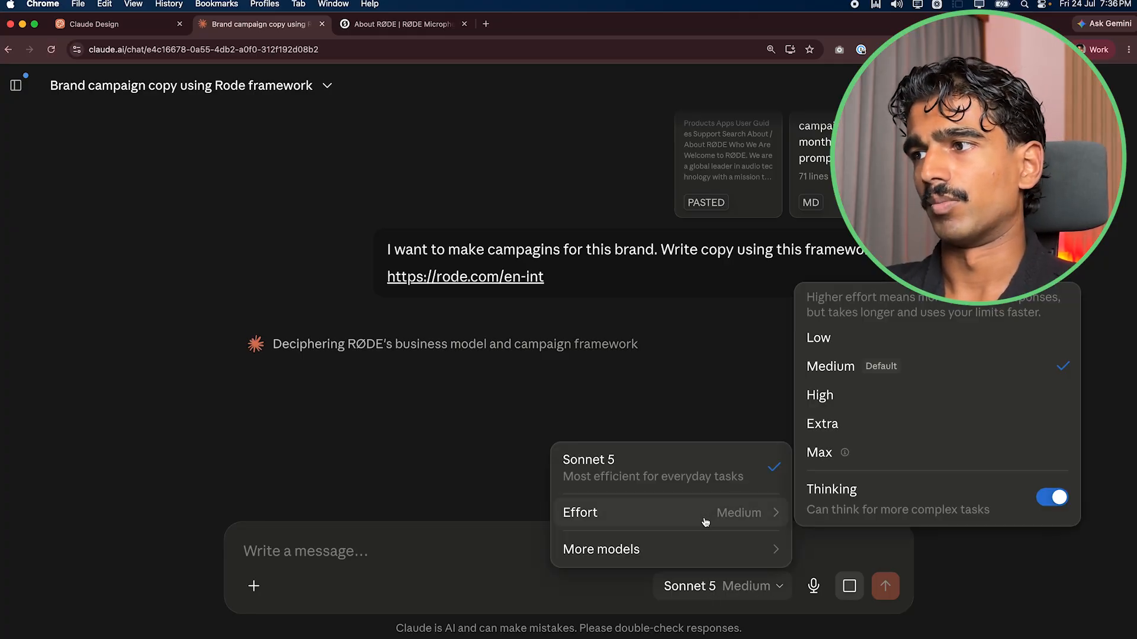
mouse_move(736, 557)
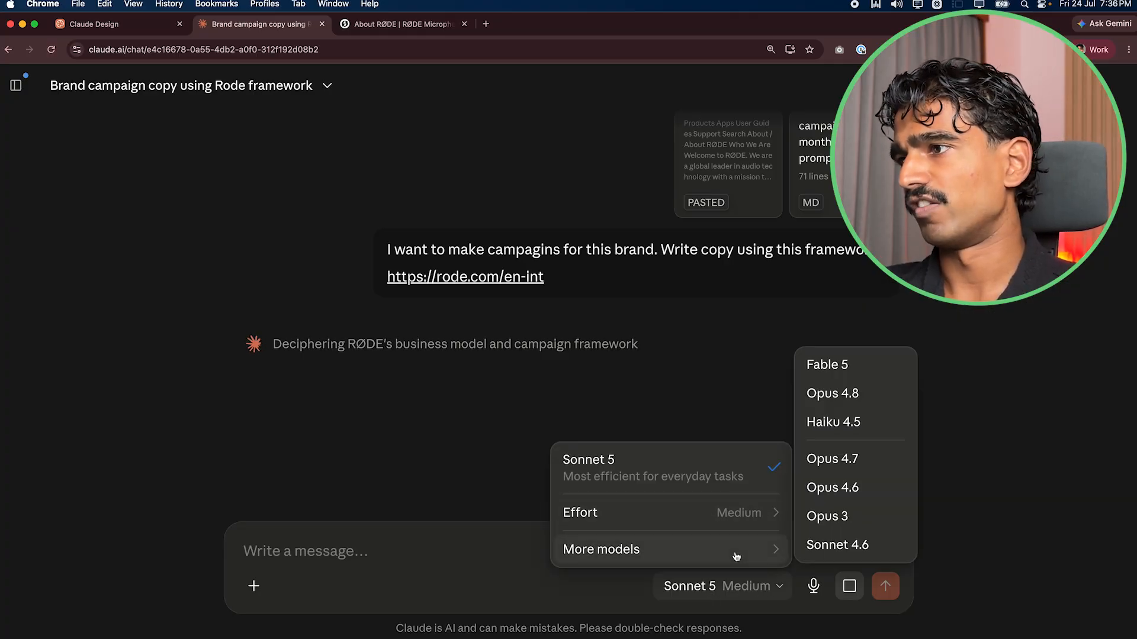
left_click(602, 391)
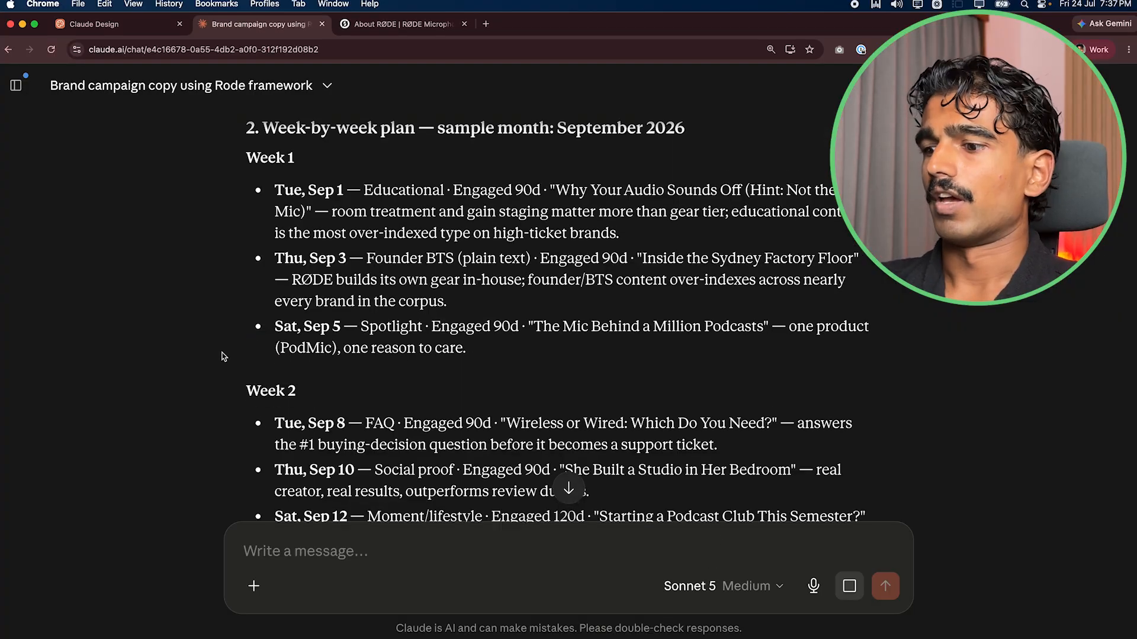
- Review the Week 1 and Week 2 email campaigns in the September 2026 week-by-week plan
scroll(224, 356, "up", 1)
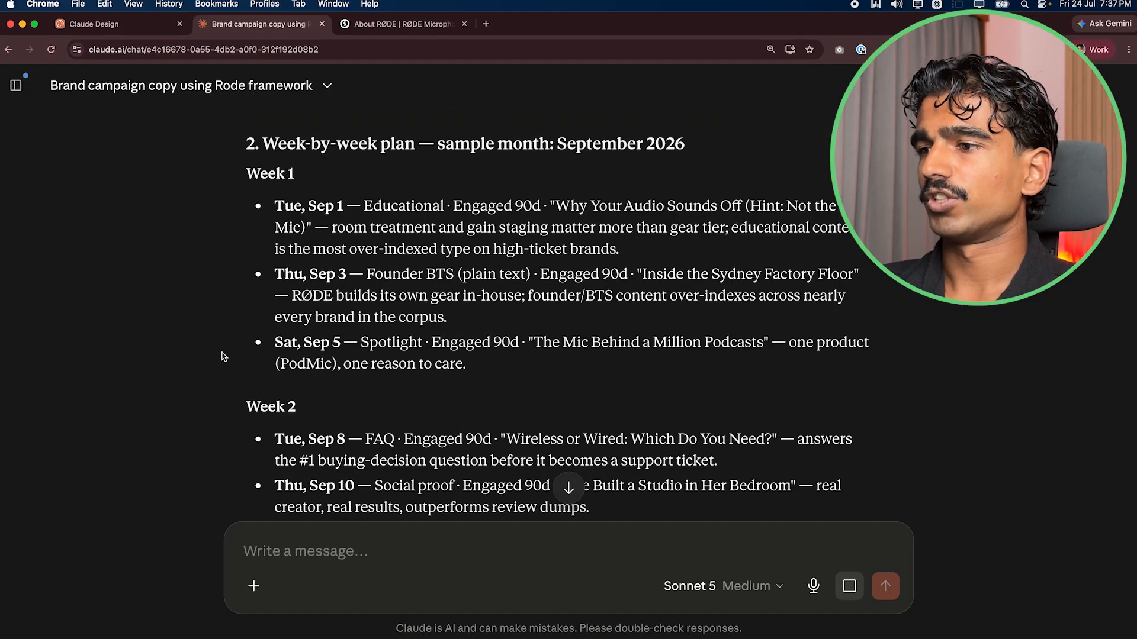
scroll(290, 131, "up", 3)
scroll(246, 231, "down", 5)
scroll(241, 216, "up", 3)
scroll(242, 218, "up", 2)
triple_click(225, 213)
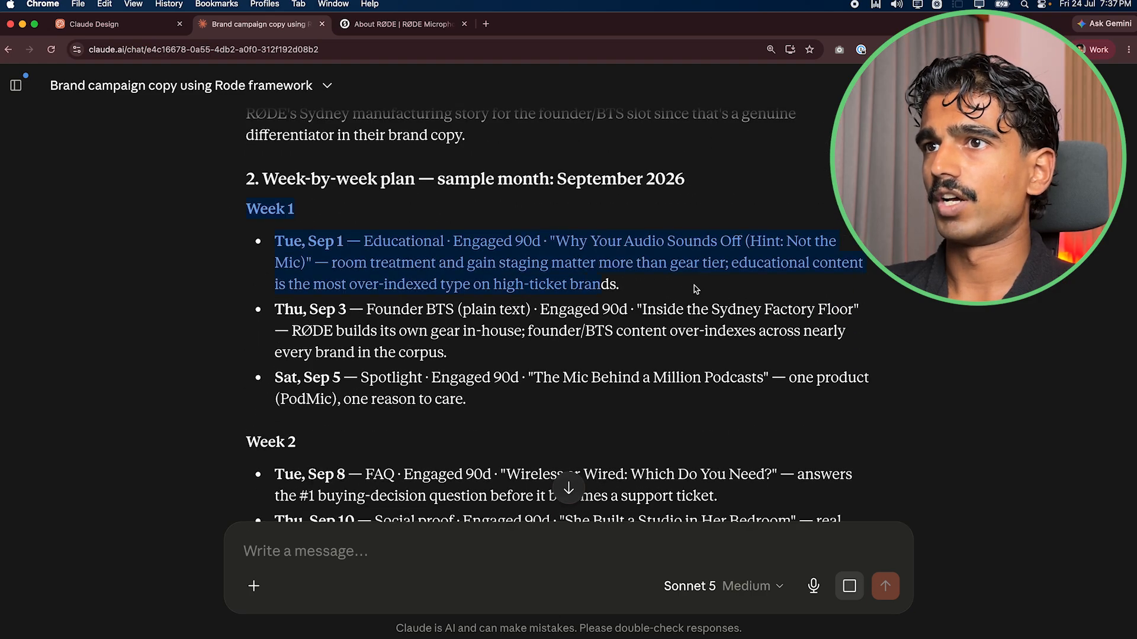
triple_click(257, 305)
triple_click(225, 373)
scroll(581, 424, "down", 2)
triple_click(581, 420)
scroll(581, 424, "down", 1)
triple_click(228, 424)
scroll(274, 437, "down", 1)
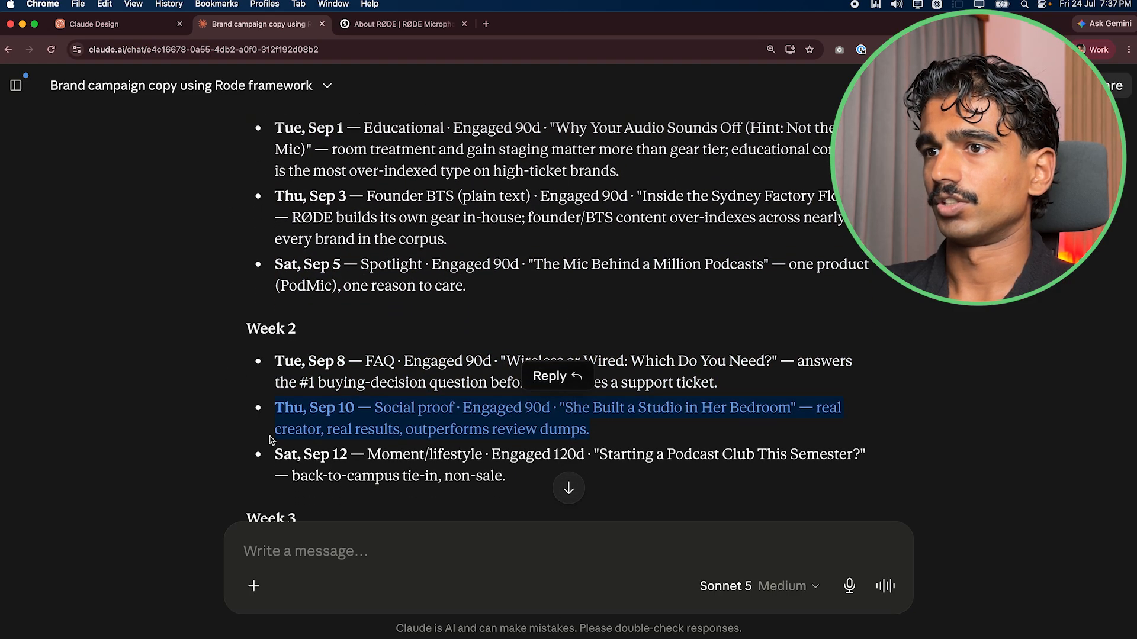
triple_click(229, 385)
scroll(563, 452, "down", 3)
- Review the Week 3 and Week 4 email campaigns in the September 2026 plan
triple_click(353, 419)
scroll(374, 280, "down", 3)
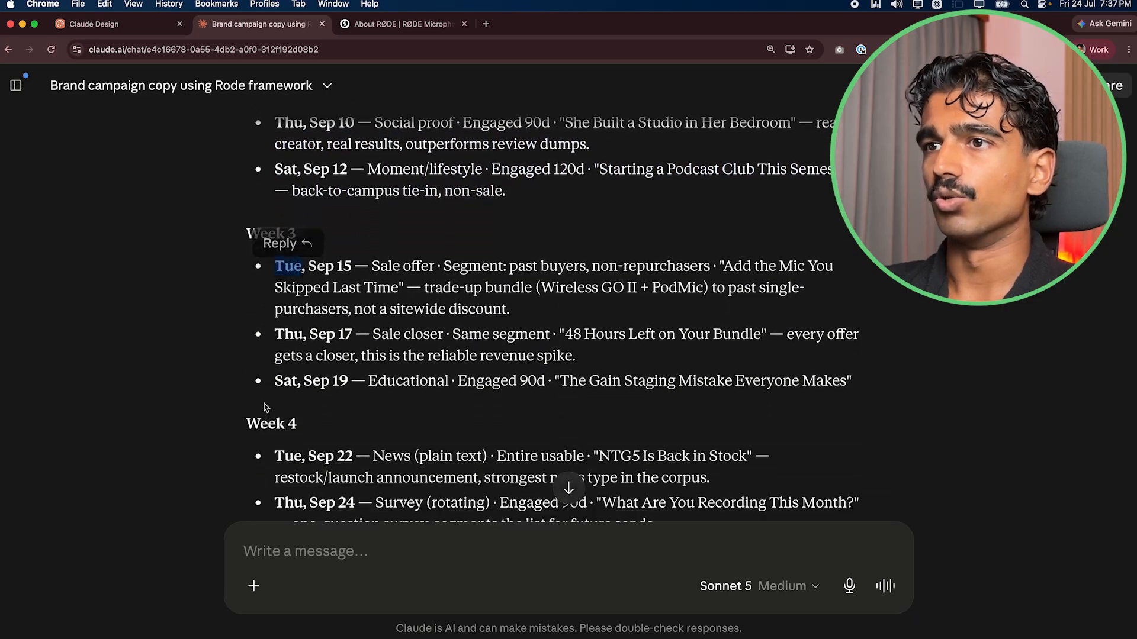
triple_click(375, 280)
left_click(404, 420)
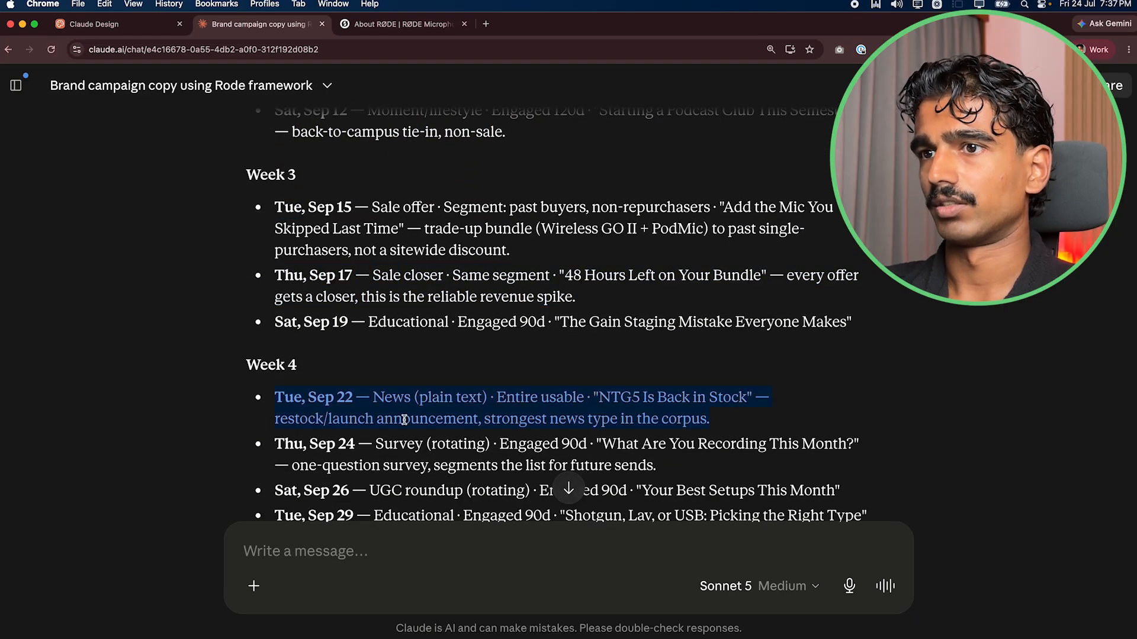
scroll(404, 419, "down", 2)
left_click(425, 318)
scroll(425, 318, "down", 1)
scroll(425, 318, "up", 10)
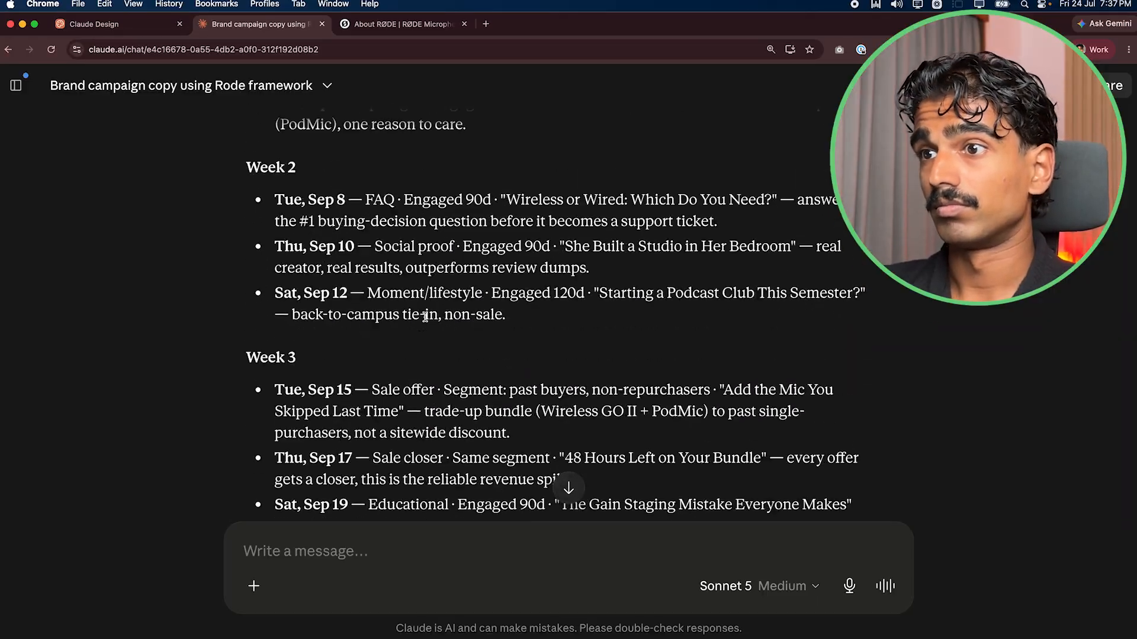
- Copy the Tue, Sep 1 educational and Tue, Sep 8 FAQ campaign entries from the plan into a new message
triple_click(414, 227)
left_click(569, 173)
scroll(414, 356, "down", 4)
triple_click(456, 253)
double_click(622, 250)
triple_click(621, 248)
key("super+c")
left_click(351, 542)
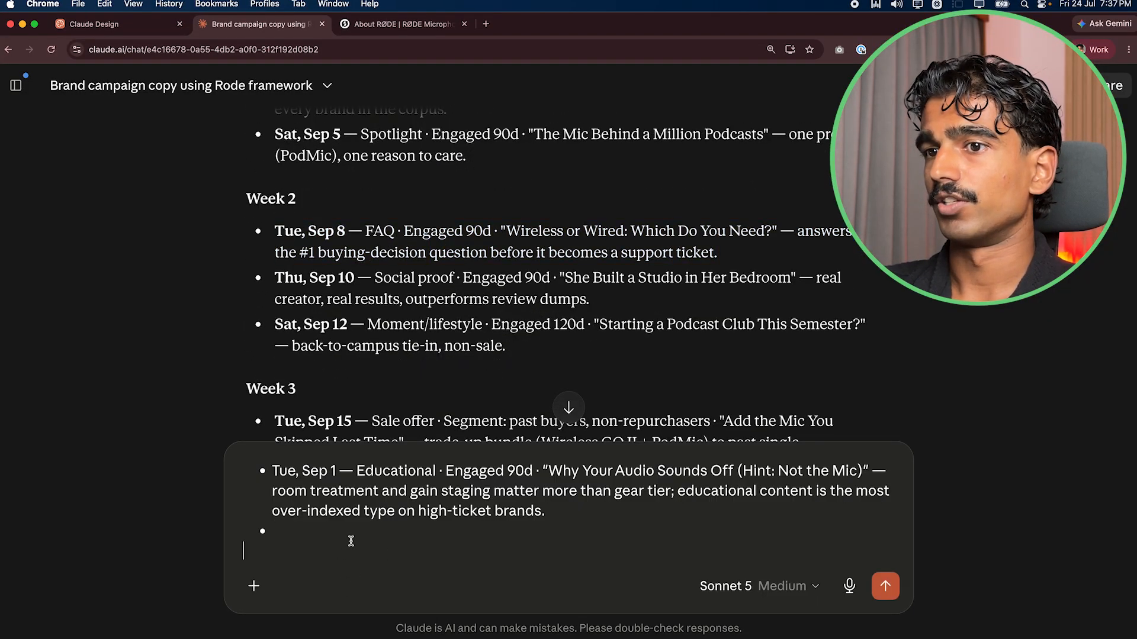
key("super+v")
- Add the Thu, Sep 10 social proof and Sat, Sep 19 educational campaign entries from the plan to the message
triple_click(385, 286)
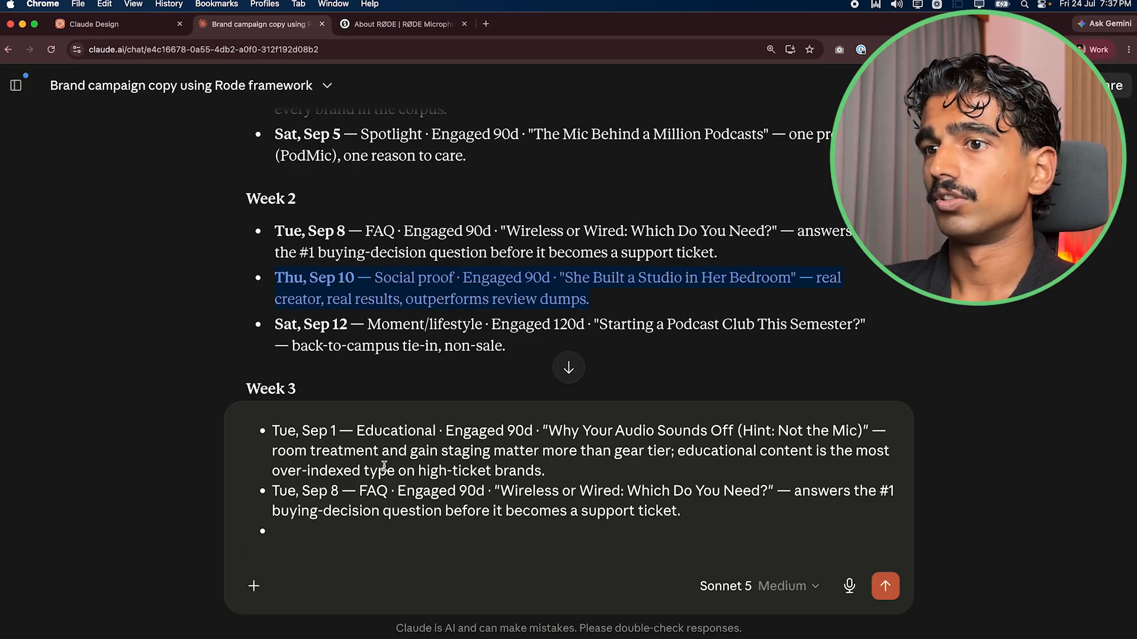
left_click(332, 548)
type("Thu, Sep 10 — Social proof · Engaged 90d · \"She Built a Studio in Her Bedroom\" — real creator, real results, outperforms review dumps.")
scroll(419, 300, "down", 10)
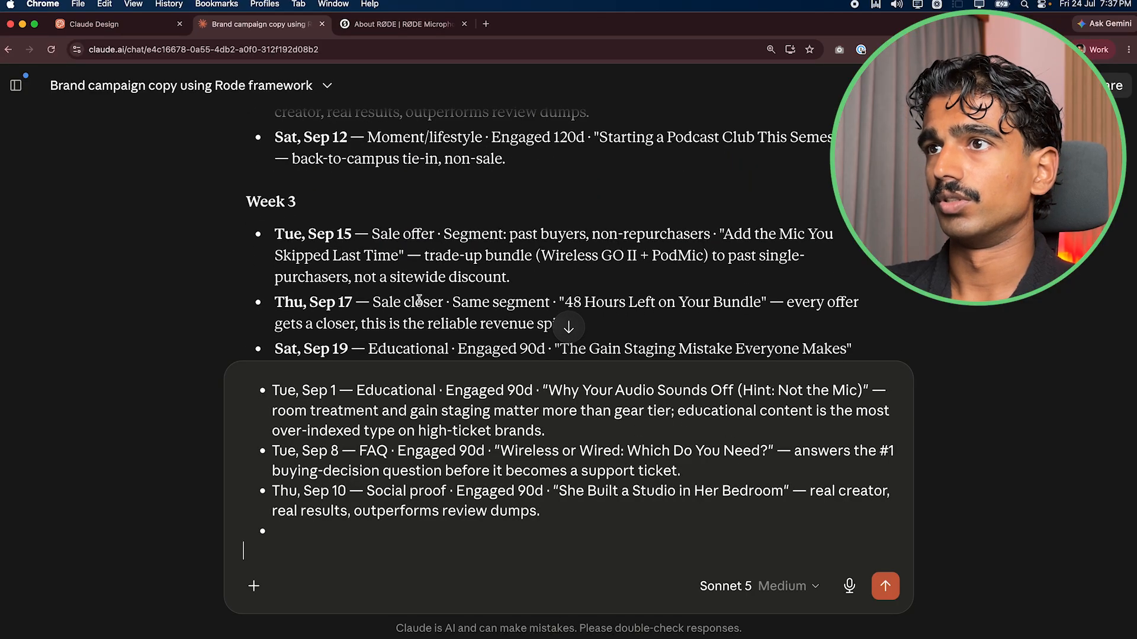
triple_click(482, 293)
key("super+c")
left_click(348, 531)
key("super+v")
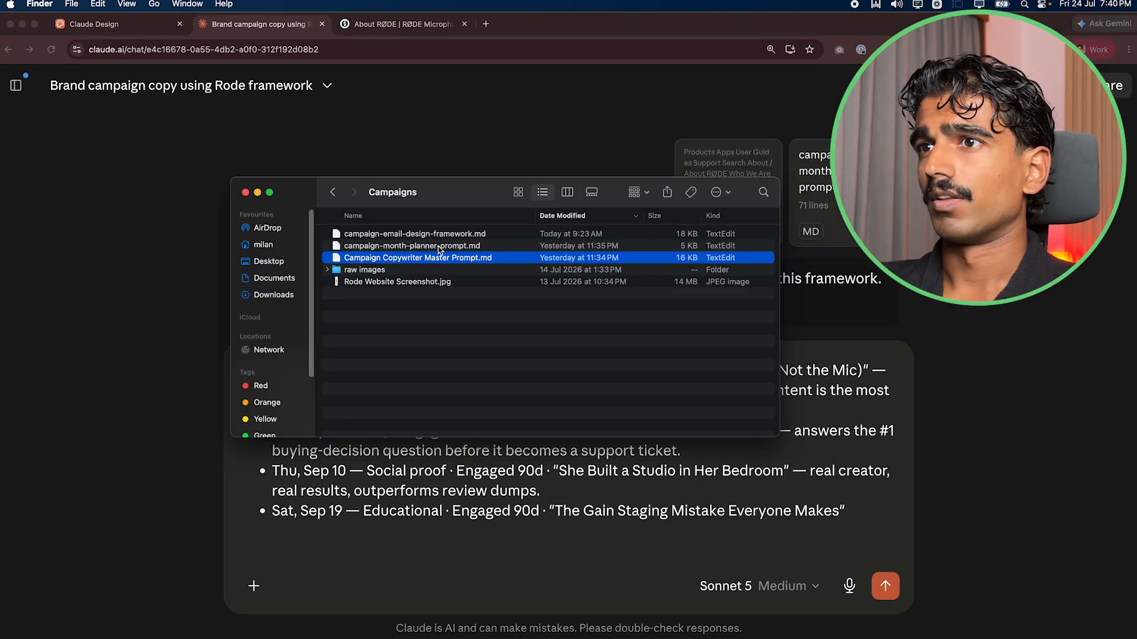
- Attach Campaign Copywriter Master Prompt.md from the Campaigns folder to the message and send it
left_click_drag(773, 262, 812, 468)
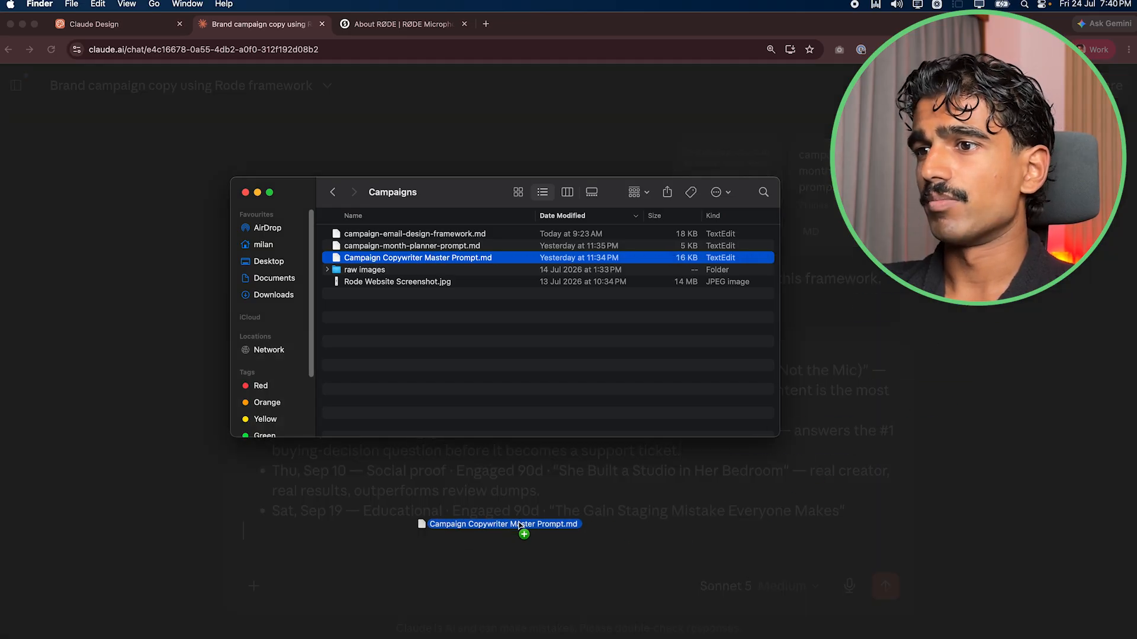
left_click_drag(519, 526, 519, 522)
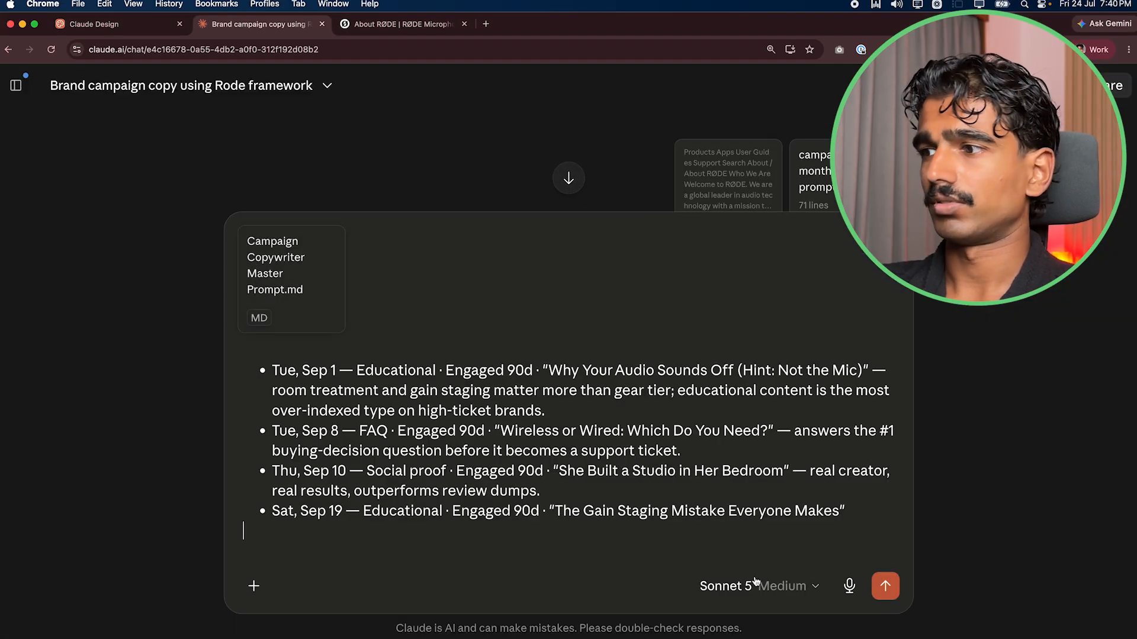
left_click(886, 587)
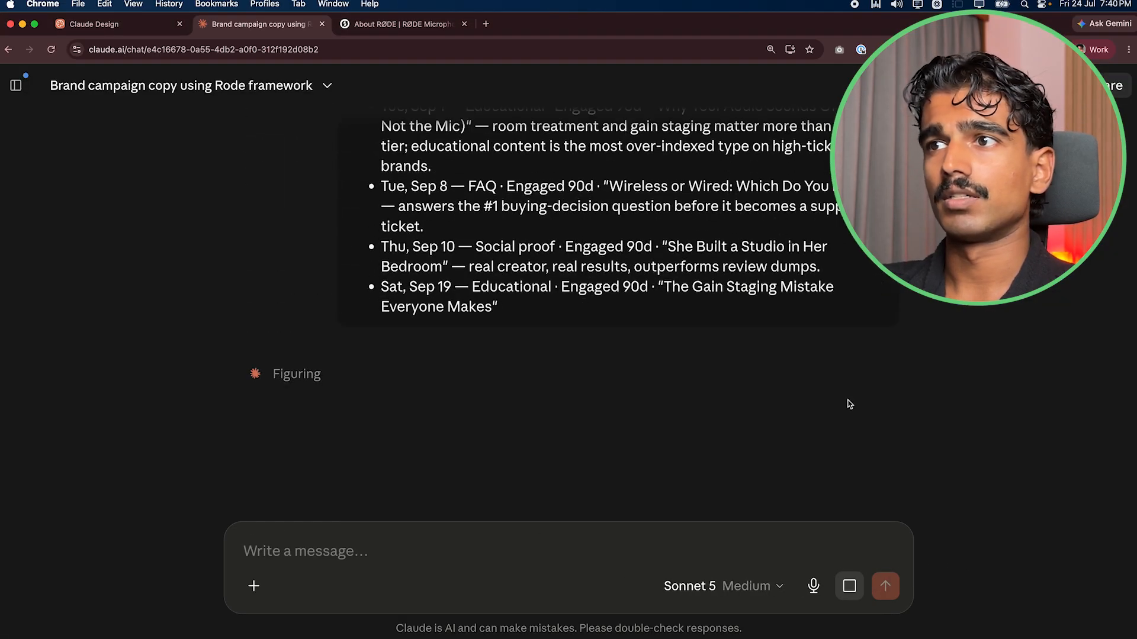
- Review the generated campaign copy, examining the playbook note and the table for the Tue, Sep 1 educational email
scroll(133, 274, "down", 2)
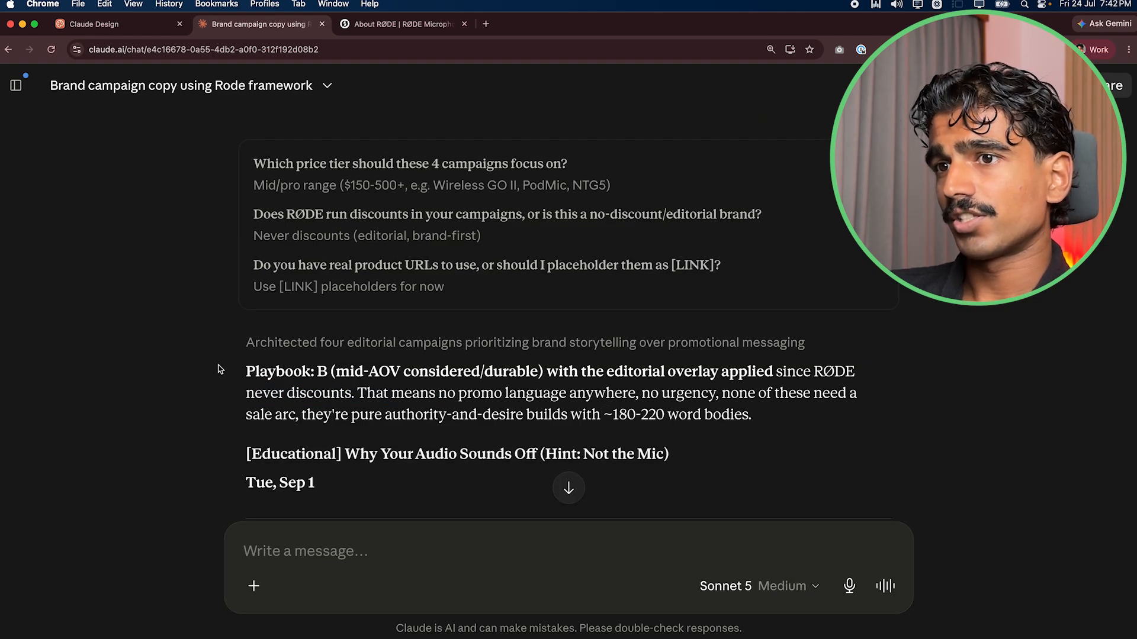
scroll(221, 370, "down", 6)
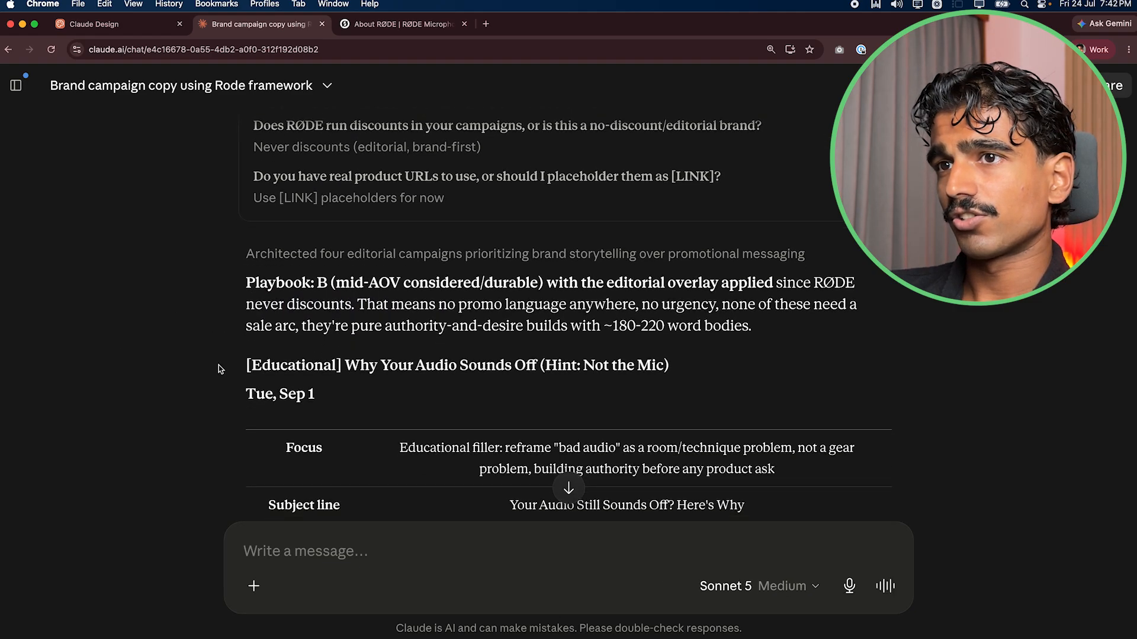
left_click_drag(223, 225, 726, 457)
left_click(726, 457)
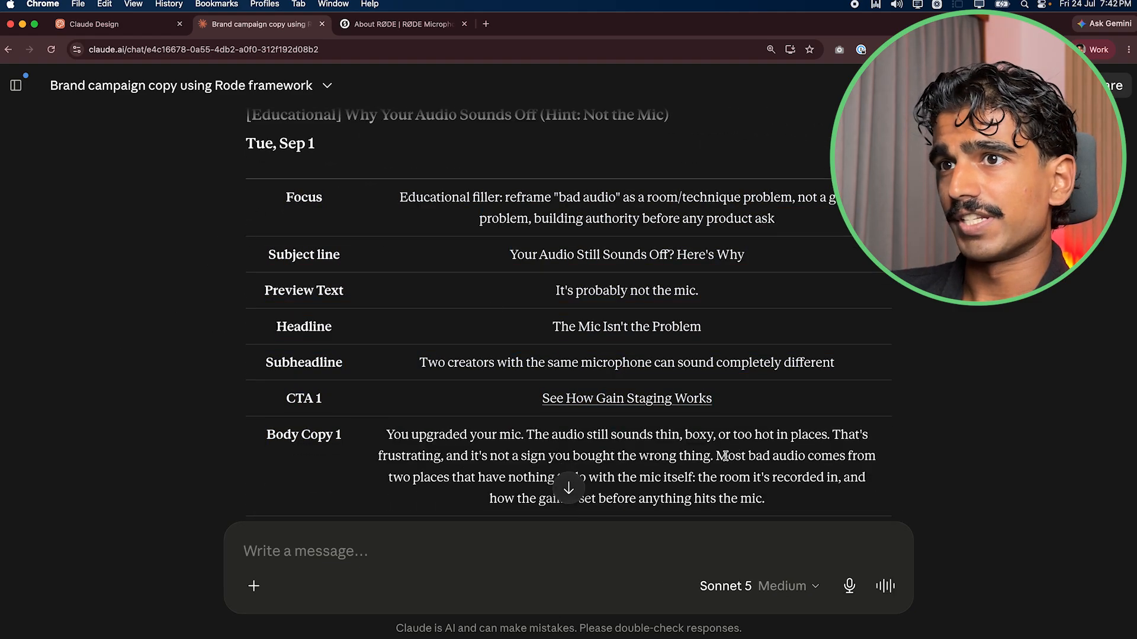
scroll(326, 327, "down", 7)
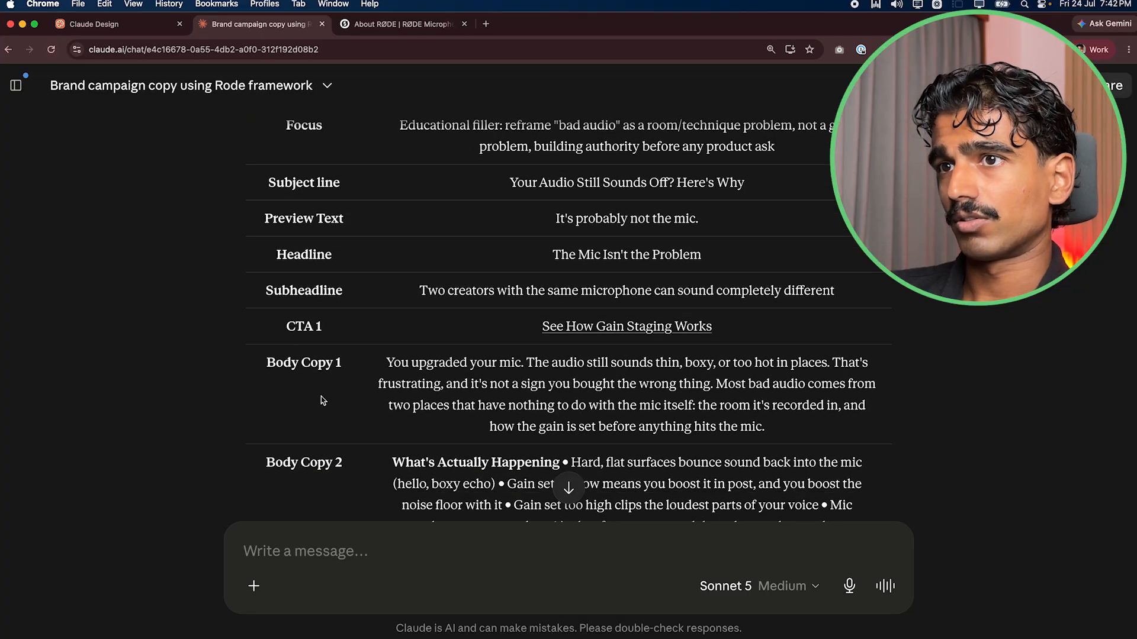
scroll(537, 284, "down", 5)
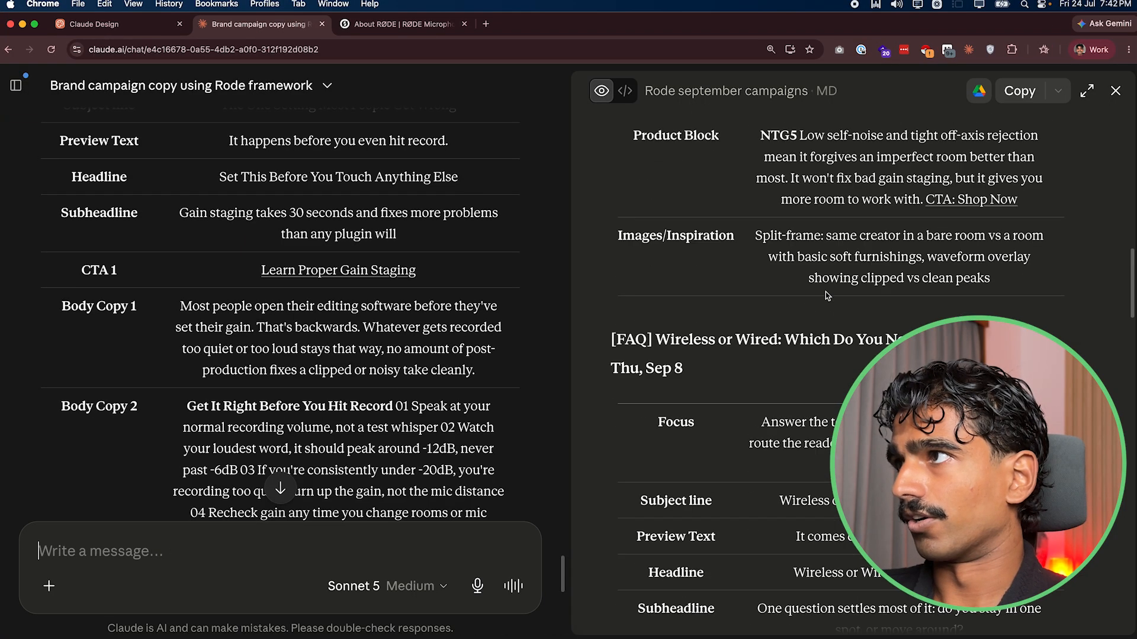
- Download the Rode september campaigns document as an MD file and close its preview
scroll(827, 294, "up", 15)
left_click(1058, 91)
left_click(1042, 122)
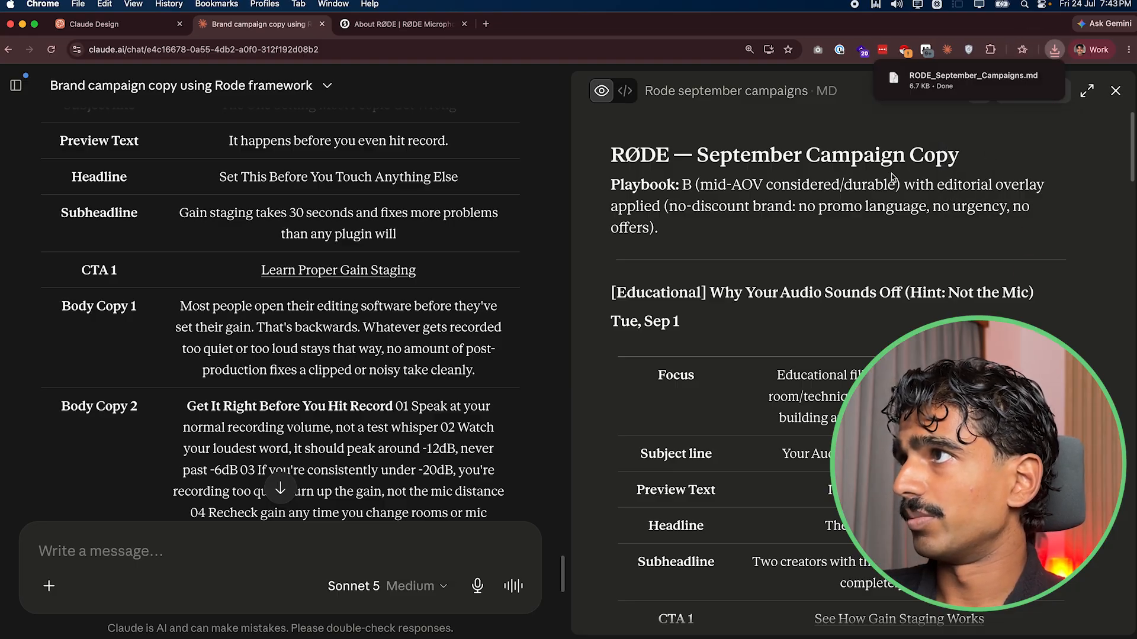
scroll(273, 516, "up", 5)
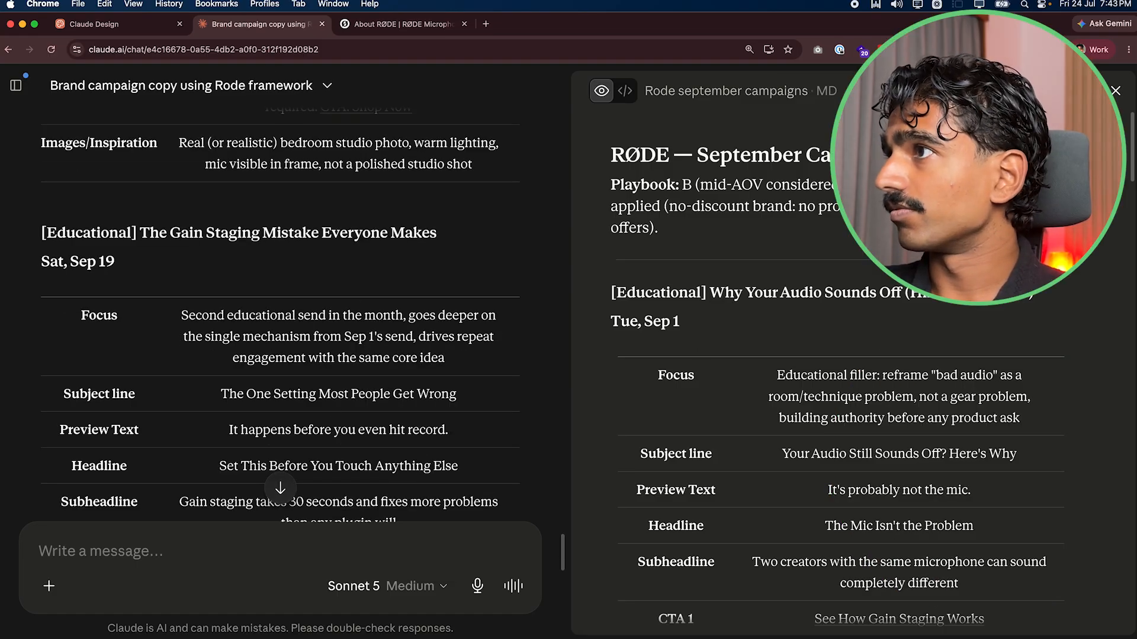
left_click(1116, 90)
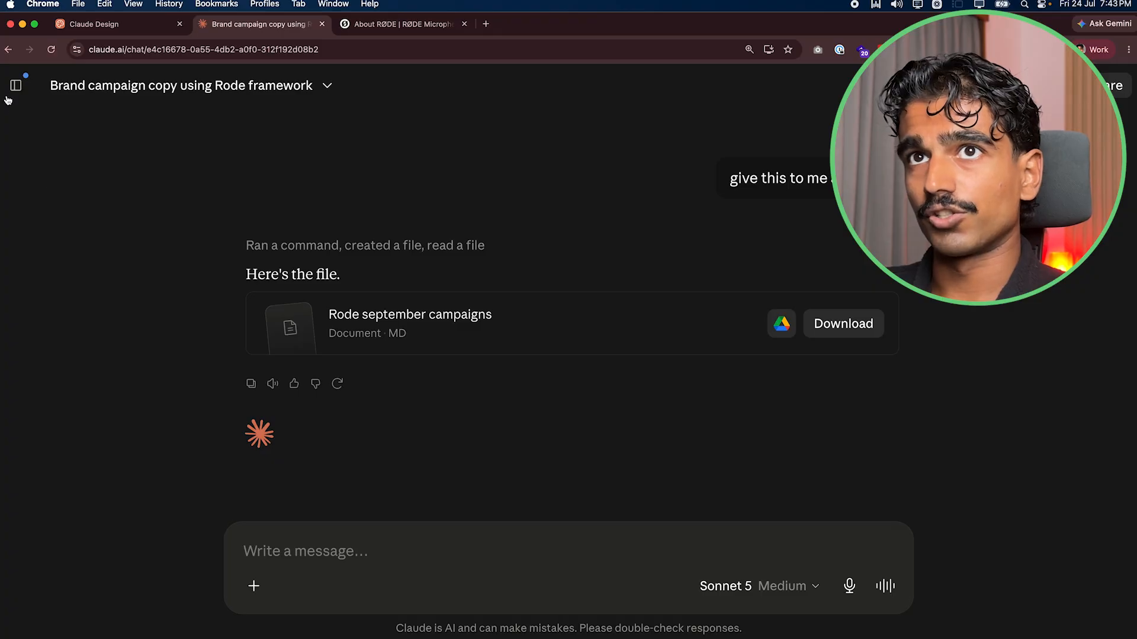
- Open Claude Design and attach campaign-email-design-framework.md and the downloaded RØDE September campaigns MD file to a new project prompt
left_click(16, 86)
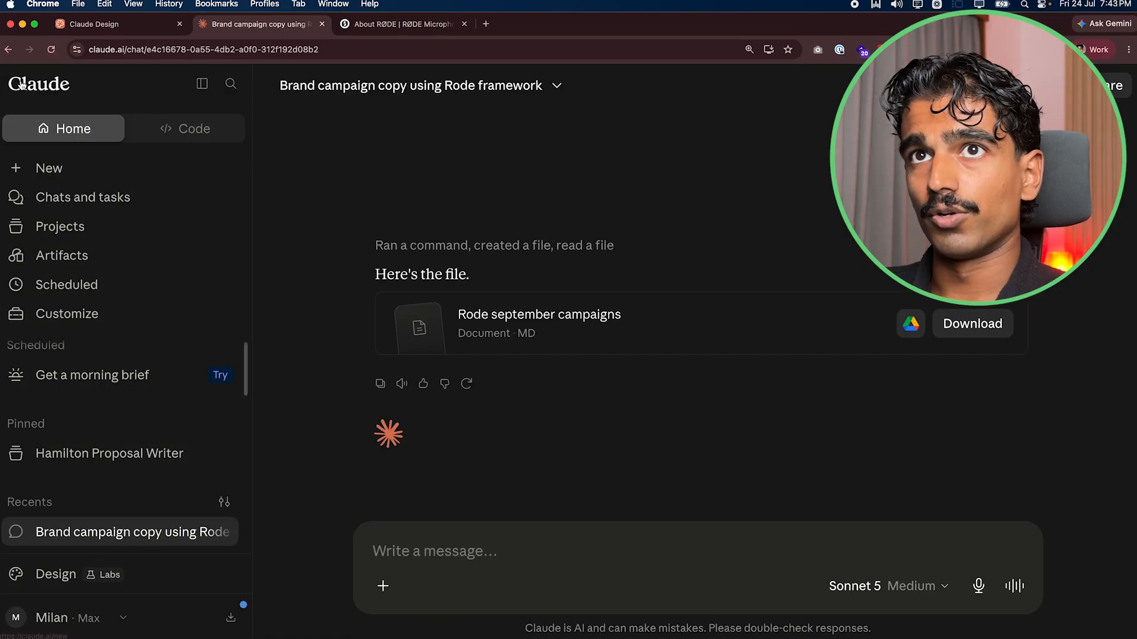
left_click(57, 579)
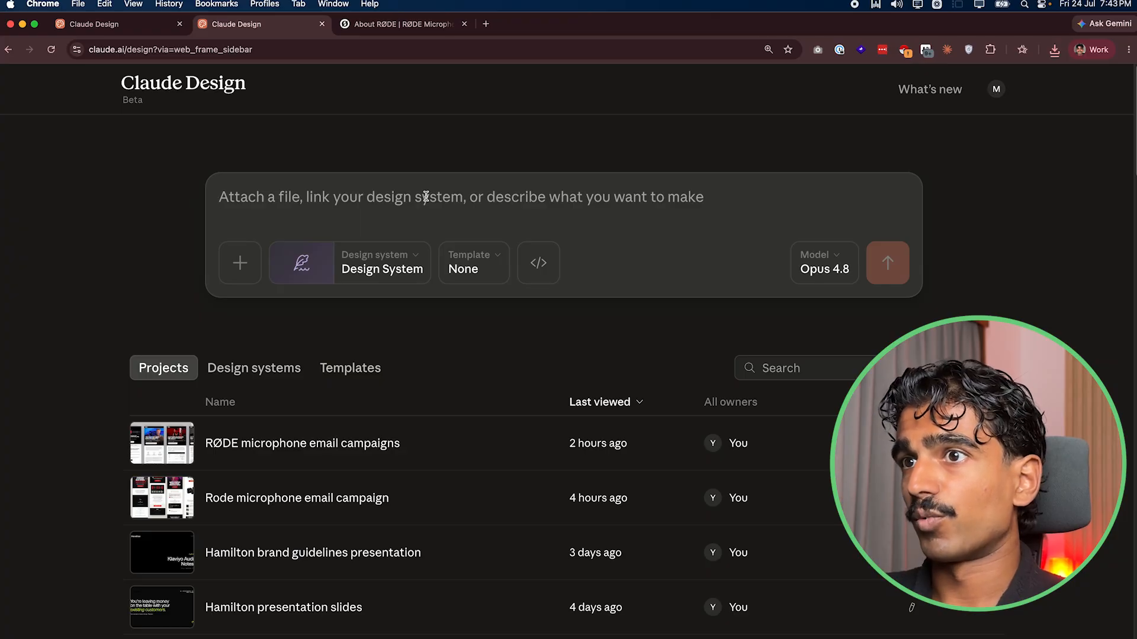
key("super+Tab")
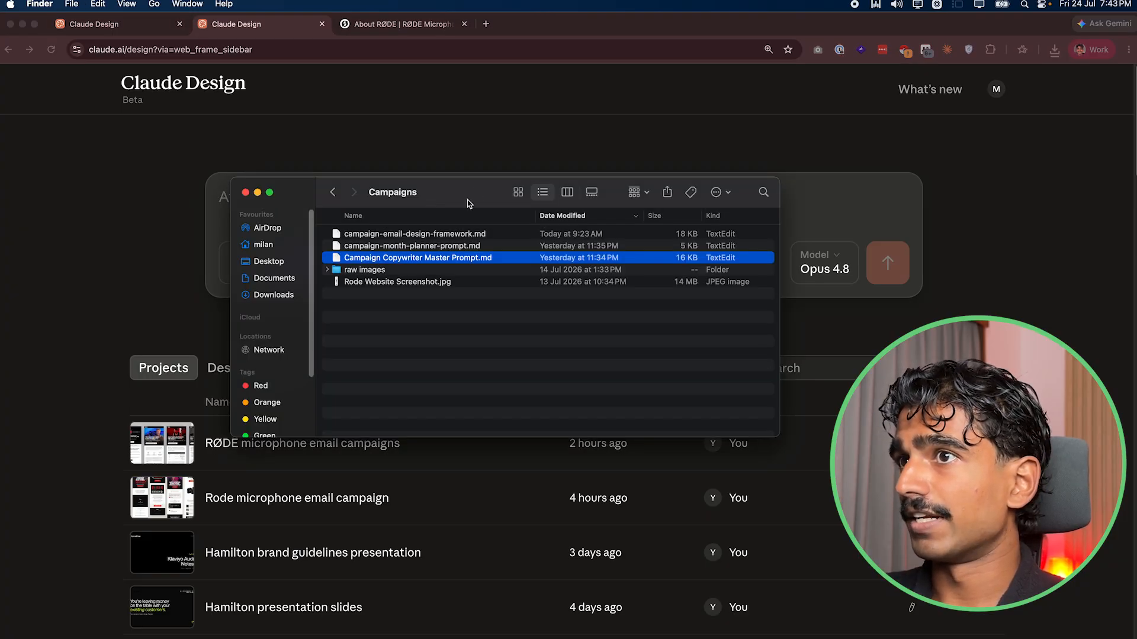
left_click_drag(468, 203, 840, 201)
left_click(862, 238)
left_click_drag(502, 224, 340, 218)
left_click(1054, 51)
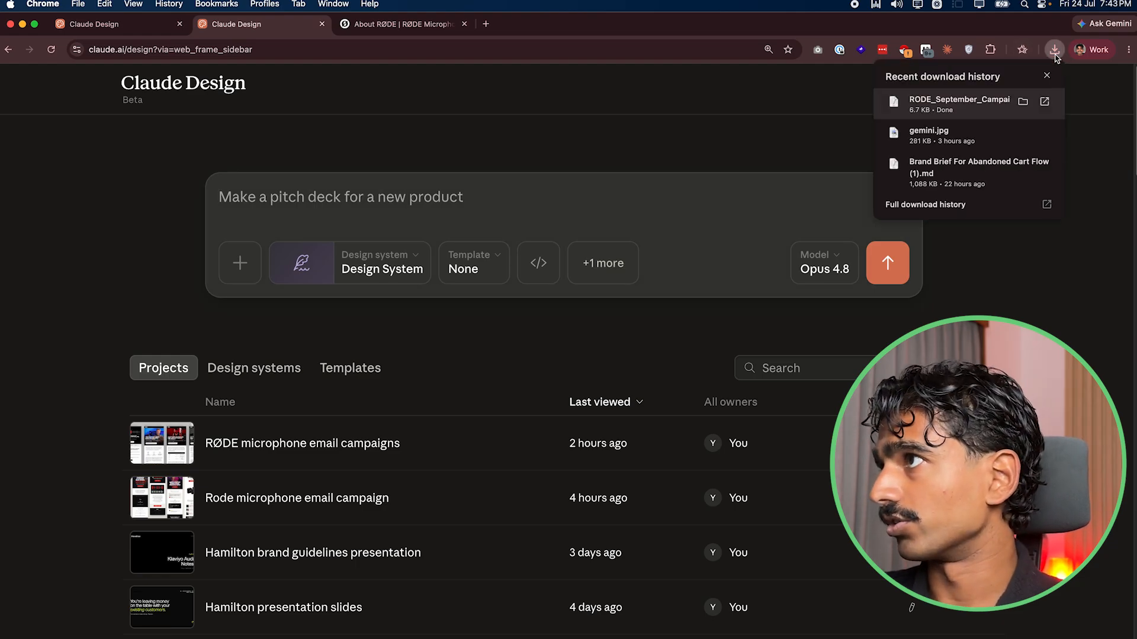
left_click_drag(968, 116, 485, 220)
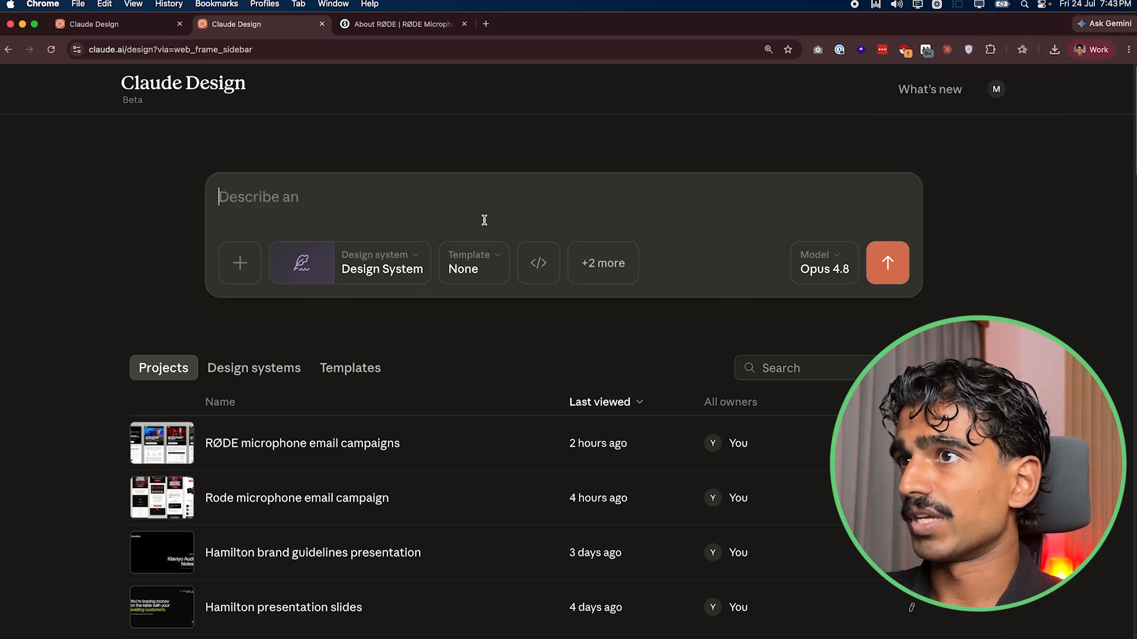
- Preview several pictures in the raw images folder, then attach the whole folder to the design prompt
key("super+Tab")
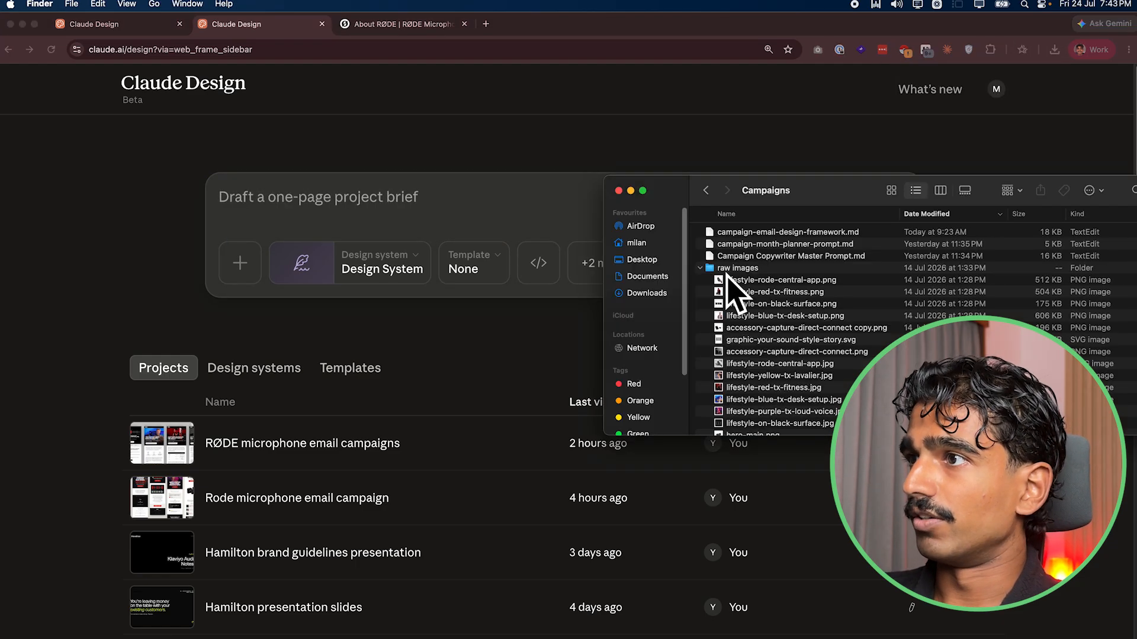
key("space")
key("Down")
key("Down")
key("Down")
key("Down")
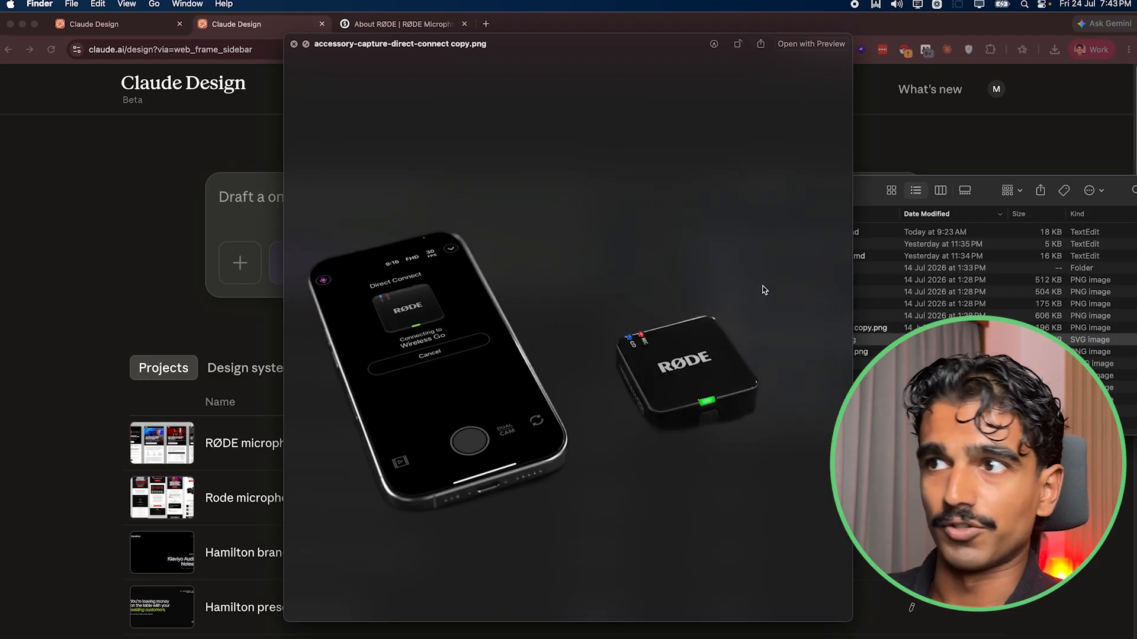
key("Down")
left_click_drag(780, 273, 686, 247)
- Attach Rode Website Screenshot.jpg from the Campaigns folder to the design prompt
key("super+Tab")
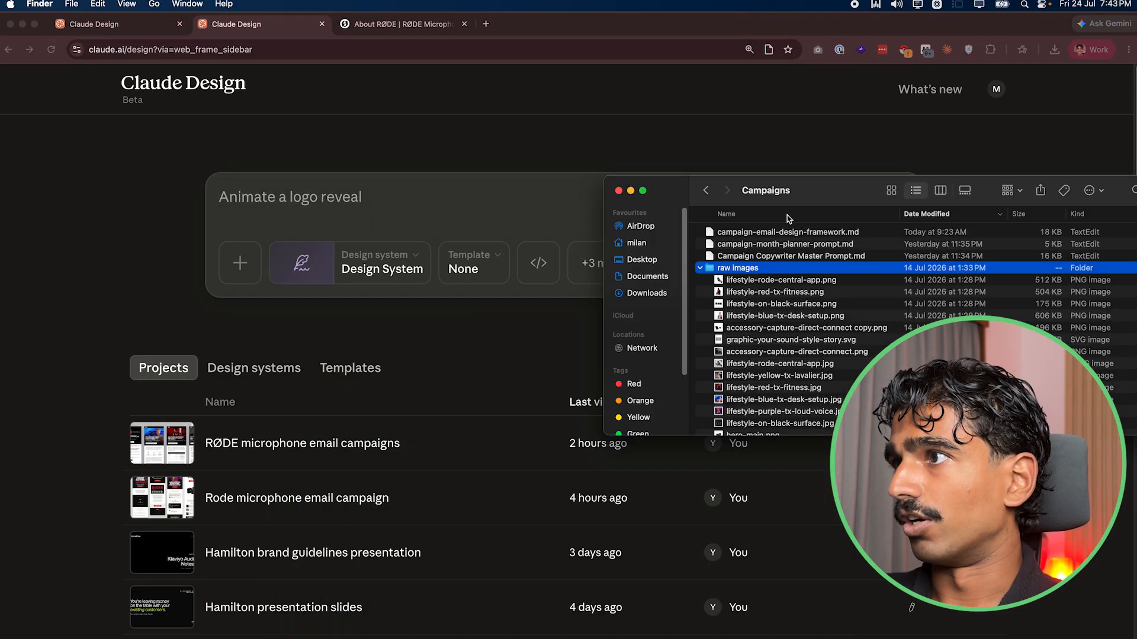
left_click(701, 269)
left_click_drag(761, 283, 342, 228)
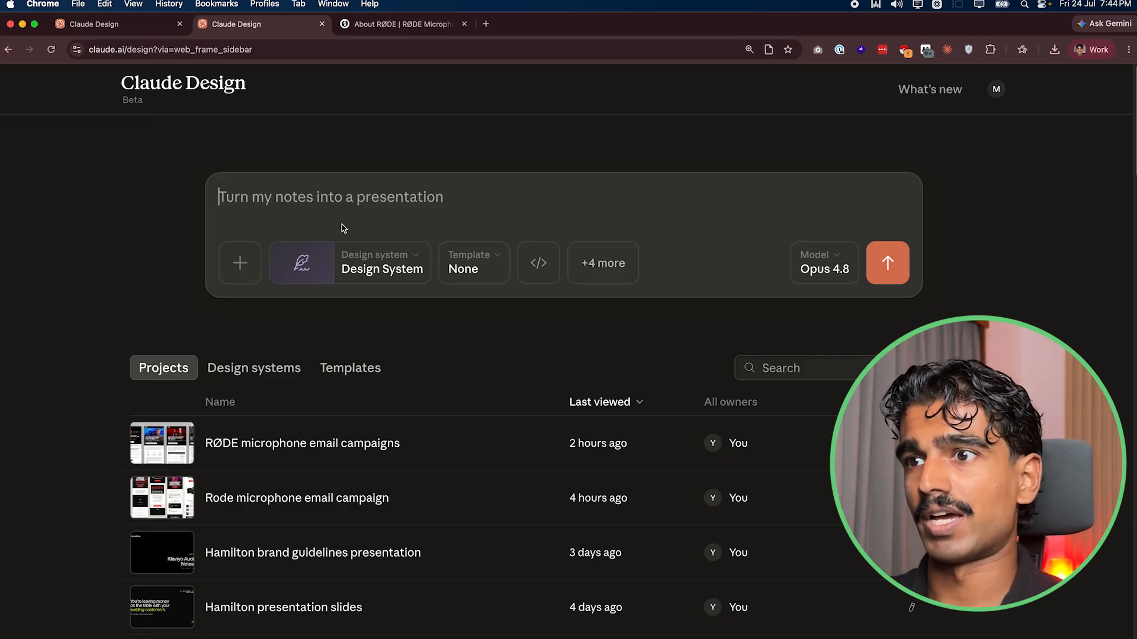
- Write the design prompt "Create 4 email campaigns using the specifications I have given you"
type("Cre")
key("BackSpace")
key("BackSpace")
key("BackSpace")
type("Create 4 email ")
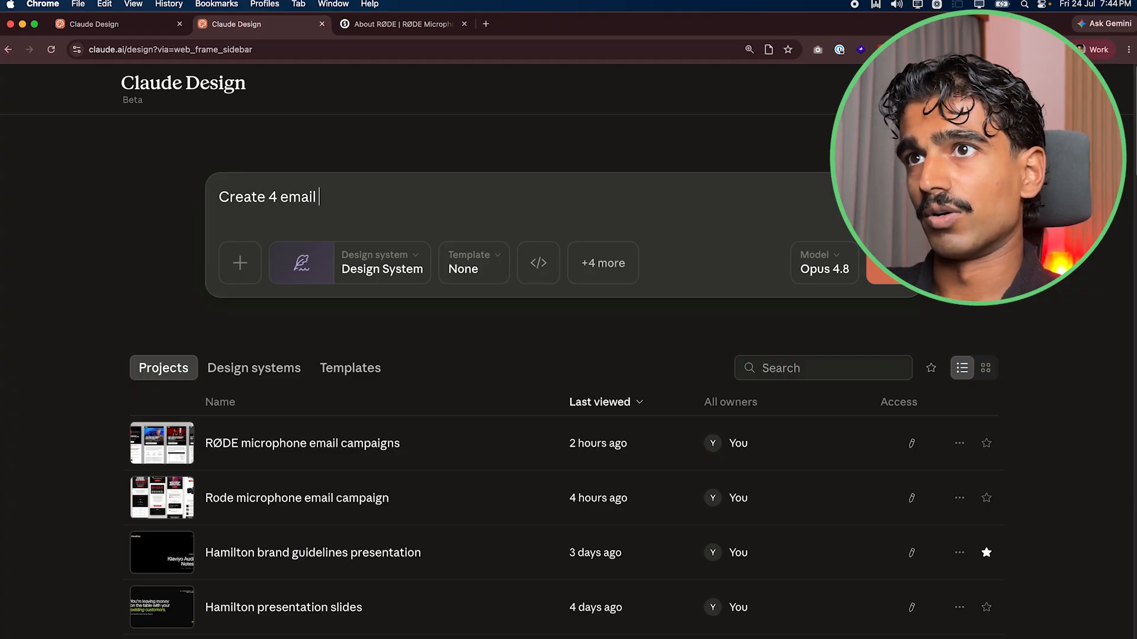
type("campaigns usin")
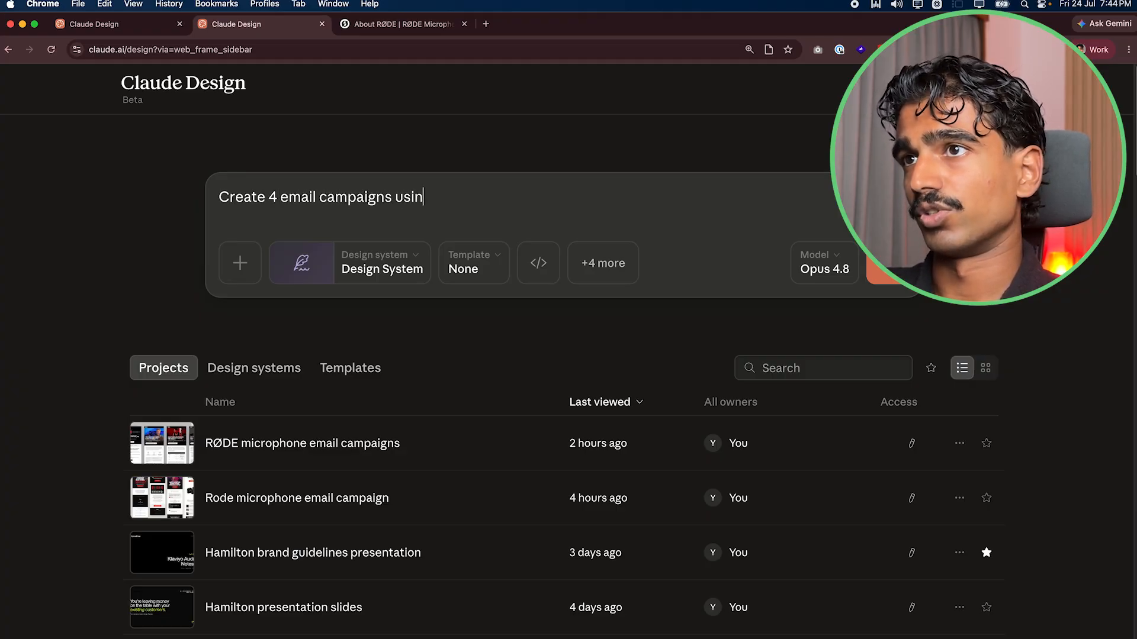
type("g the specifications ")
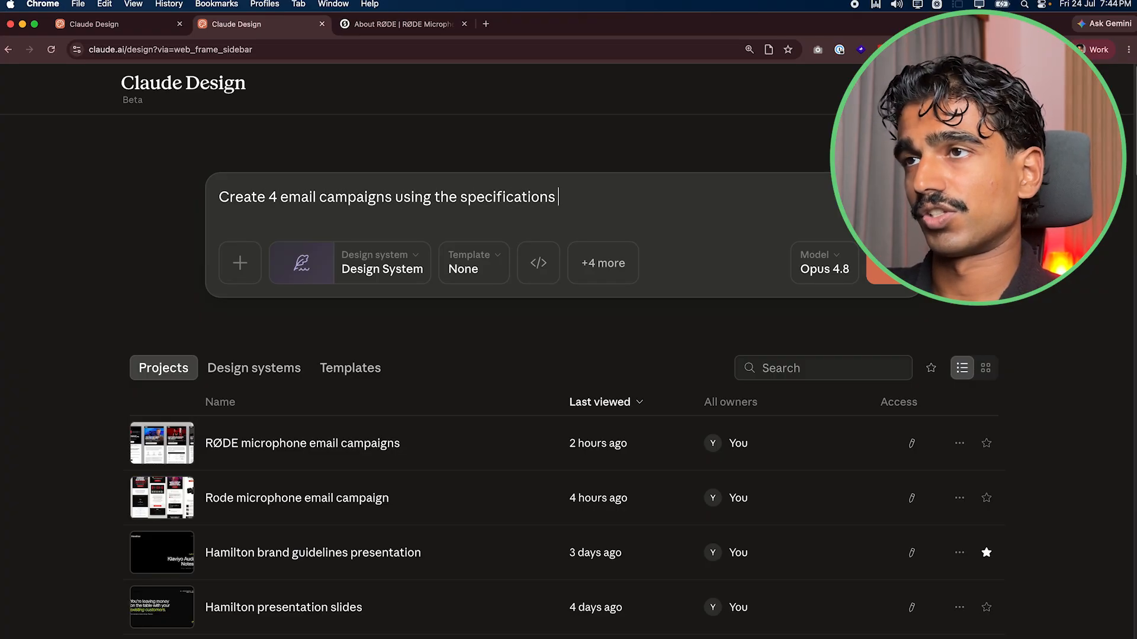
type("I have given you")
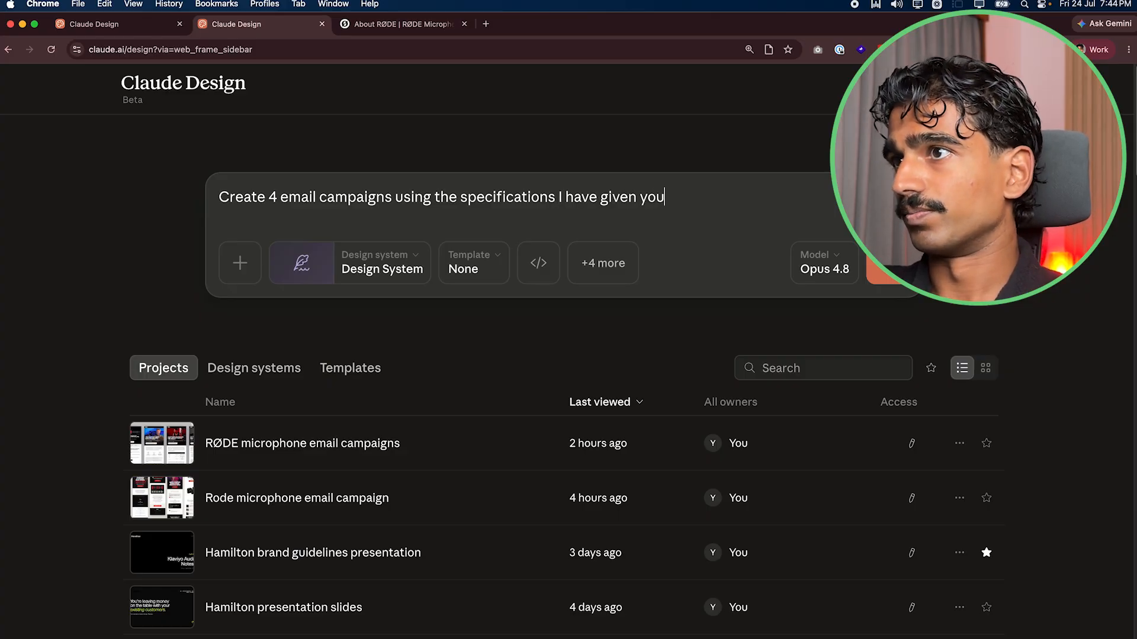
- Expand the attachment list, check it against the files in the Campaigns folder, and submit the prompt
left_click(598, 266)
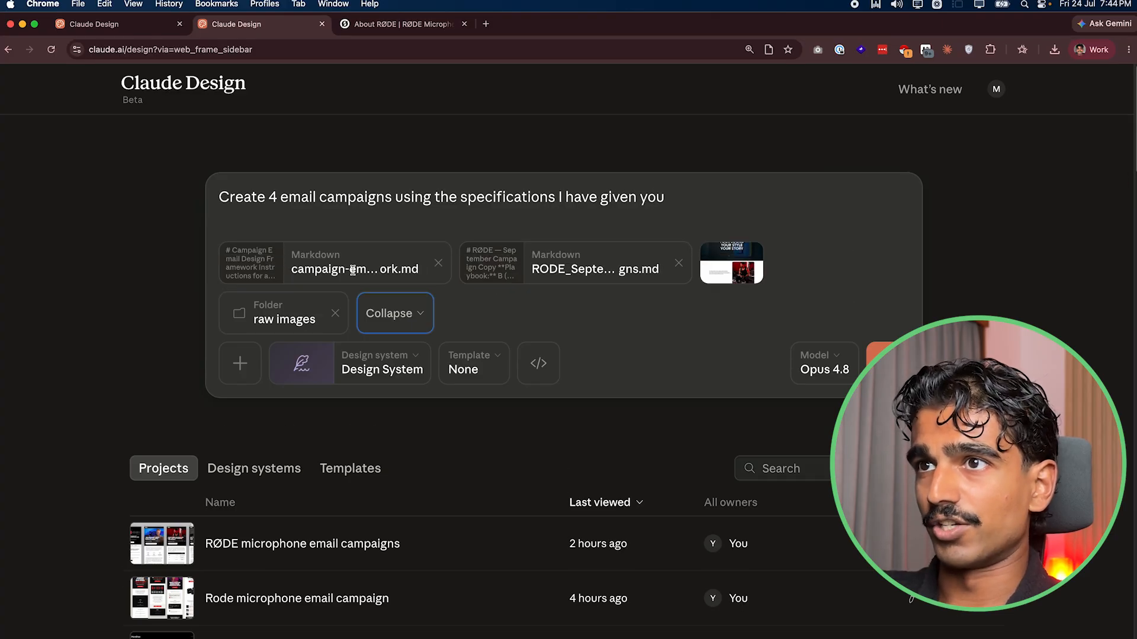
left_click(574, 211)
key("super+Tab")
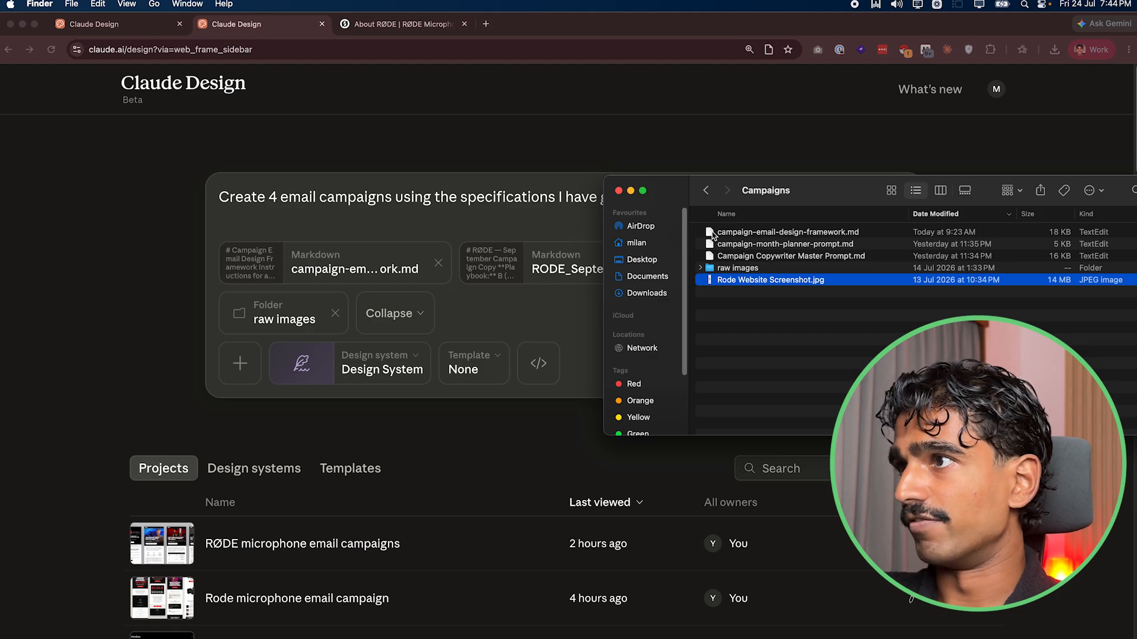
left_click_drag(715, 233, 790, 243)
key("super+Tab")
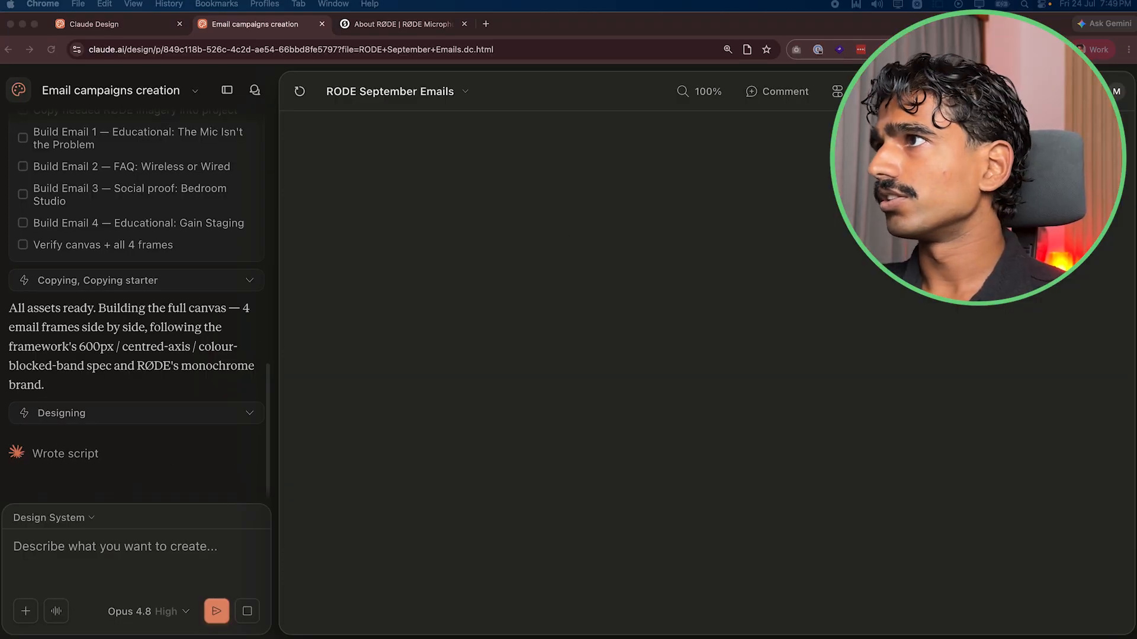
- Examine the Tue Sep 1 educational email on the canvas as it is generated, from its hero to the numbered fixes
left_click(847, 25)
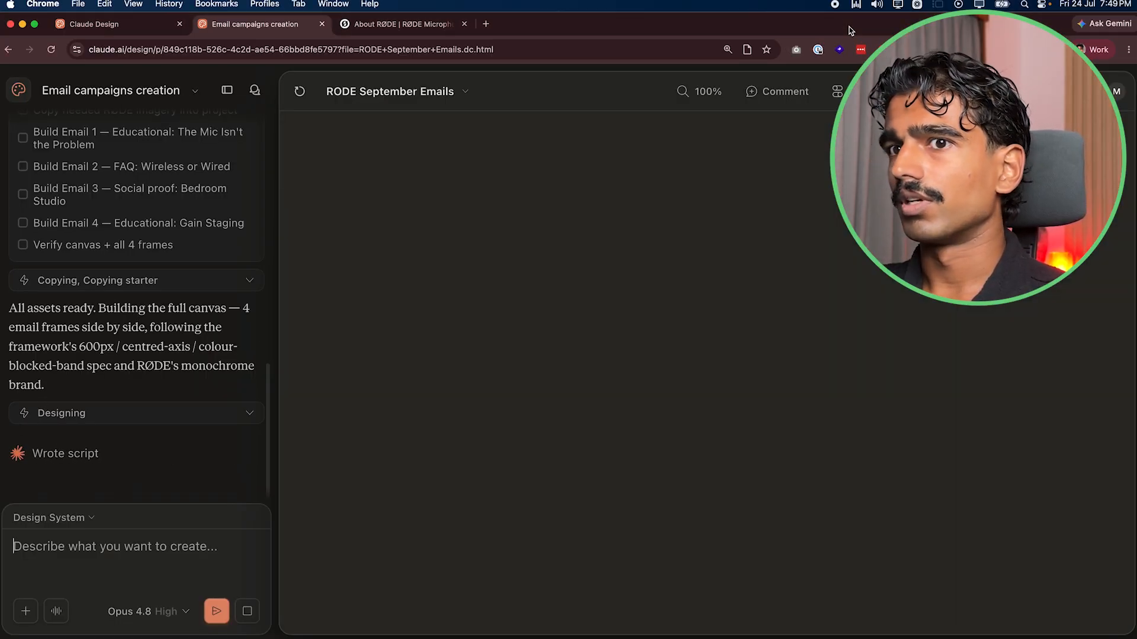
scroll(697, 365, "down", 5)
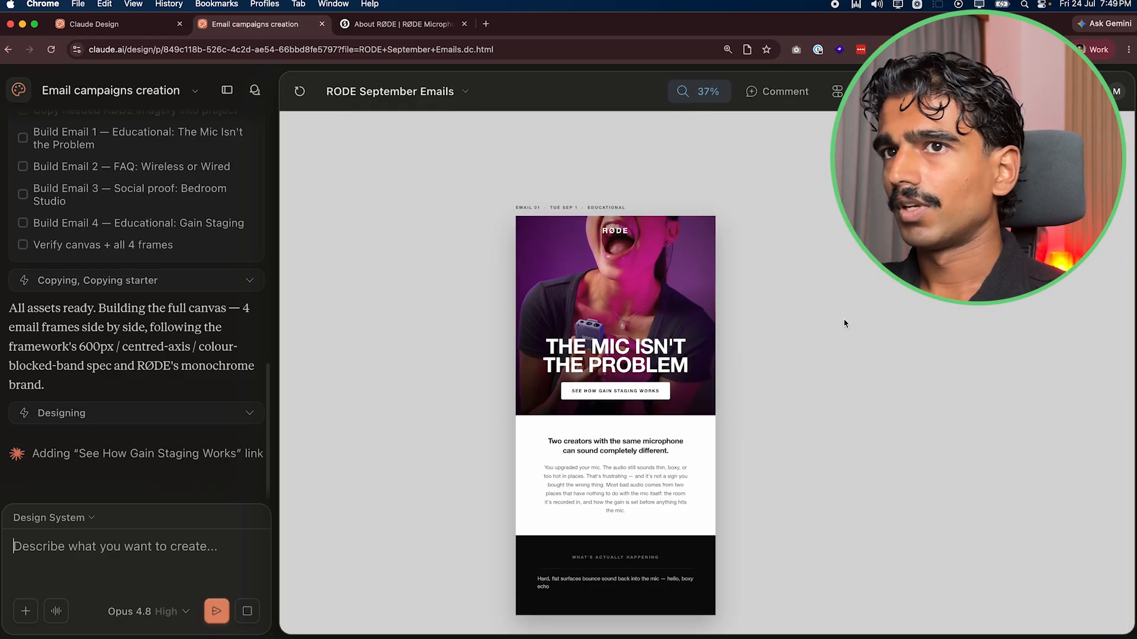
scroll(84, 325, "up", 10)
scroll(177, 336, "down", 5)
scroll(177, 337, "down", 5)
scroll(720, 348, "down", 5)
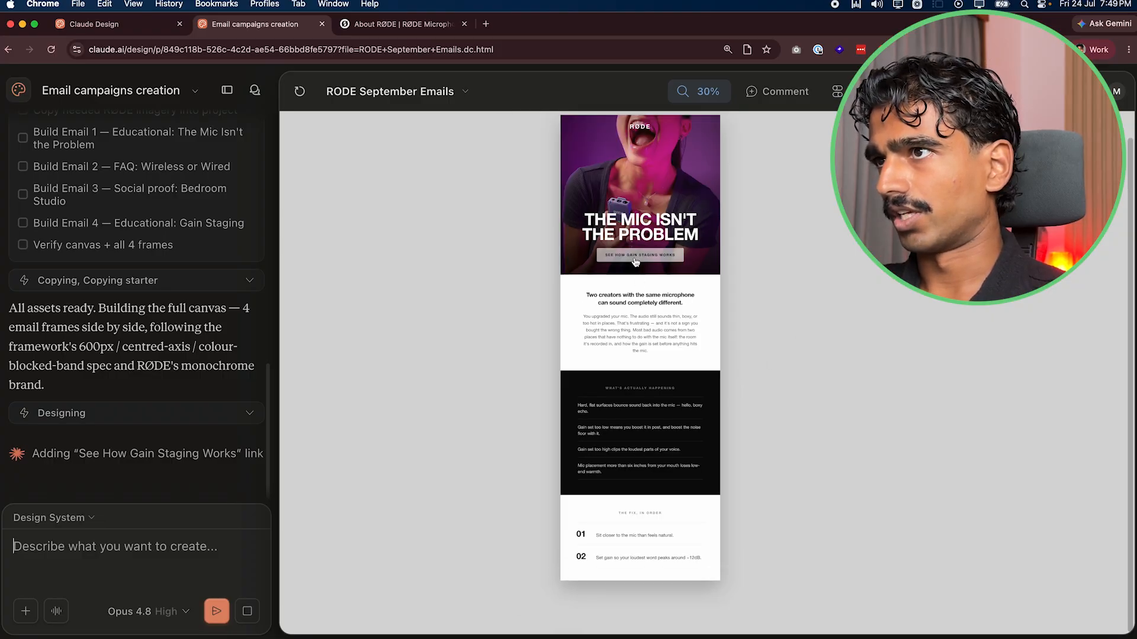
scroll(776, 500, "down", 3)
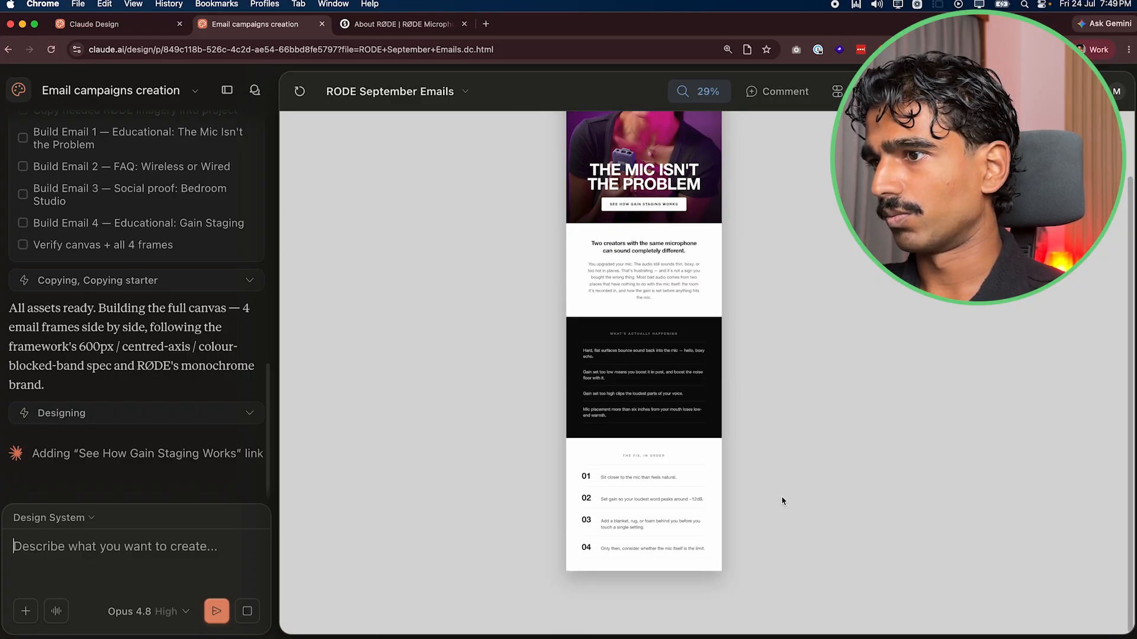
- Examine the emails still being generated, checking their product shots, empty image slots and the customer quote block
scroll(781, 487, "down", 3, "ctrl")
scroll(711, 444, "up", 3, "ctrl")
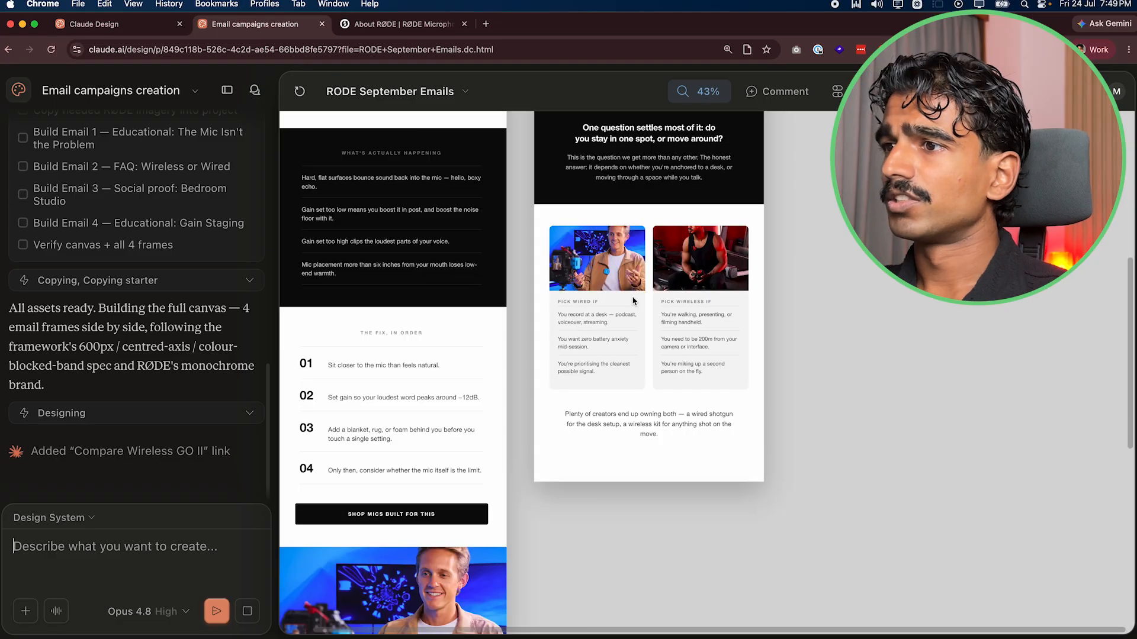
scroll(546, 400, "down", 5)
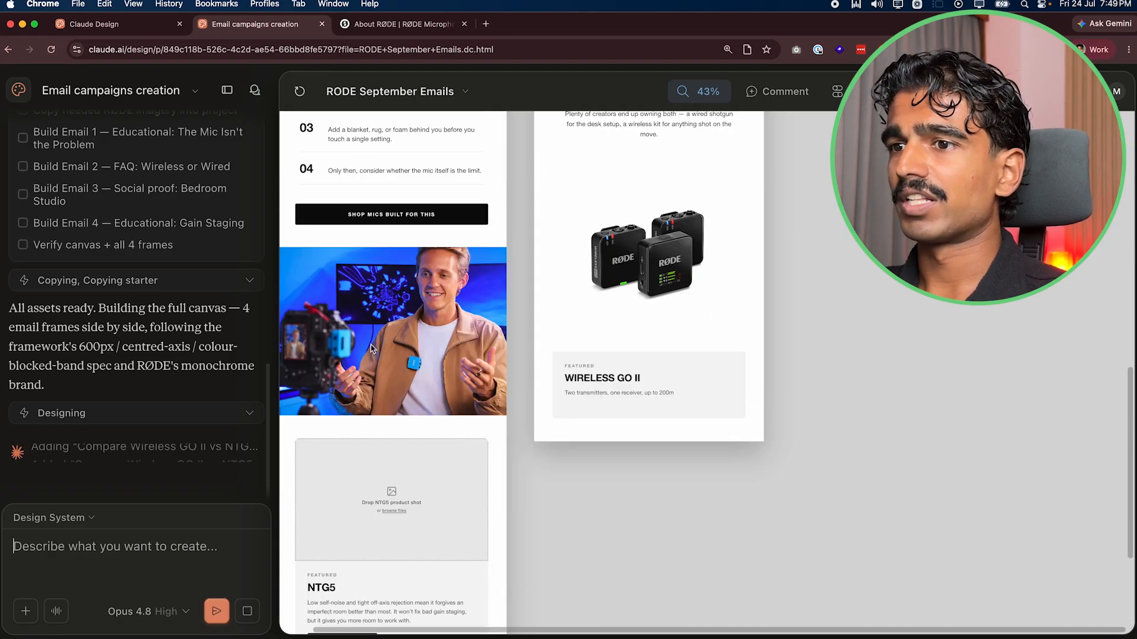
scroll(550, 350, "up", 5)
scroll(629, 358, "down", 4)
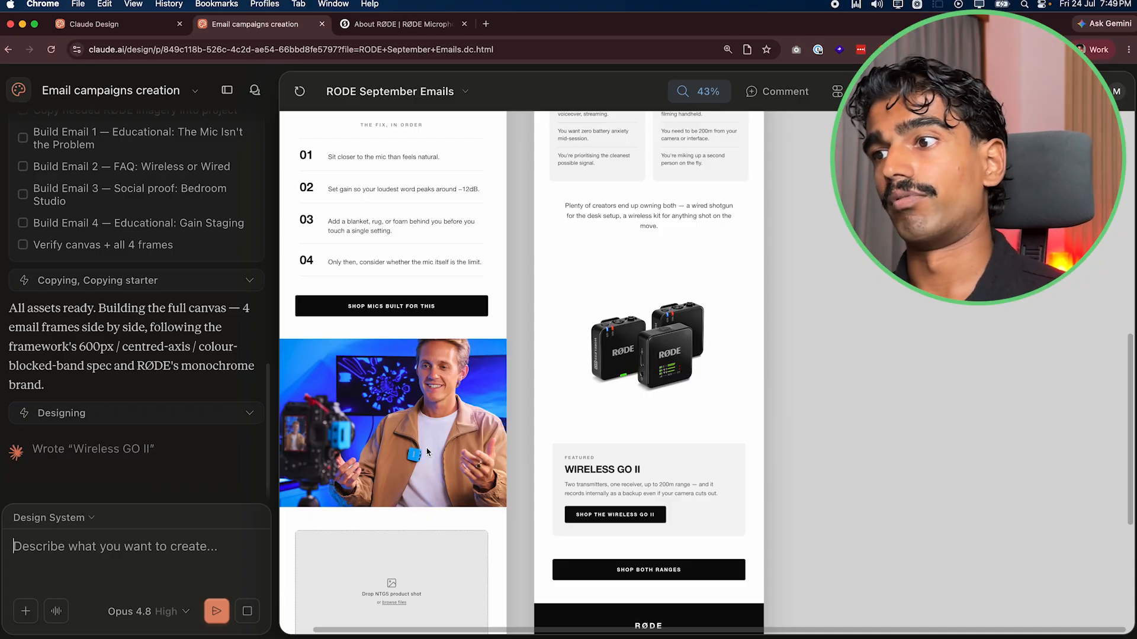
scroll(426, 453, "down", 4)
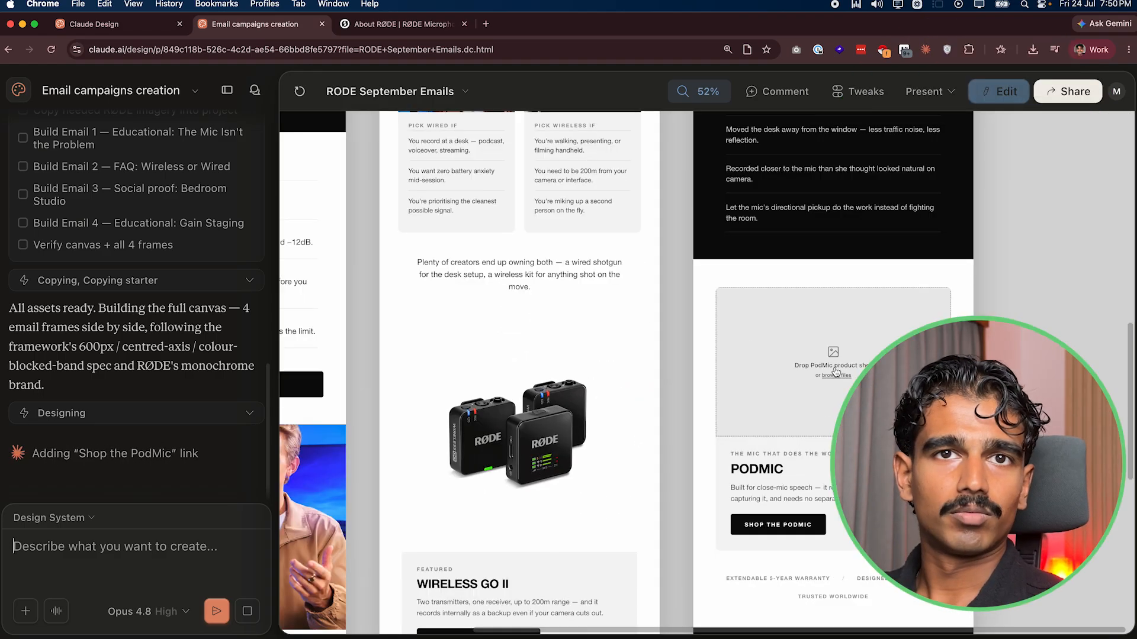
scroll(800, 308, "down", 3)
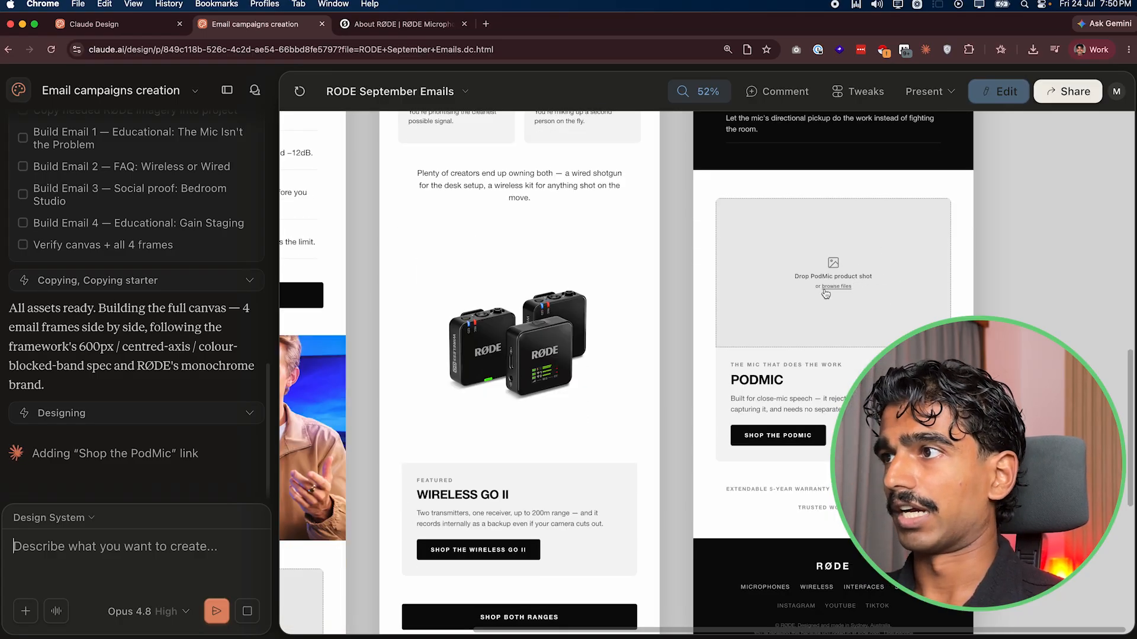
scroll(825, 294, "down", 5)
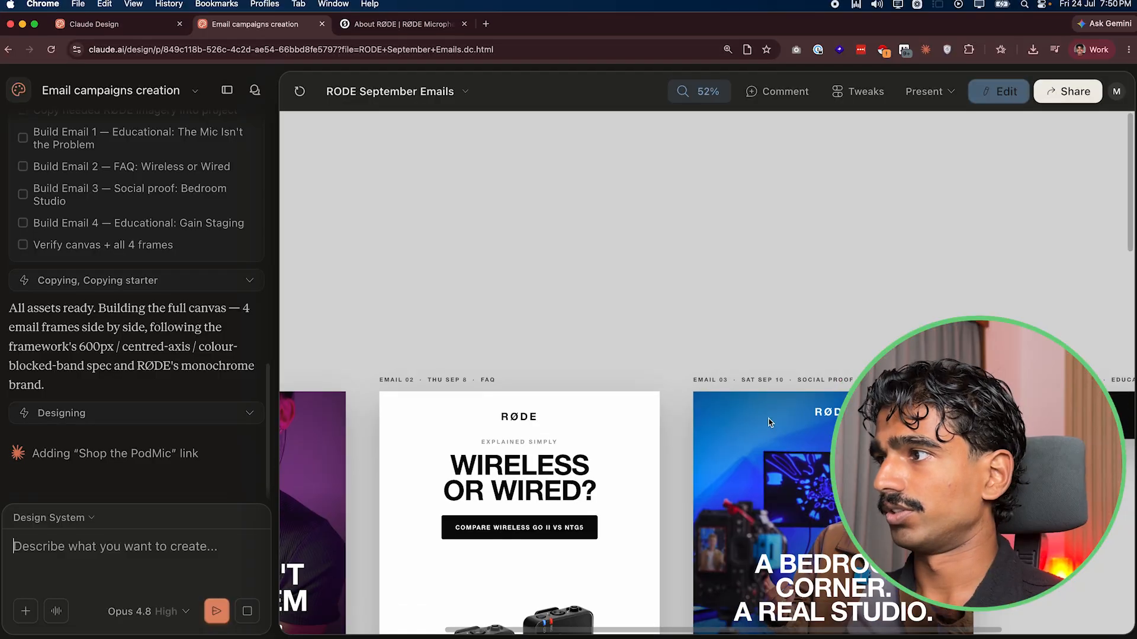
scroll(770, 423, "down", 5)
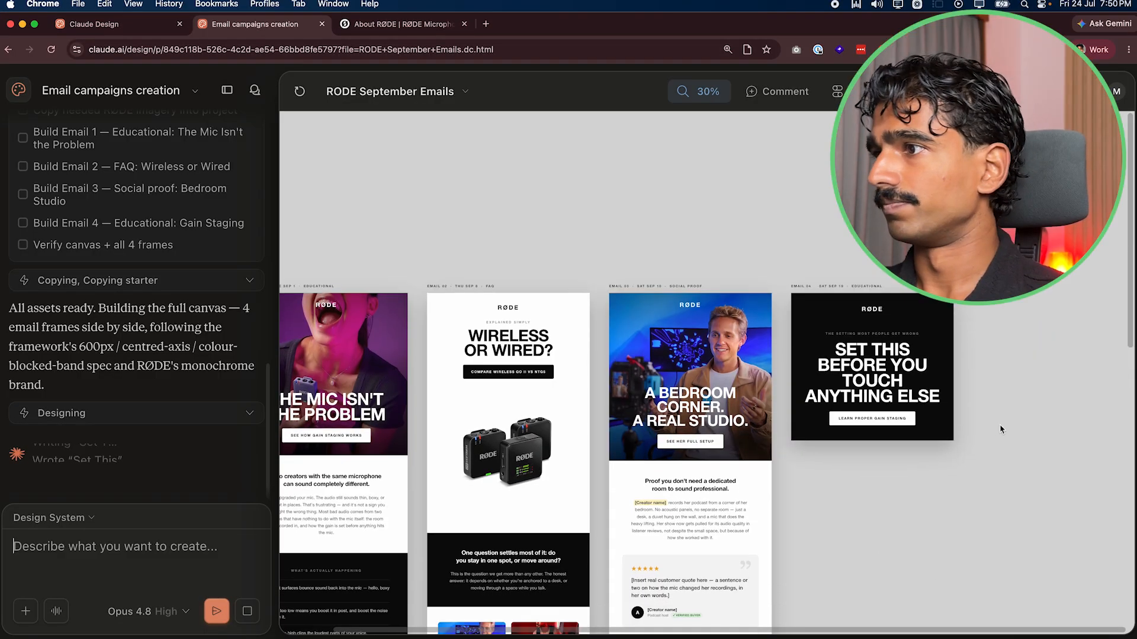
scroll(726, 428, "up", 5)
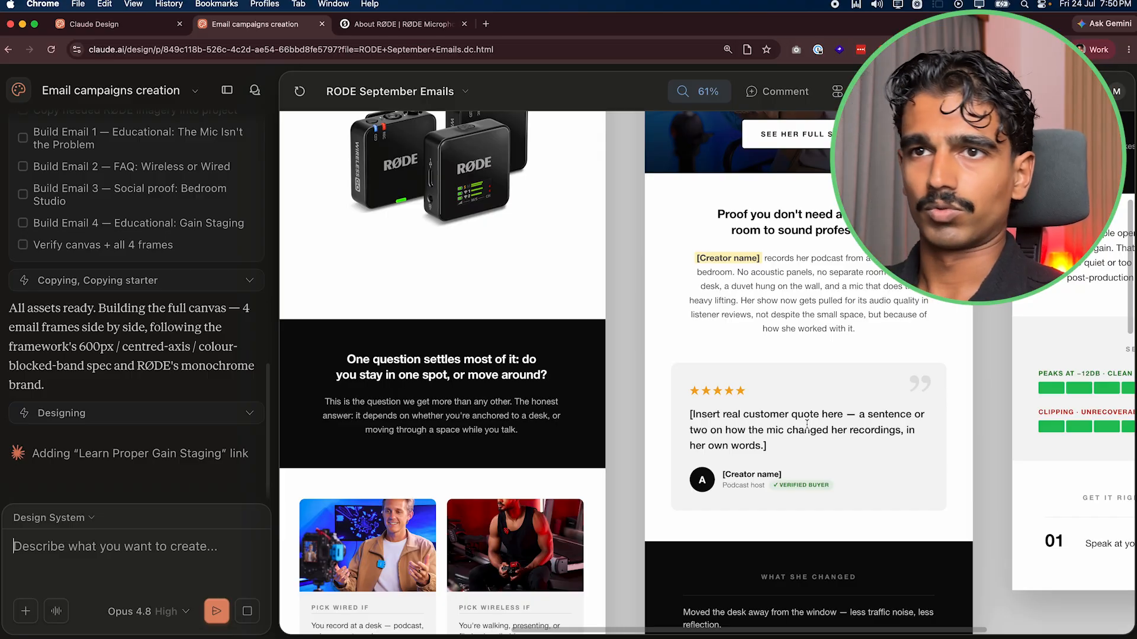
scroll(806, 424, "down", 4)
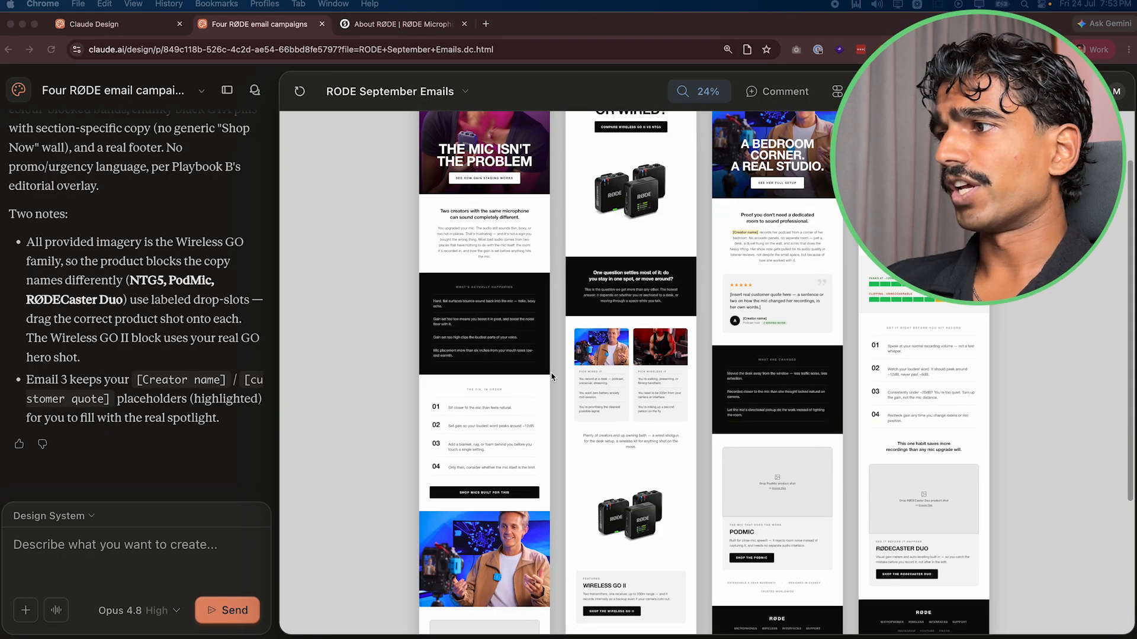
- Review the four completed RØDE emails side by side, from their hero sections down to the footers
scroll(550, 377, "up", 6)
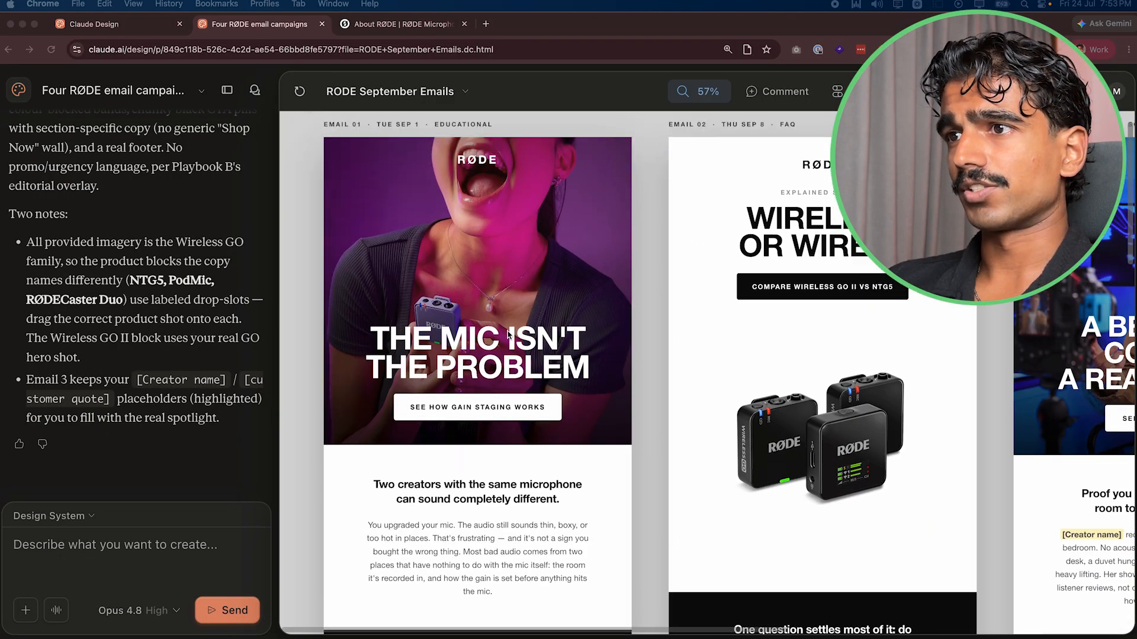
scroll(506, 334, "down", 6)
scroll(513, 403, "down", 5)
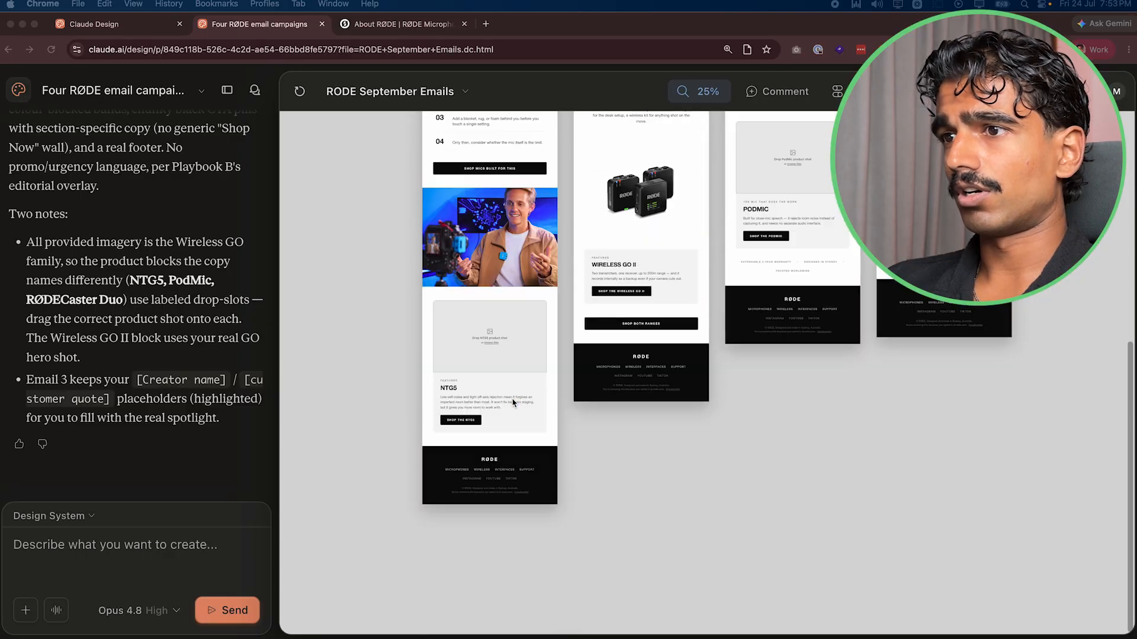
scroll(513, 399, "up", 10)
scroll(592, 296, "up", 1)
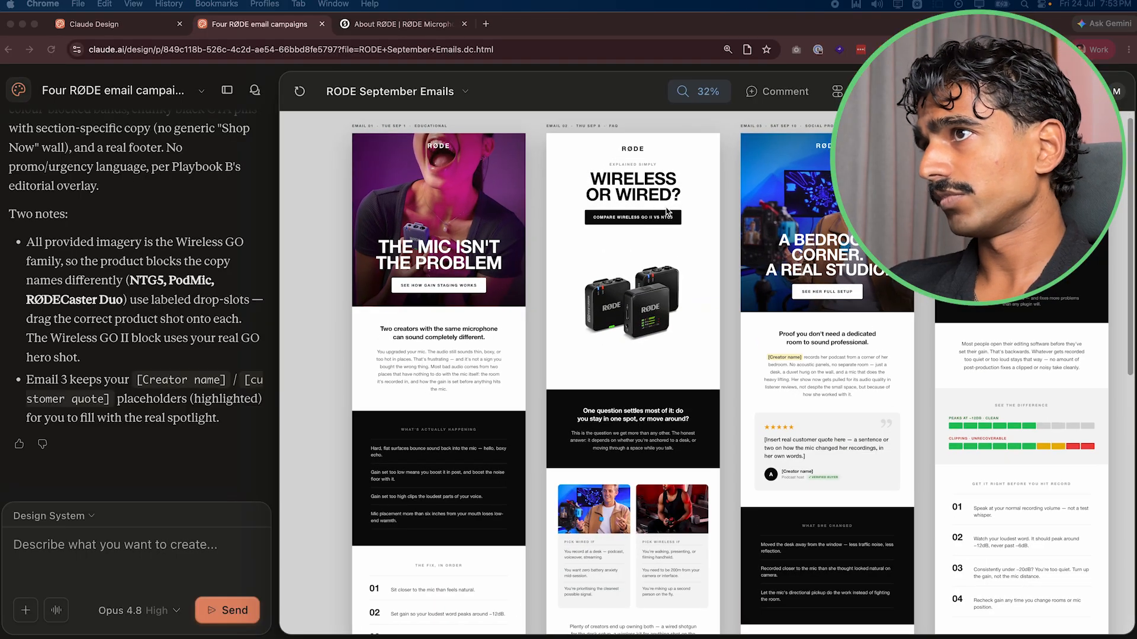
scroll(667, 211, "up", 3)
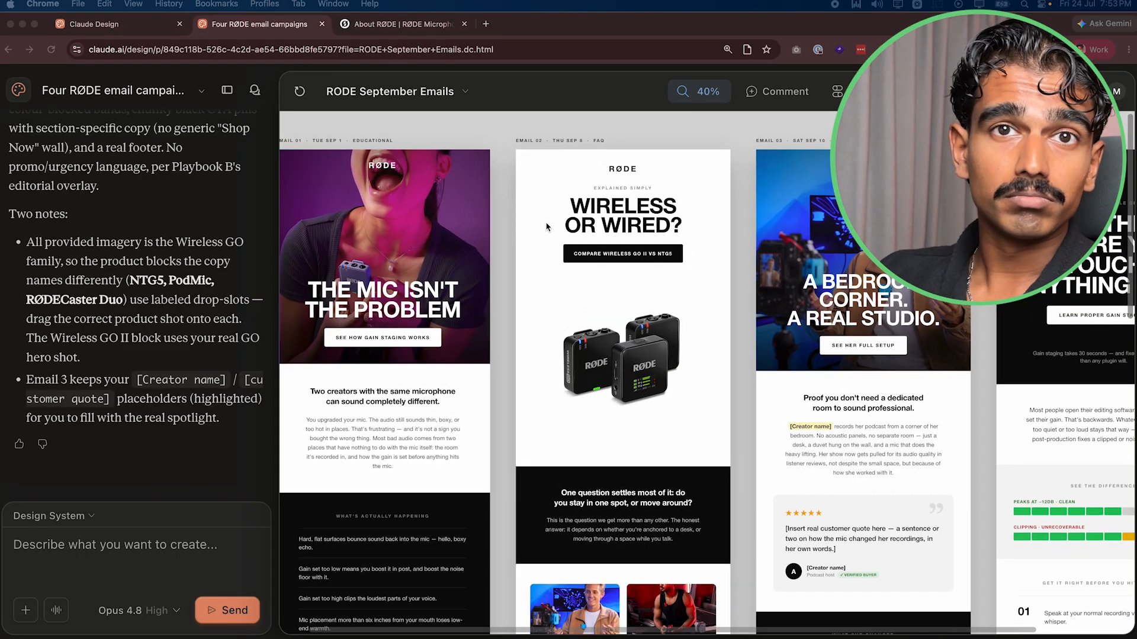
scroll(633, 360, "right", 5)
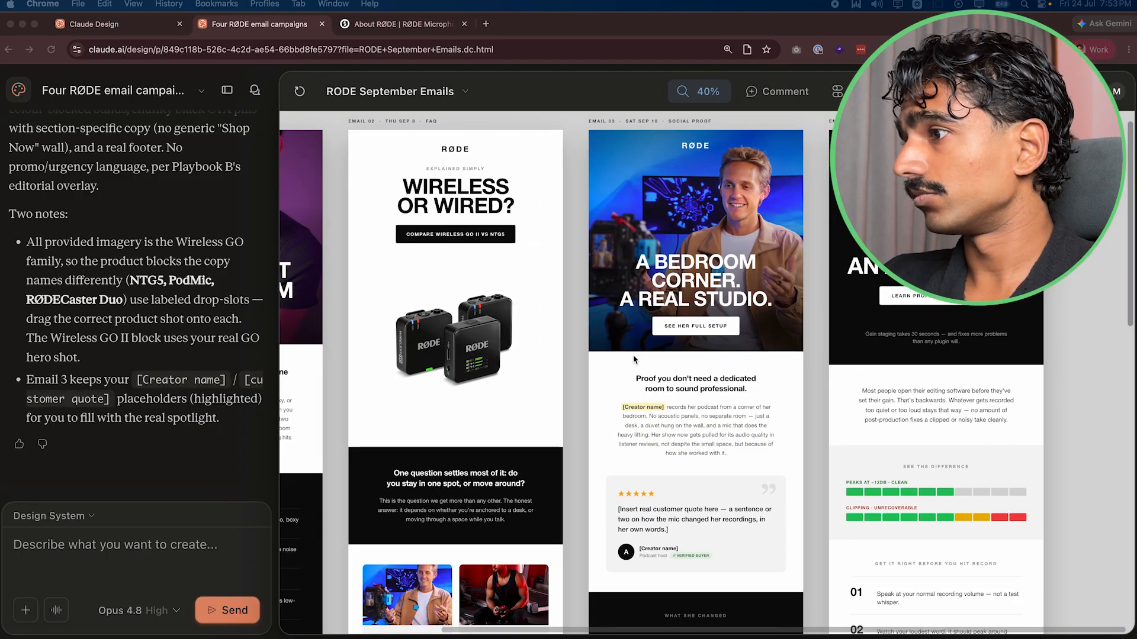
scroll(633, 358, "down", 10)
scroll(633, 358, "up", 12)
scroll(592, 385, "left", 5)
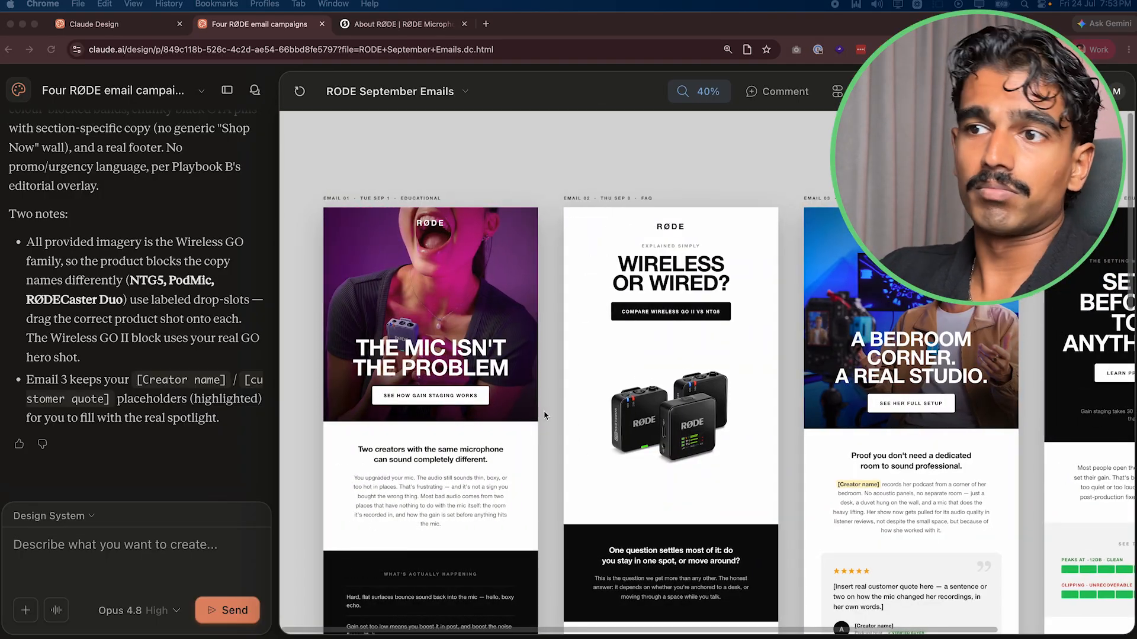
- Enable editing of the canvas and set the "What's Actually Happening" heading in the first email to 30 px
scroll(572, 399, "down", 5)
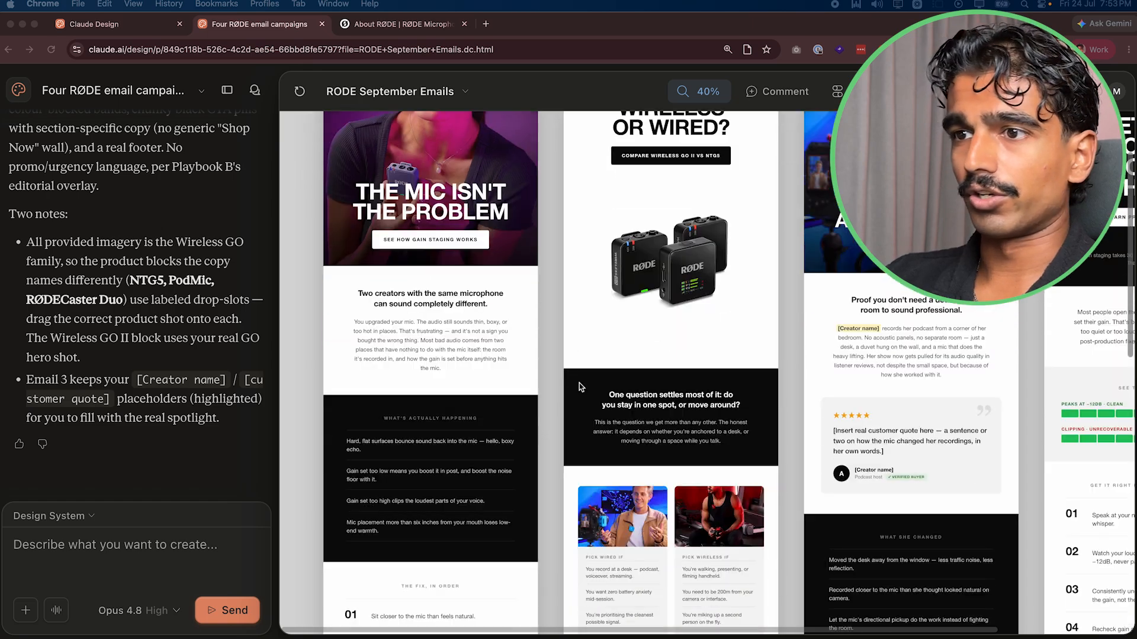
scroll(579, 383, "up", 10)
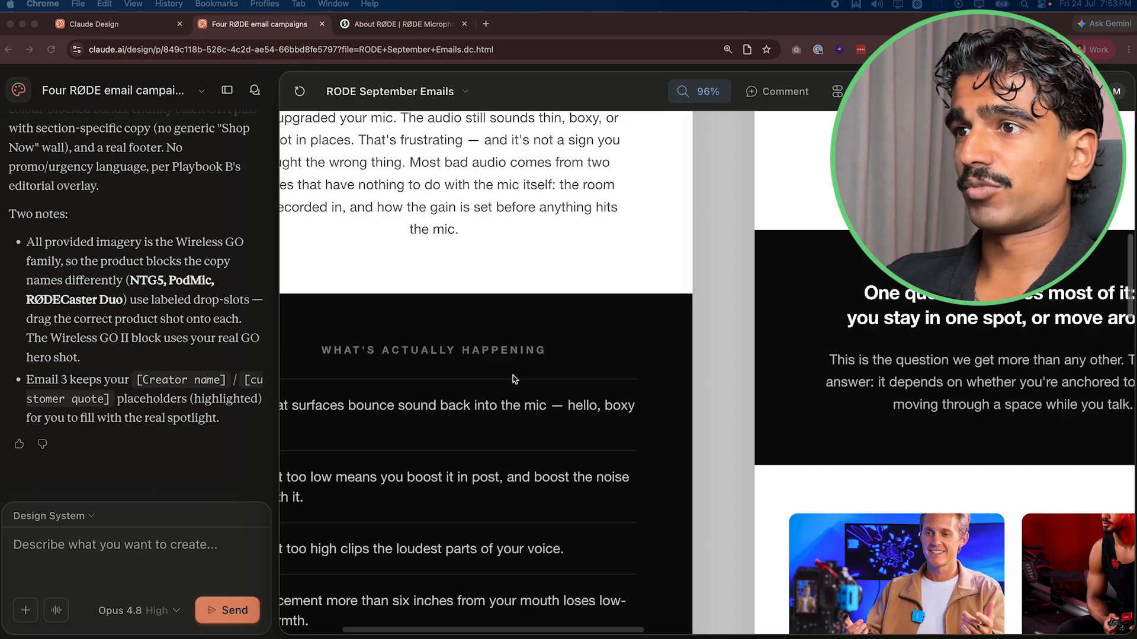
scroll(520, 370, "left", 3)
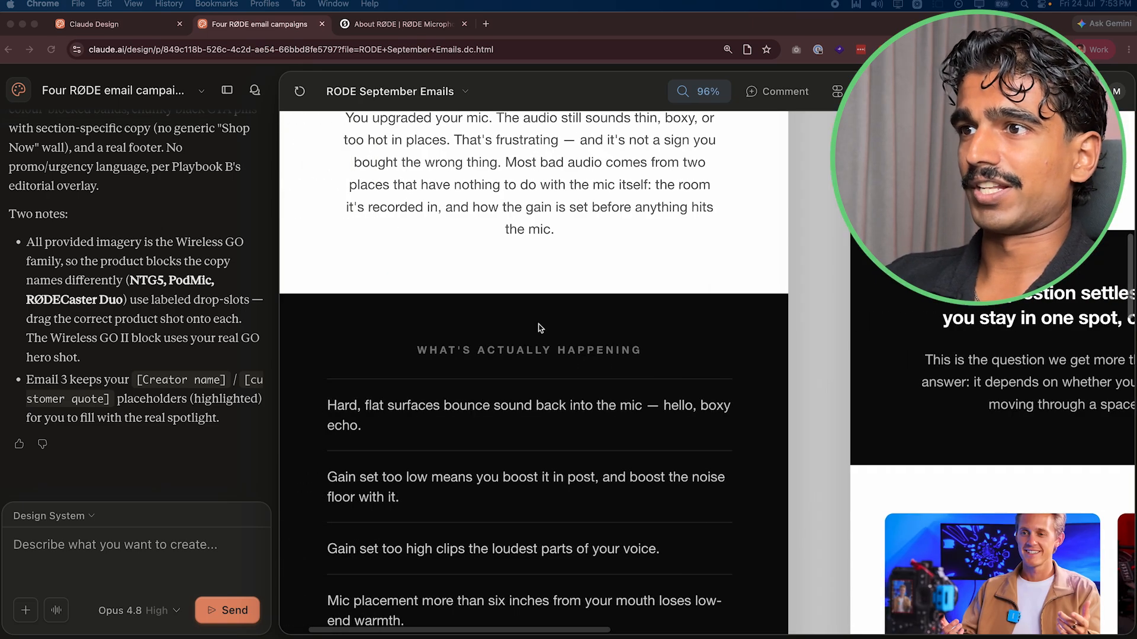
left_click(466, 367)
triple_click(509, 350)
left_click(823, 169)
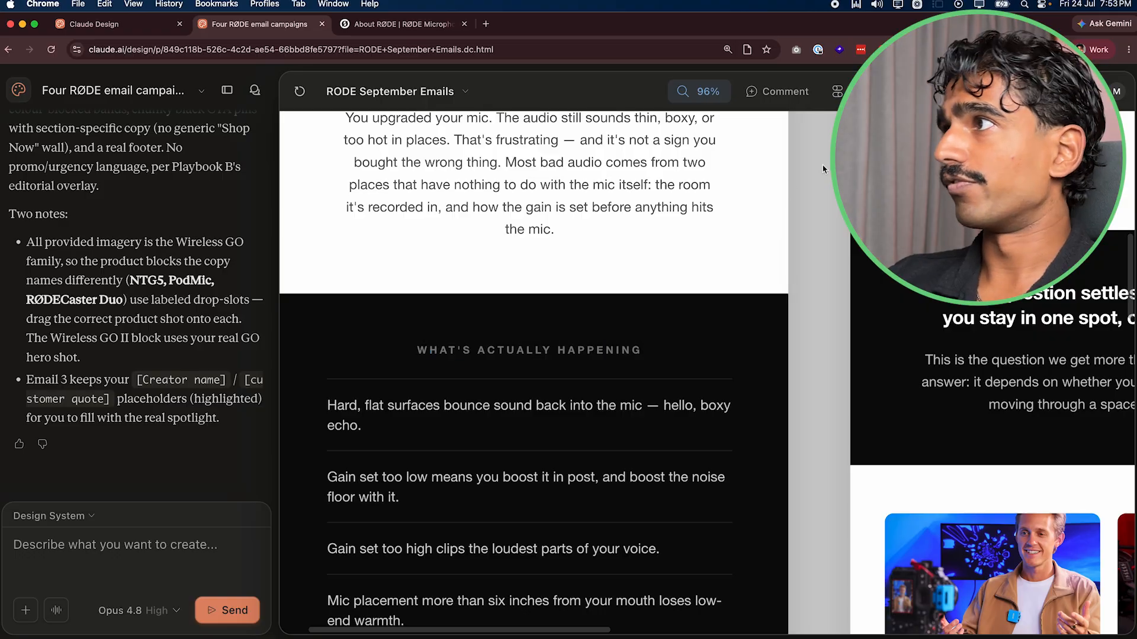
left_click(1001, 92)
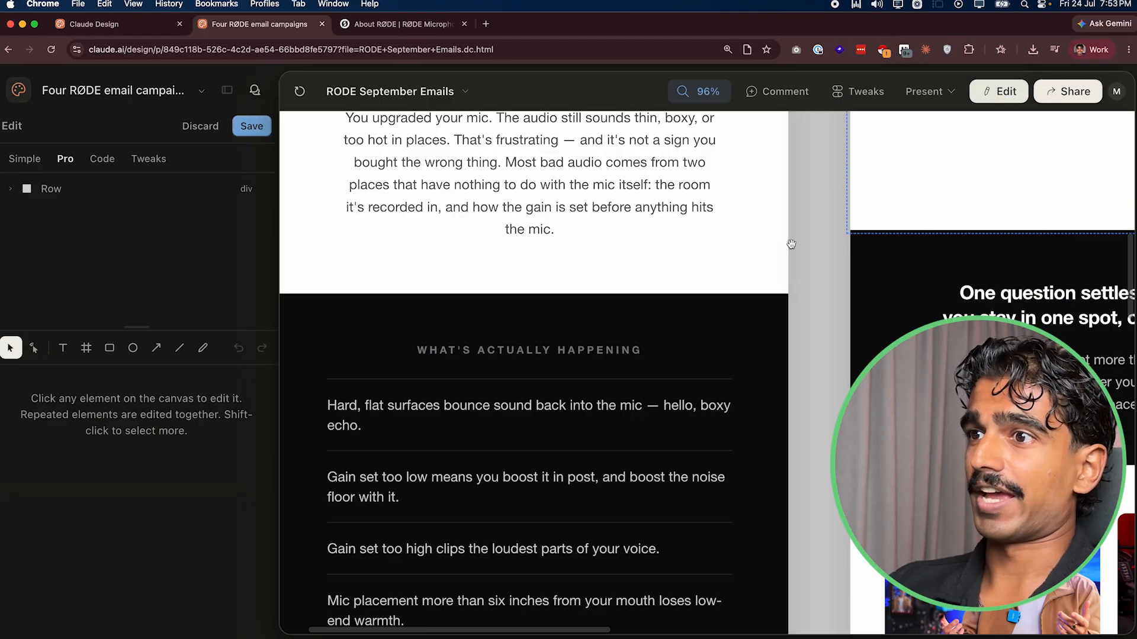
left_click(492, 358)
double_click(514, 349)
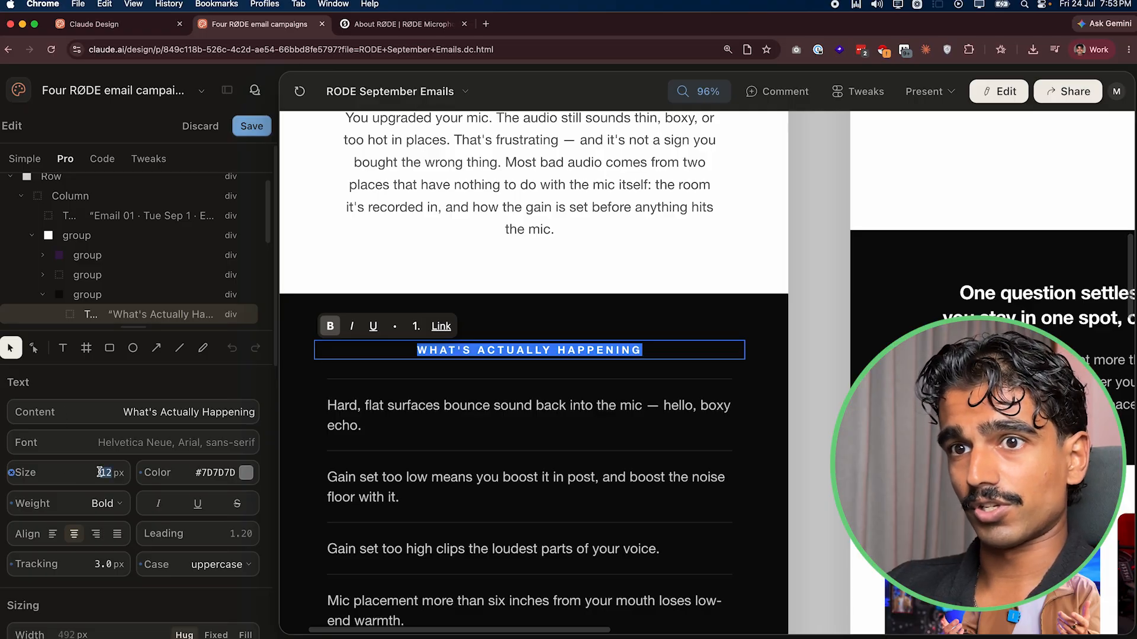
type("30")
key("Return")
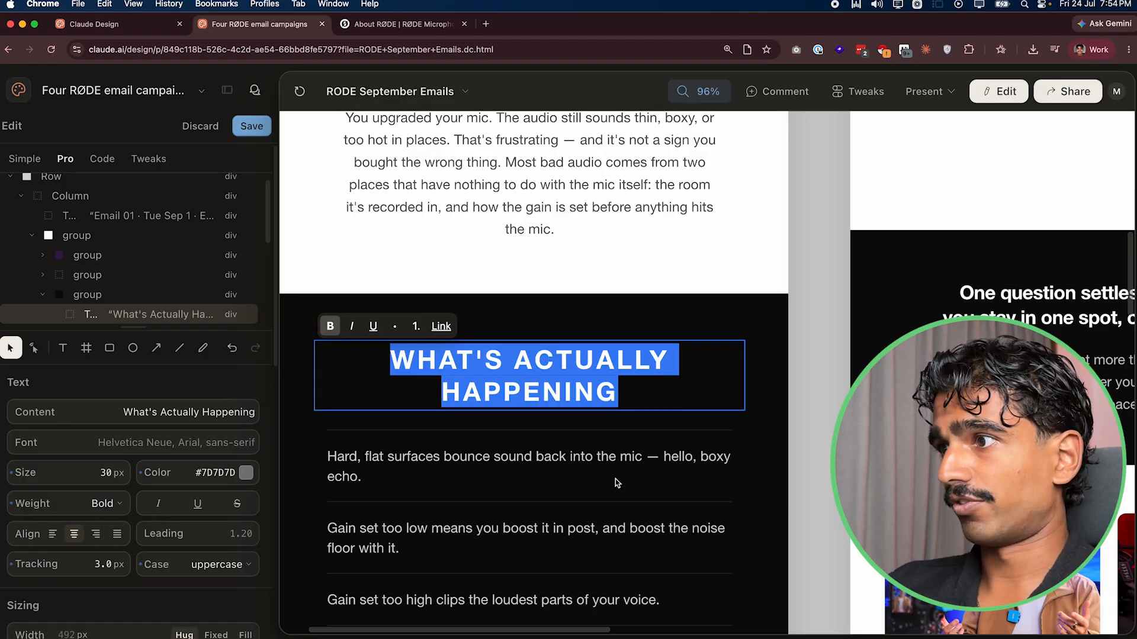
- Change the "What's Actually Happening" heading's text color to white, #FFFFFF
key("Escape")
double_click(533, 384)
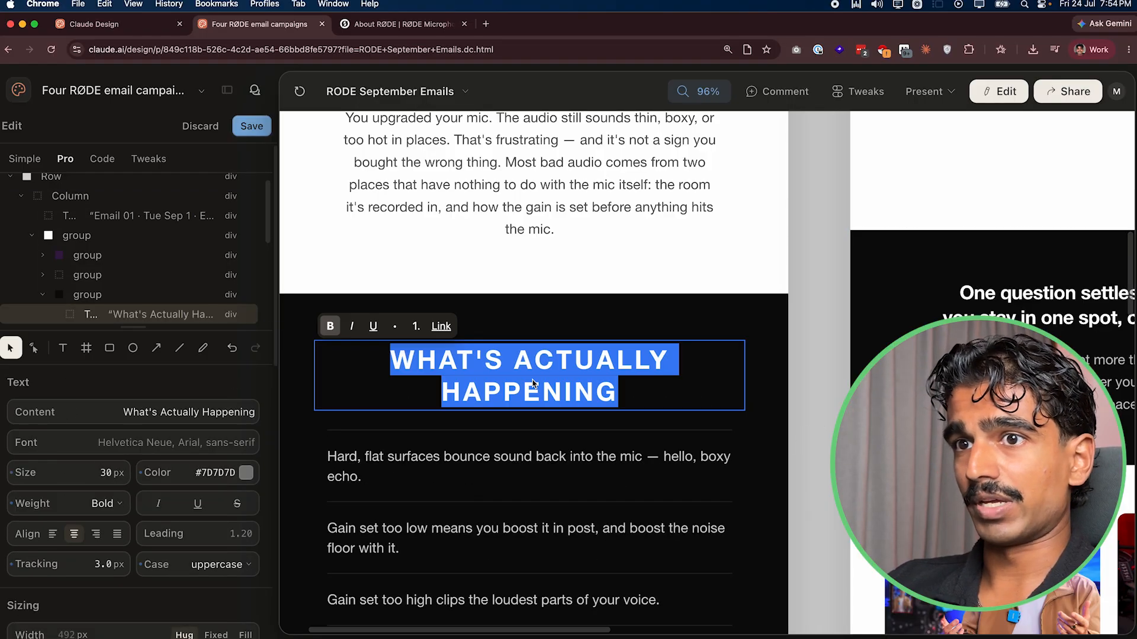
left_click(244, 473)
left_click_drag(300, 517, 247, 433)
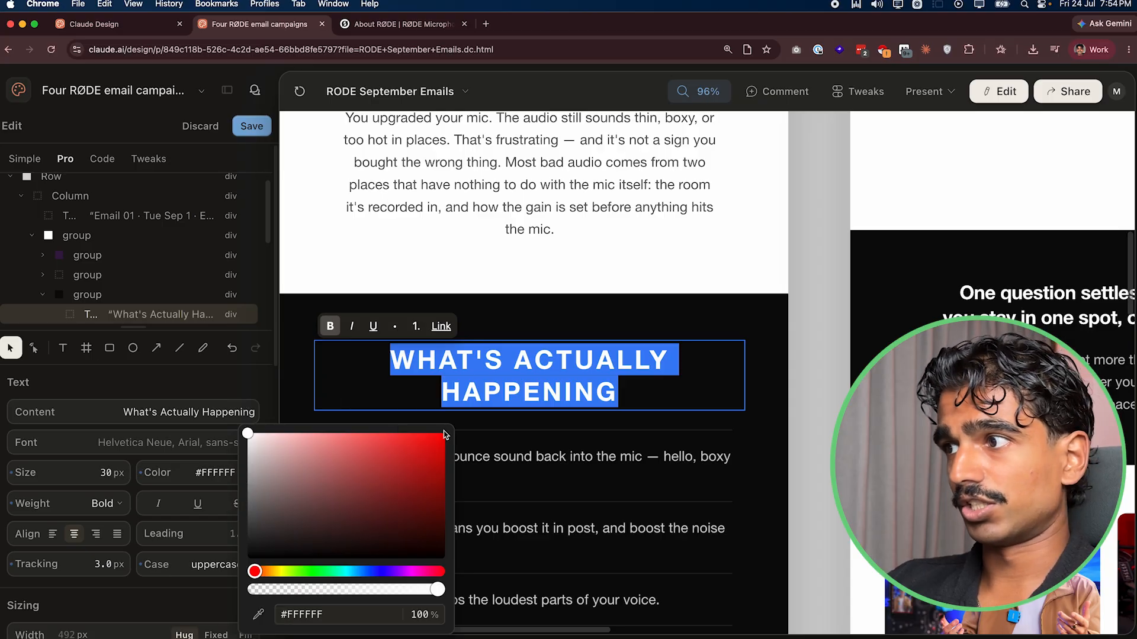
key("Escape")
key("Escape")
scroll(814, 447, "down", 5)
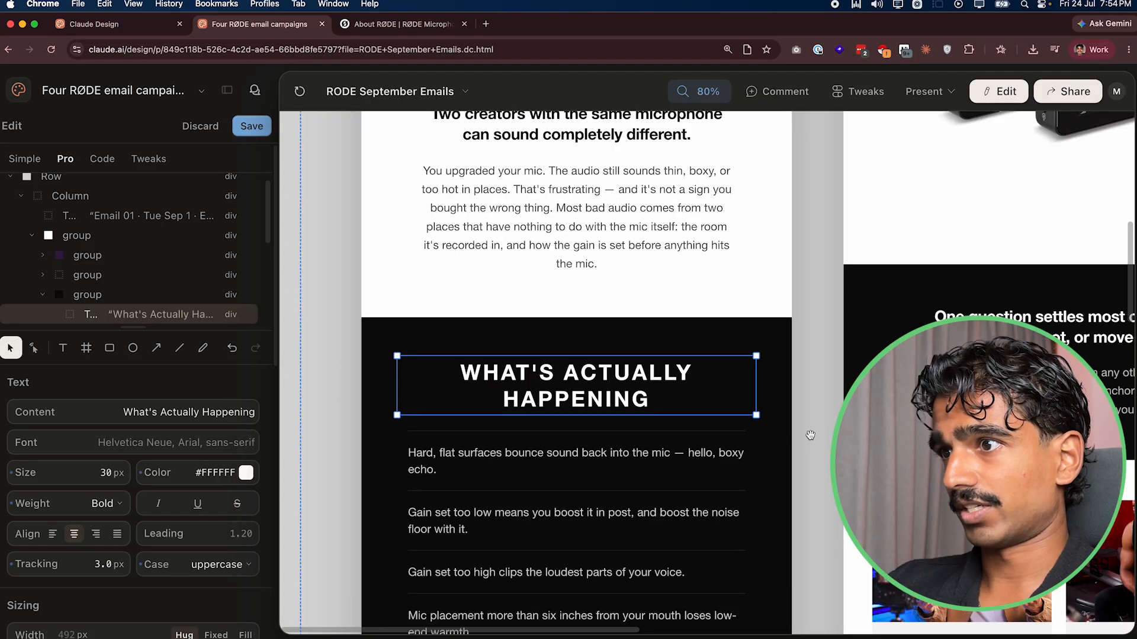
scroll(814, 447, "down", 2)
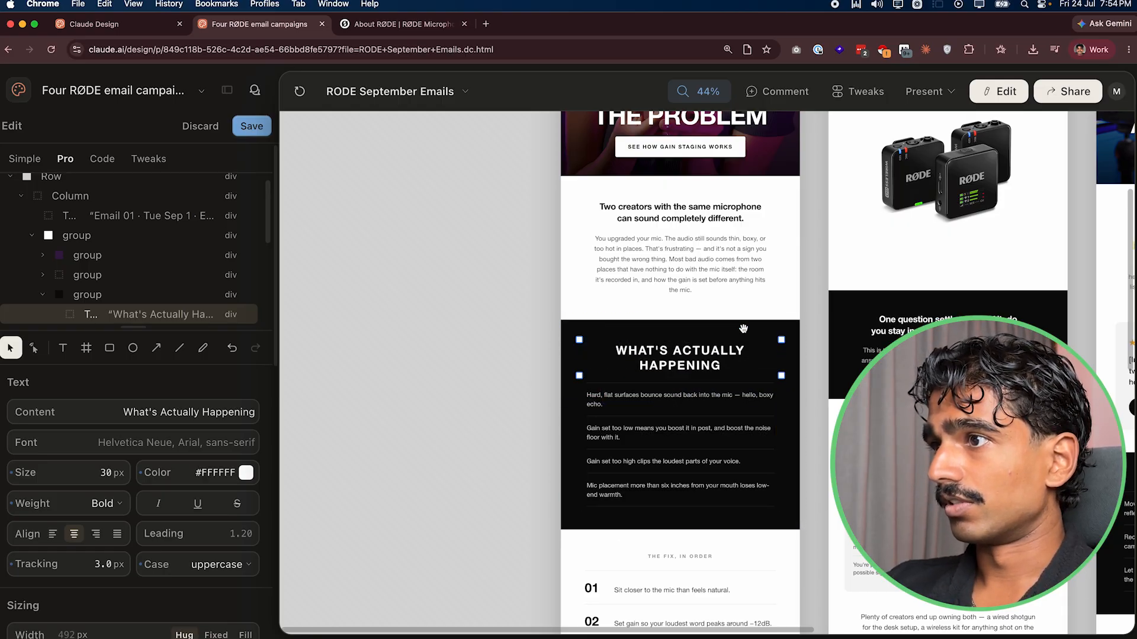
- Select the four dot points under the "What's Actually Happening" heading, clear the selection, and save the edits
left_click_drag(781, 376, 691, 359)
left_click(691, 360)
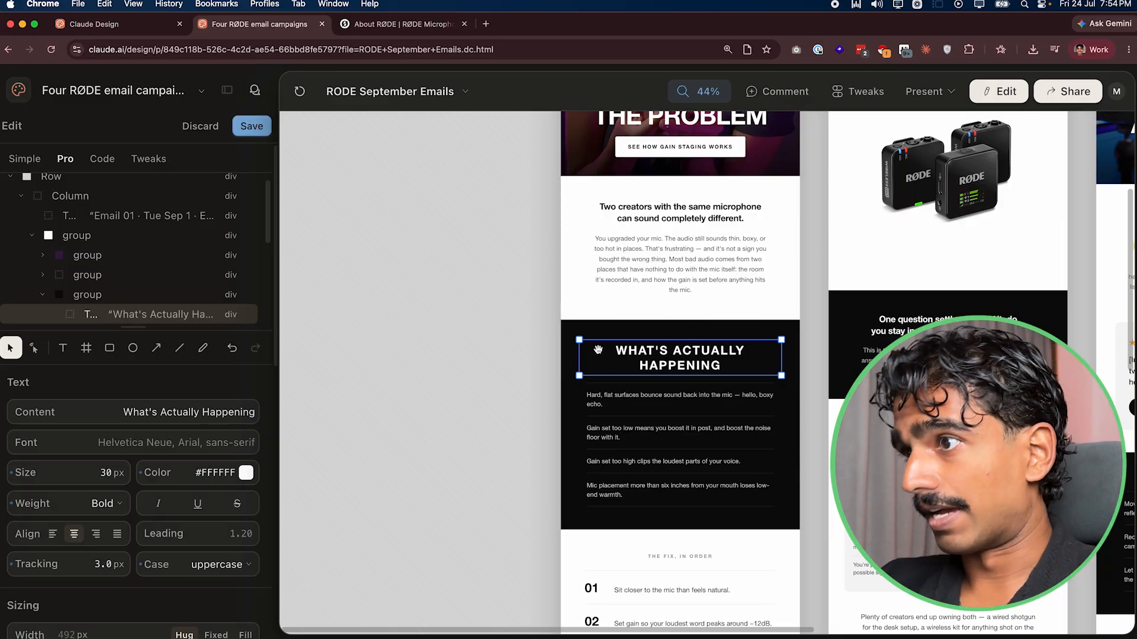
left_click(620, 403)
left_click(623, 435, "shift")
left_click(633, 465, "shift")
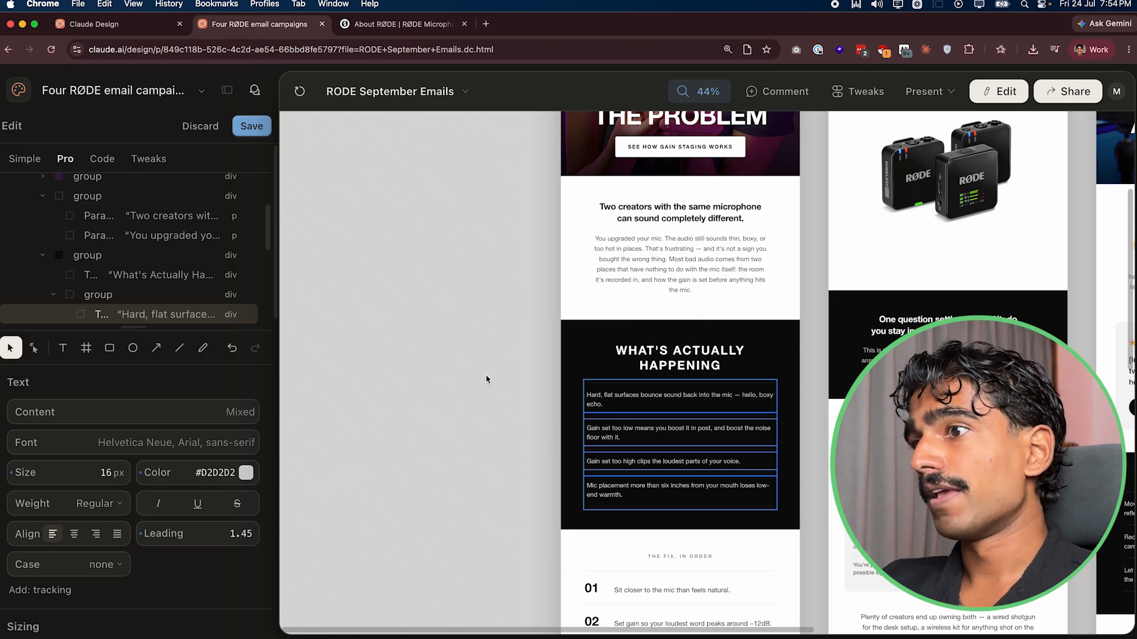
left_click(465, 399)
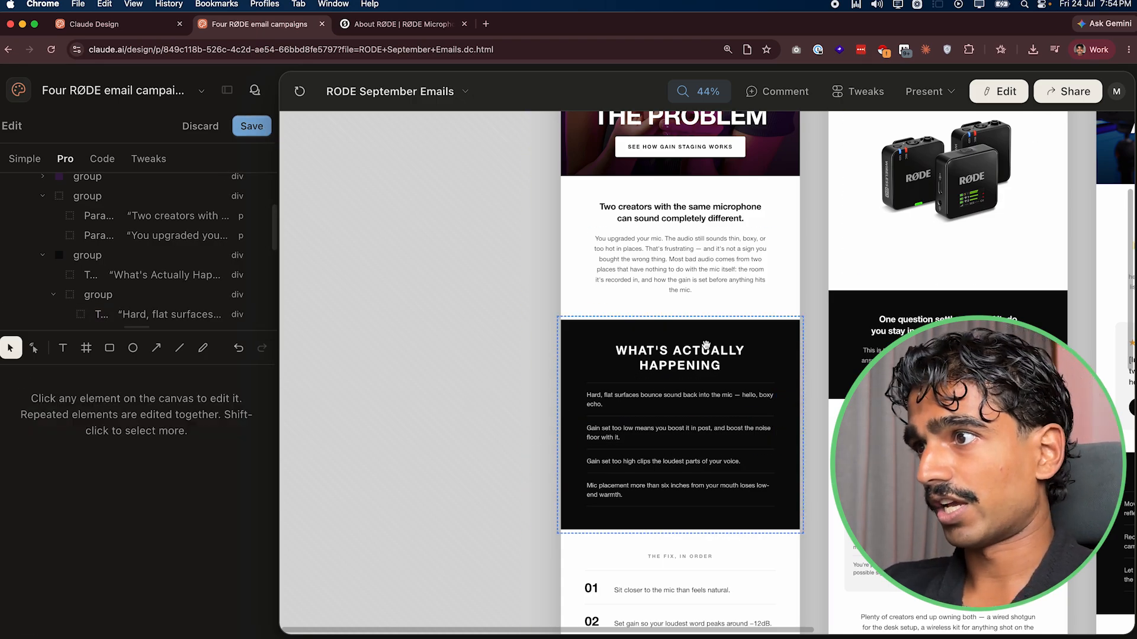
left_click(251, 125)
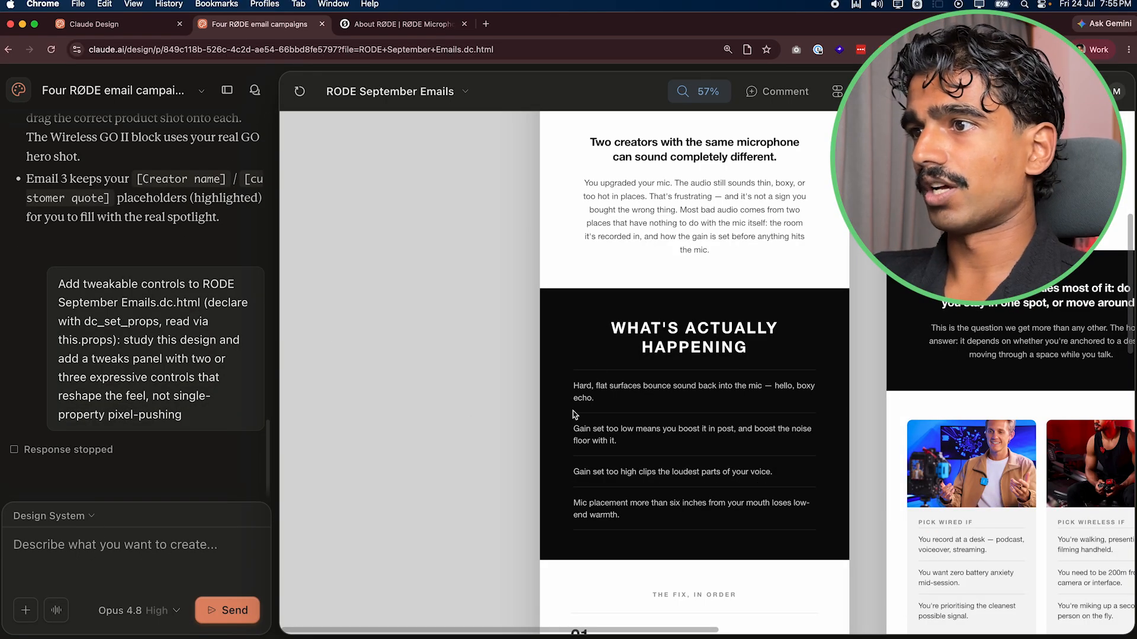
- Ask Claude to give the dotpoints in the first email's "what's actually happening section" a bit more umph
scroll(612, 406, "up", 3)
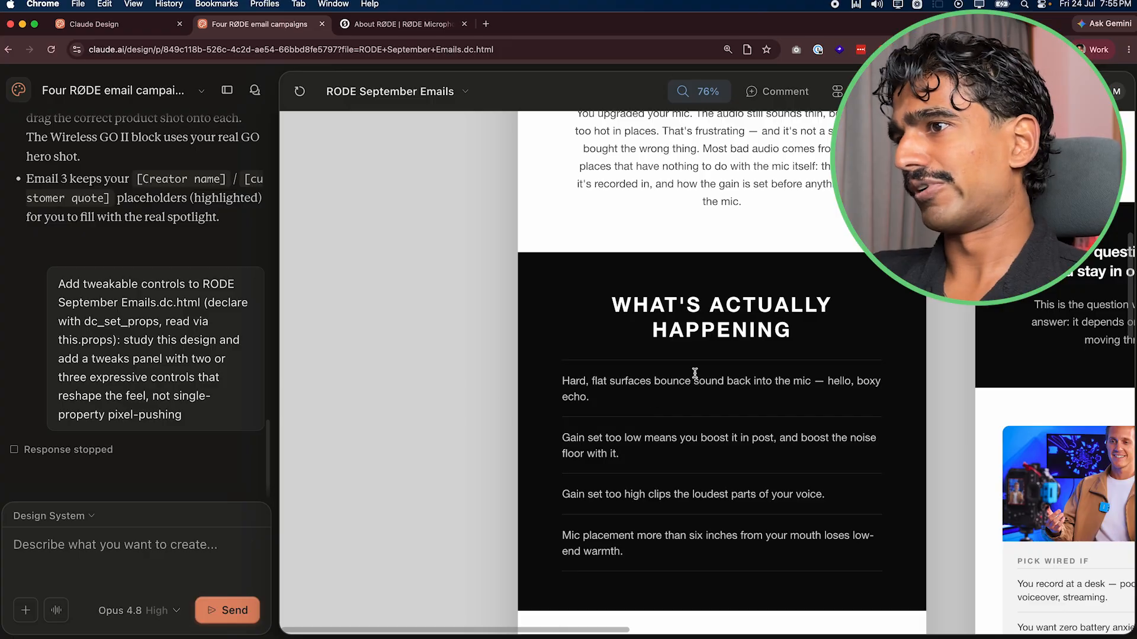
scroll(601, 415, "right", 2)
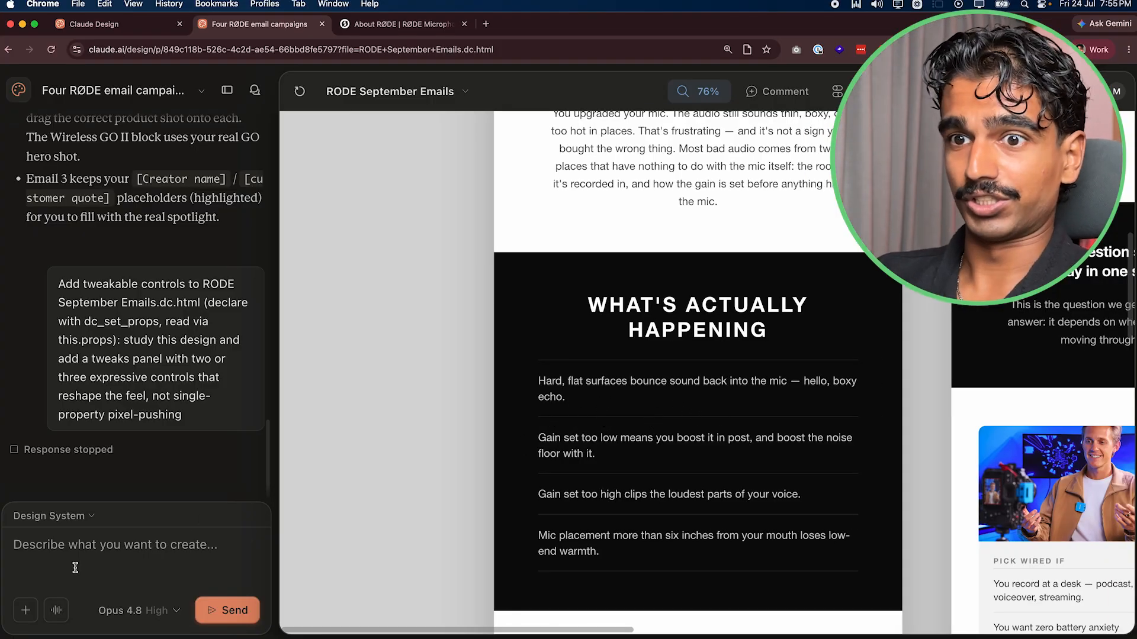
type("he")
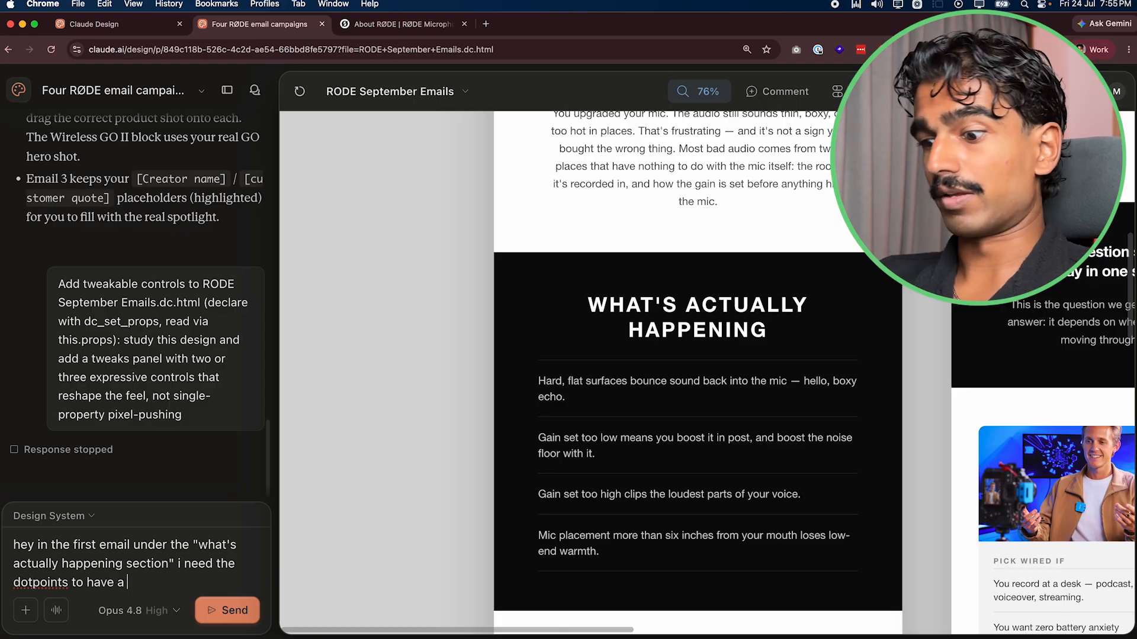
type("umph")
left_click(252, 610)
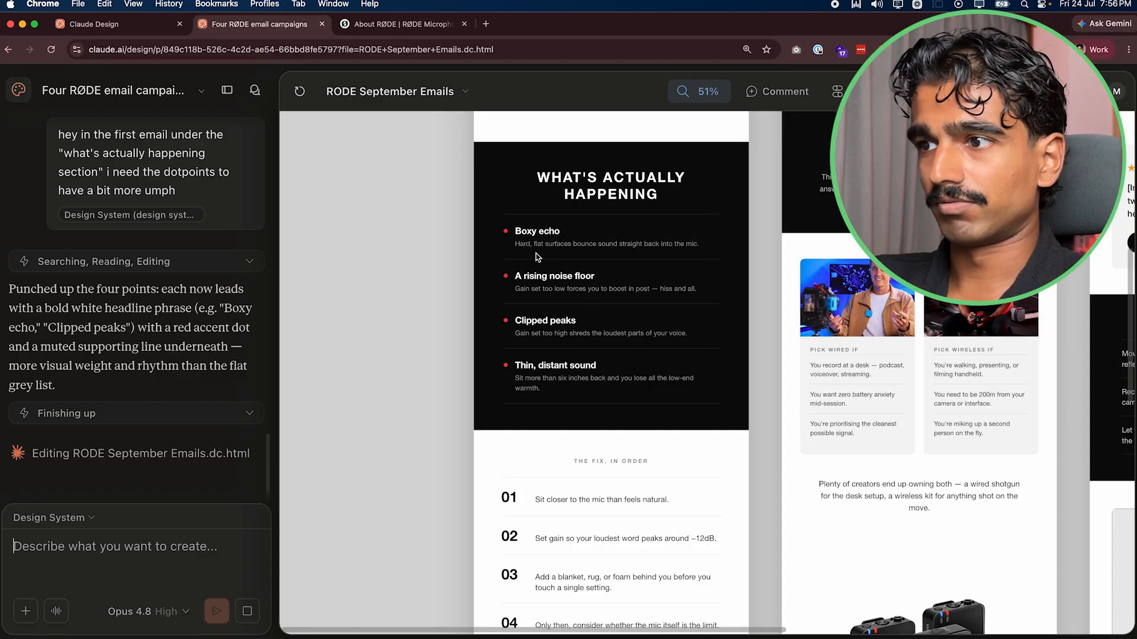
- Check the reworked "What's Actually Happening" dot points and view them alongside the other September emails
scroll(568, 302, "up", 1)
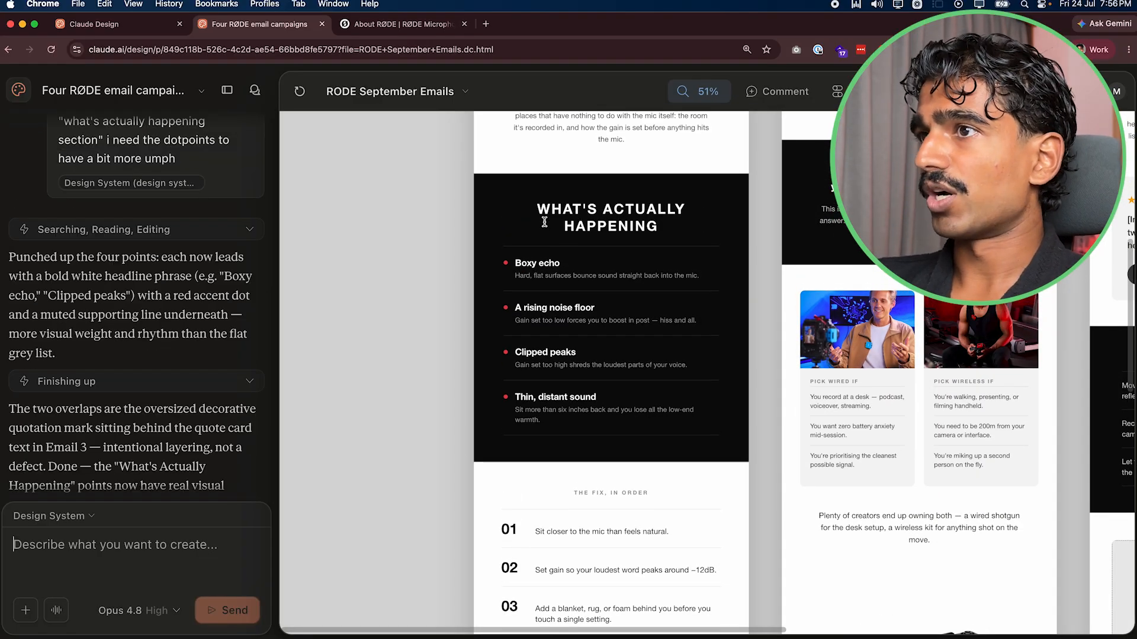
scroll(607, 386, "down", 5)
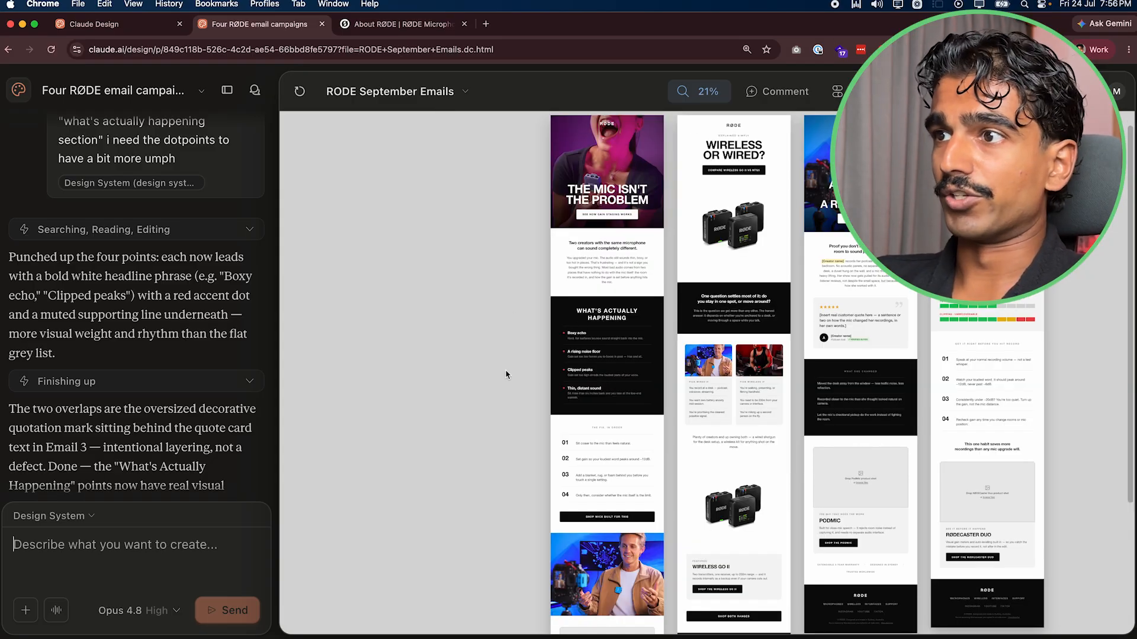
scroll(747, 384, "right", 2)
scroll(734, 402, "up", 4)
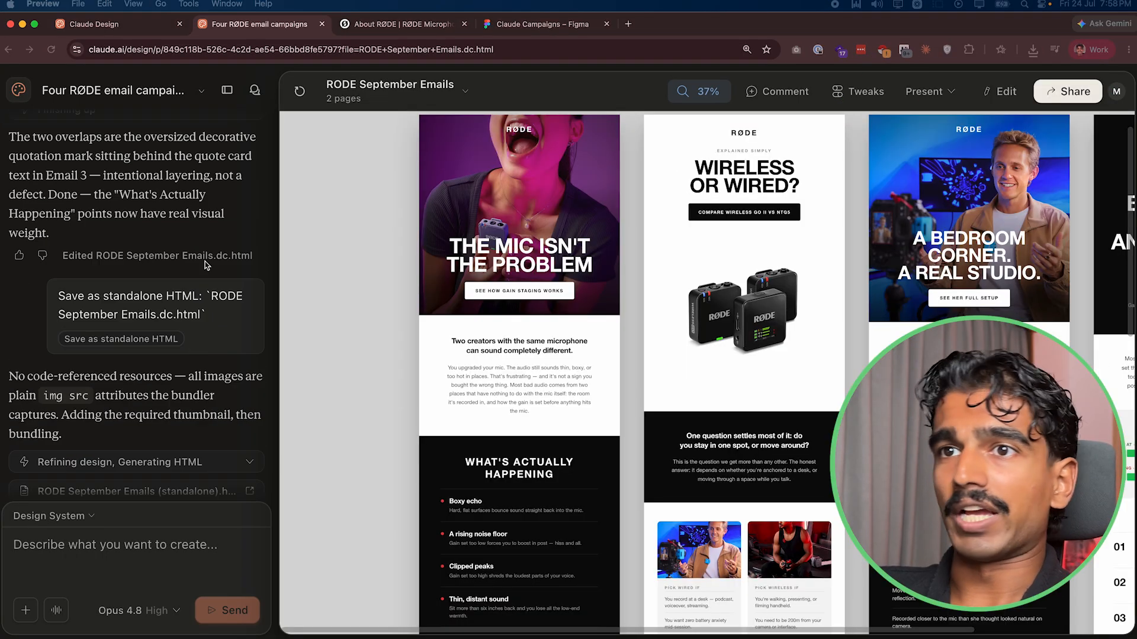
scroll(431, 256, "up", 1)
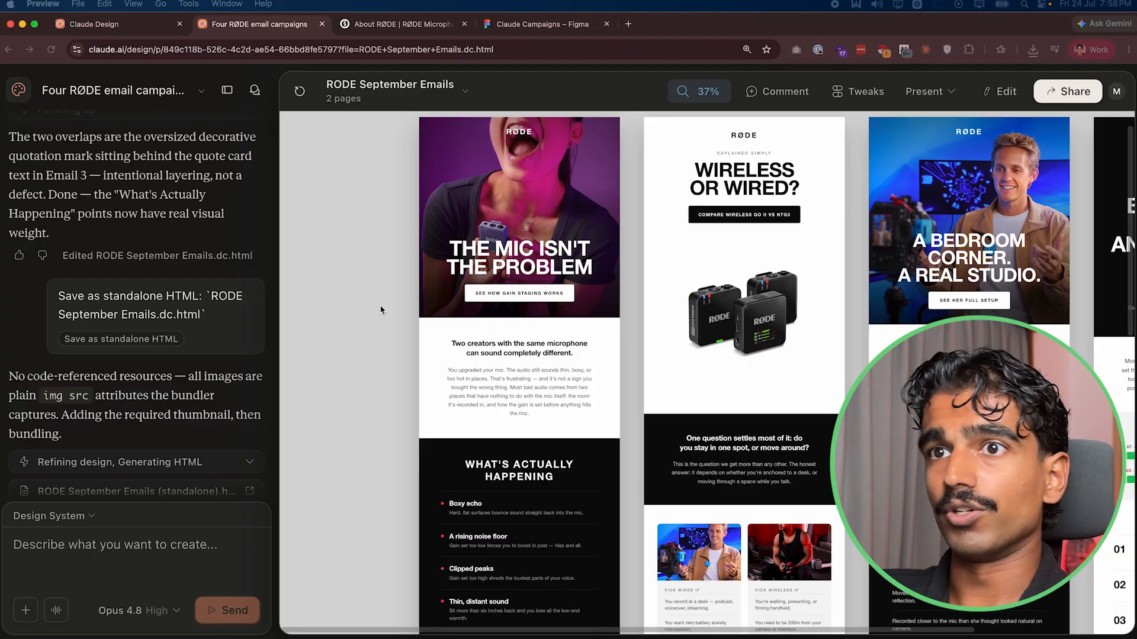
scroll(177, 294, "up", 1)
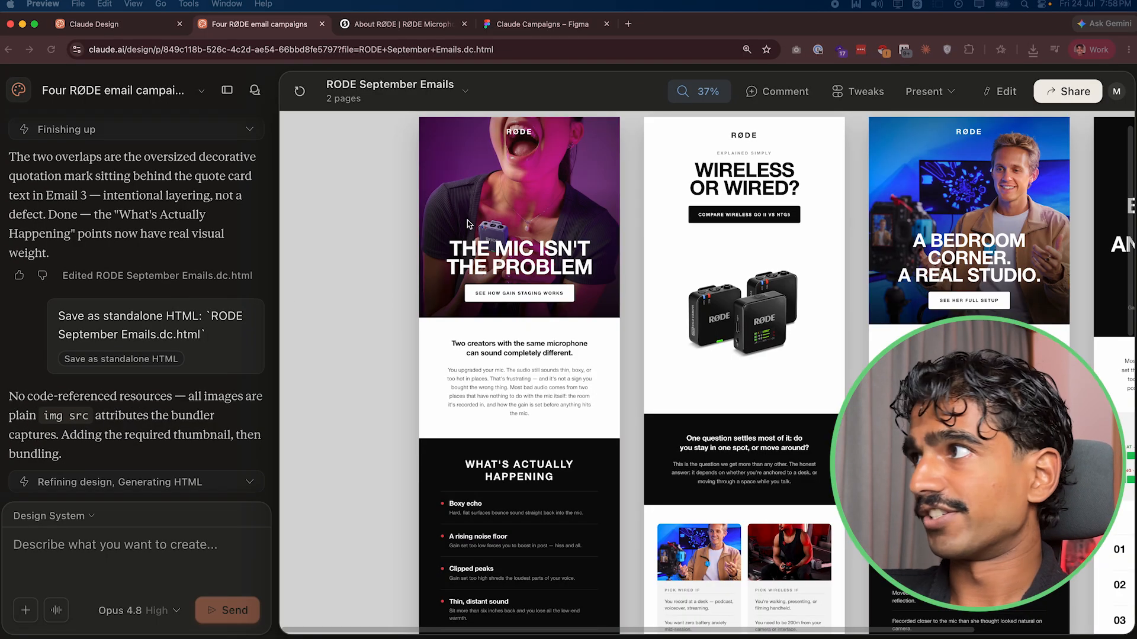
- Choose Standalone HTML in the project's HTML export options, and close the dialog without exporting
left_click(1073, 91)
left_click(1073, 91)
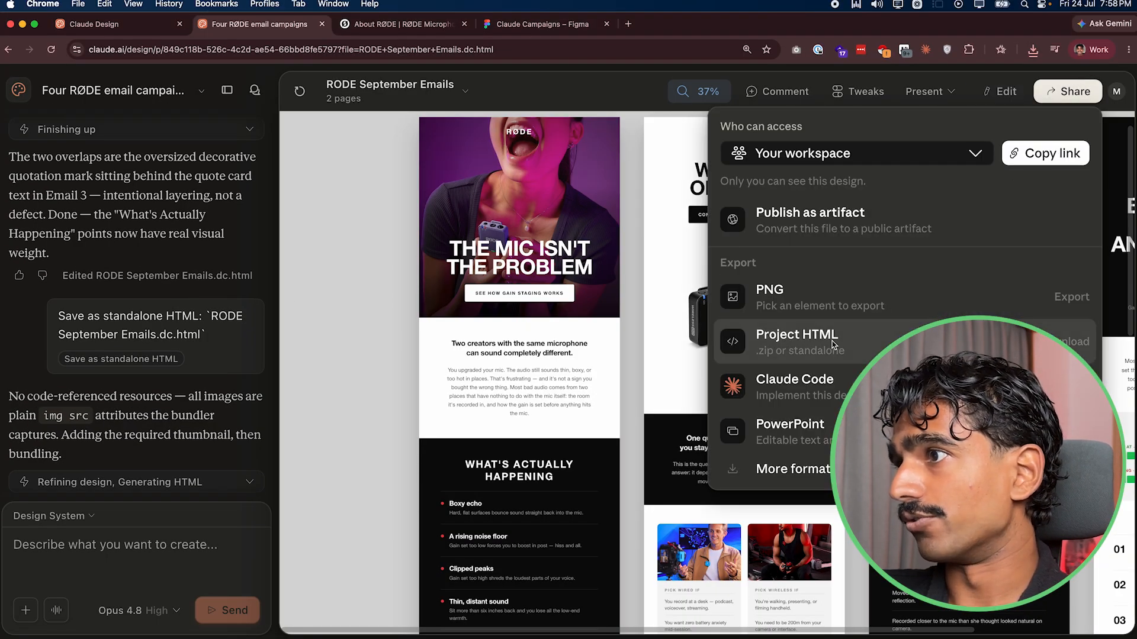
left_click(854, 338)
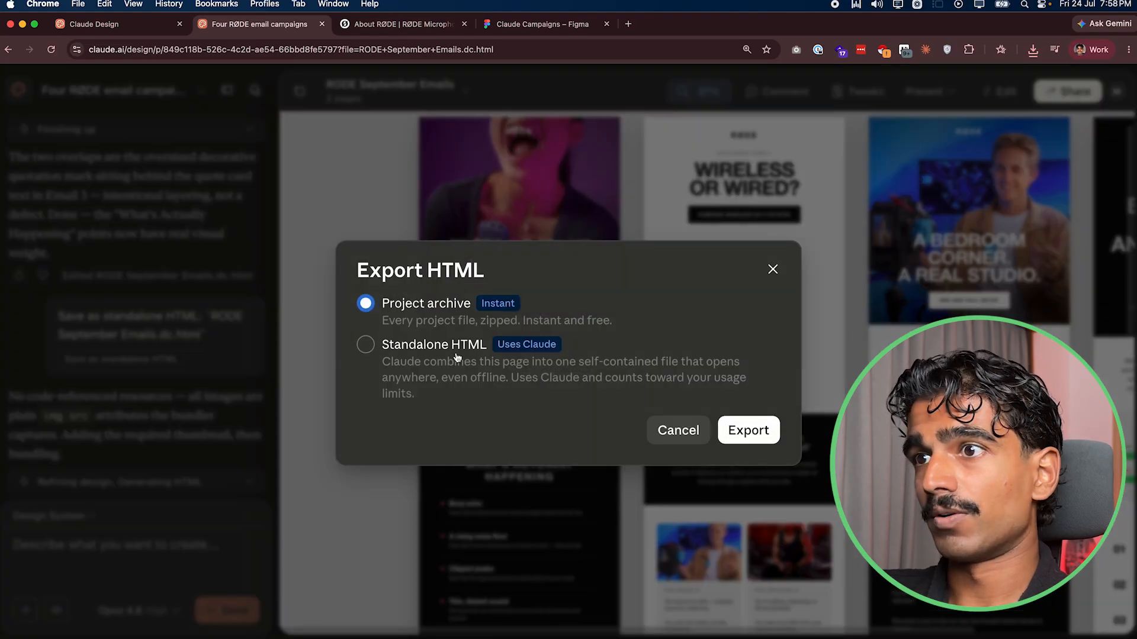
left_click(413, 354)
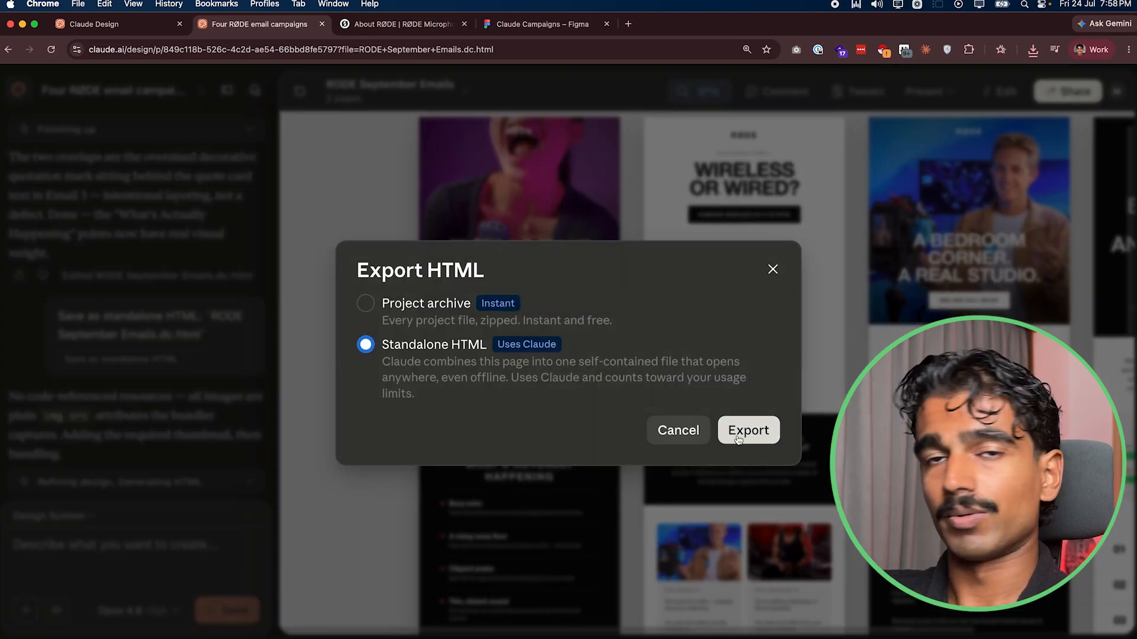
left_click(772, 270)
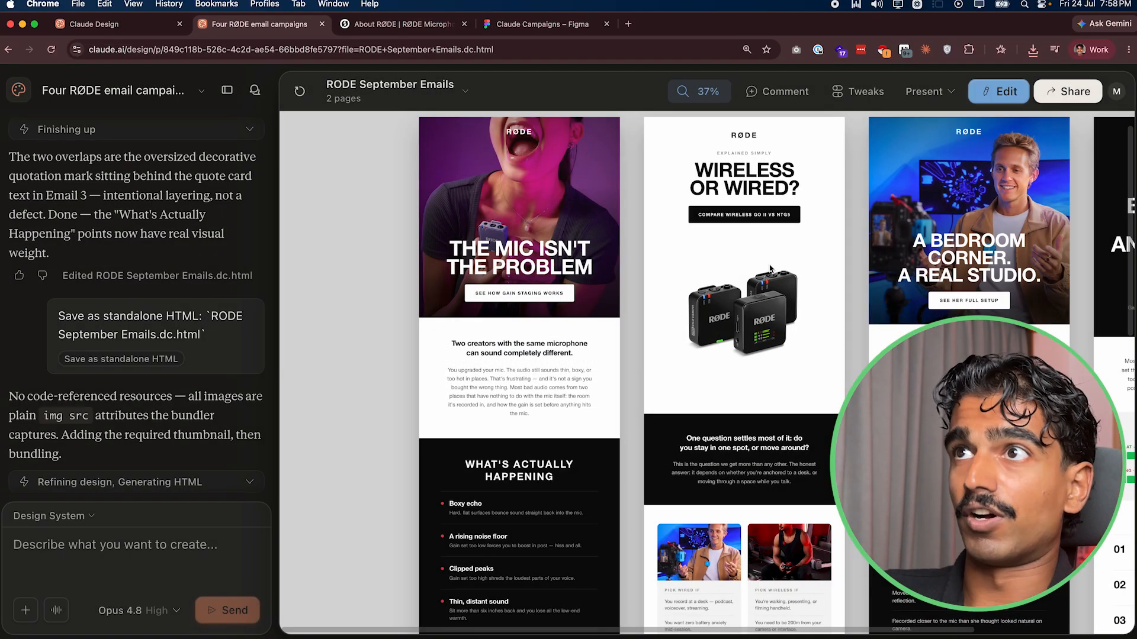
- Switch to the Claude Campaigns file in Figma and import RODE September Emails (standalone).html through html.to.design with Use Autolayout enabled
left_click(541, 24)
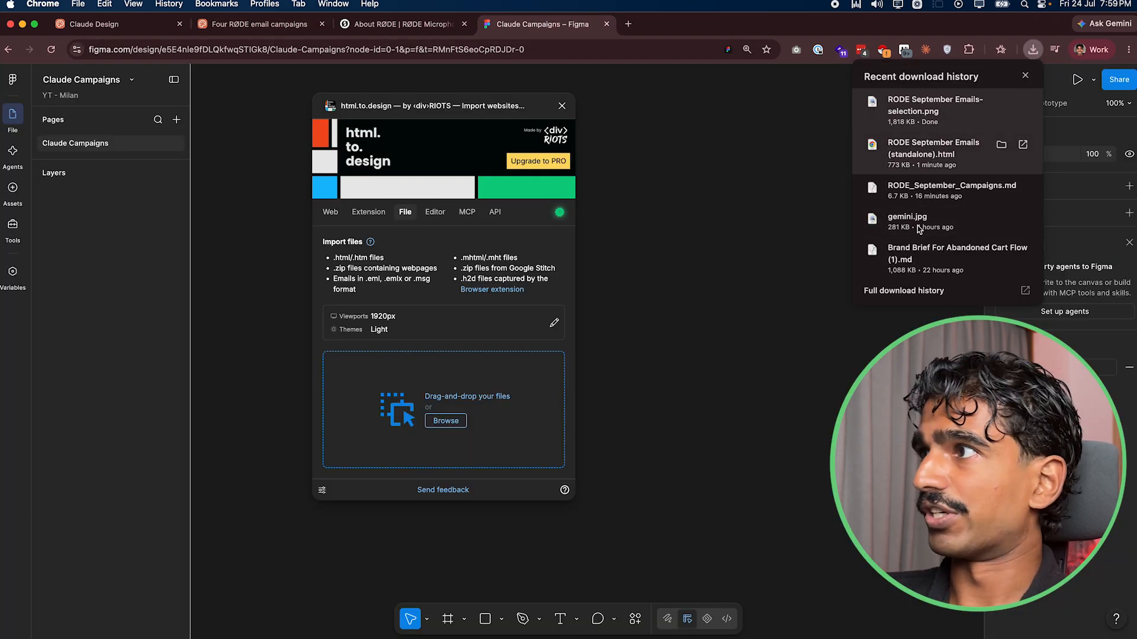
left_click_drag(933, 148, 460, 425)
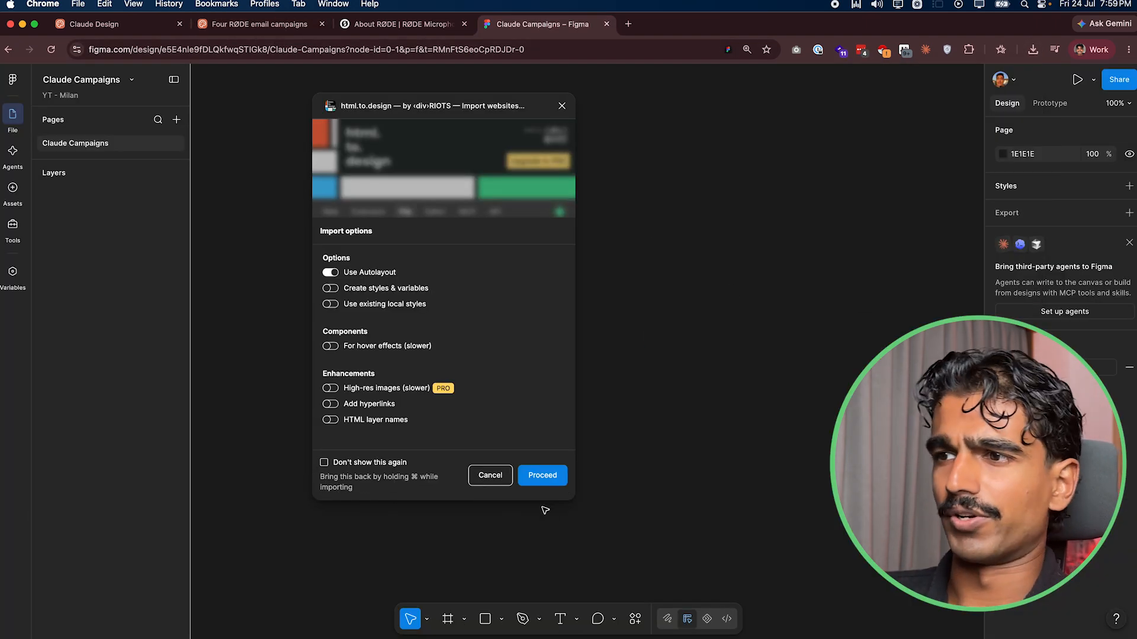
left_click(536, 476)
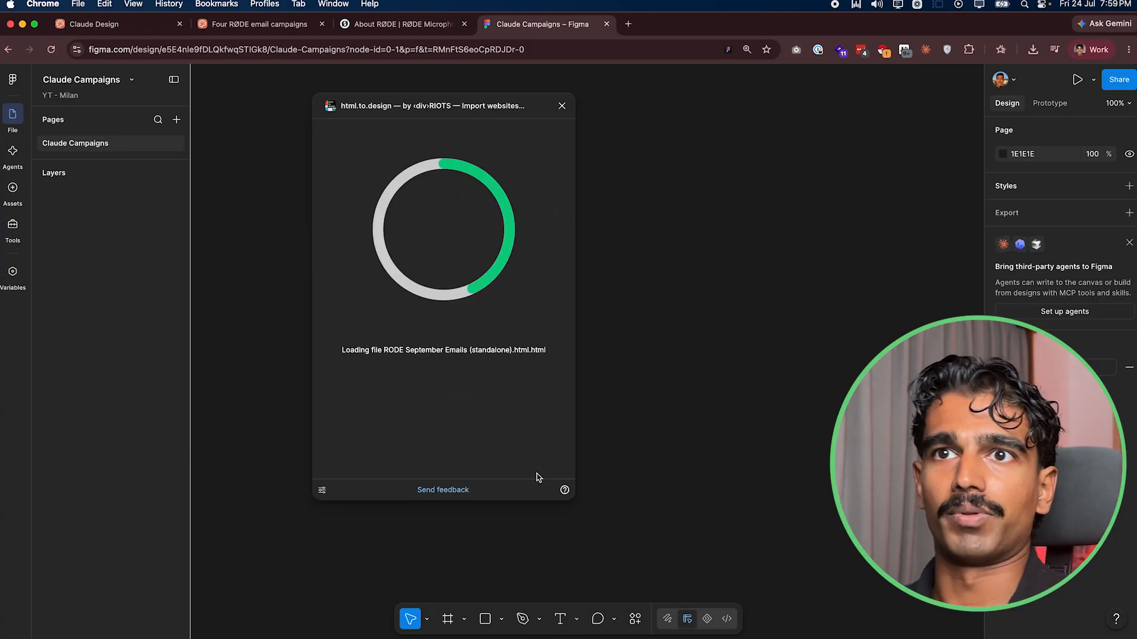
- Switch to the Four RØDE email campaigns project in Claude Design and download the first email's hero section as a 2× PNG
left_click(263, 34)
left_click(1001, 91)
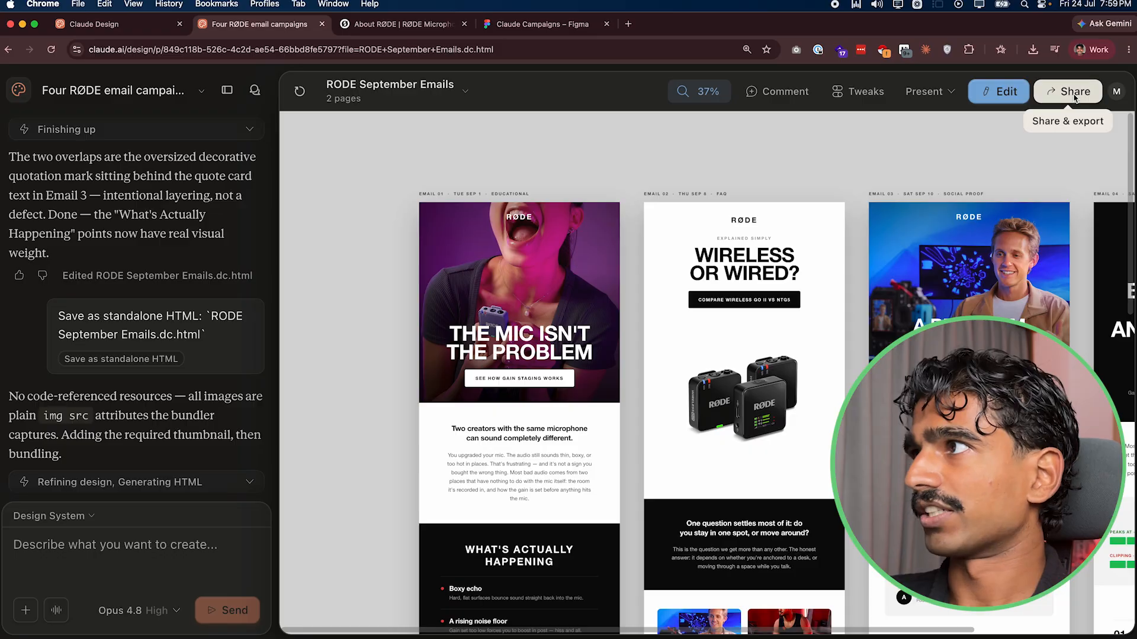
left_click(1049, 94)
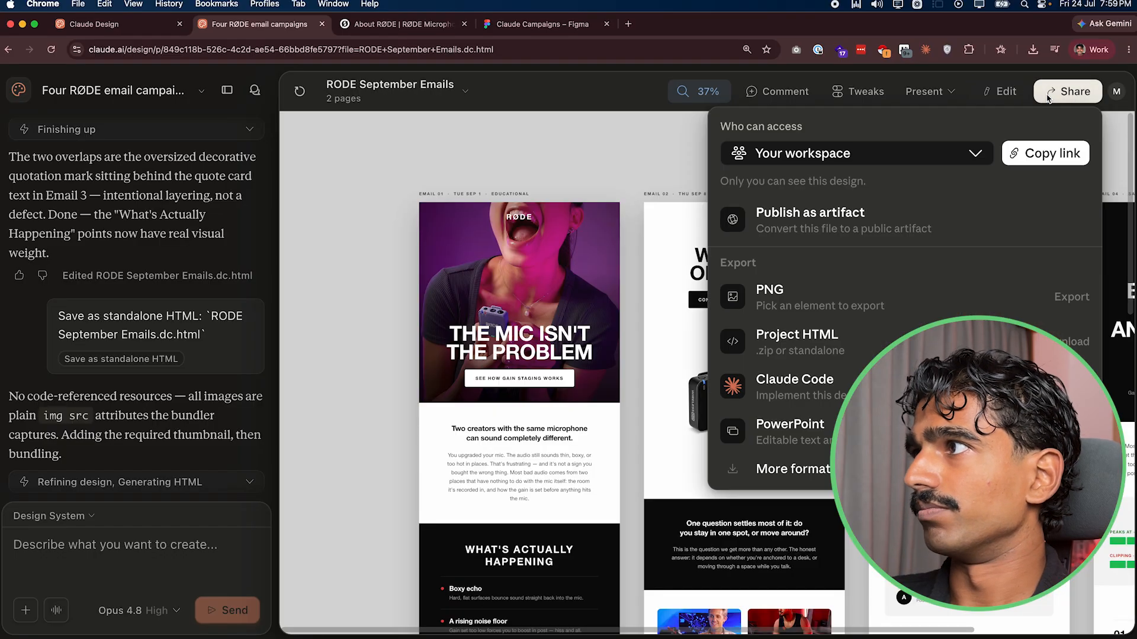
left_click(827, 302)
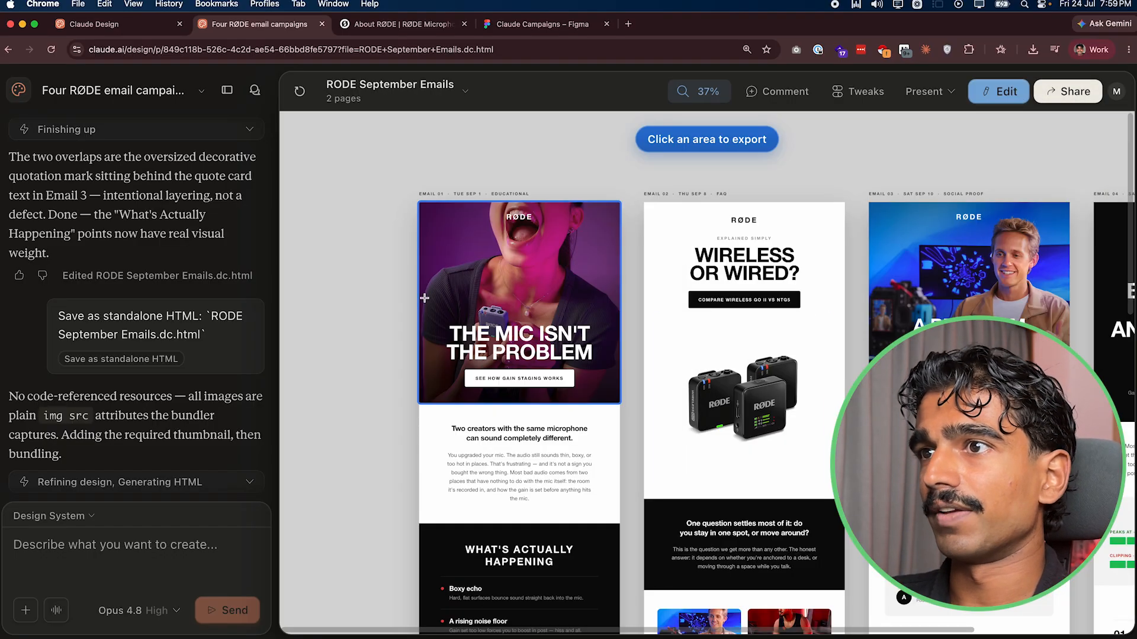
left_click(509, 421)
scroll(509, 420, "down", 1)
scroll(509, 421, "down", 10)
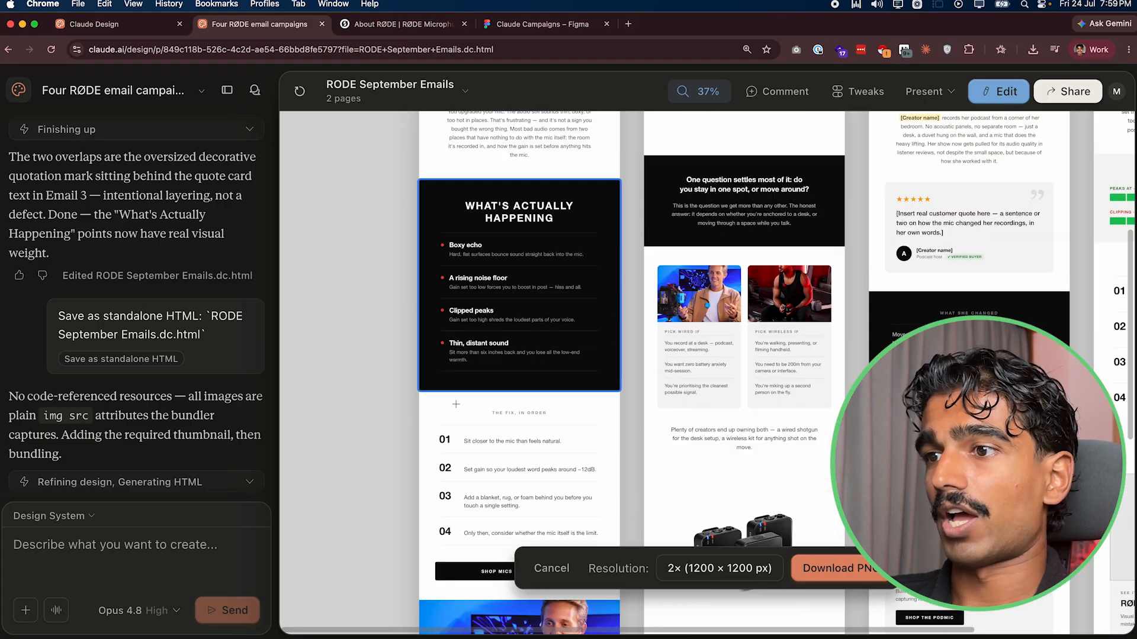
scroll(442, 482, "down", 2)
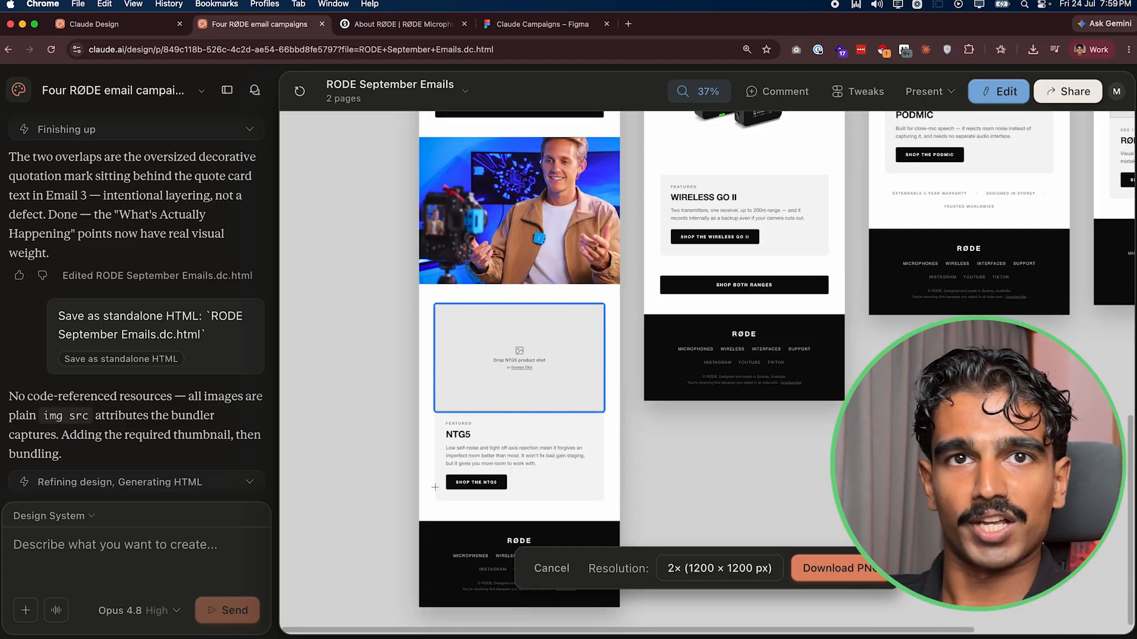
left_click(819, 577)
- Export the first email's intro section, "Two creators with the same microphone can sound completely different", as a PNG
scroll(590, 275, "up", 12)
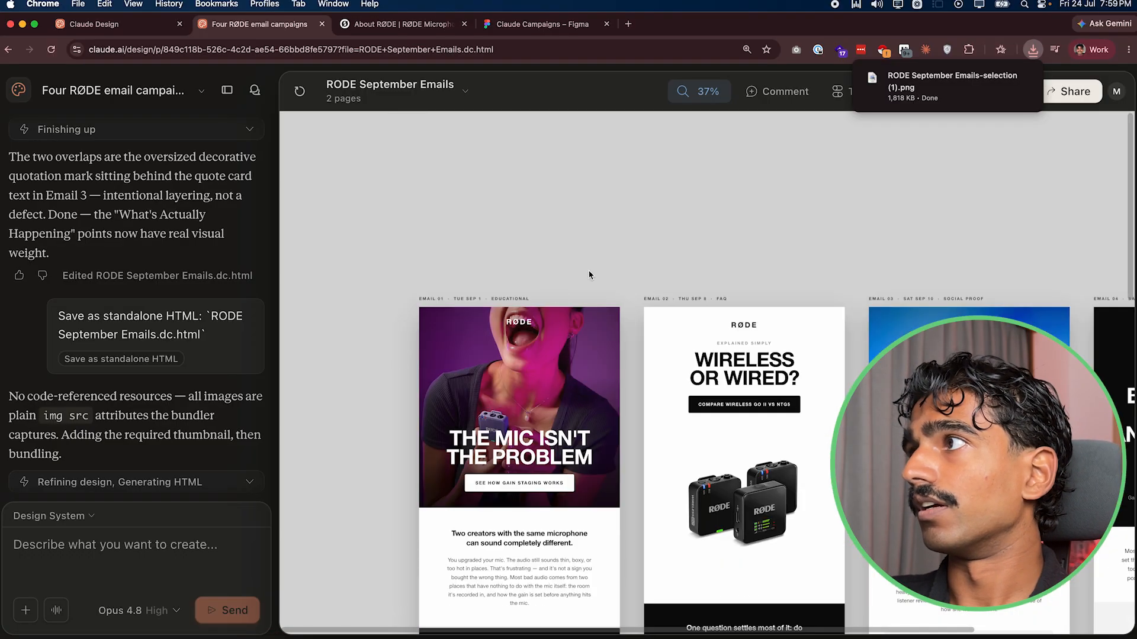
left_click(1072, 91)
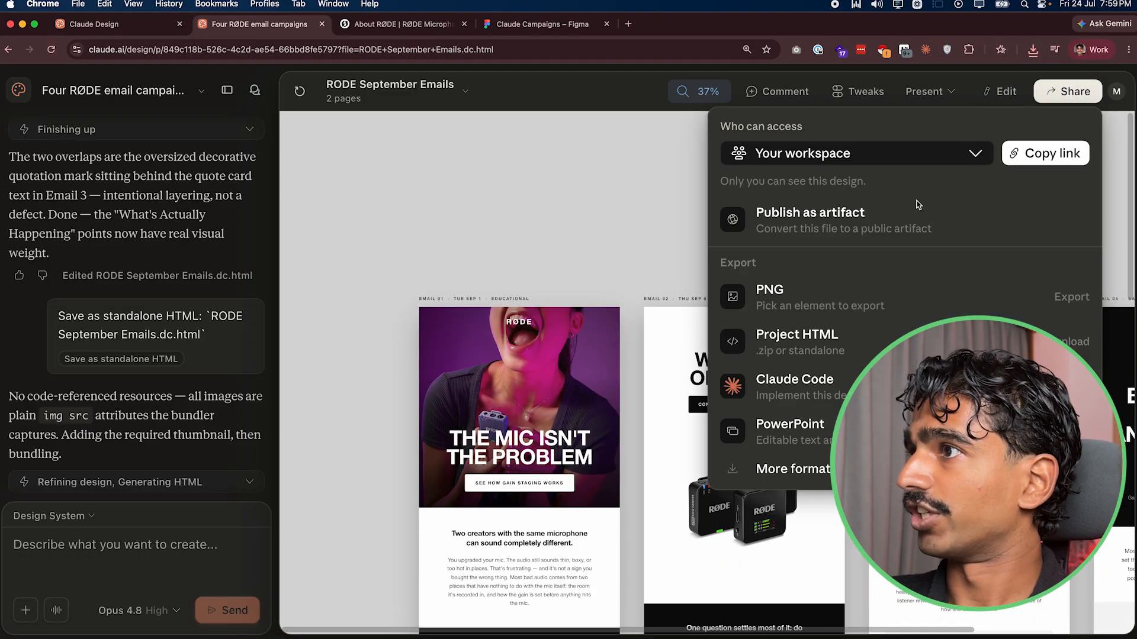
left_click(797, 296)
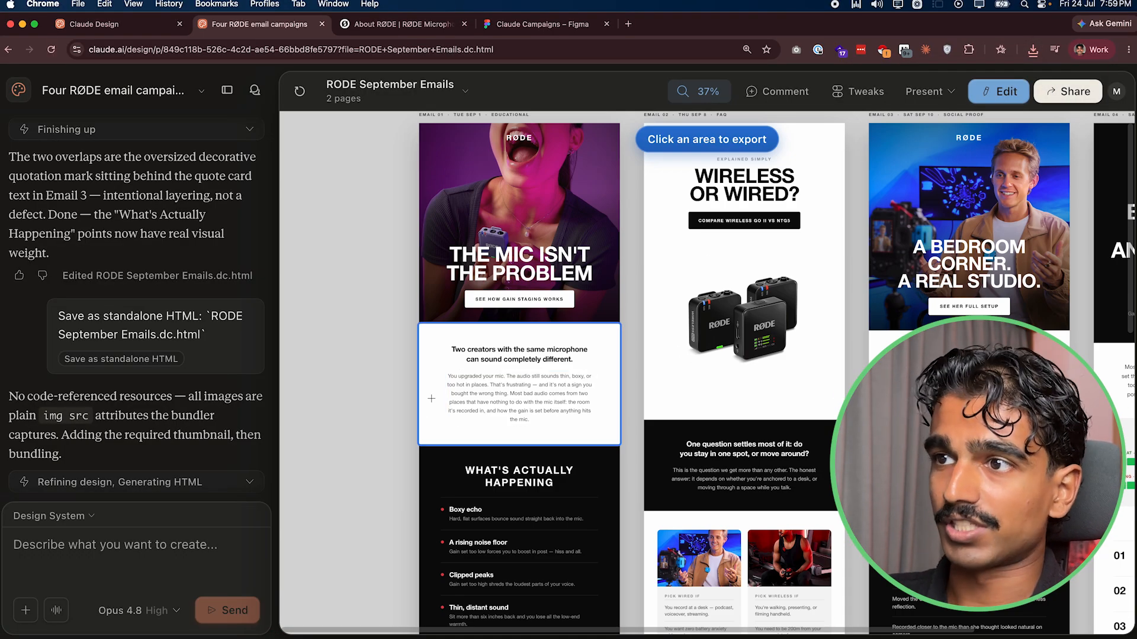
left_click(431, 398)
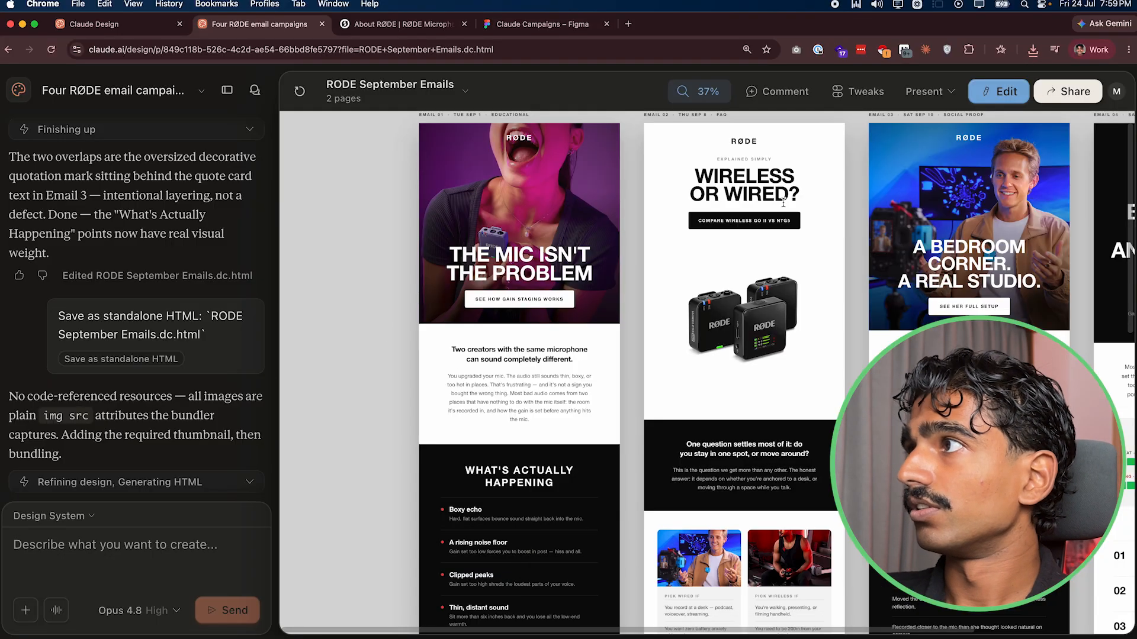
- Download the first email's "What's Actually Happening" section as a 2× PNG
left_click(1073, 92)
left_click(808, 290)
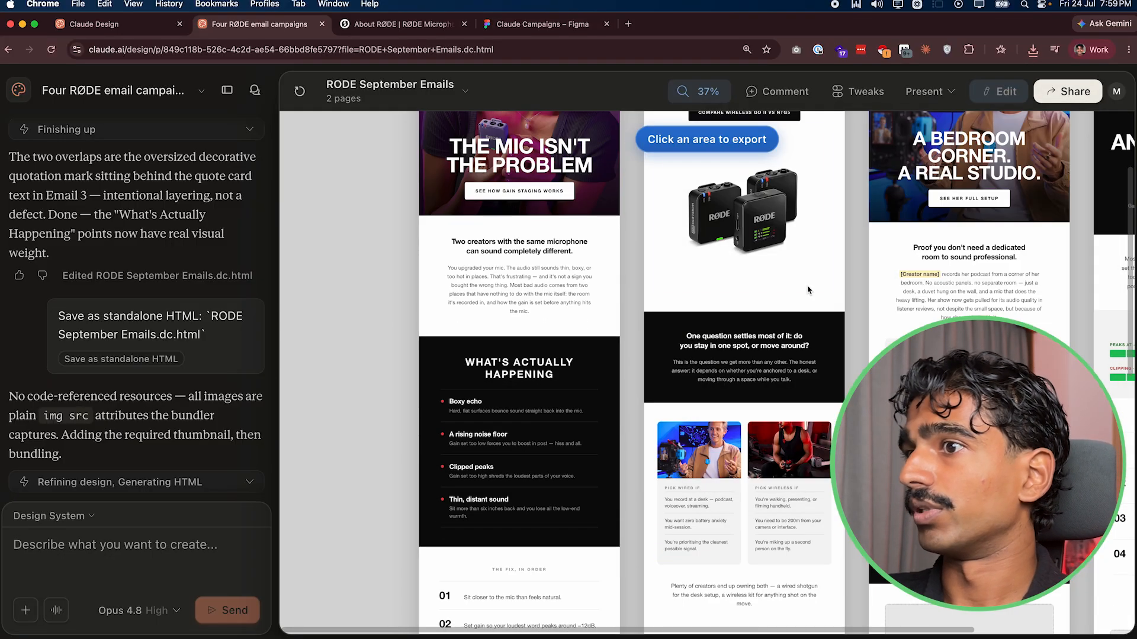
left_click(424, 368)
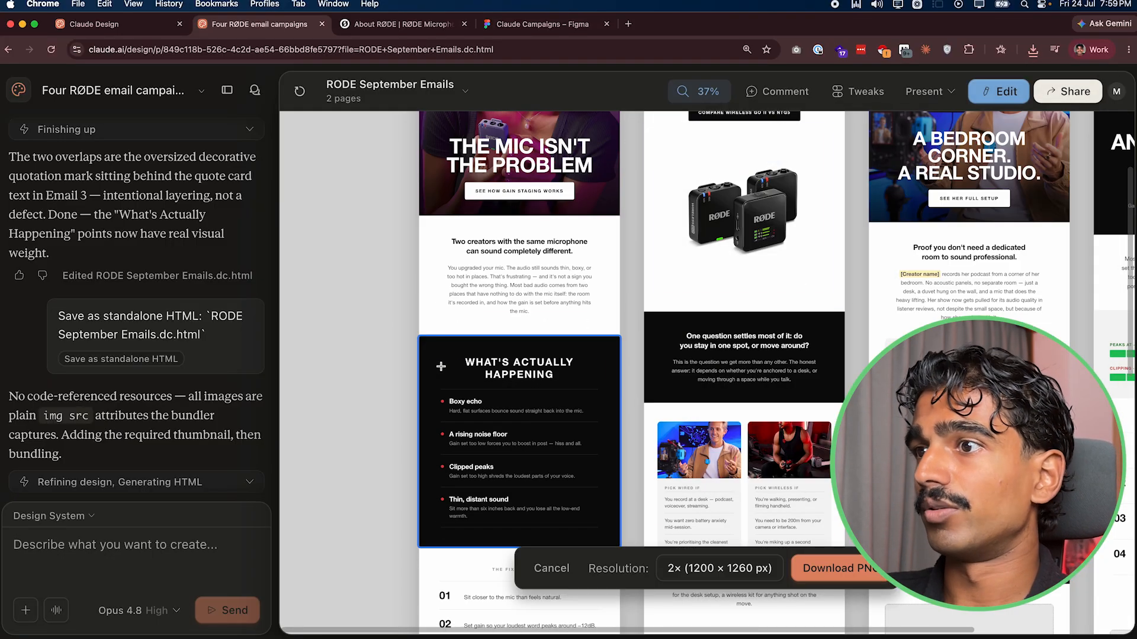
left_click(857, 577)
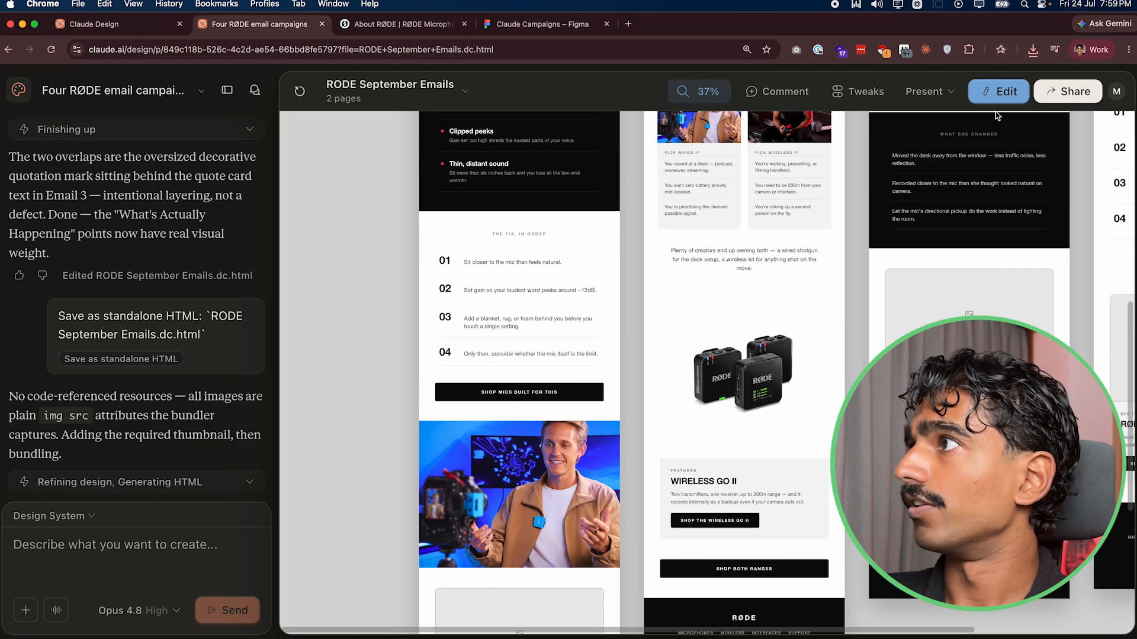
- Download the first email's "The Fix, In Order" section as a 2× PNG
left_click(1065, 93)
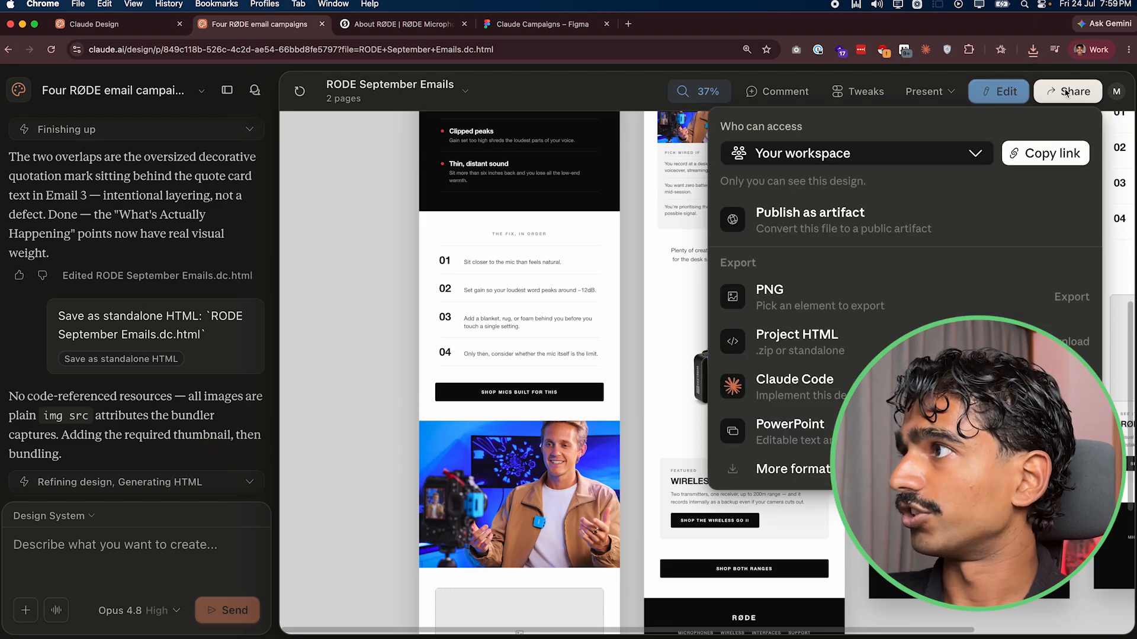
left_click(802, 291)
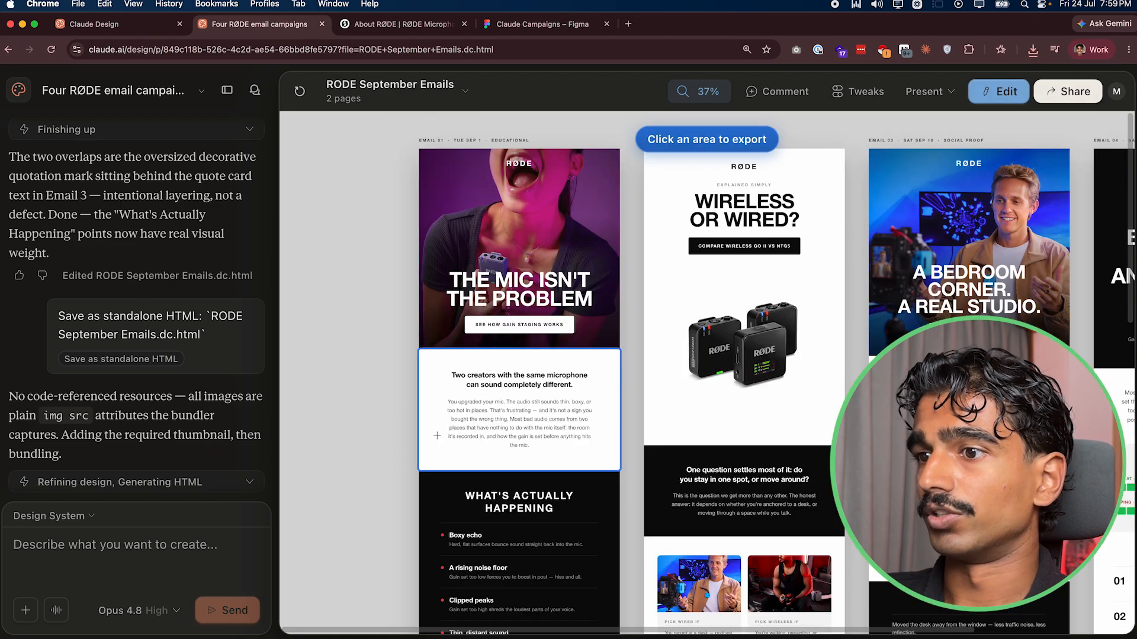
scroll(438, 426, "down", 5)
left_click(473, 509)
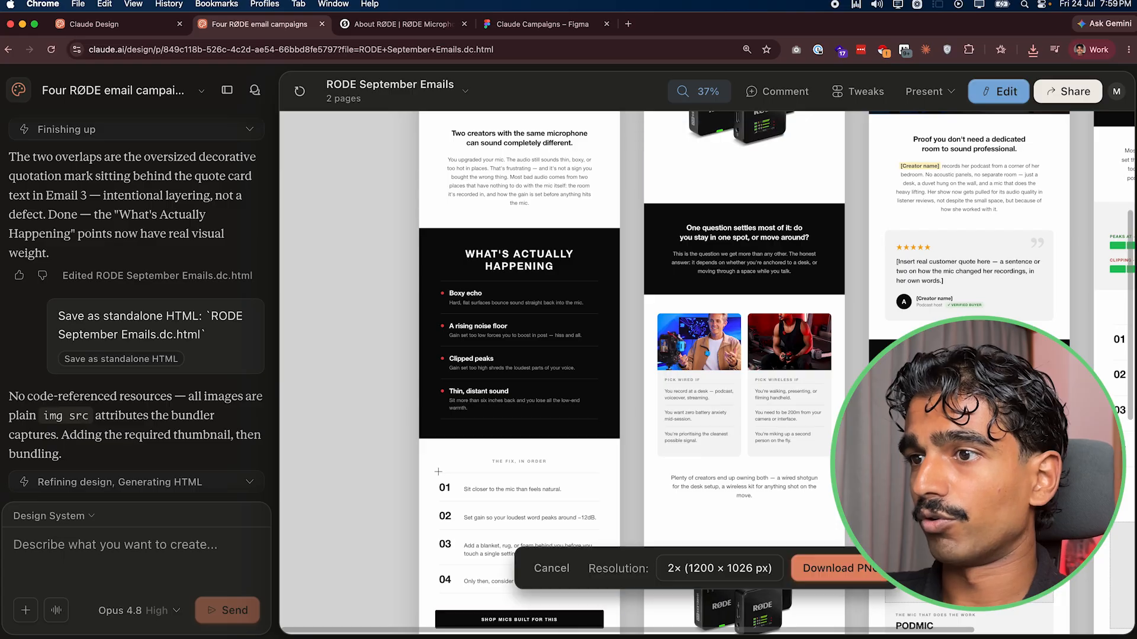
left_click(804, 569)
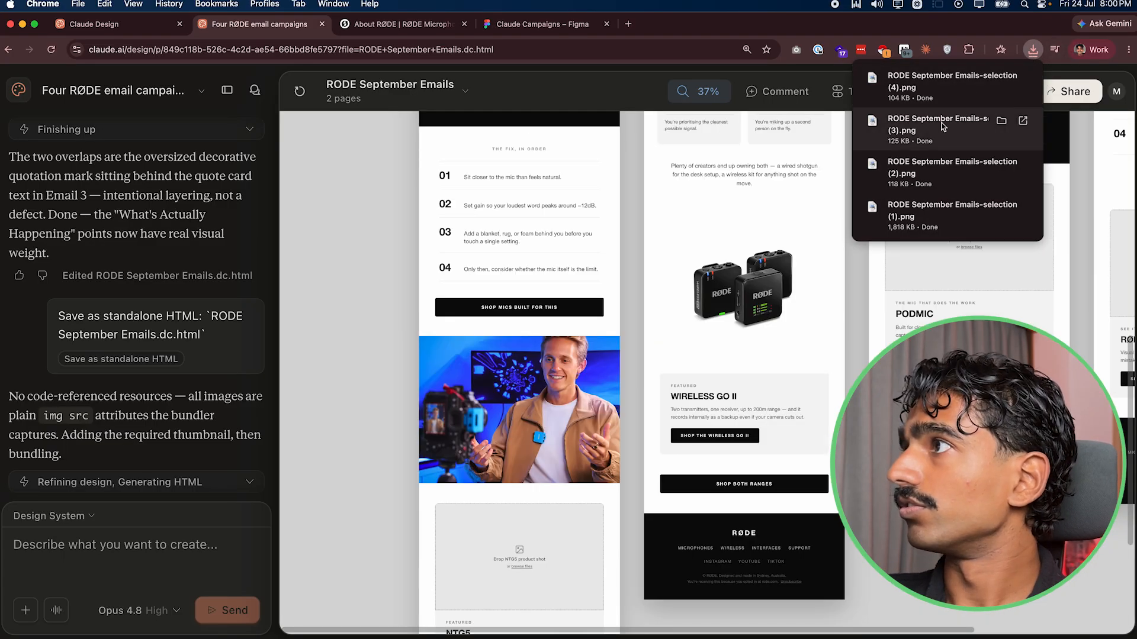
- Export the photo of the man beside the camera in the first email as a PNG
left_click(1069, 91)
left_click(770, 295)
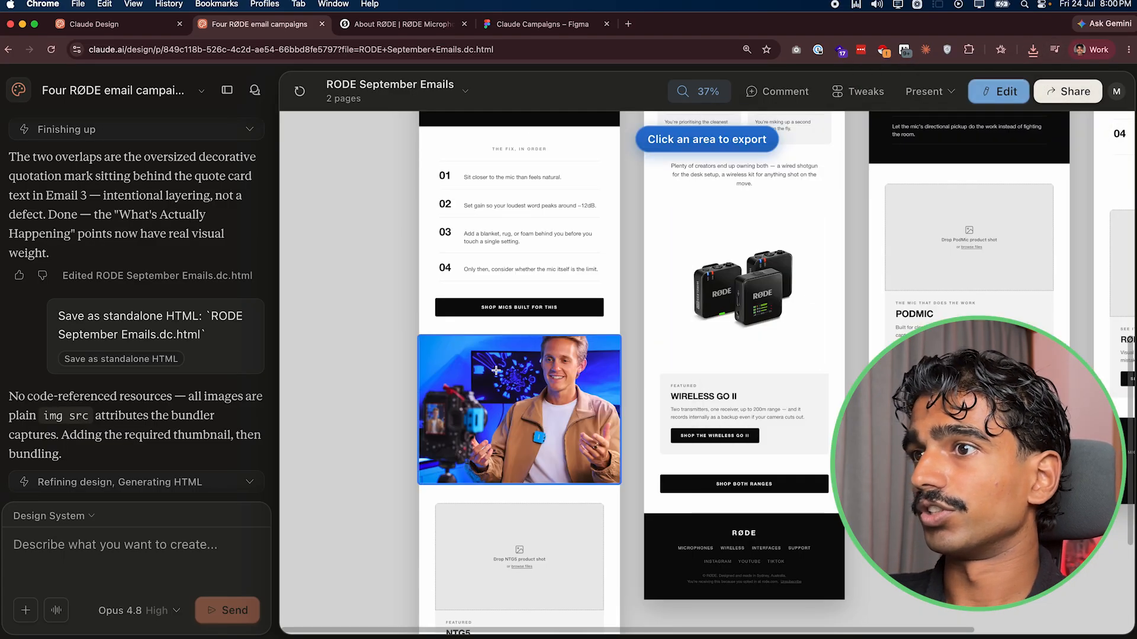
left_click(486, 373)
left_click(817, 568)
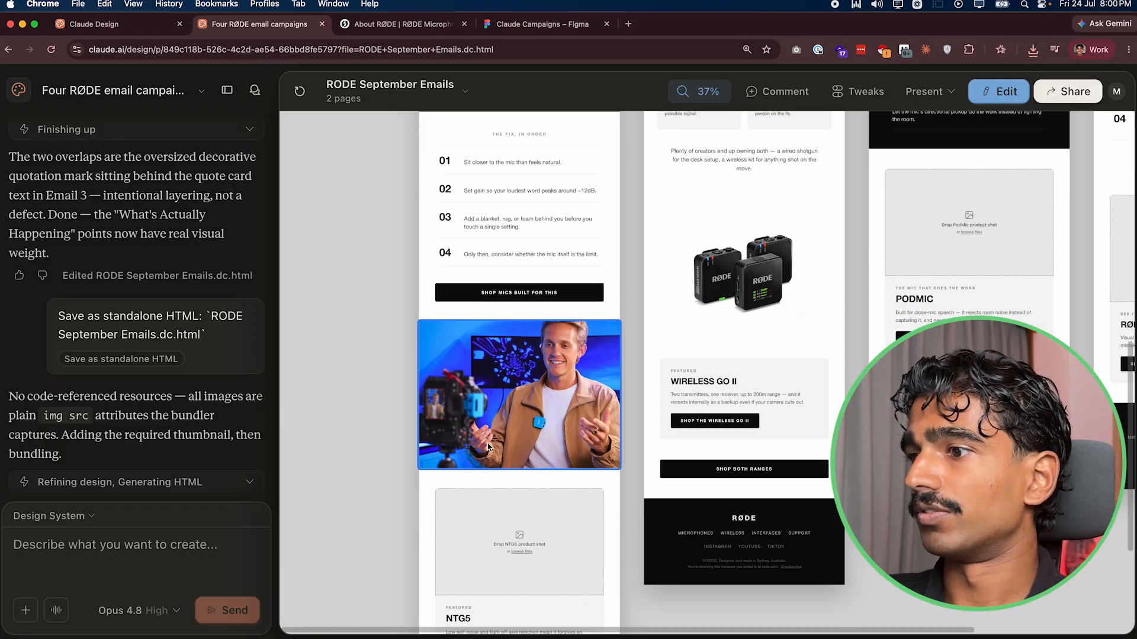
- Download the first email's whole NTG5 featured product section, including its image placeholder, as a 2× PNG
left_click(1060, 91)
left_click(770, 295)
scroll(428, 374, "down", 2)
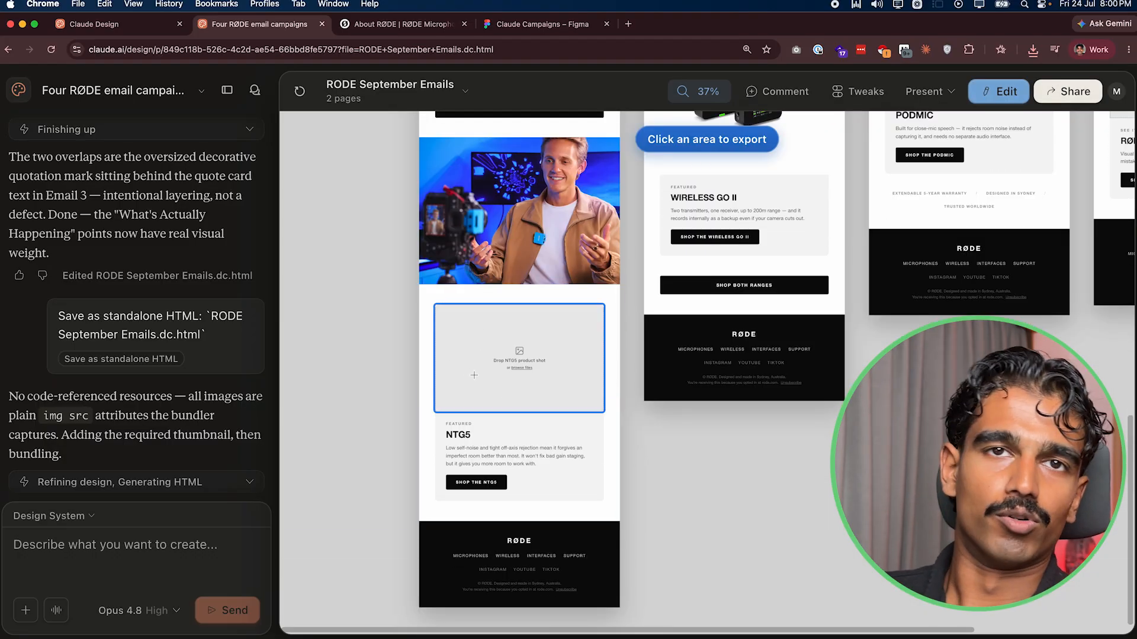
left_click(424, 354)
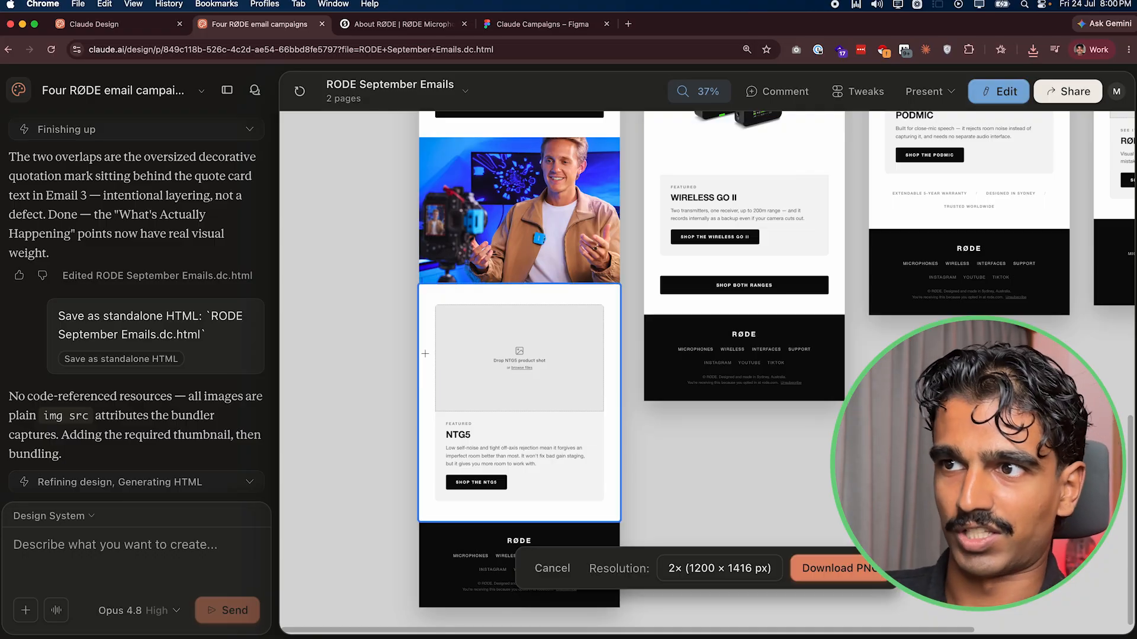
left_click(841, 570)
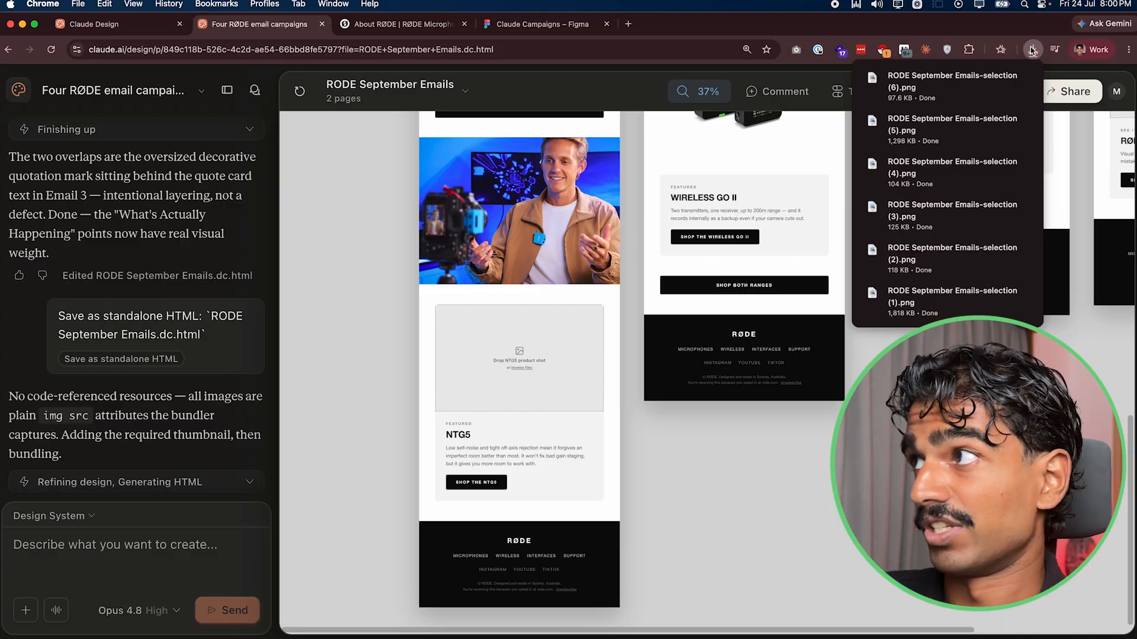
- Pick the first email's black RØDE footer as the area for PNG export
left_click(1075, 91)
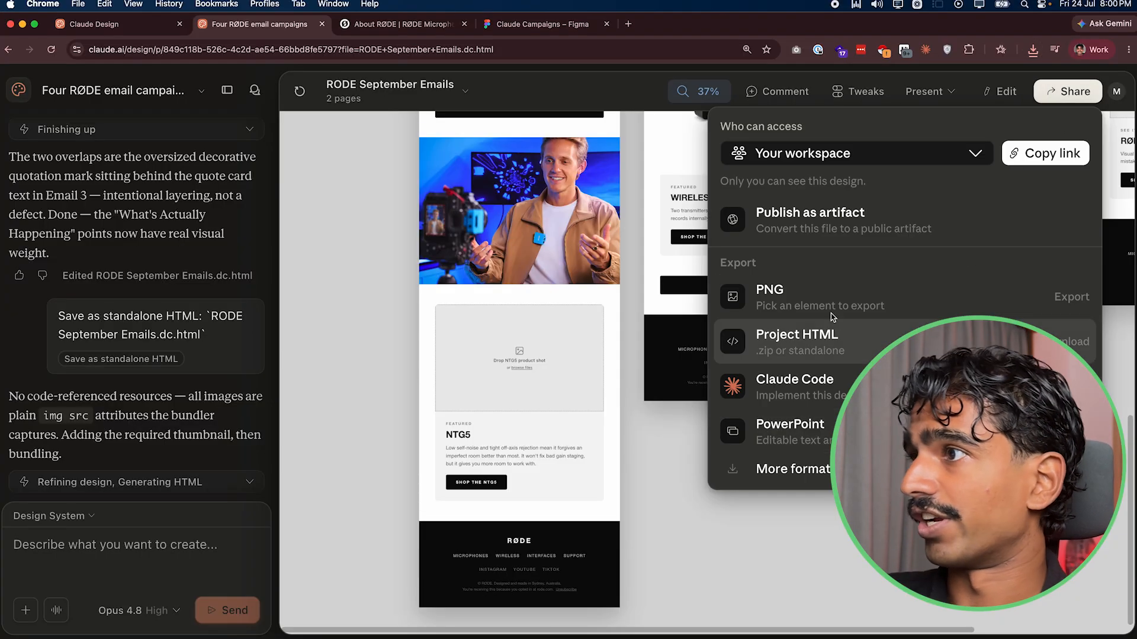
left_click(781, 290)
left_click(432, 571)
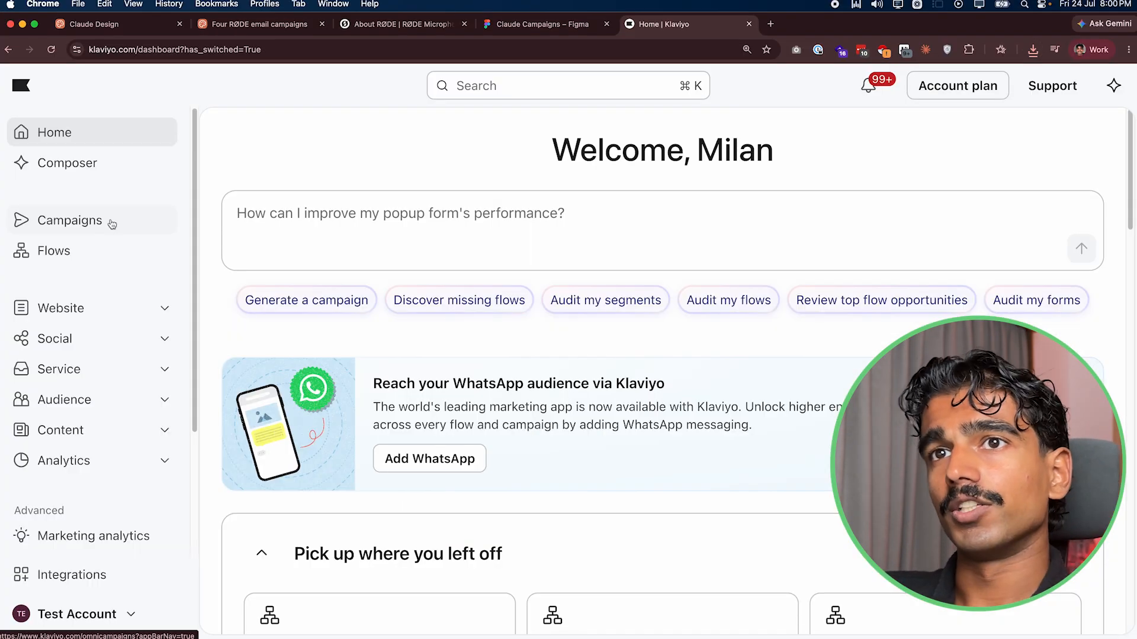
- Switch to Klaviyo and create a Single channel Email campaign dated Jul 31, 2026, keeping the default campaign name
left_click(111, 223)
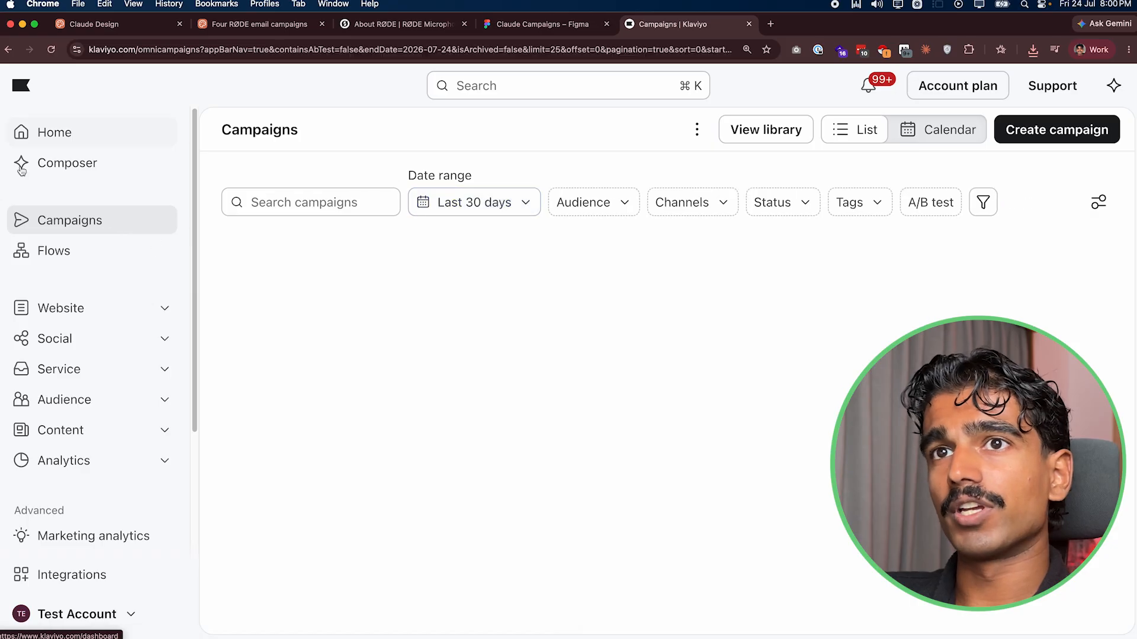
left_click(1035, 142)
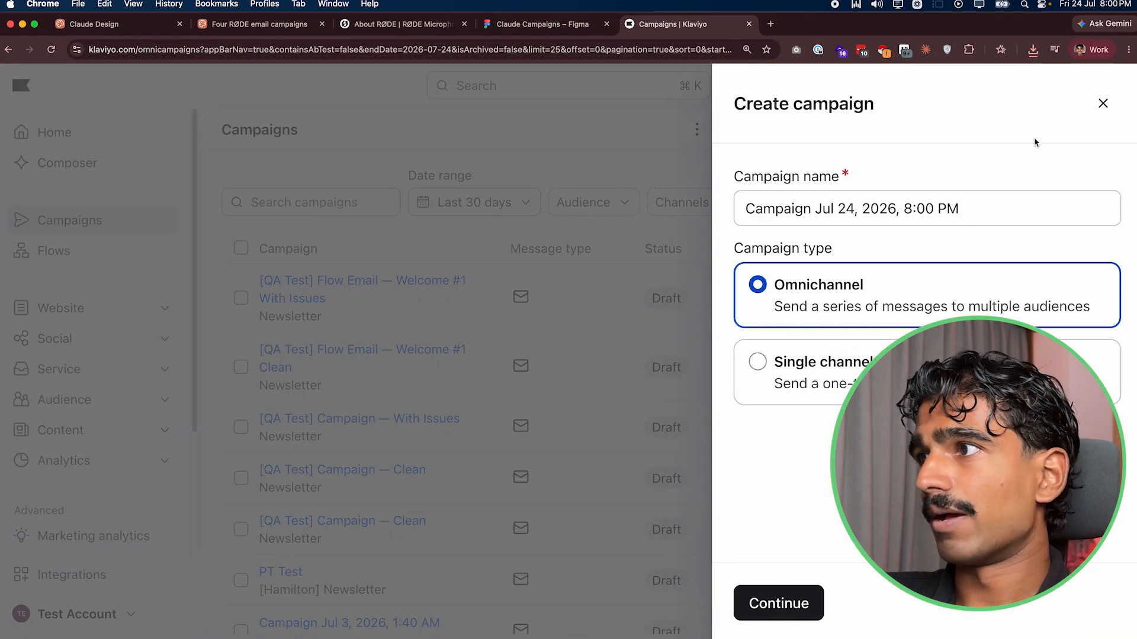
left_click(794, 398)
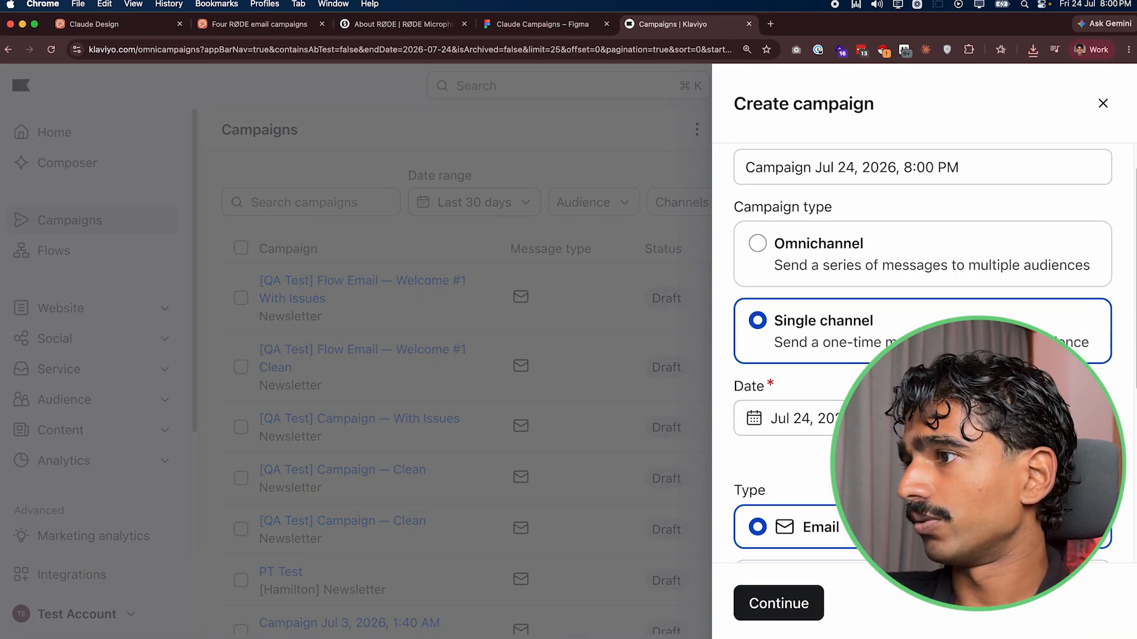
scroll(867, 385, "down", 2)
left_click(867, 360)
left_click(1011, 265)
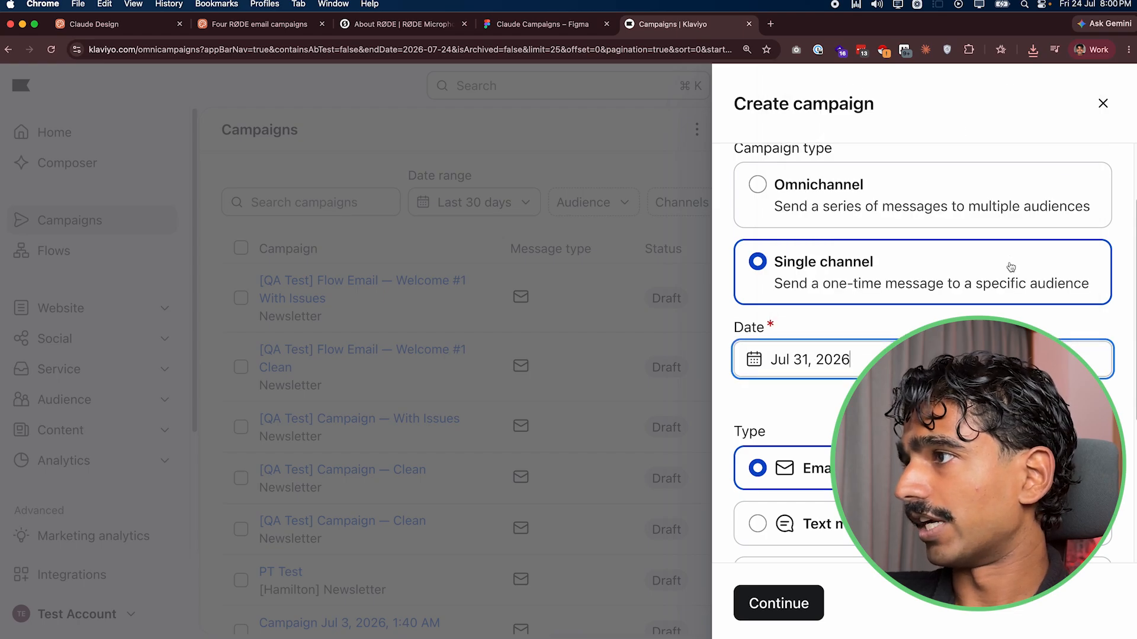
scroll(829, 414, "down", 5)
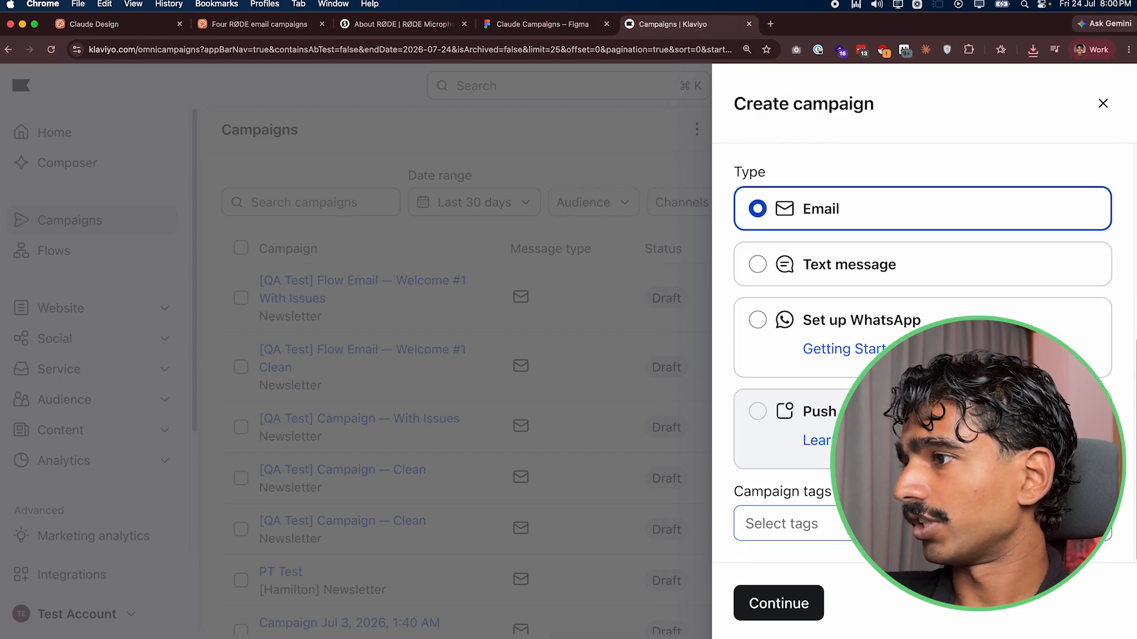
left_click(797, 607)
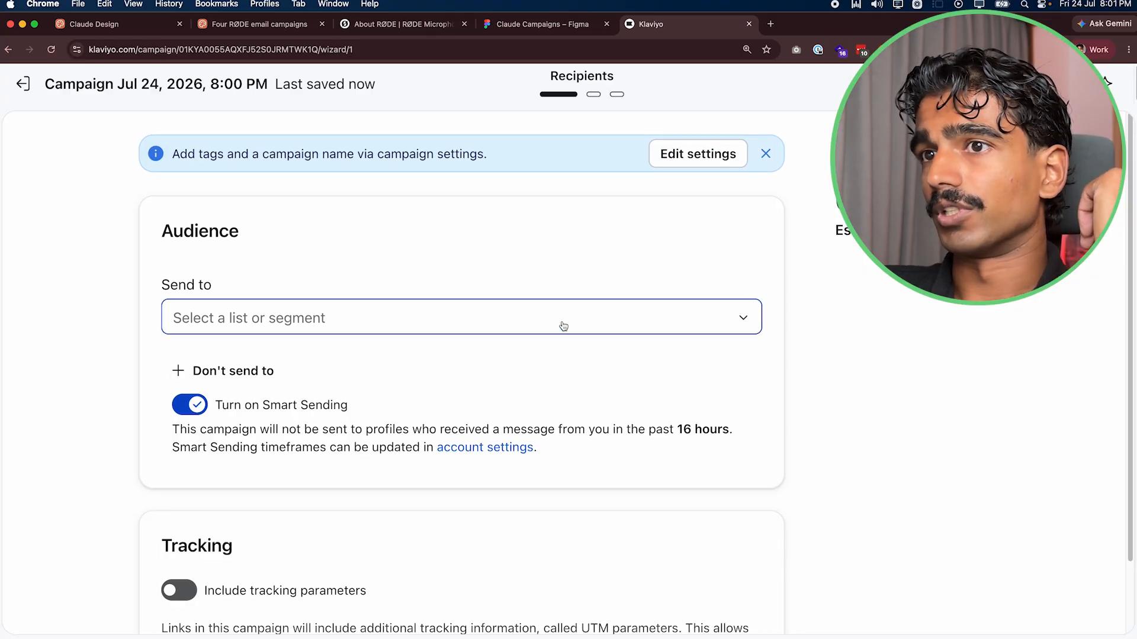
- Choose the [Hamilton] Newsletter list as the campaign's audience and continue to the message stage
left_click(563, 326)
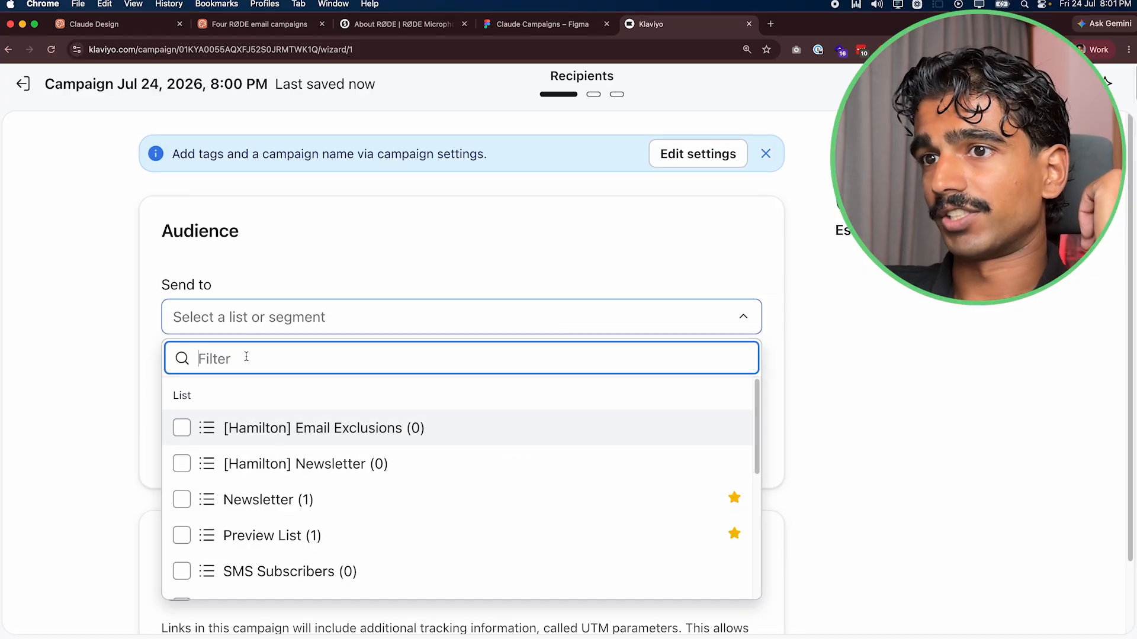
left_click(363, 471)
scroll(819, 381, "down", 3)
left_click(819, 381)
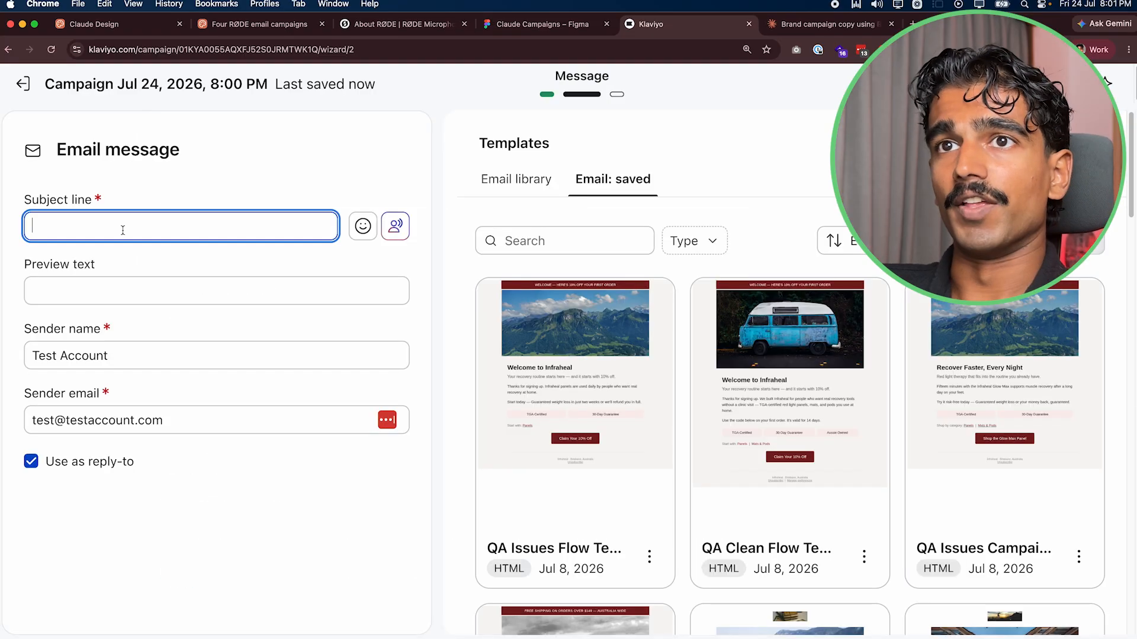
- Set the email's subject line to "Your Audio Still Sounds Off? Here's Why", removing the extra pasted preview text
type("Your Audio Still Sounds Off? Here's Why Preview Text It's probably not the mic.")
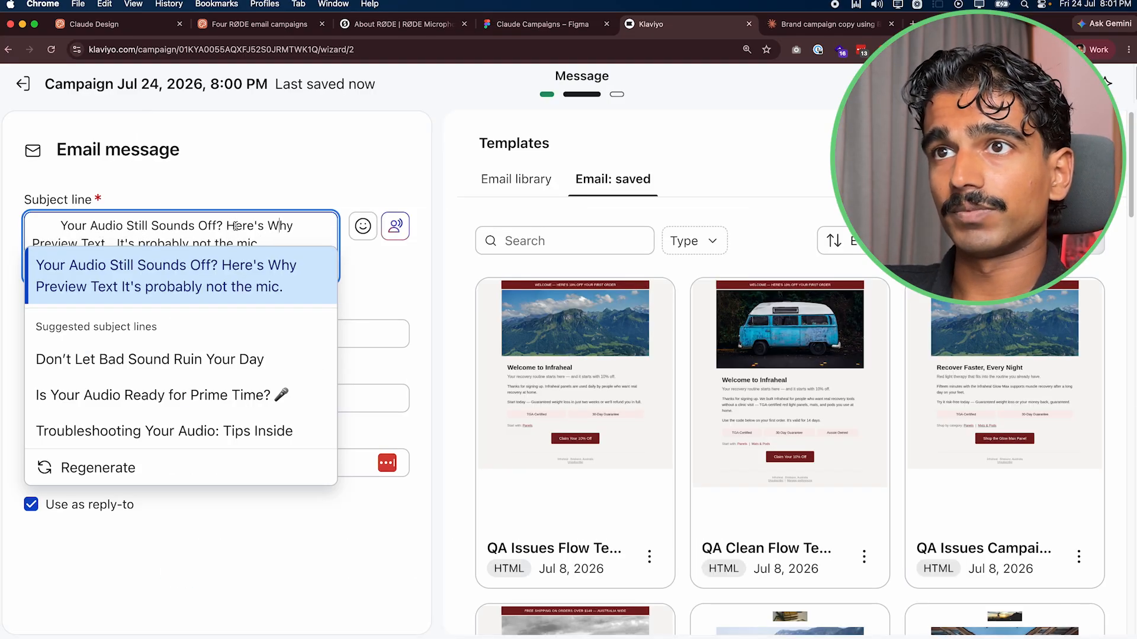
key("super+shift+Right")
key("BackSpace")
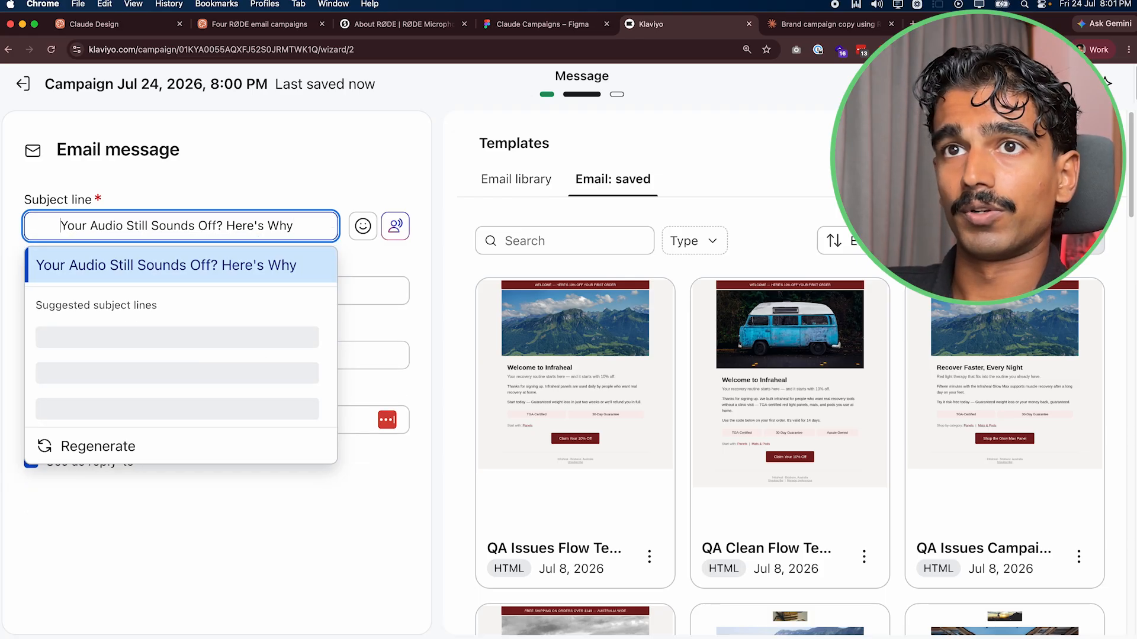
left_click(300, 249)
- Set the email's preview text to "It's probably not the mic.", removing the pasted "Preview Text" label
left_click(221, 291)
type("Preview Text\tIt's probably not the mic.")
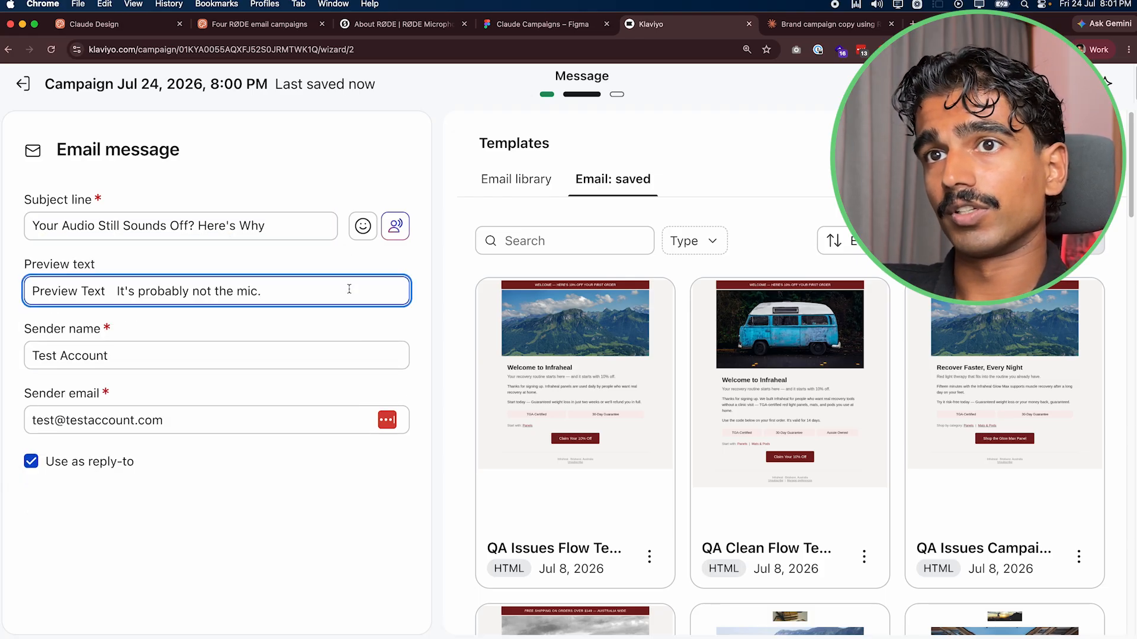
key("super+Left")
key("alt+shift+Right")
key("alt+shift+Right")
key("BackSpace")
left_click(127, 360)
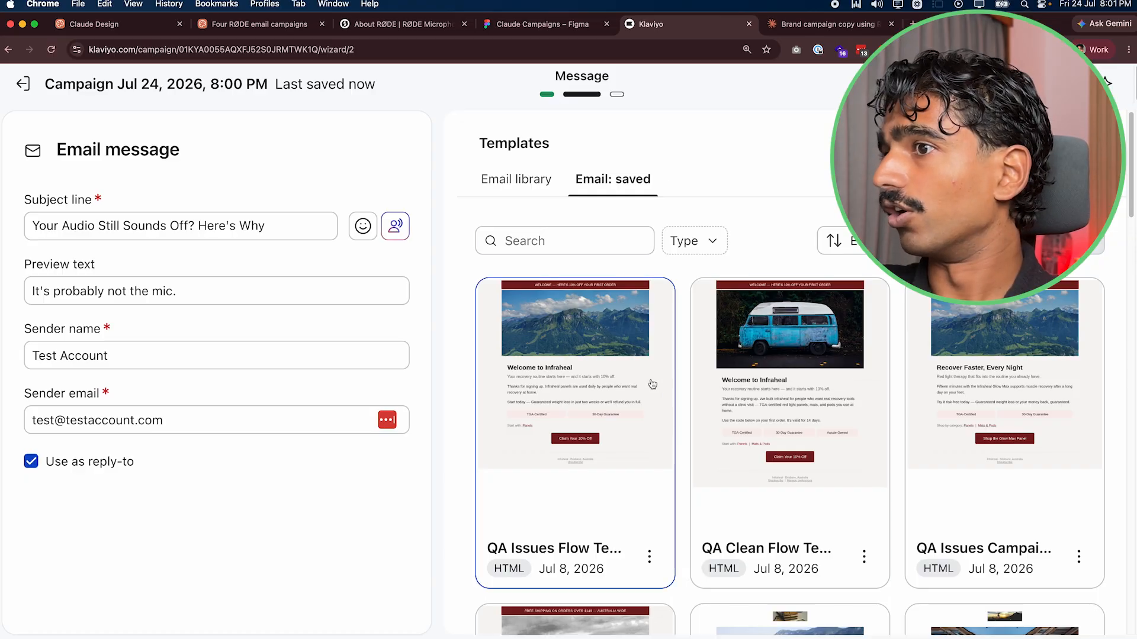
- Start the email from a template with a logo, an empty content area and social links, and dismiss the editor tour
left_click(661, 380)
left_click(729, 588)
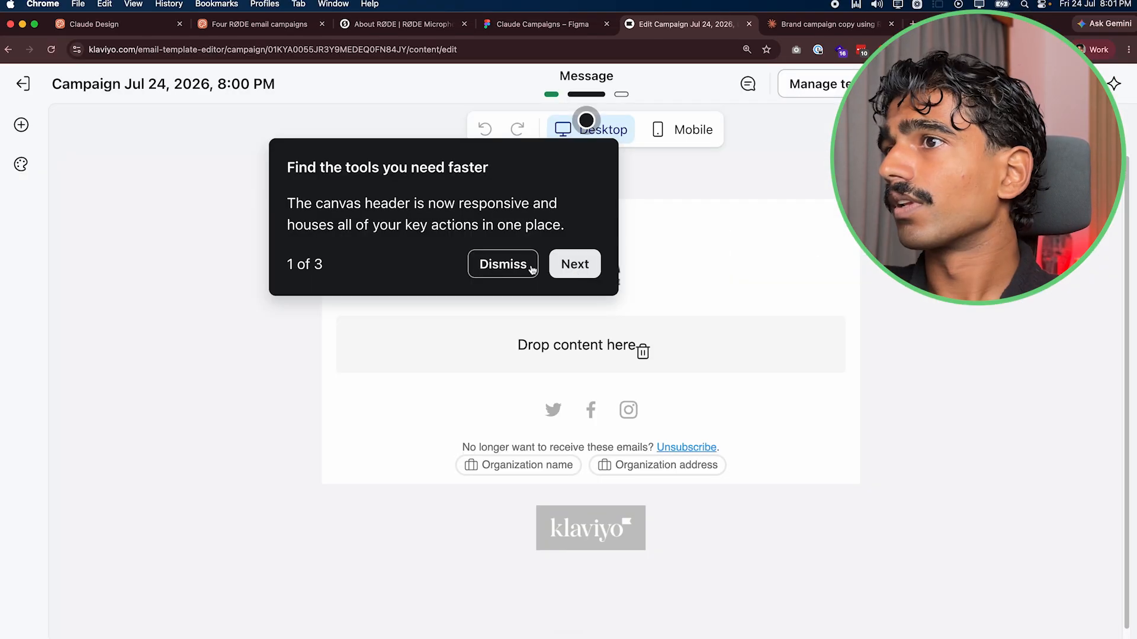
left_click(502, 264)
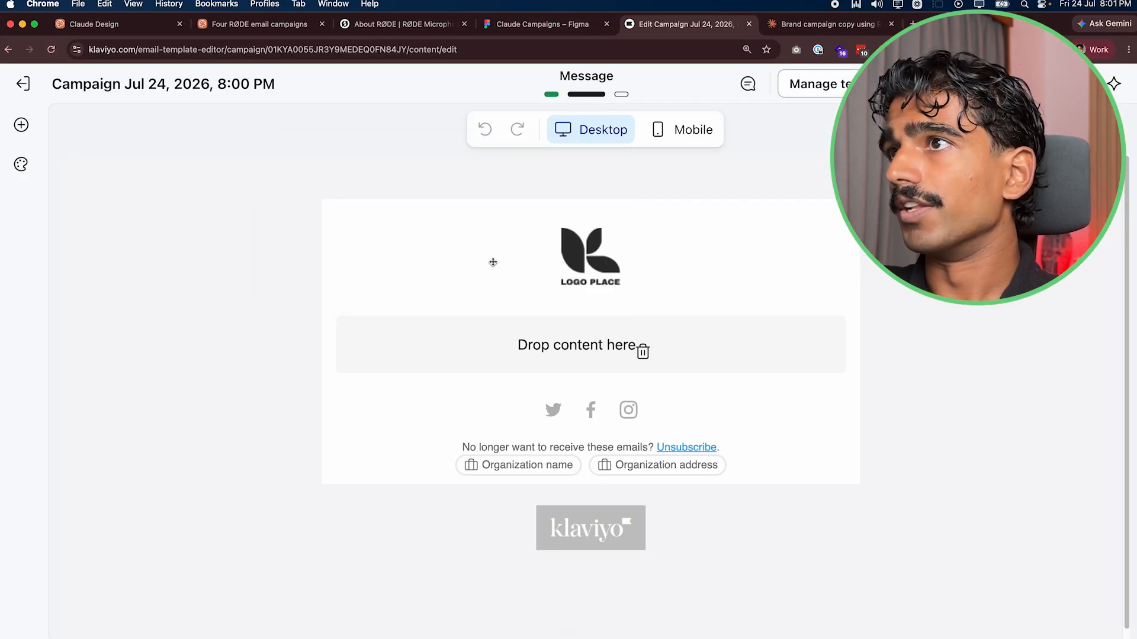
- Delete the logo section and the social links and unsubscribe footer section, keeping only the empty content section
left_click(280, 272)
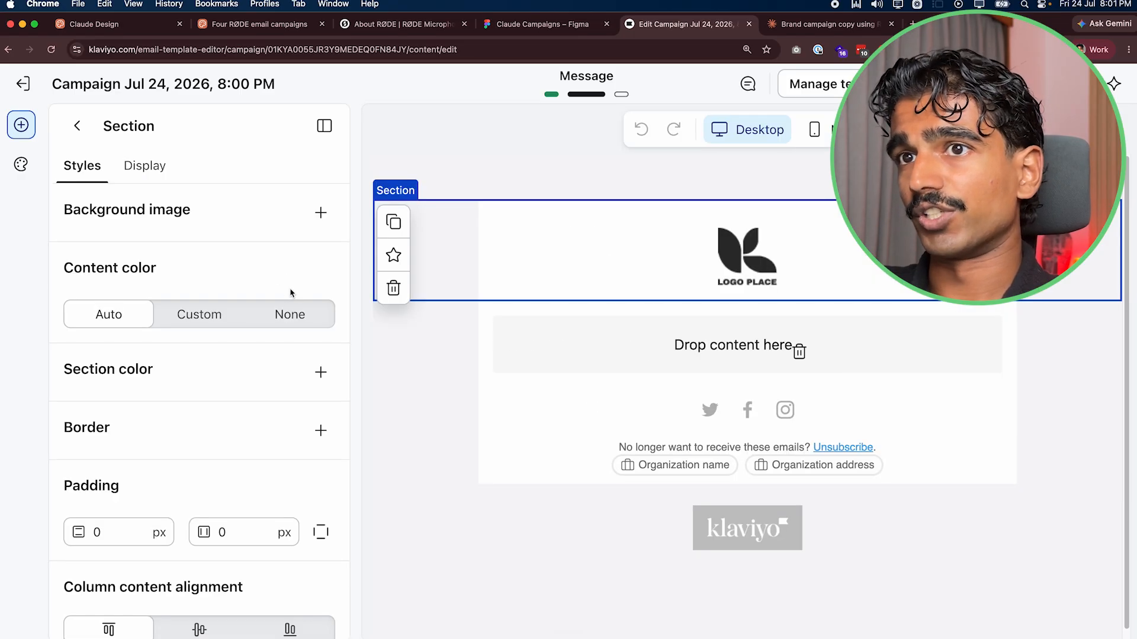
left_click(393, 290)
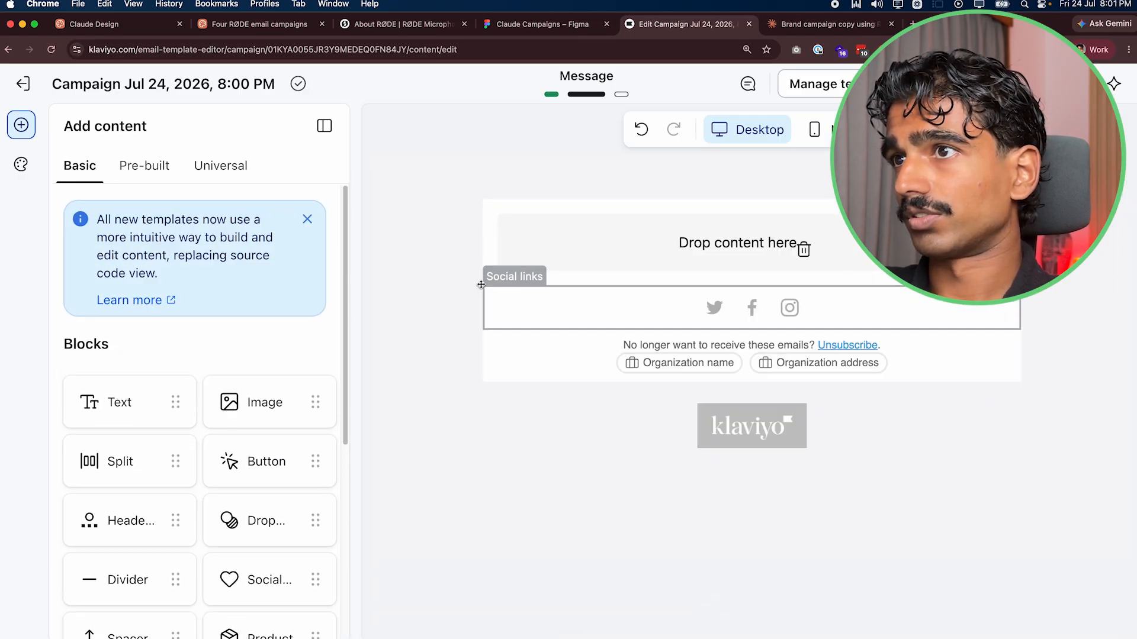
left_click(447, 281)
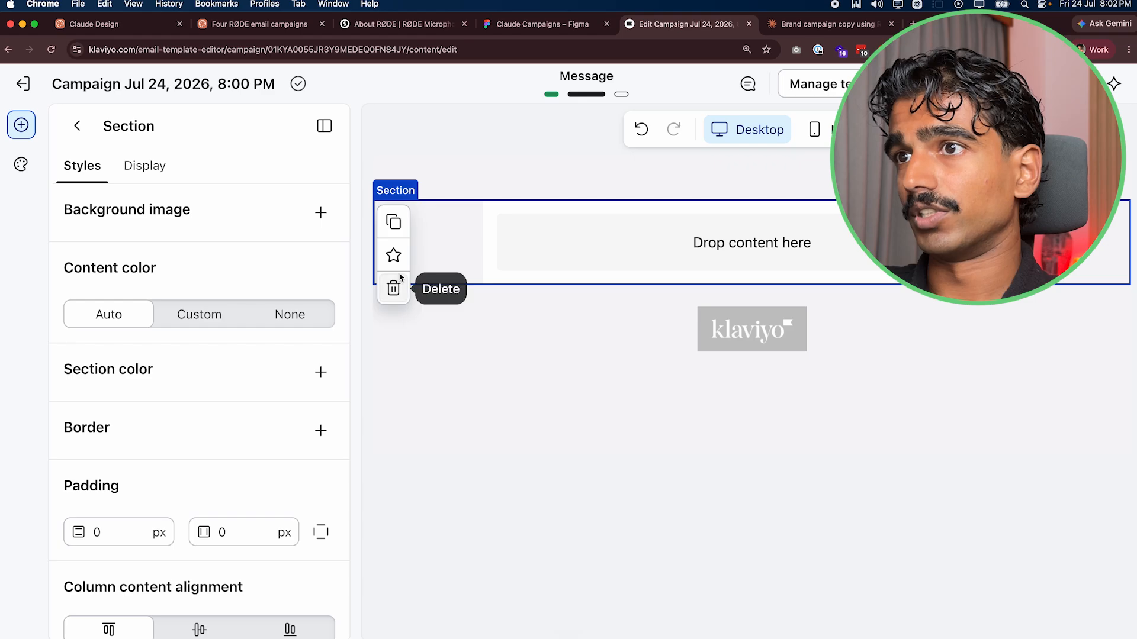
left_click(393, 288)
left_click(460, 271)
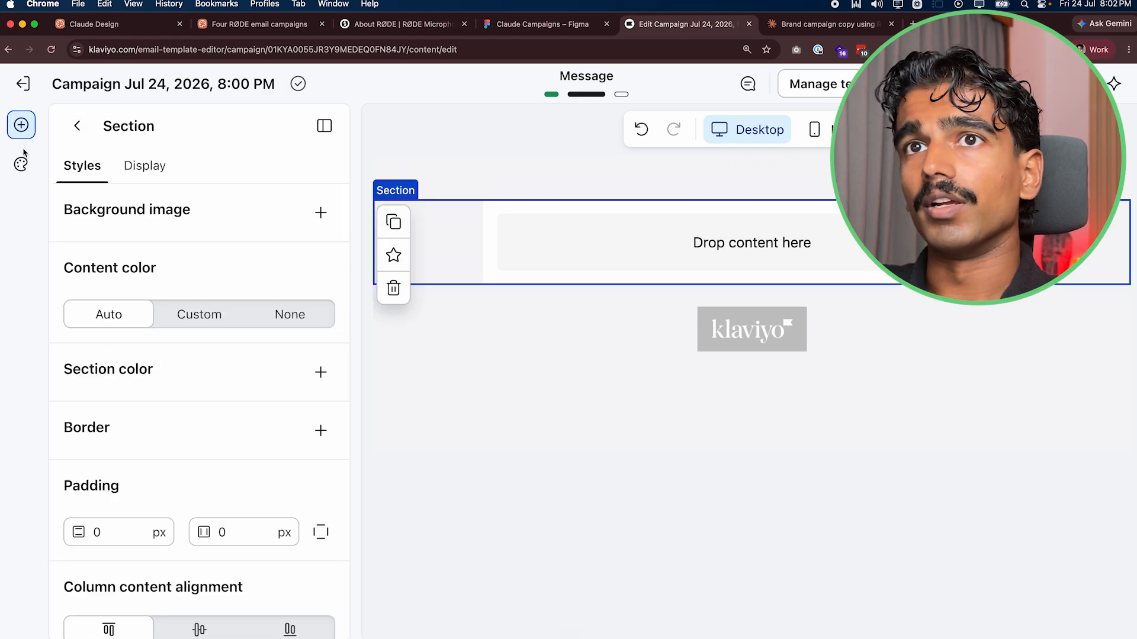
- Add an image block to the empty section and choose RODE September Emails-selection (1) through (7) PNGs from Downloads for upload
left_click(21, 124)
left_click_drag(265, 402, 695, 275)
left_click(131, 426)
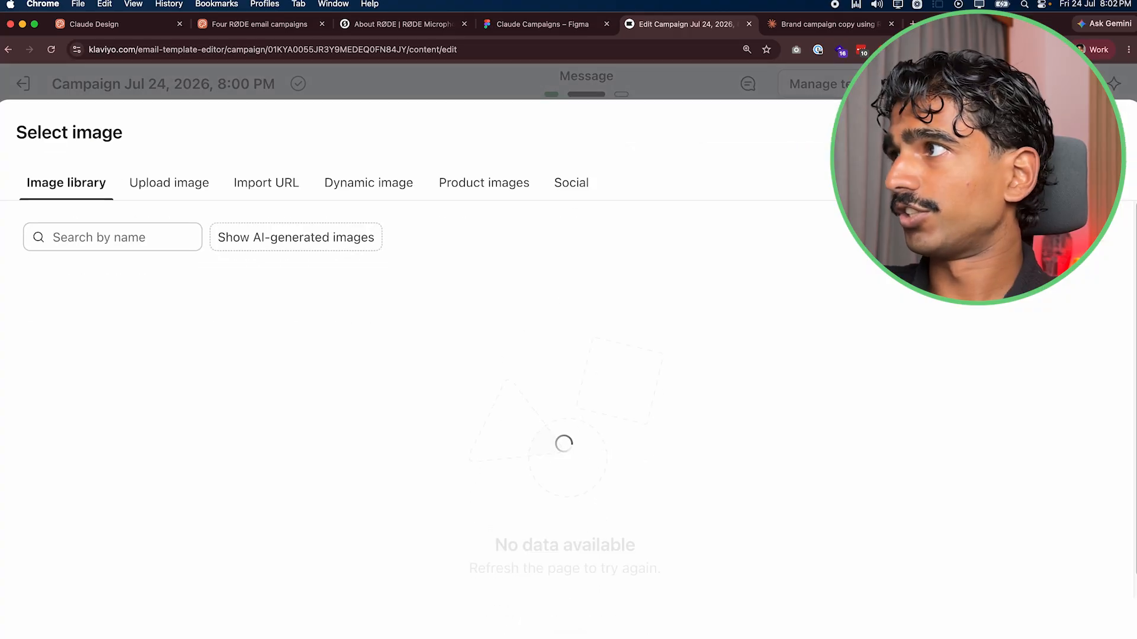
left_click(147, 184)
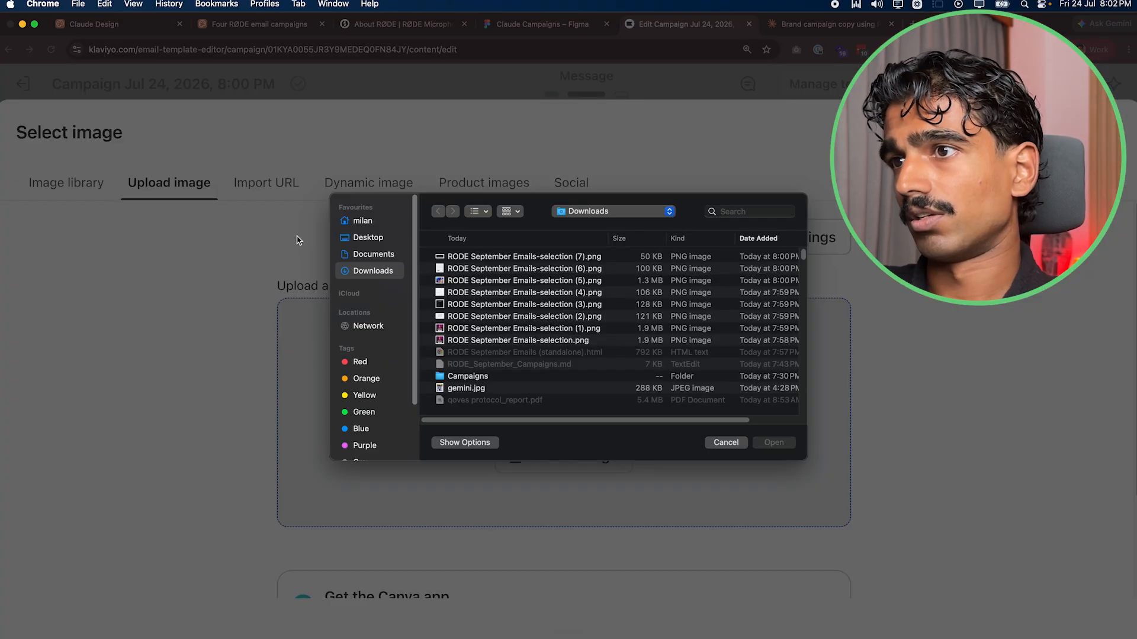
left_click(622, 335)
key("space")
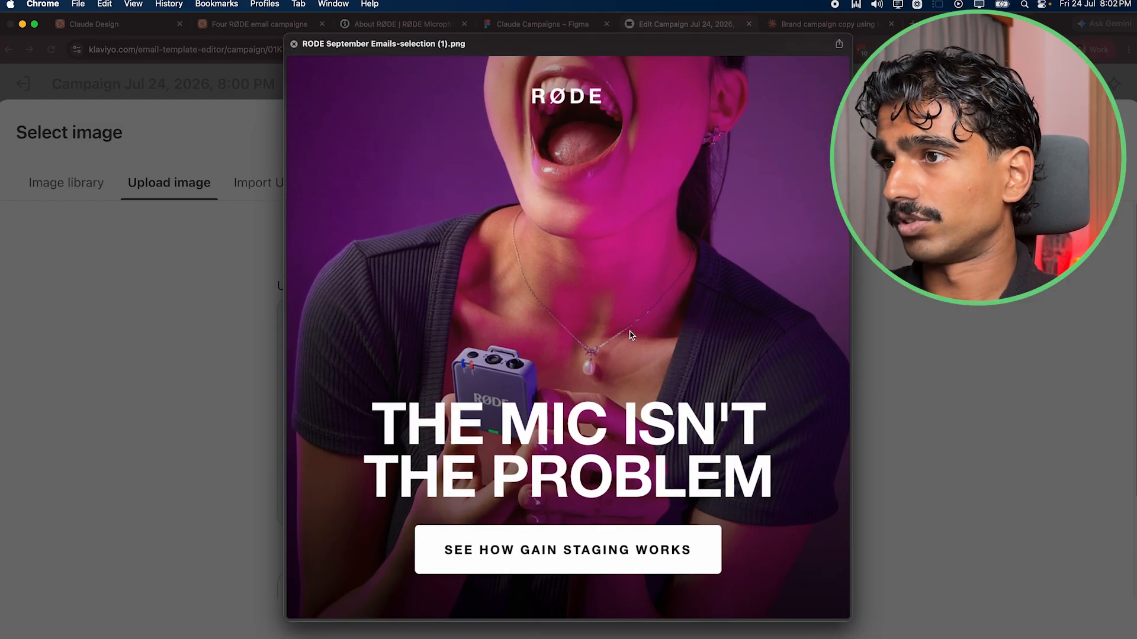
key("Down")
key("Return")
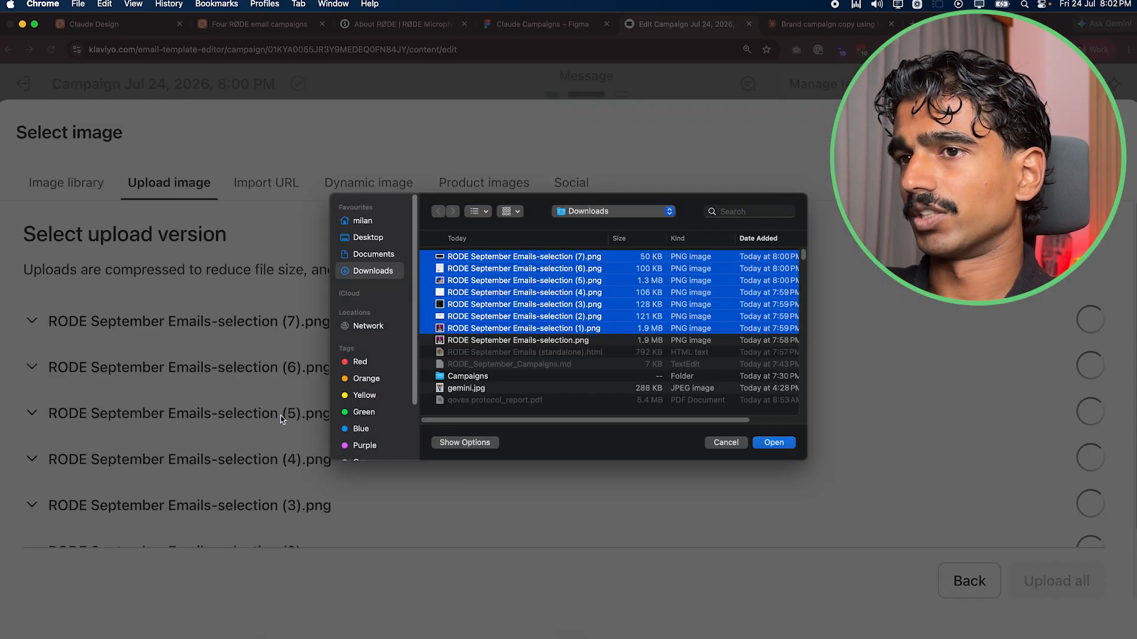
- Compare the original and compressed versions of selection (1), then upload all seven images in their recommended versions
scroll(645, 339, "down", 3)
scroll(645, 339, "up", 3)
left_click(841, 338)
scroll(560, 361, "down", 10)
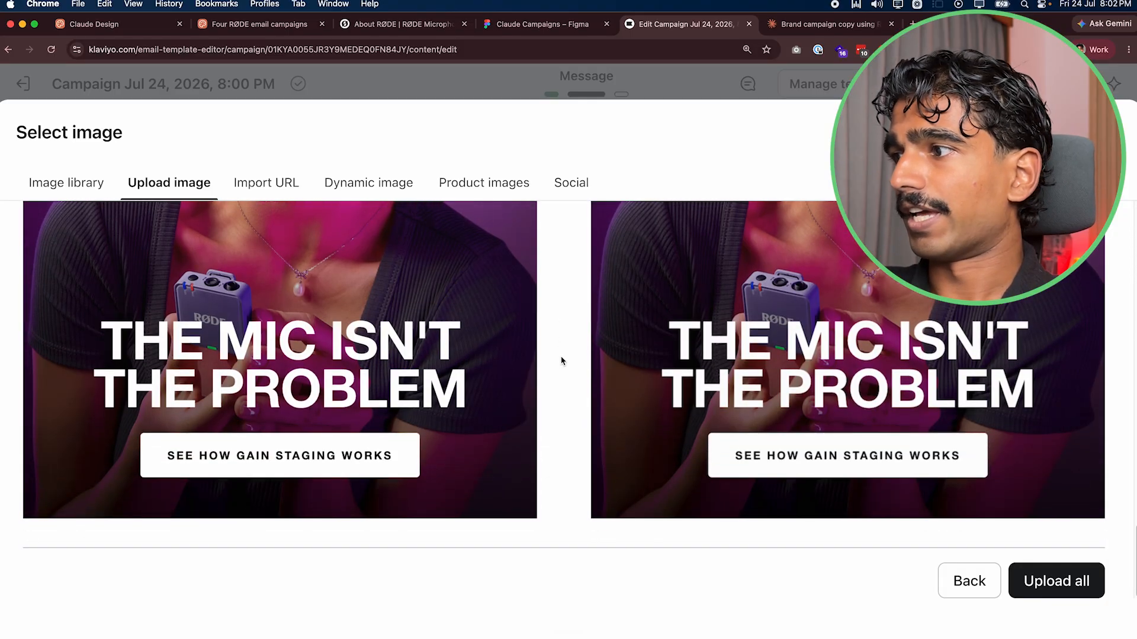
scroll(639, 340, "up", 5)
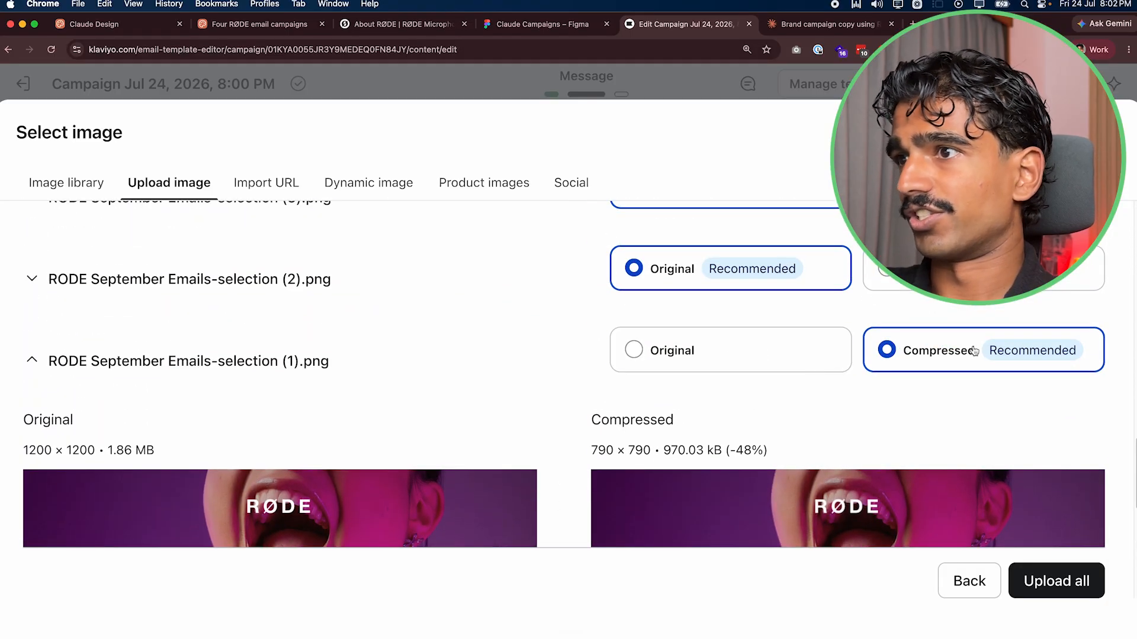
left_click(1024, 571)
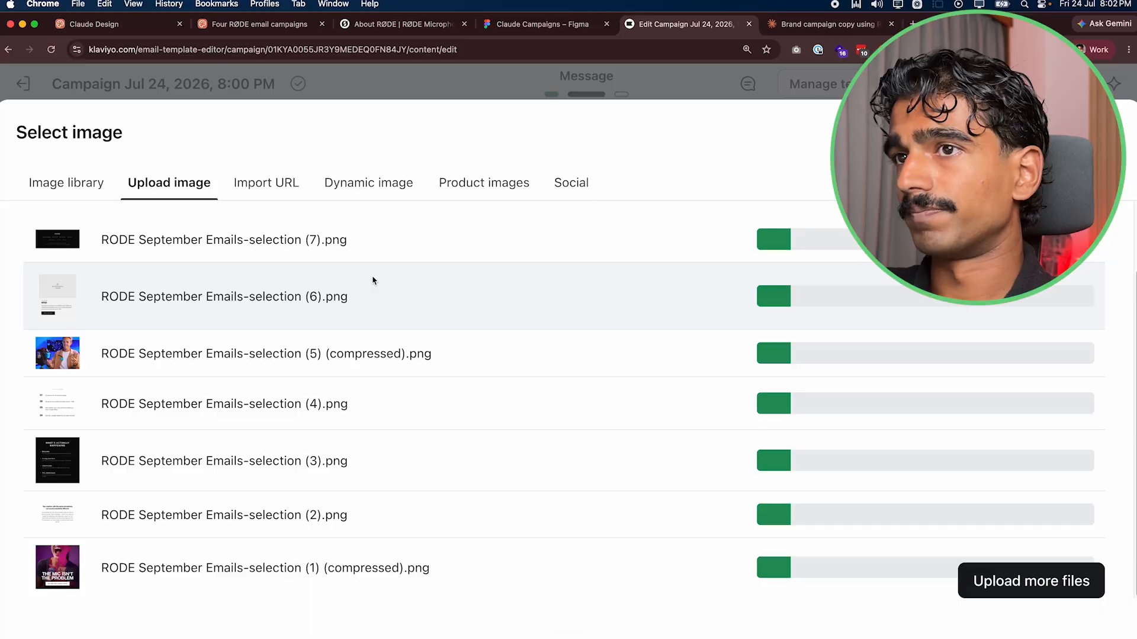
- Fill the image block with the hero image RODE September Emails-selection (1) (compressed) from the image library
scroll(283, 365, "up", 5)
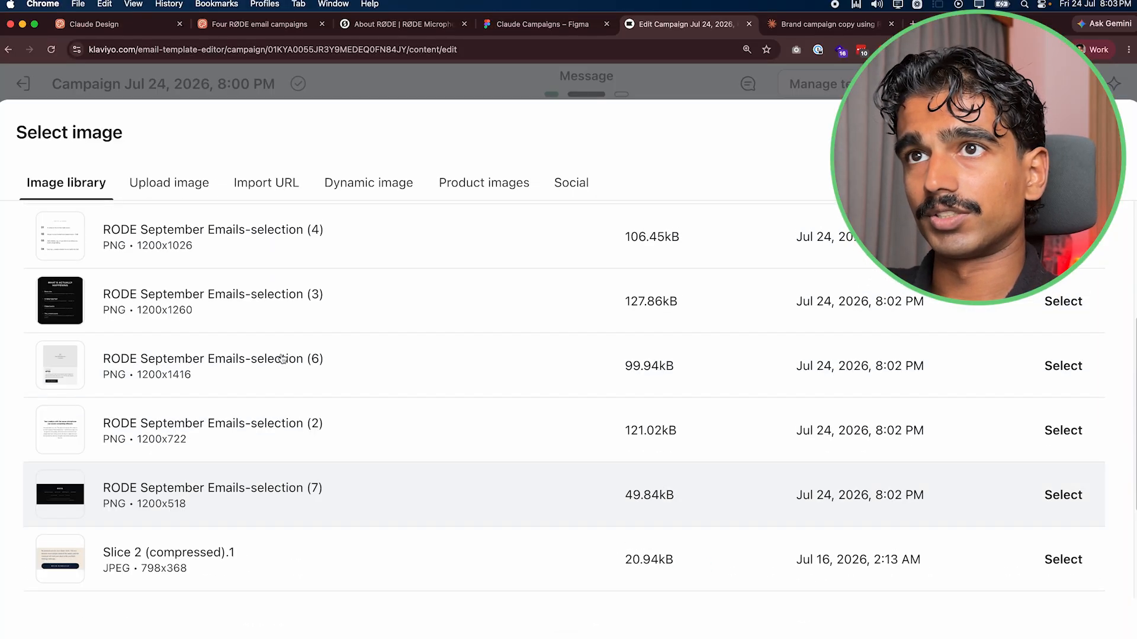
scroll(283, 360, "down", 2)
scroll(283, 359, "up", 2)
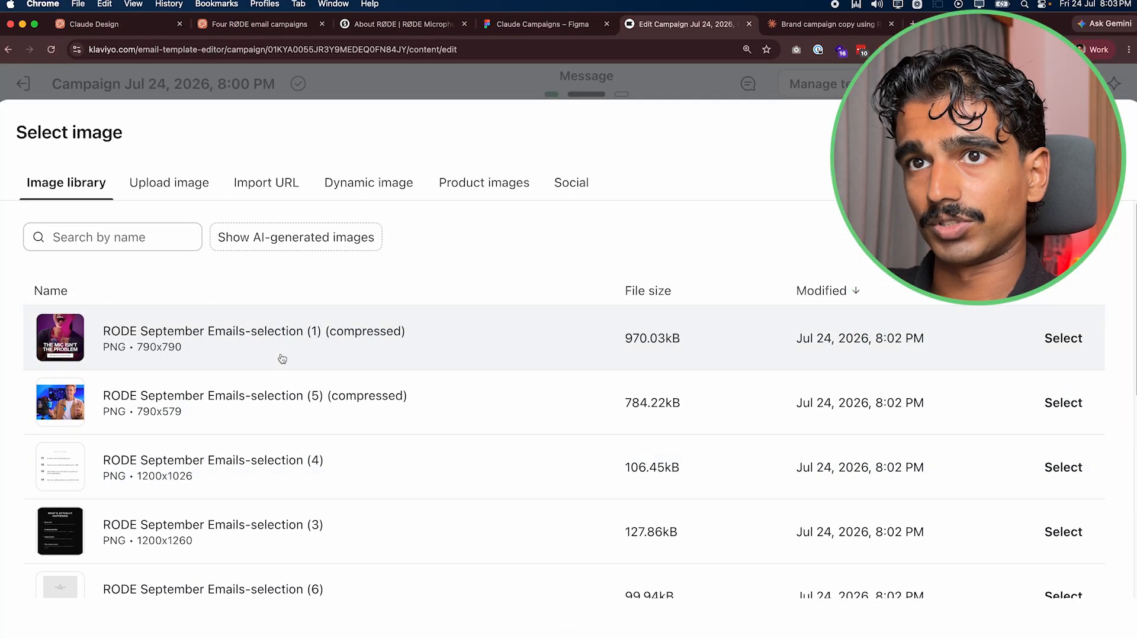
left_click(471, 350)
scroll(639, 302, "down", 3)
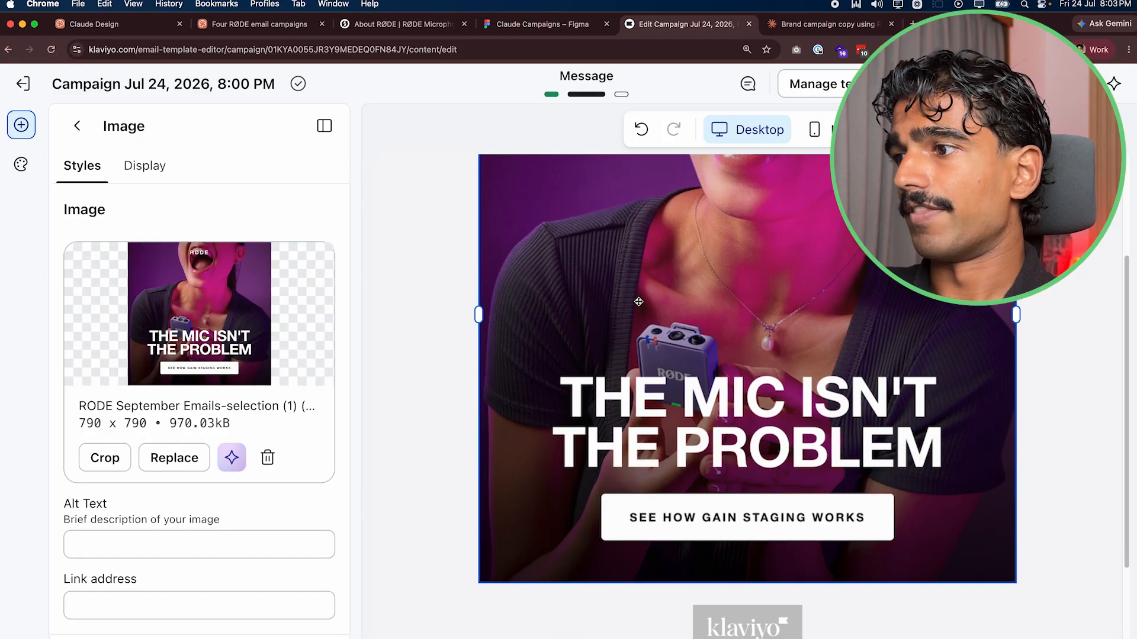
- Duplicate the hero image block and replace the copy's image with RODE September Emails-selection (2), checking the section order in the Claude design
scroll(638, 302, "up", 4)
left_click(459, 218)
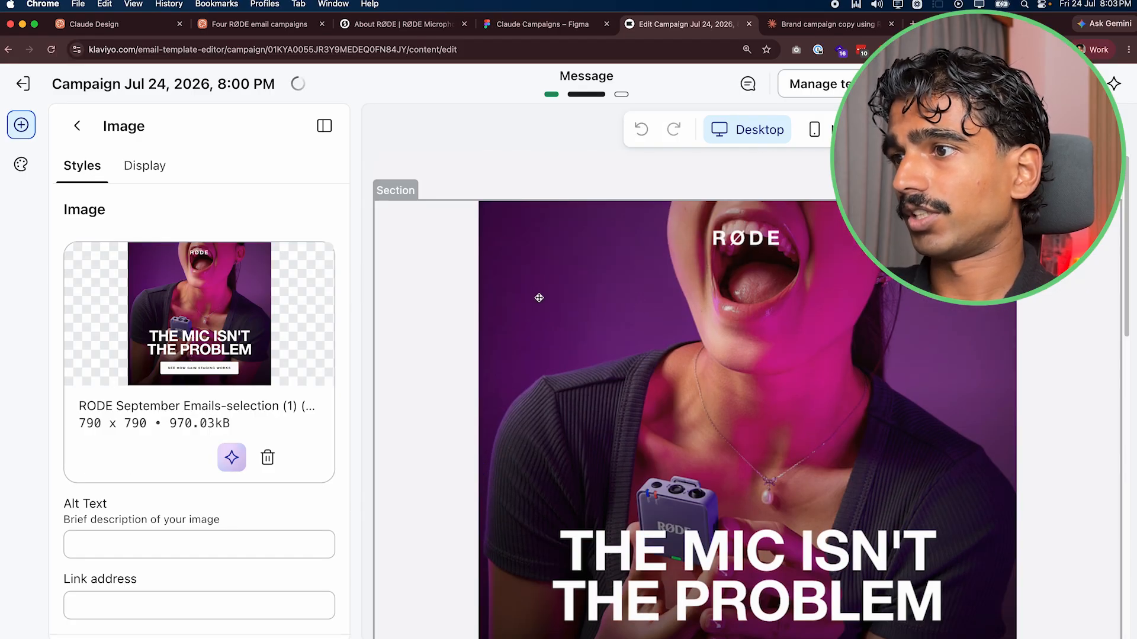
scroll(539, 298, "down", 5)
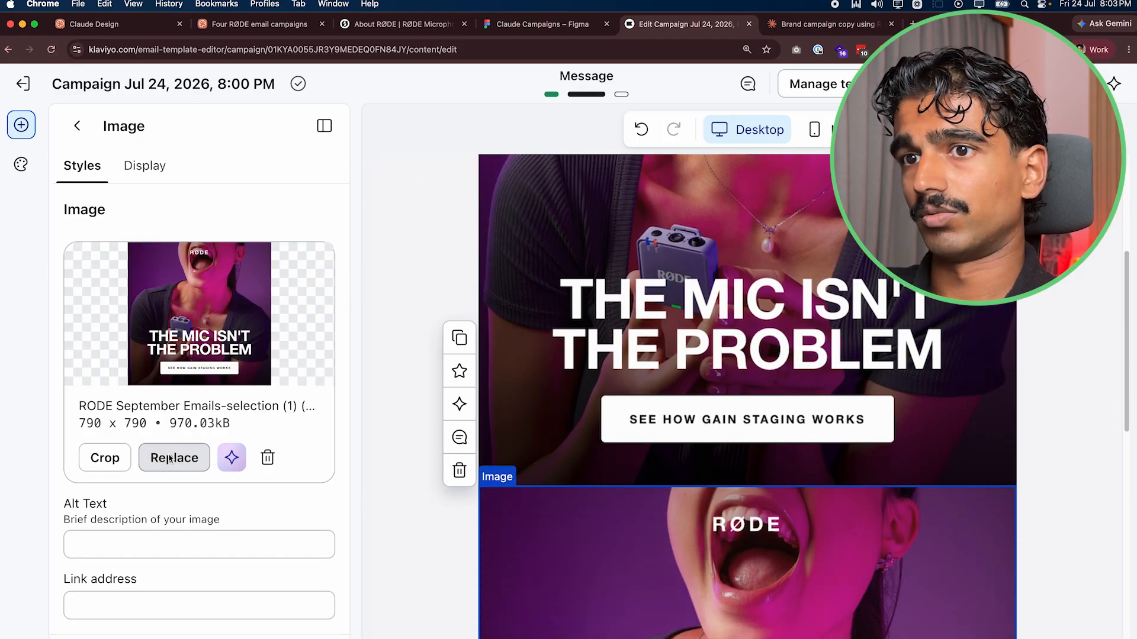
left_click(170, 459)
left_click(261, 24)
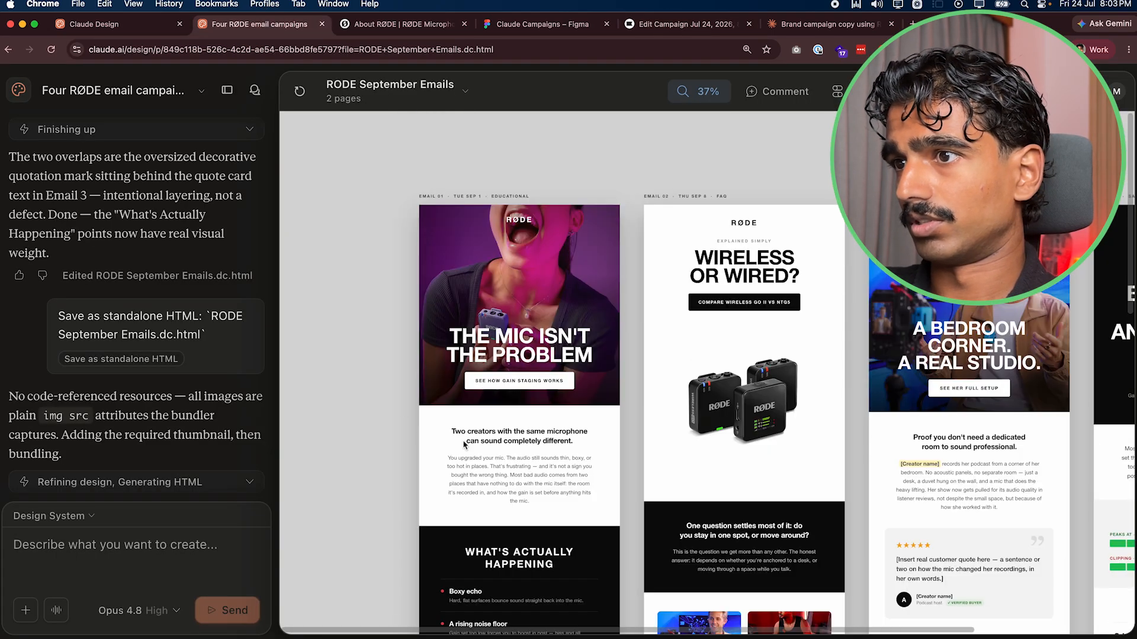
left_click(858, 19)
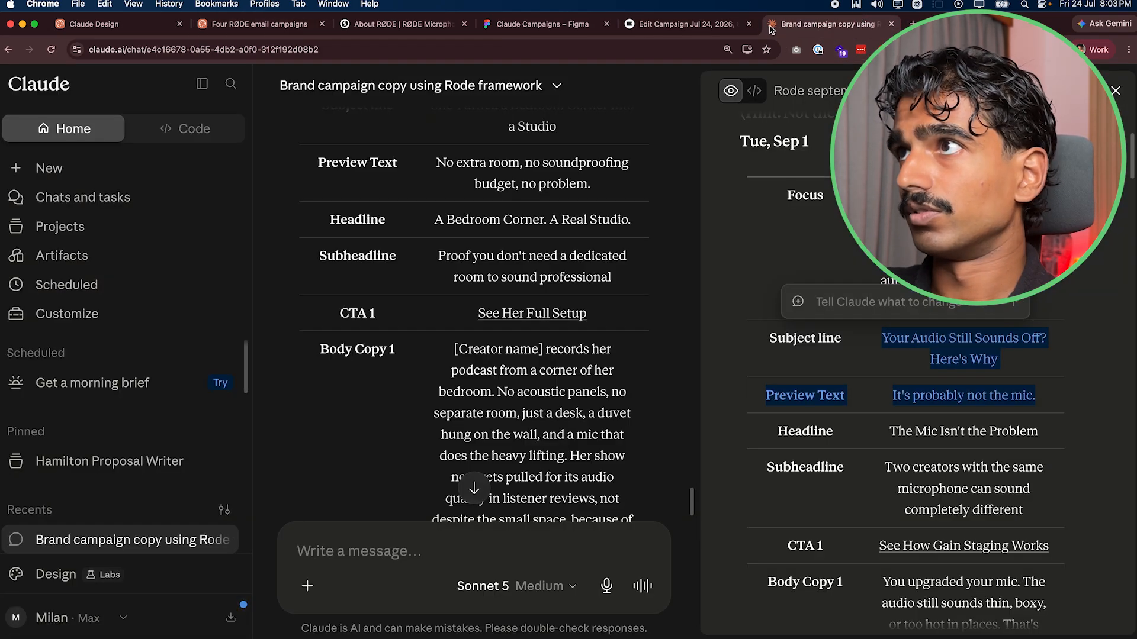
left_click(686, 24)
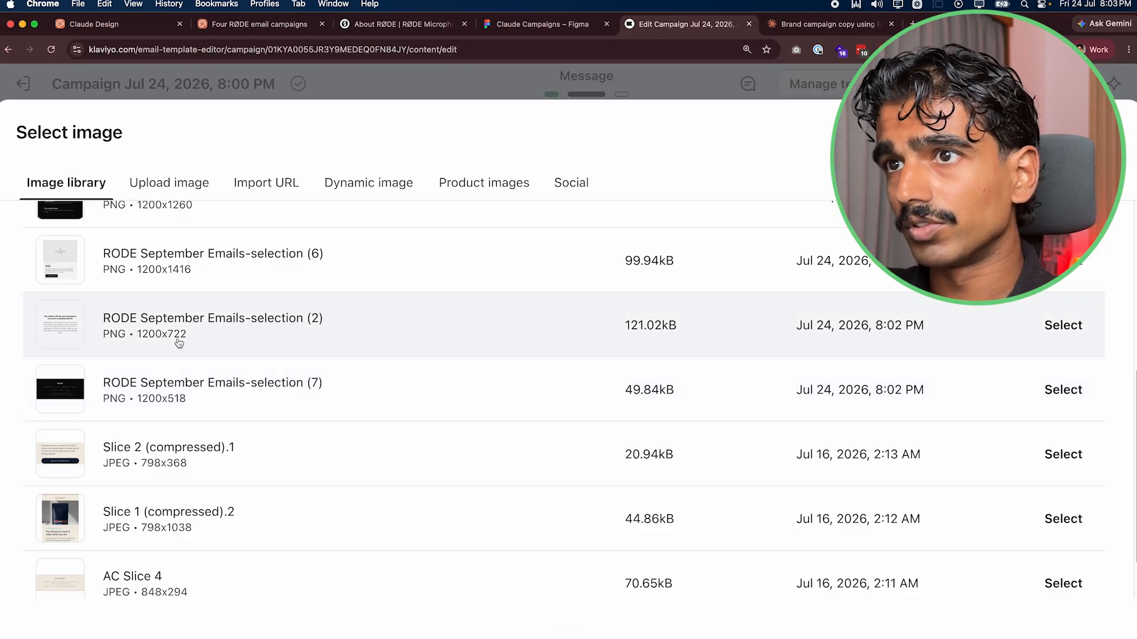
left_click(179, 344)
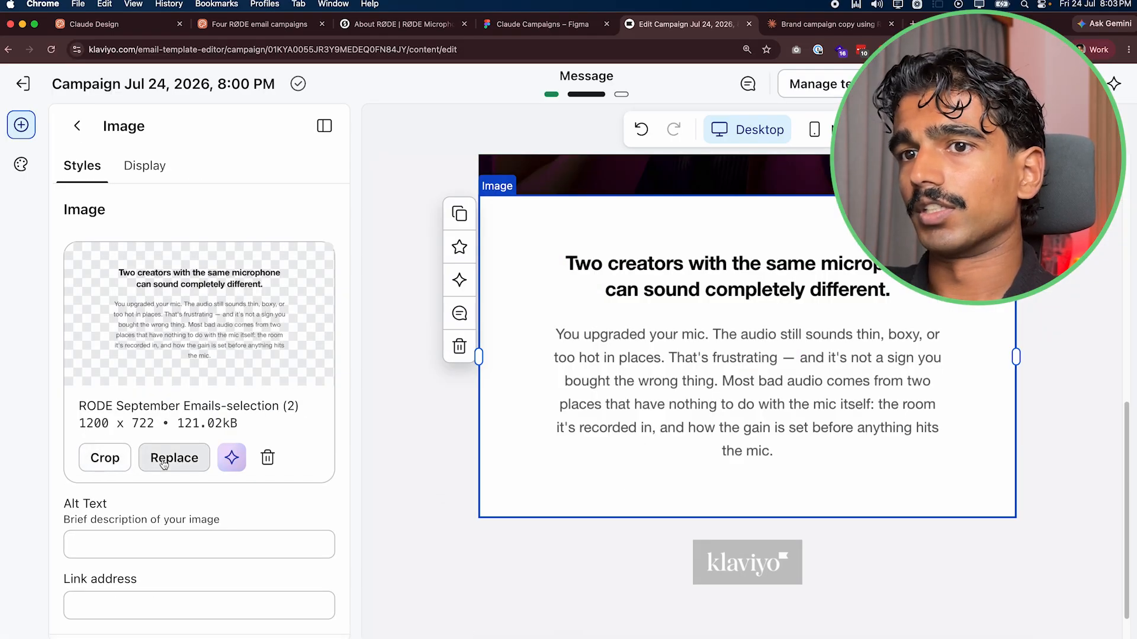
- Duplicate the "Two creators" image block and replace the copy's image with RODE September Emails-selection (3)
left_click(459, 214)
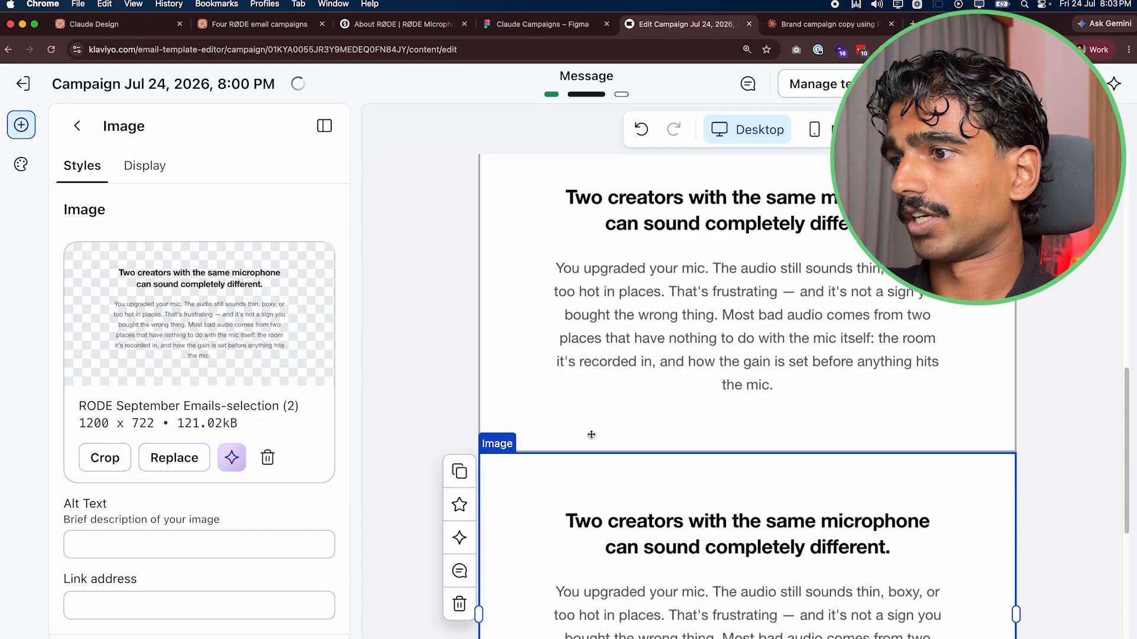
left_click(185, 459)
left_click(563, 396)
scroll(583, 385, "down", 10)
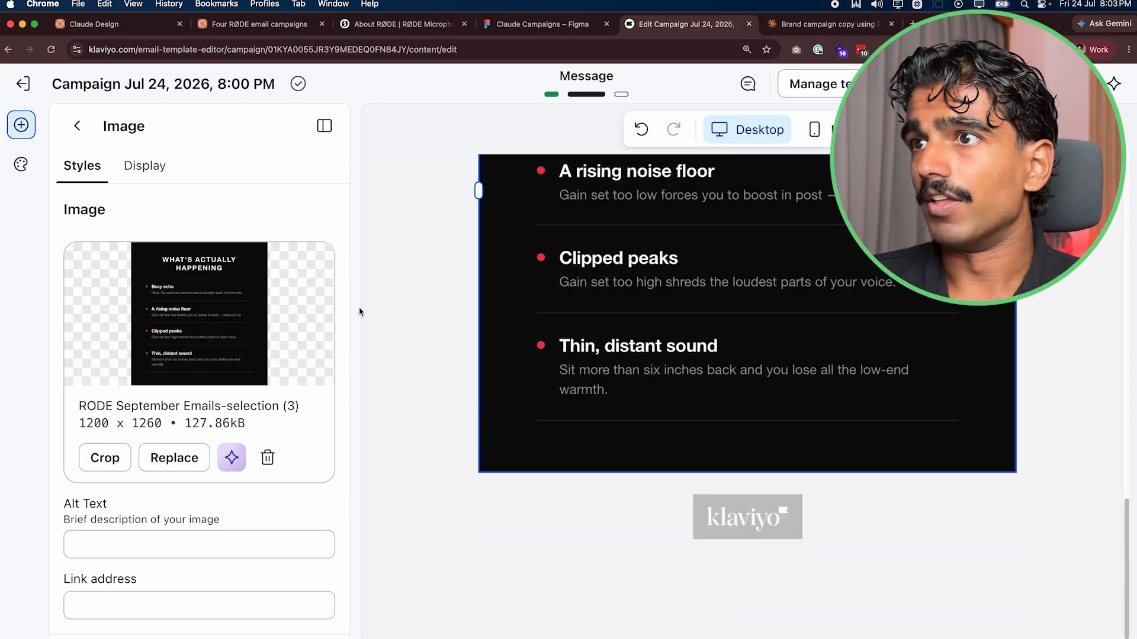
- Duplicate the "What's Actually Happening" image block and replace the copy's image with RODE September Emails-selection (4)
scroll(533, 352, "up", 10)
scroll(533, 353, "down", 4)
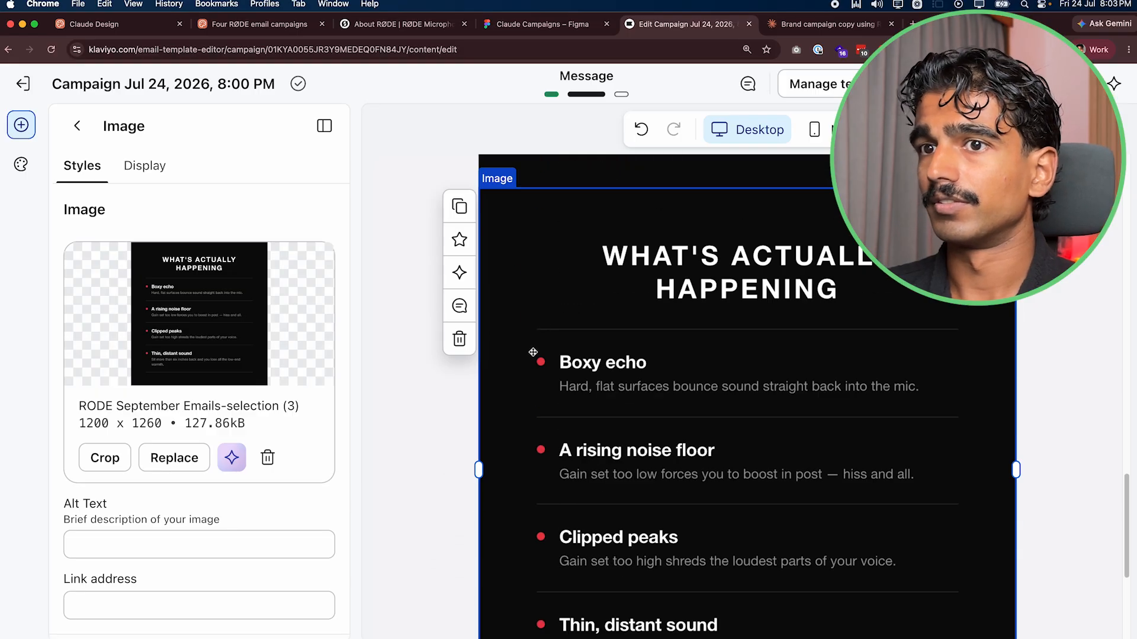
left_click(151, 458)
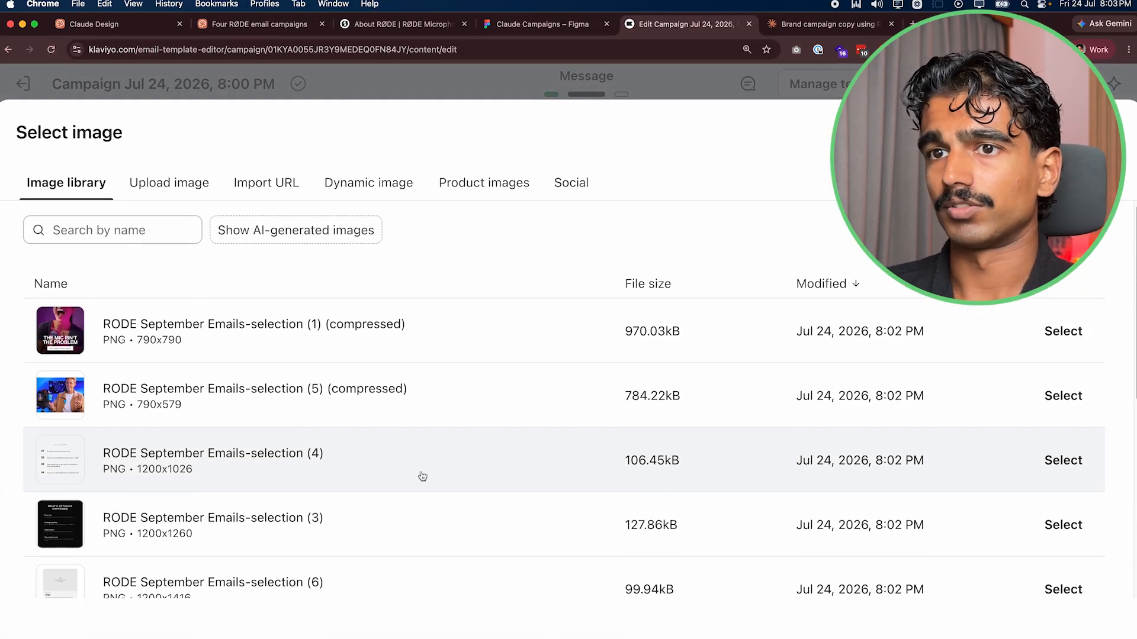
scroll(415, 471, "down", 1)
left_click(391, 460)
- Duplicate the "The Fix, in Order" image block and replace the copy's image with RODE September Emails-selection (5) (compressed)
scroll(459, 255, "up", 1)
scroll(551, 386, "down", 5)
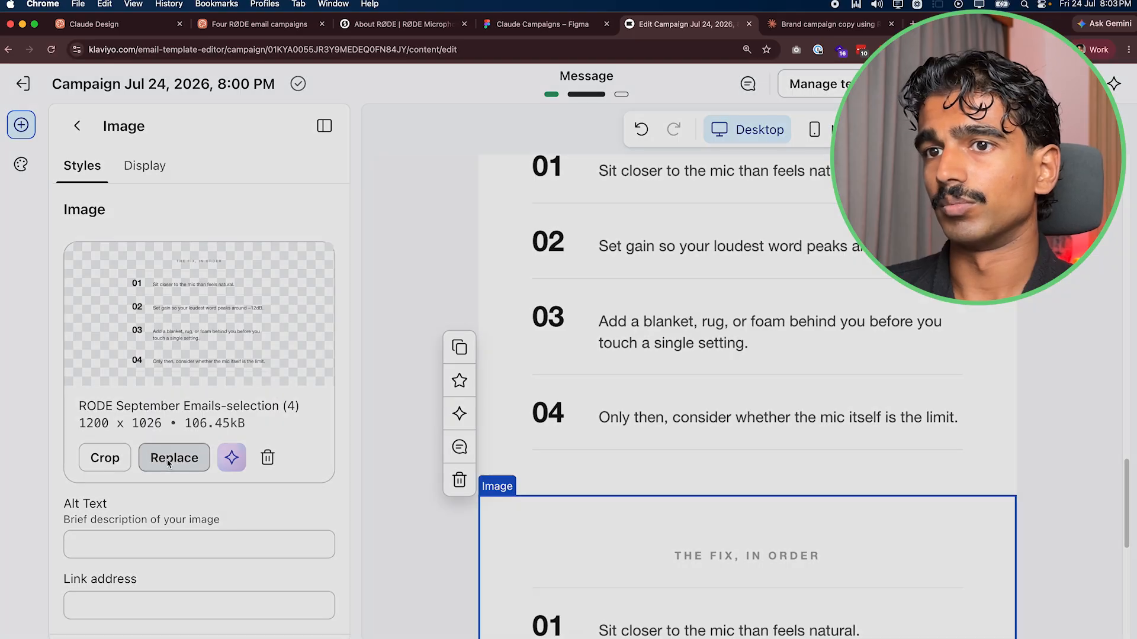
left_click(174, 458)
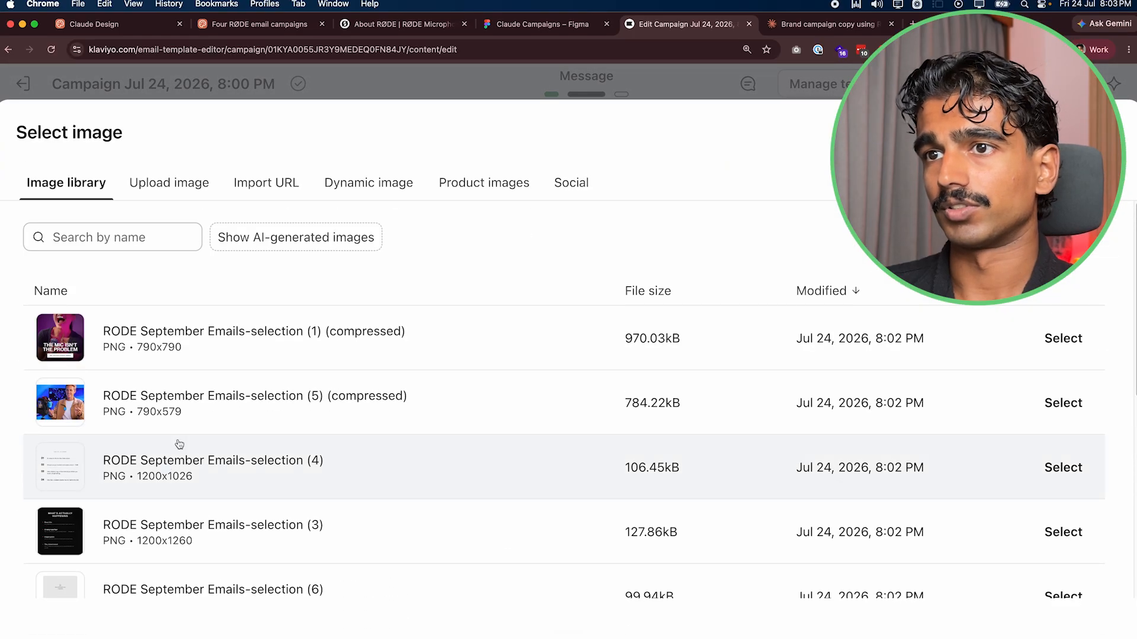
left_click(342, 410)
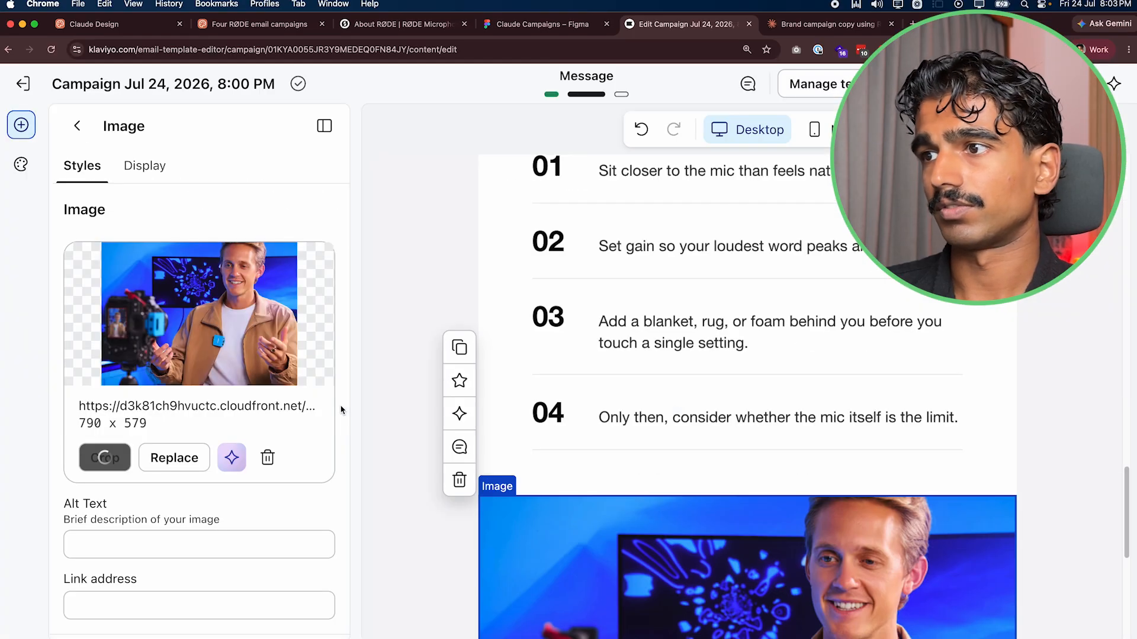
- Check the next section in the Claude design, then duplicate the creator photo block and replace the copy's image with RODE September Emails-selection (6)
key("ctrl+shift+Tab")
key("ctrl+shift+Tab")
key("ctrl+shift+Tab")
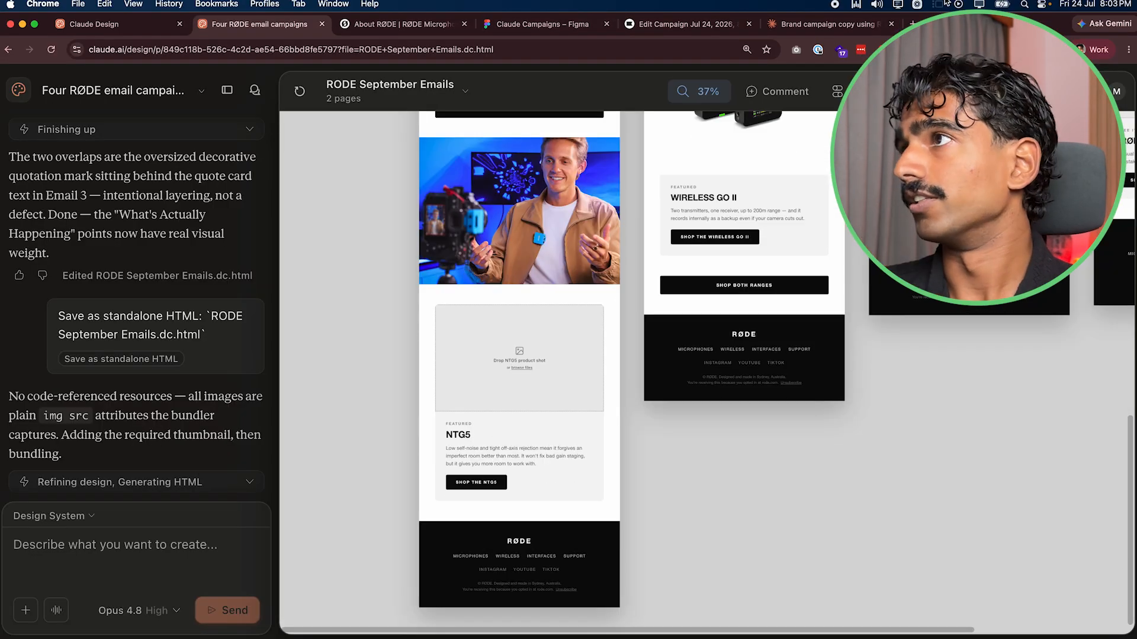
left_click(695, 24)
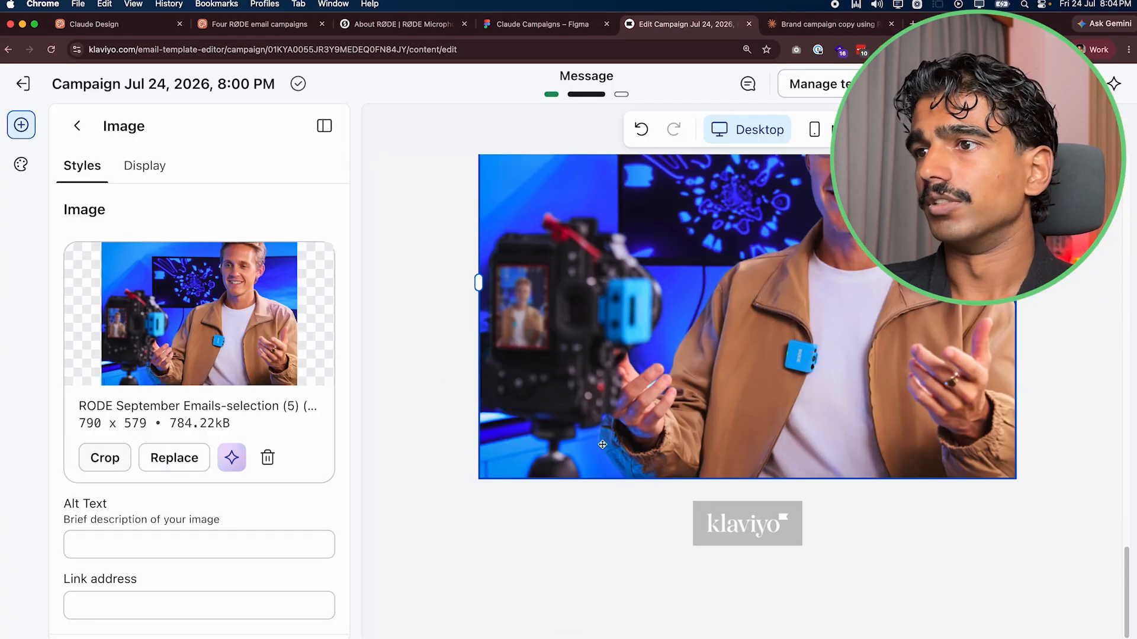
scroll(602, 445, "up", 5)
left_click(458, 365)
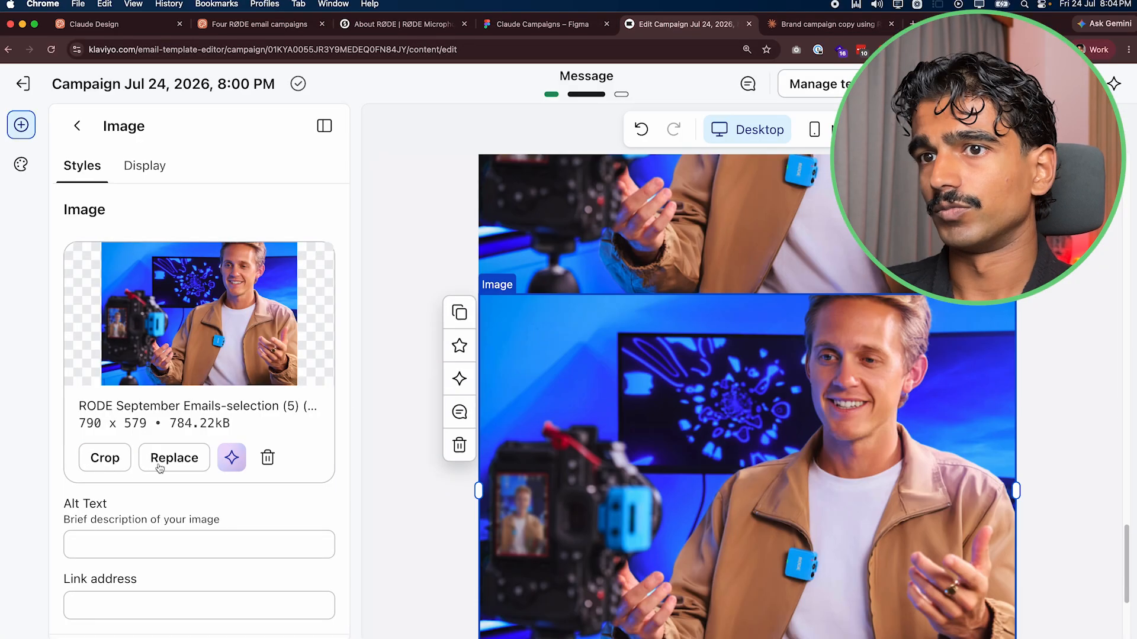
left_click(160, 458)
scroll(284, 439, "down", 7)
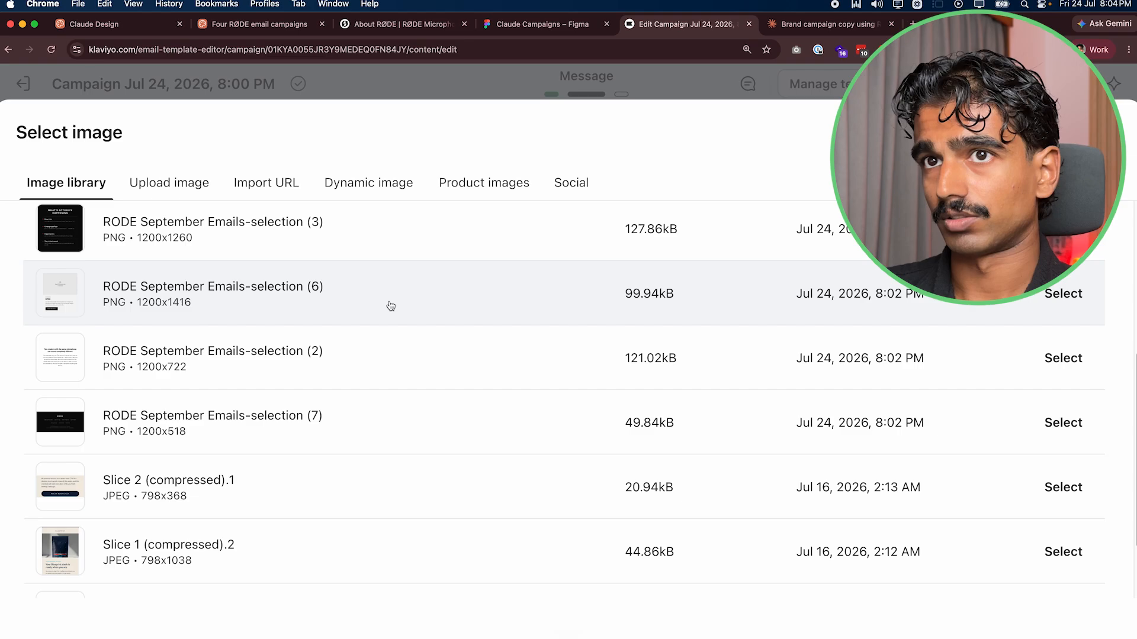
left_click(391, 306)
scroll(580, 368, "down", 4)
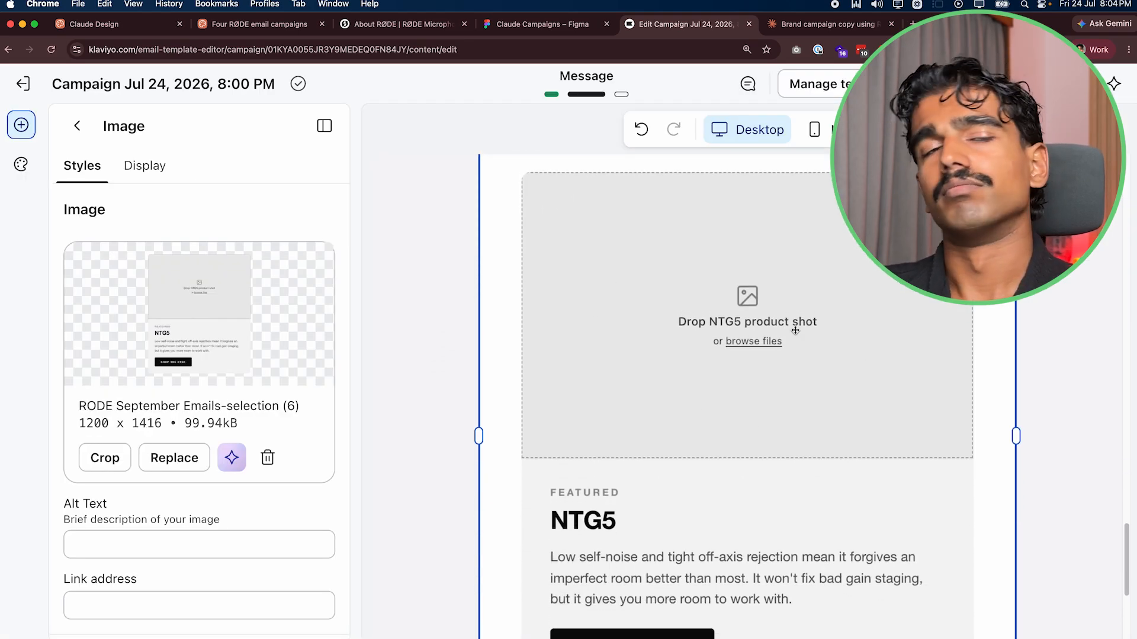
scroll(613, 291, "down", 5)
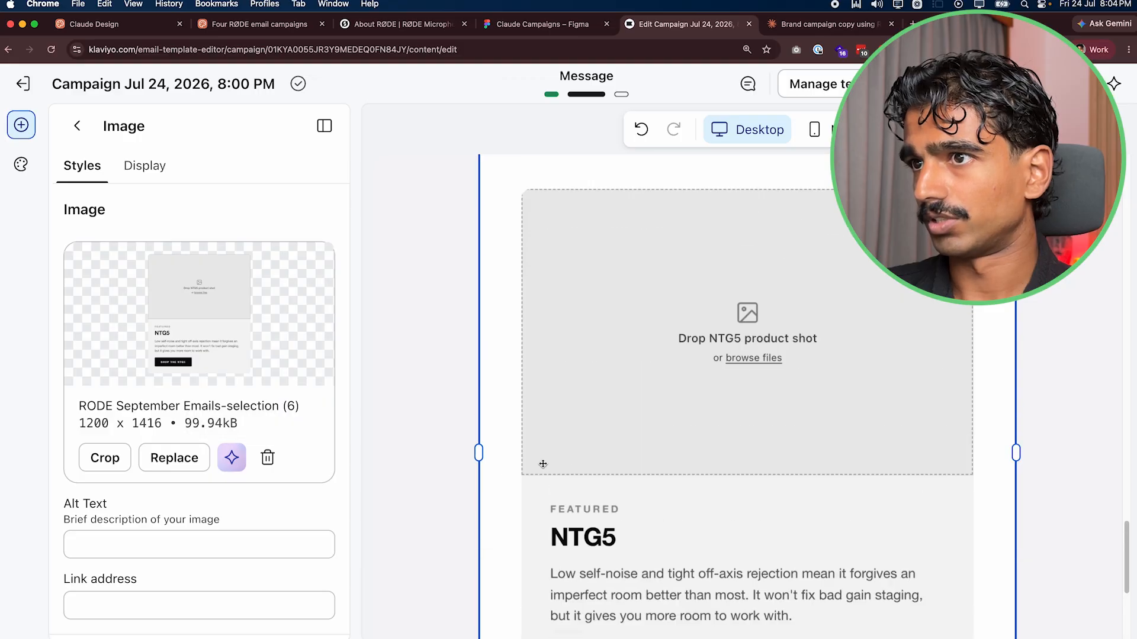
- Duplicate the NTG5 product image block and replace the copy's image with the RØDE footer section from the image library
scroll(551, 450, "up", 6)
left_click(466, 273)
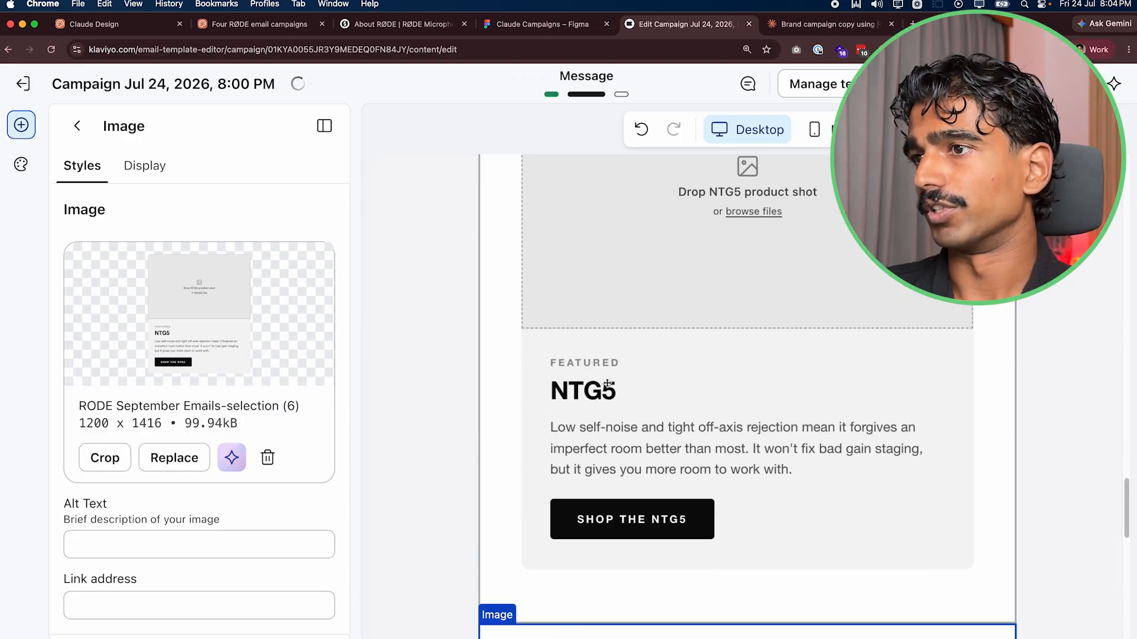
left_click(155, 456)
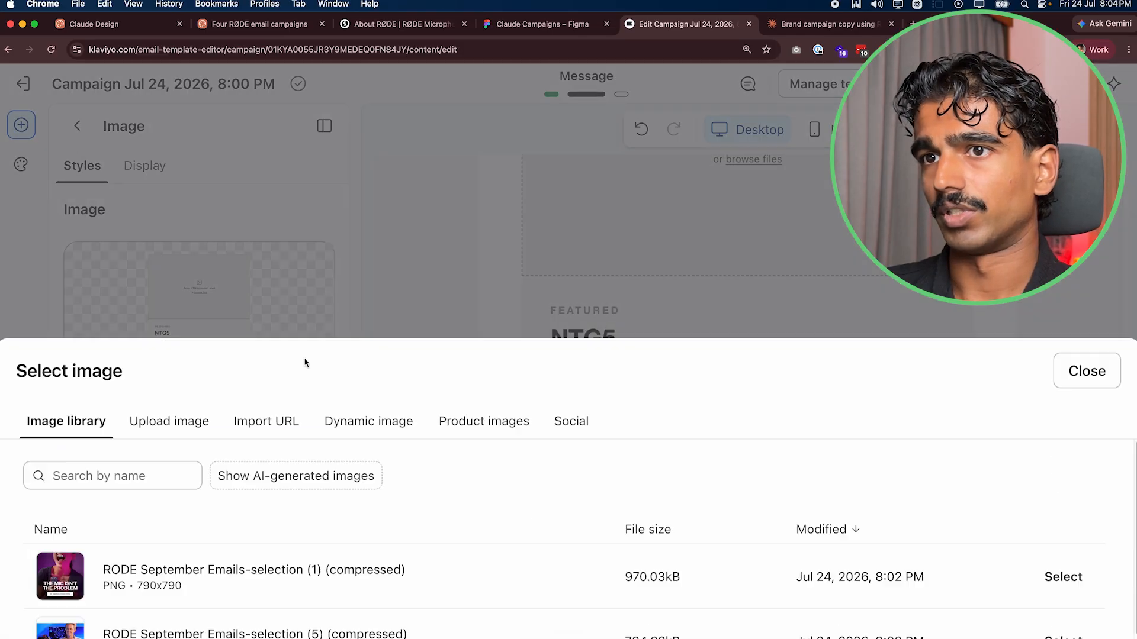
scroll(379, 486, "down", 4)
left_click(364, 527)
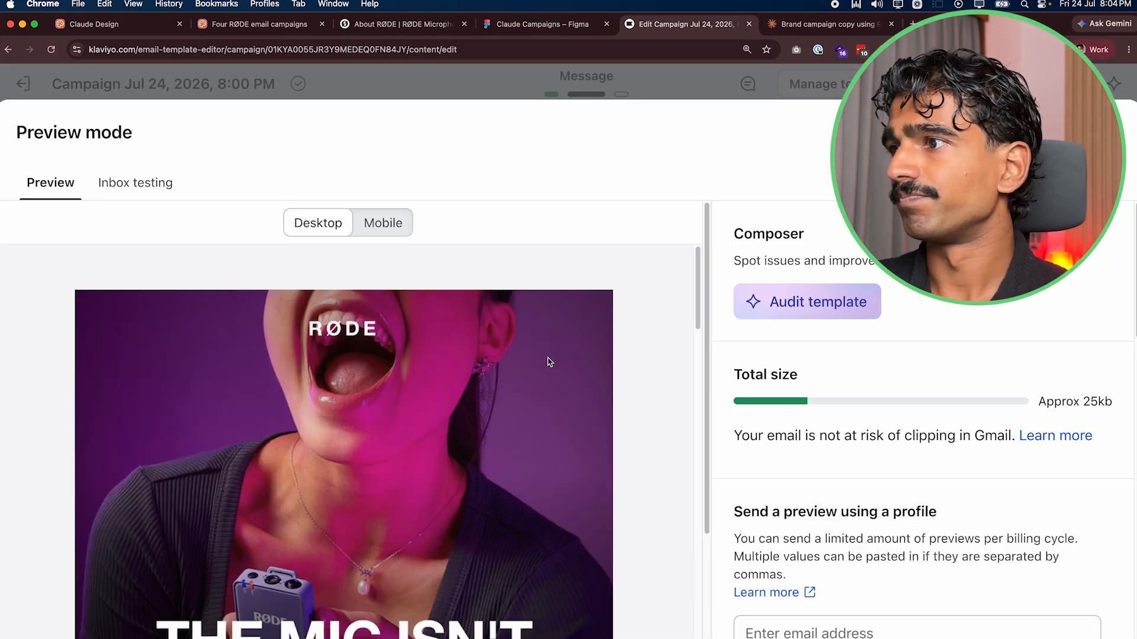
- Review the full email in the desktop and mobile previews and send a test to the recipient's email address
scroll(524, 413, "down", 15)
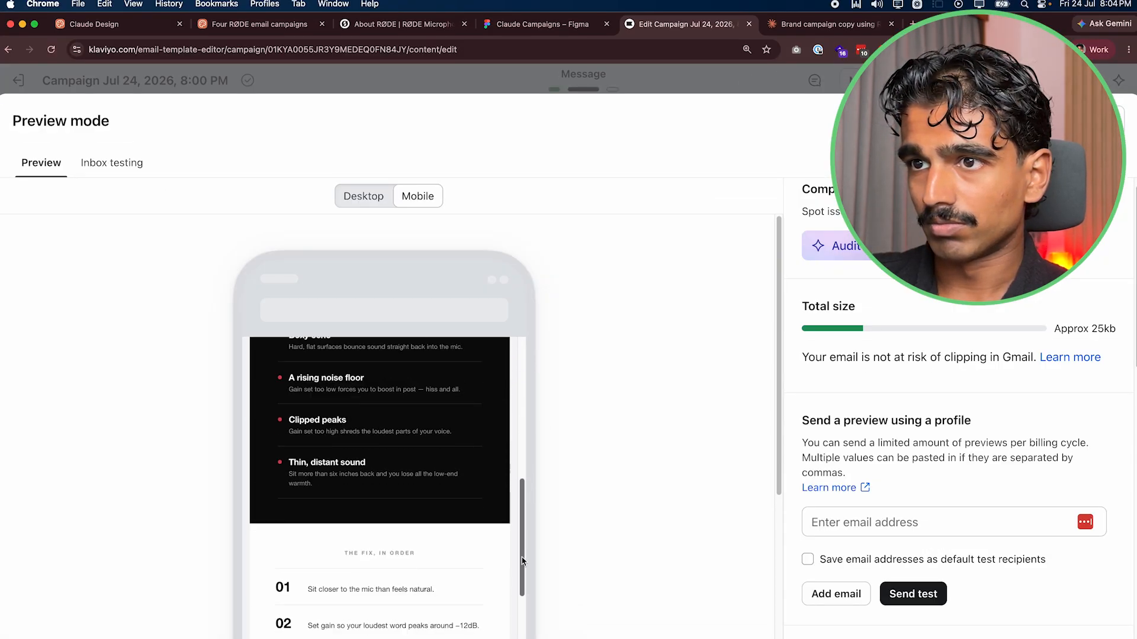
scroll(478, 497, "up", 15)
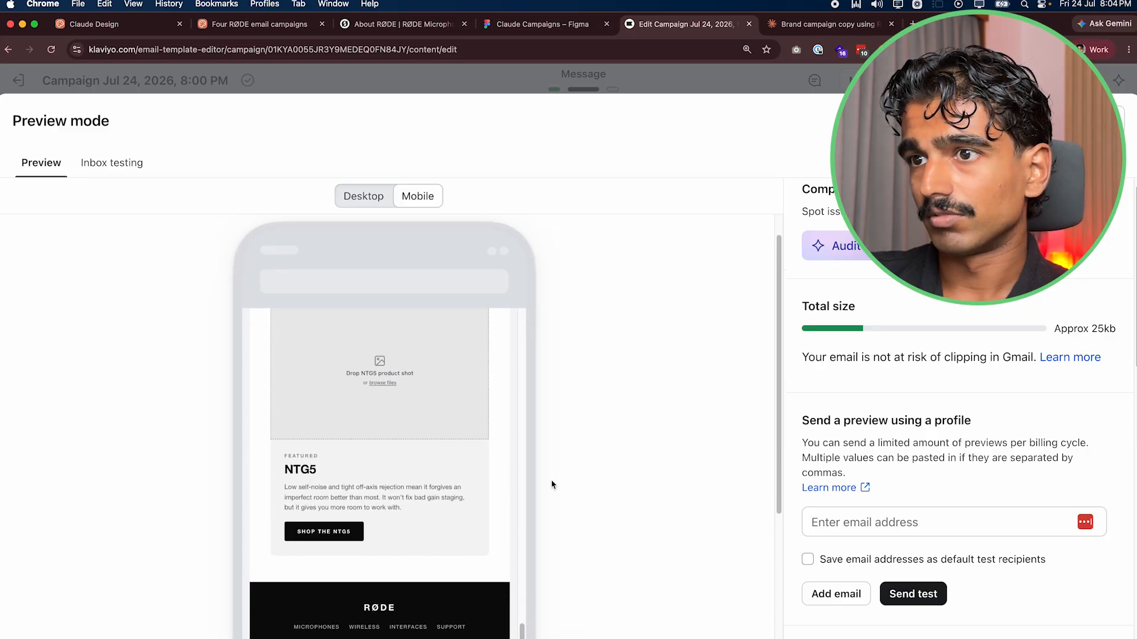
left_click(907, 594)
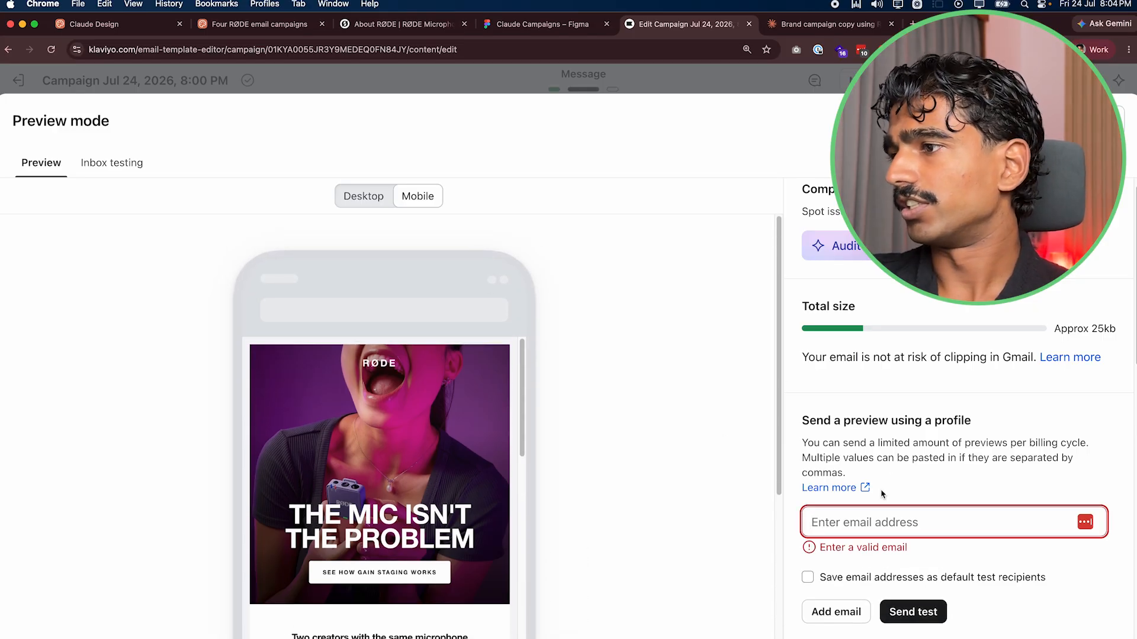
left_click(886, 521)
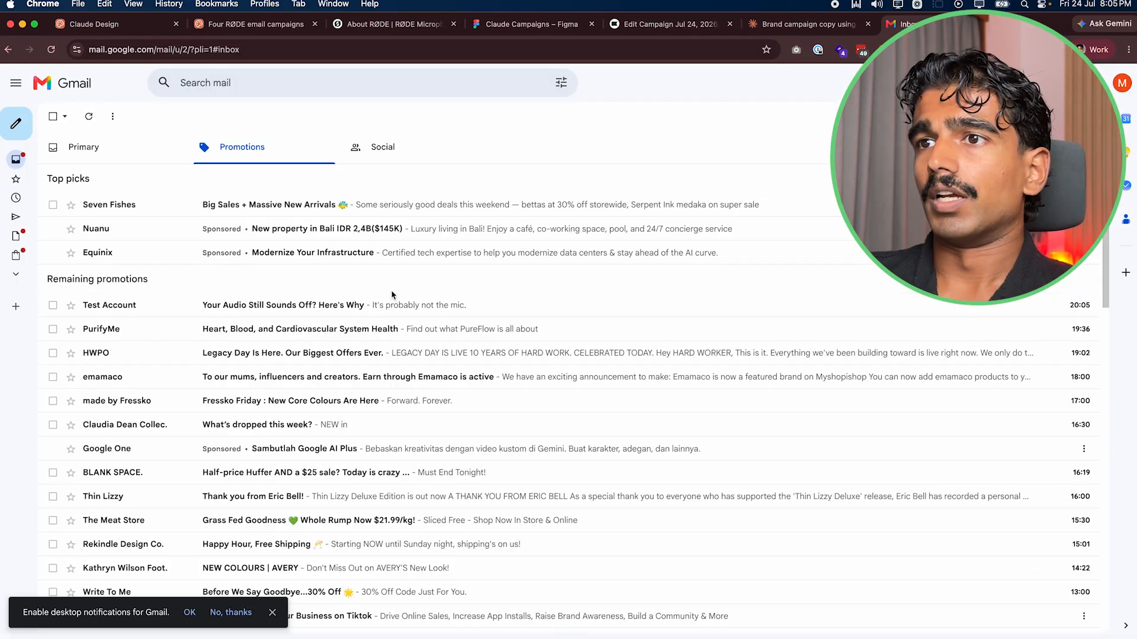
- Open the test email "Your Audio Still Sounds Off? Here's Why" in Gmail and examine how its sections render from header to product block
left_click(228, 307)
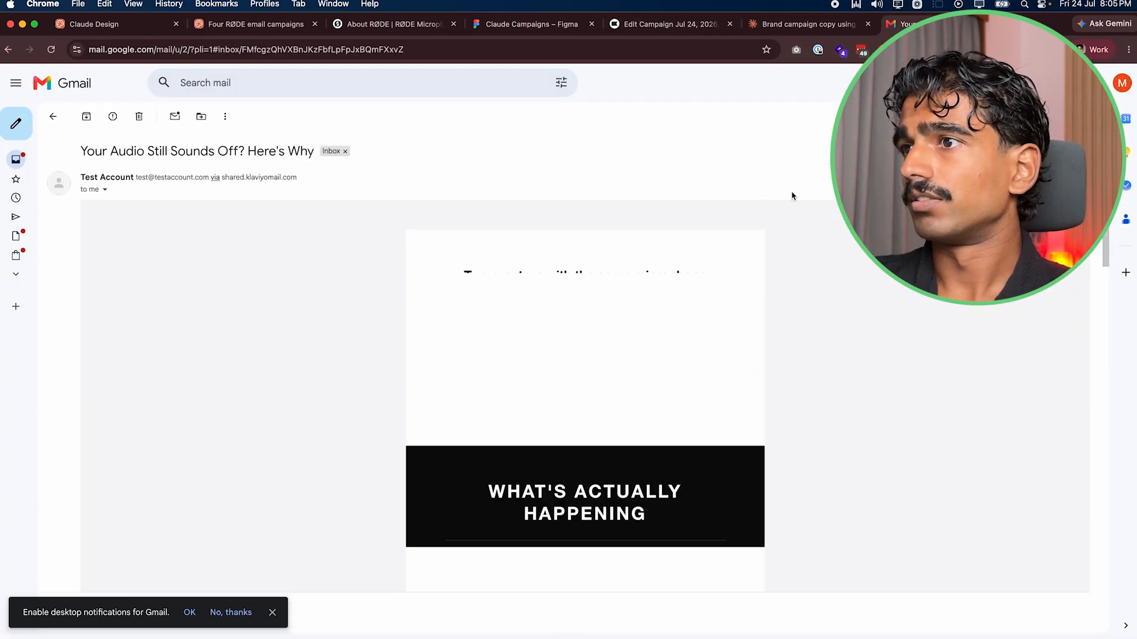
scroll(859, 336, "down", 6)
scroll(829, 332, "down", 15)
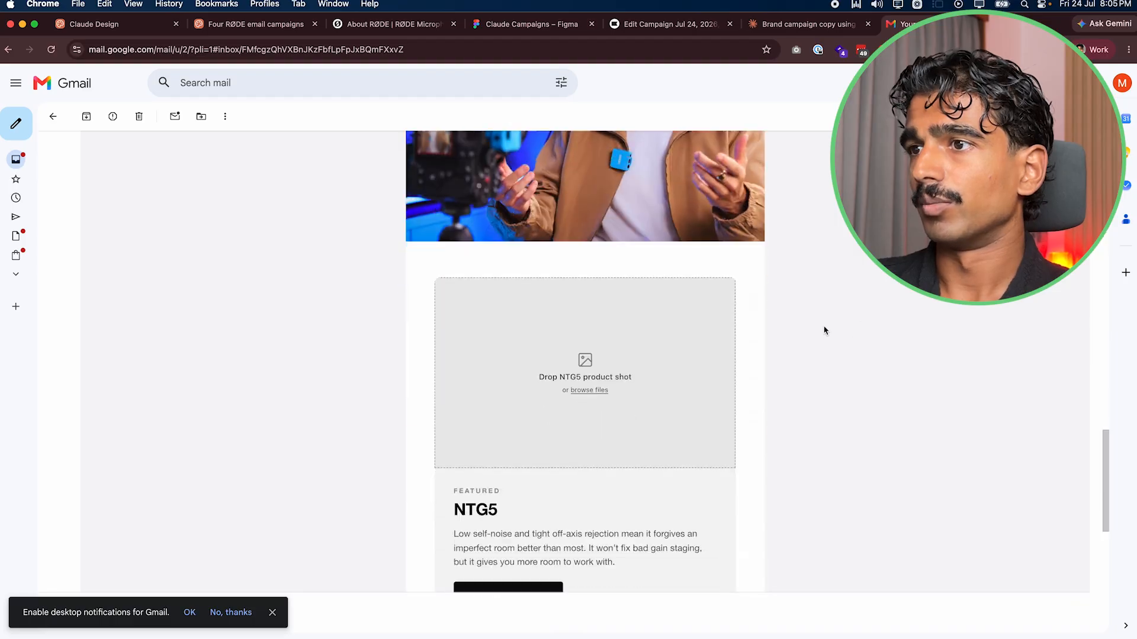
scroll(824, 331, "up", 20)
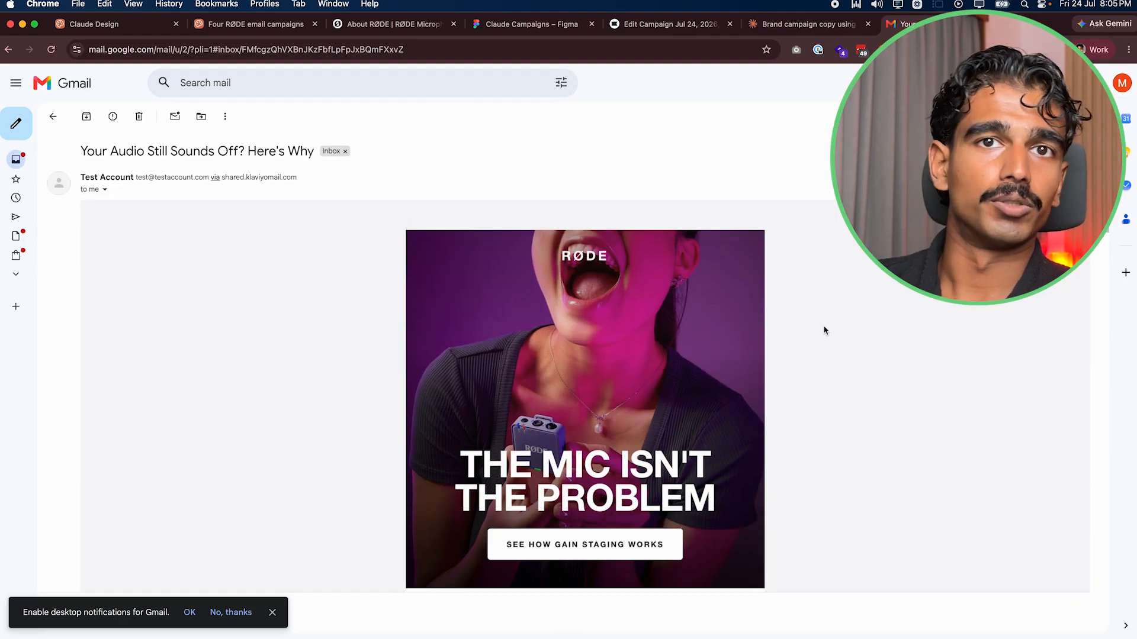
- Return to Klaviyo, close the email preview and advance the campaign to its review stage
left_click(638, 29)
scroll(908, 407, "down", 5)
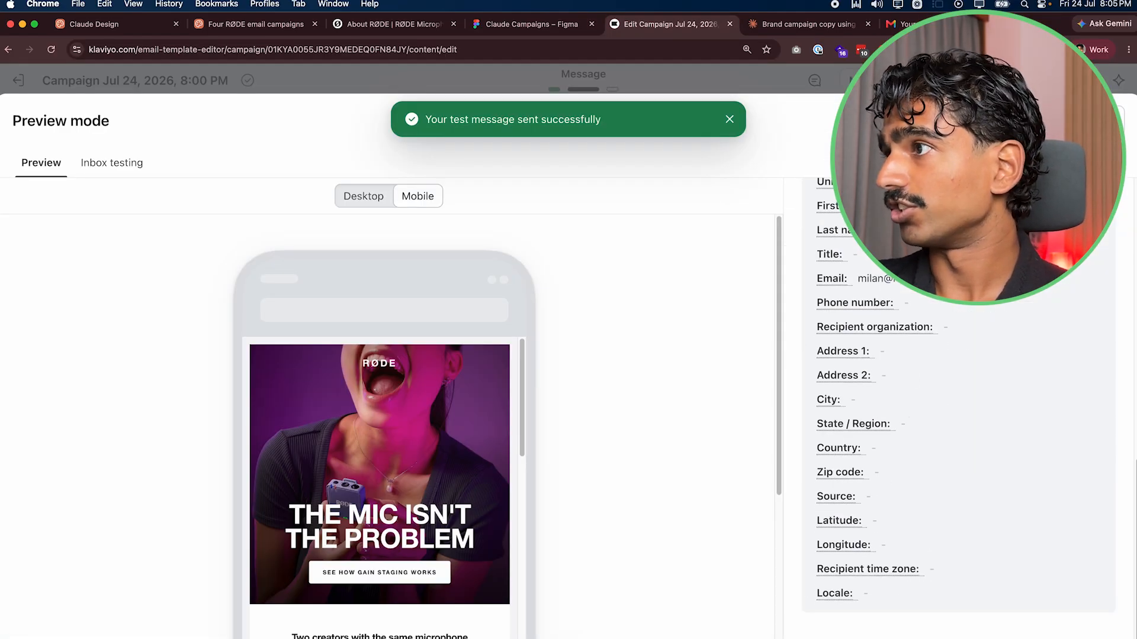
scroll(947, 408, "down", 5)
left_click(1101, 121)
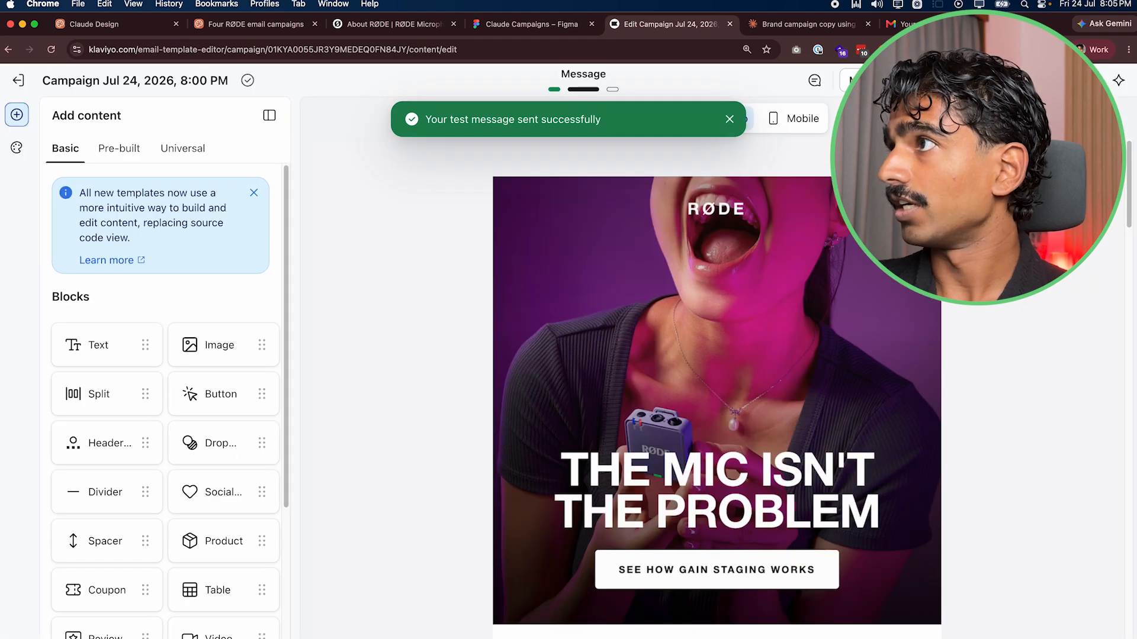
left_click(1074, 81)
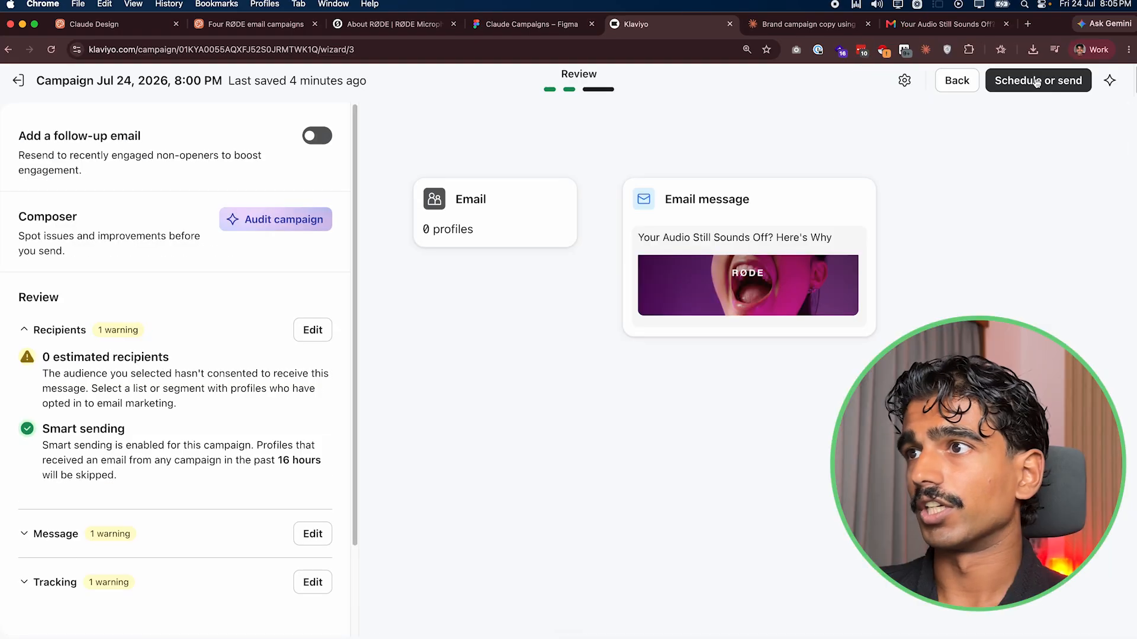
- Open the campaign's scheduling settings and choose July 31, 2026 as the date for the fixed send time
left_click(1025, 80)
left_click(947, 421)
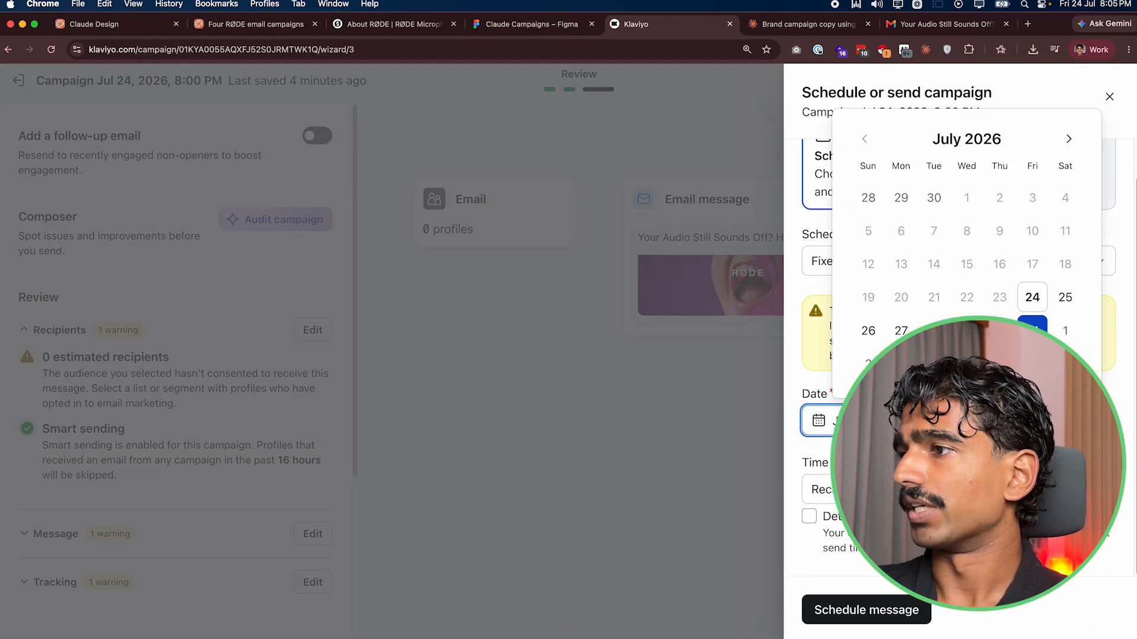
left_click(1032, 331)
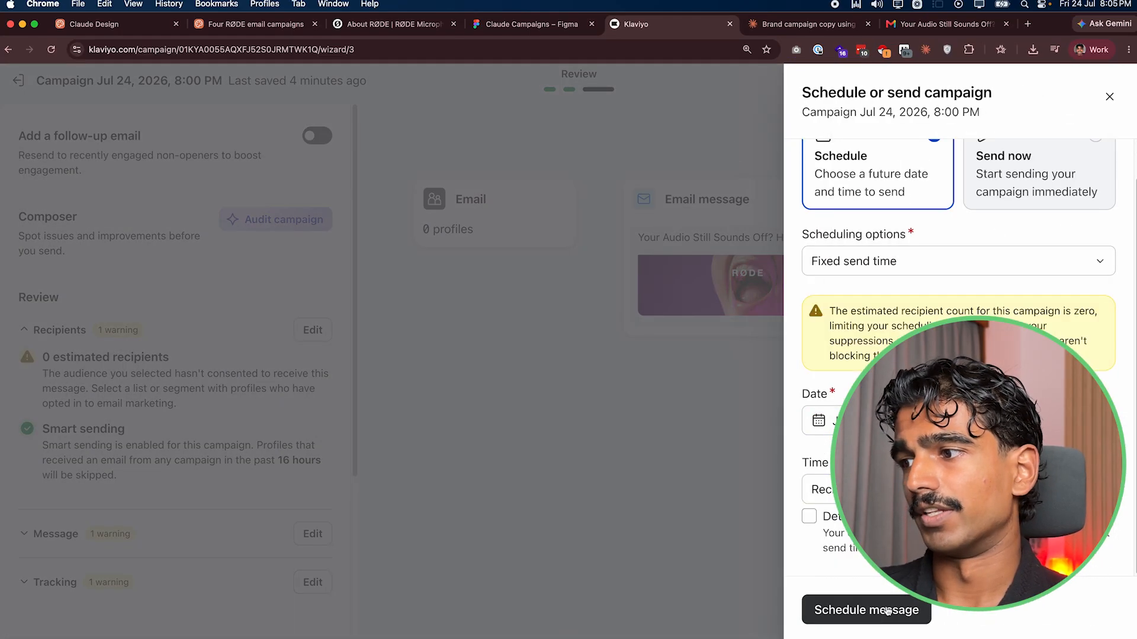
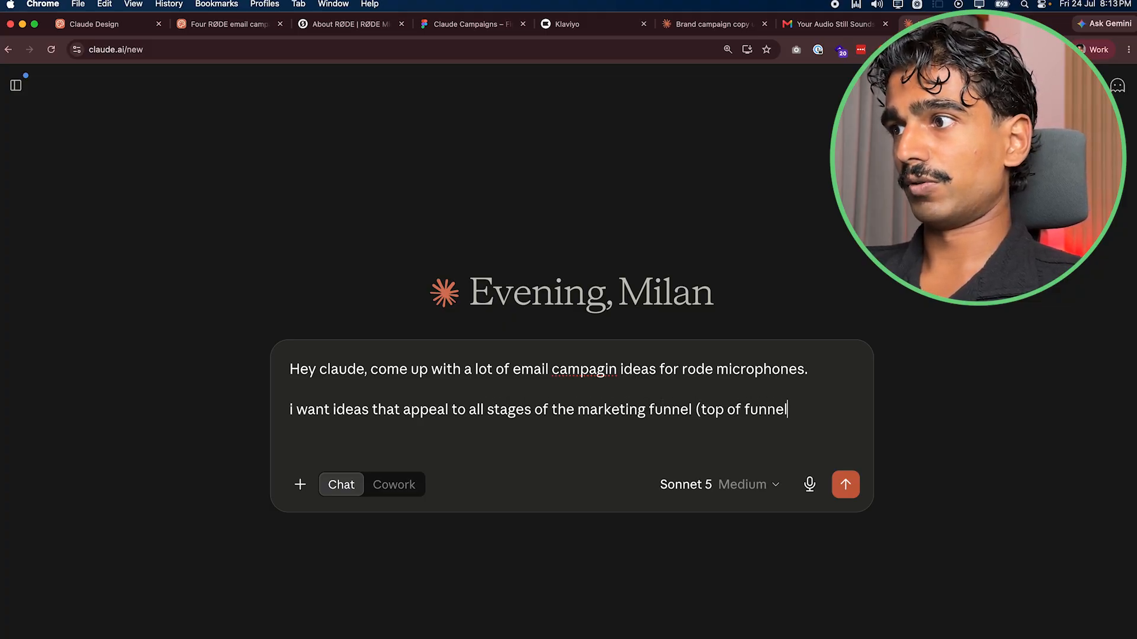
- Finish the Claude prompt by covering middle and bottom funnel stages and asking that supplied brand information guide ideas relevant to customers and product
type("botto")
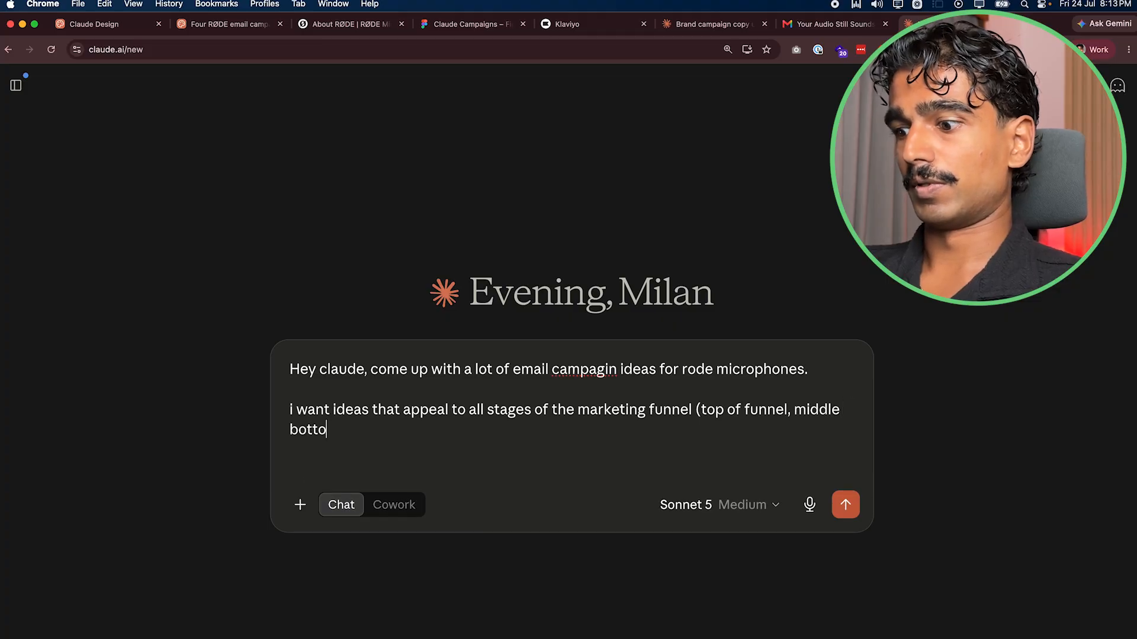
type("m etc)")
key("shift+Return")
key("shift+Return")
type("I'")
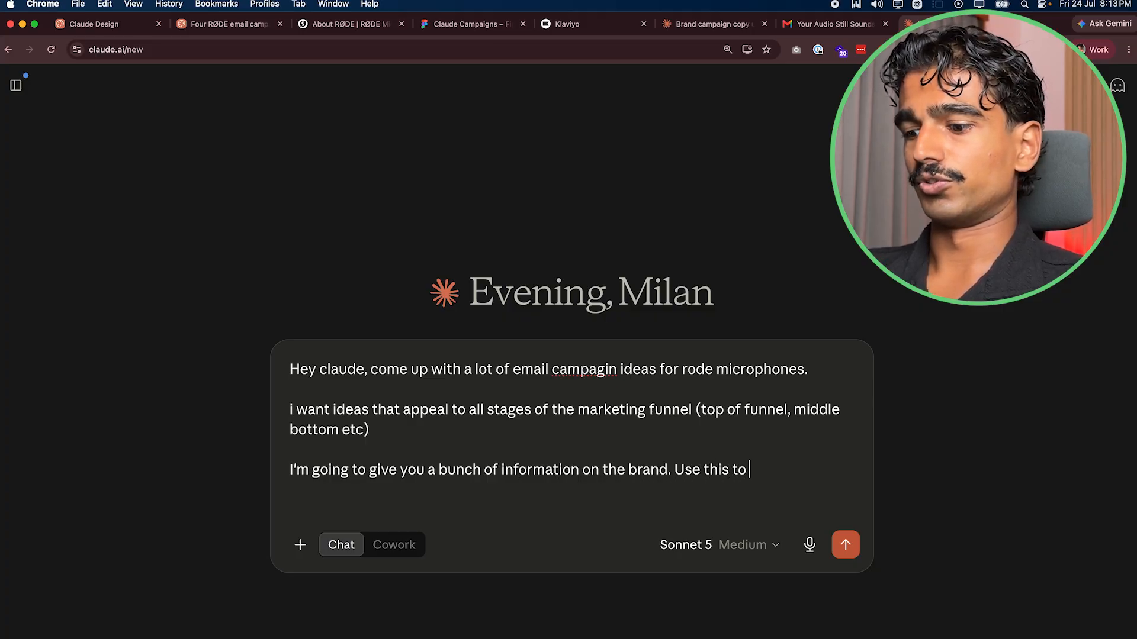
type("ideas that are relevant to the customesr and product.")
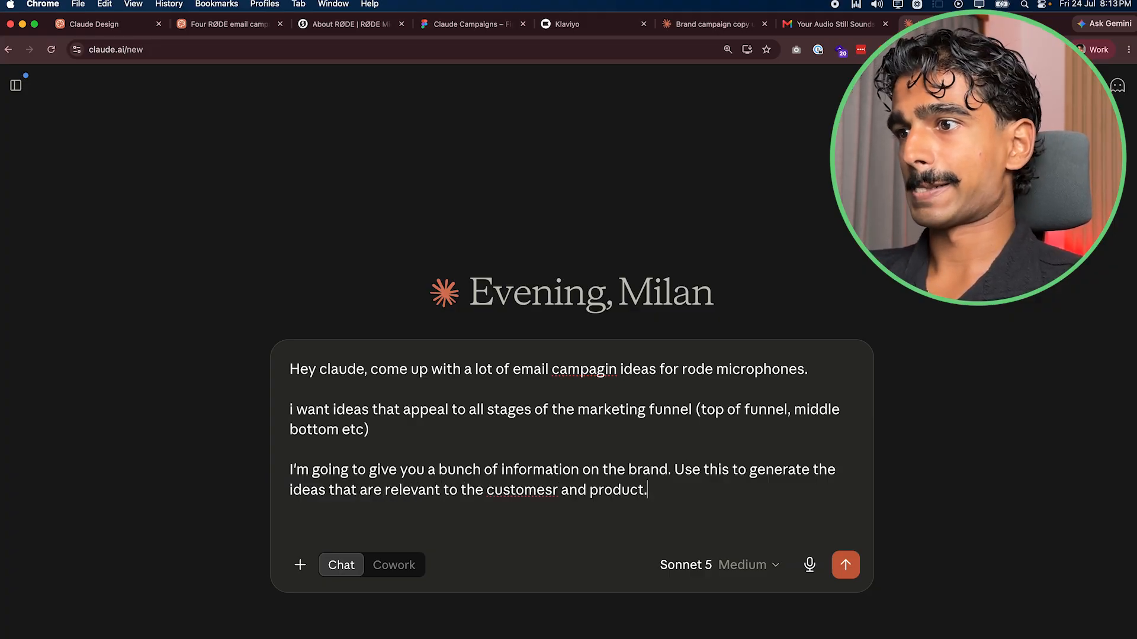
key("shift+Return")
key("shift+Return")
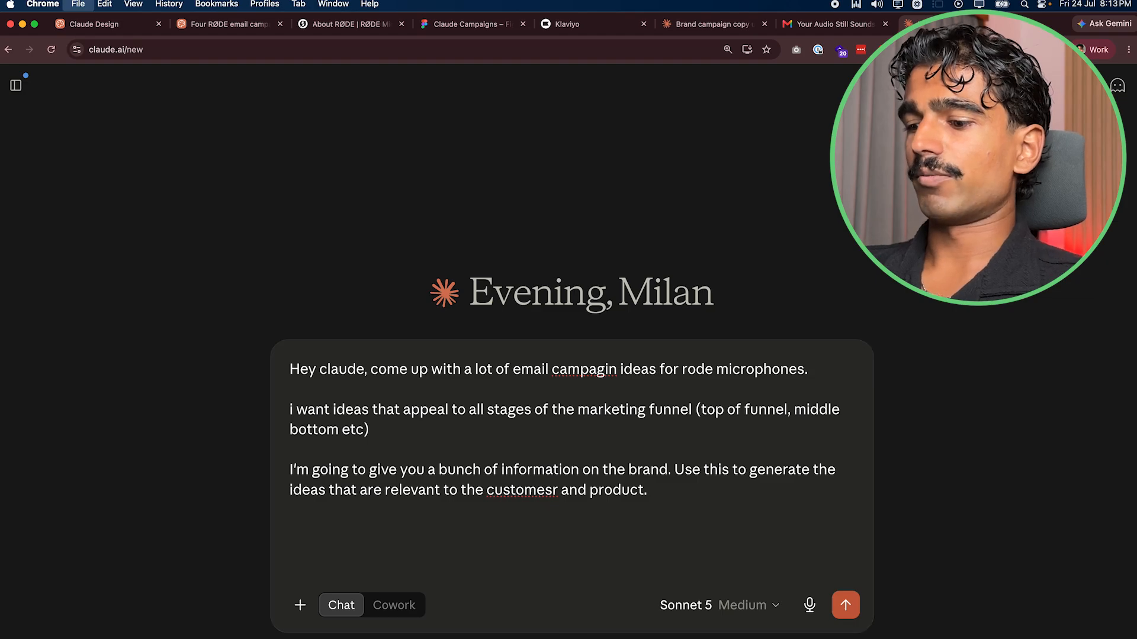
- Search Google in a new tab for "rode microphones reviews" and look through the results
key("super+t")
type("rode")
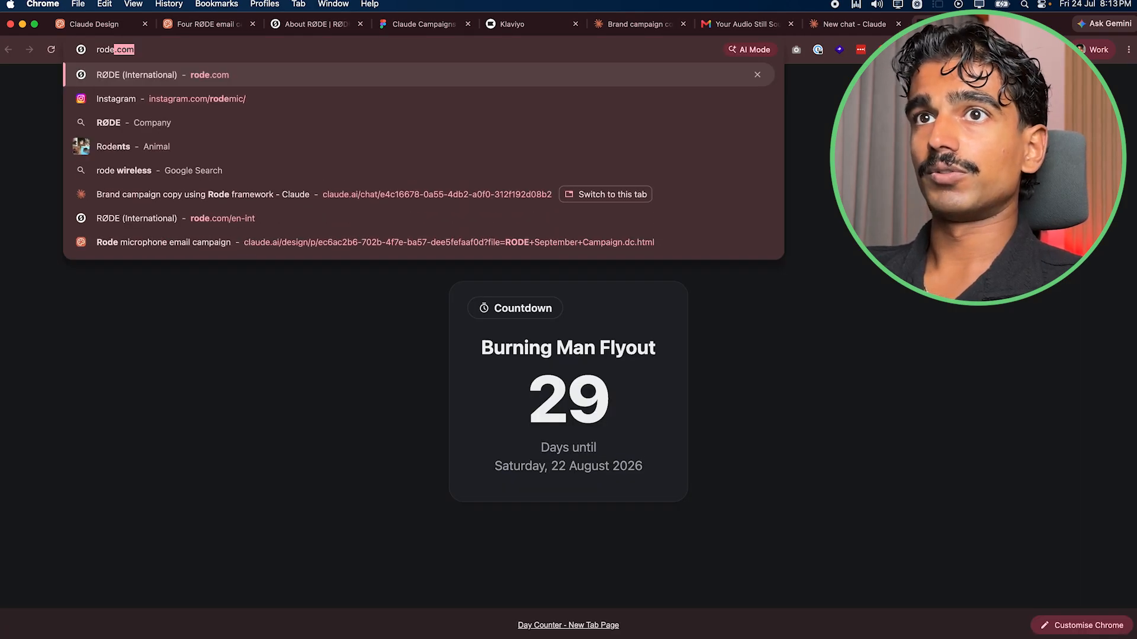
type(" microph")
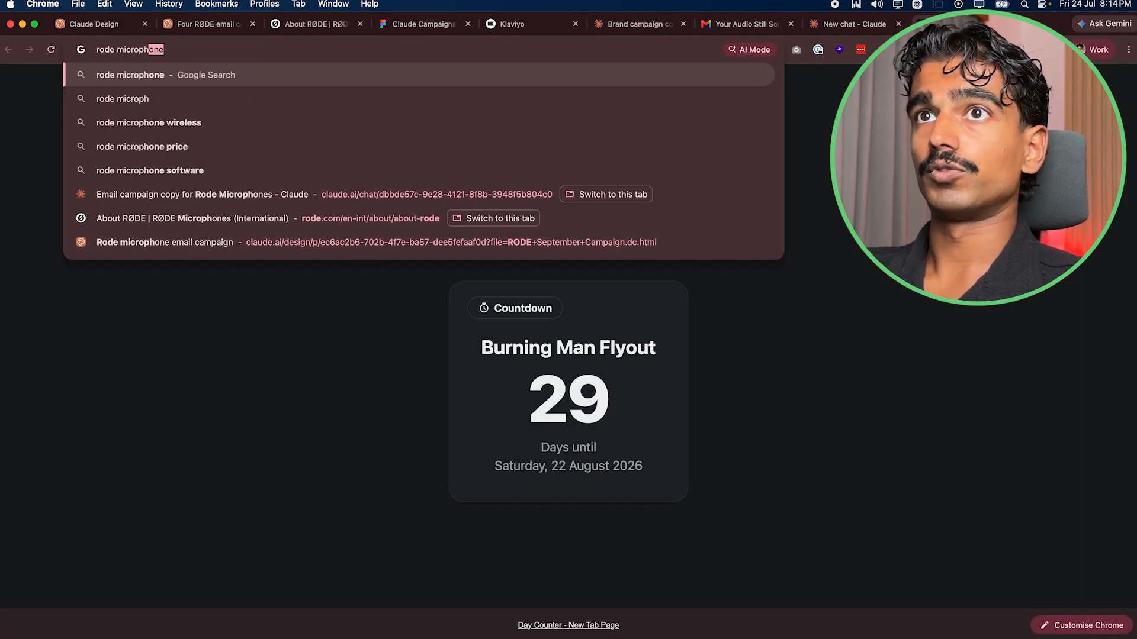
type("ones reviews")
key("Return")
scroll(134, 452, "down", 6)
- Refine the search to "rode microphones reviews trustpilot" and open the first RØDE Microphones Reviews listing on Trustpilot
left_click(348, 94)
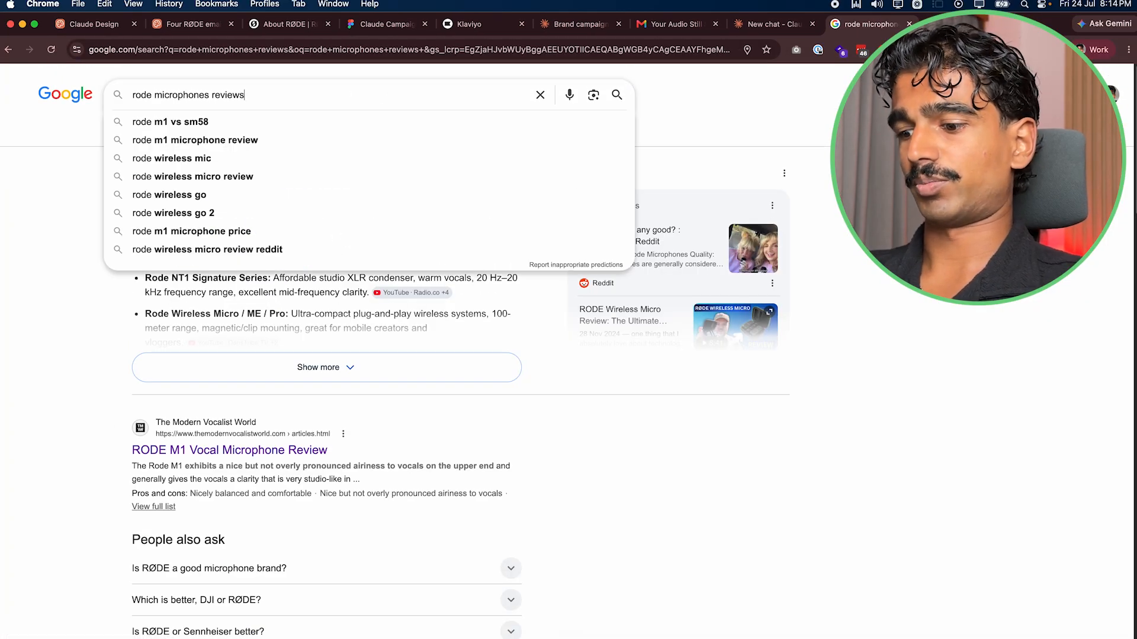
type("trustp")
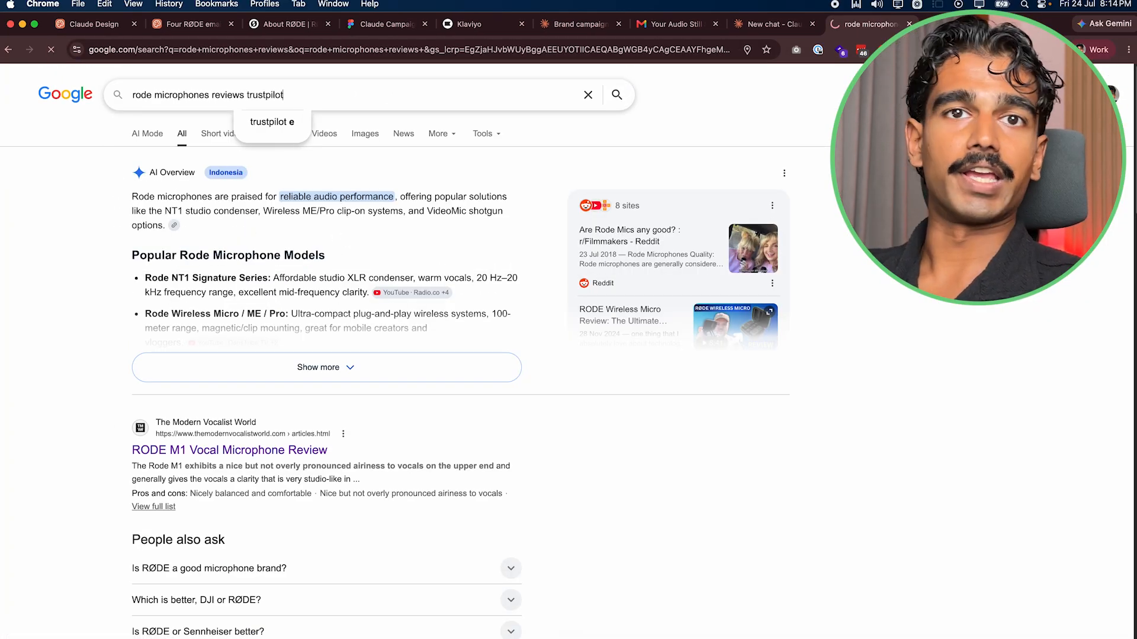
type("ilot")
key("Return")
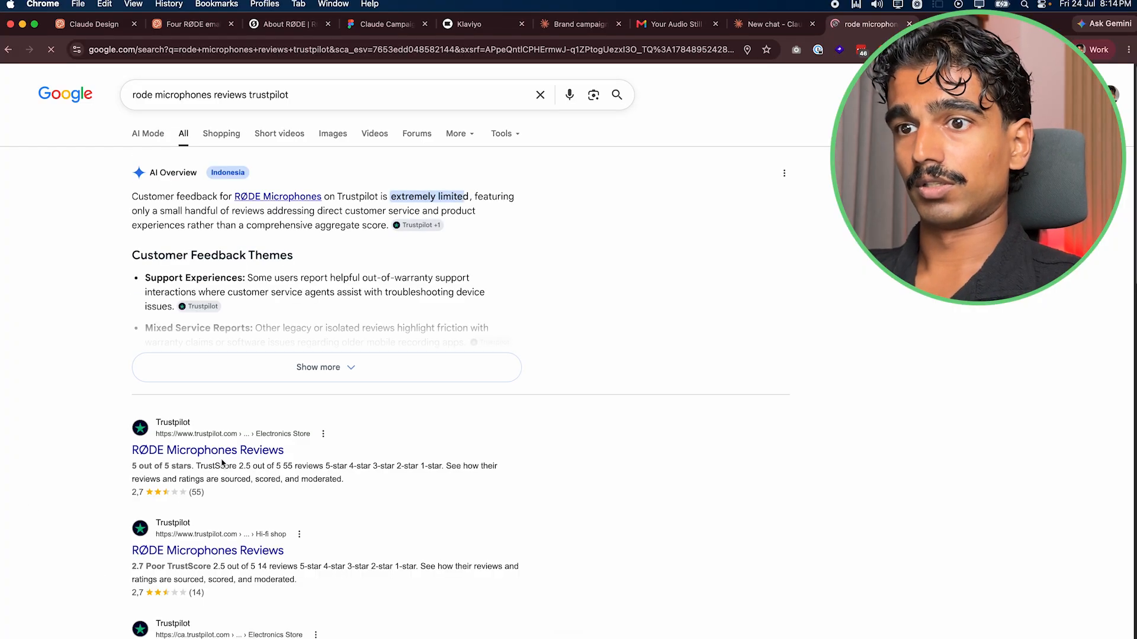
left_click(226, 442)
- Copy all customer reviews on the first Trustpilot page and paste them into the Claude prompt
scroll(467, 366, "down", 15)
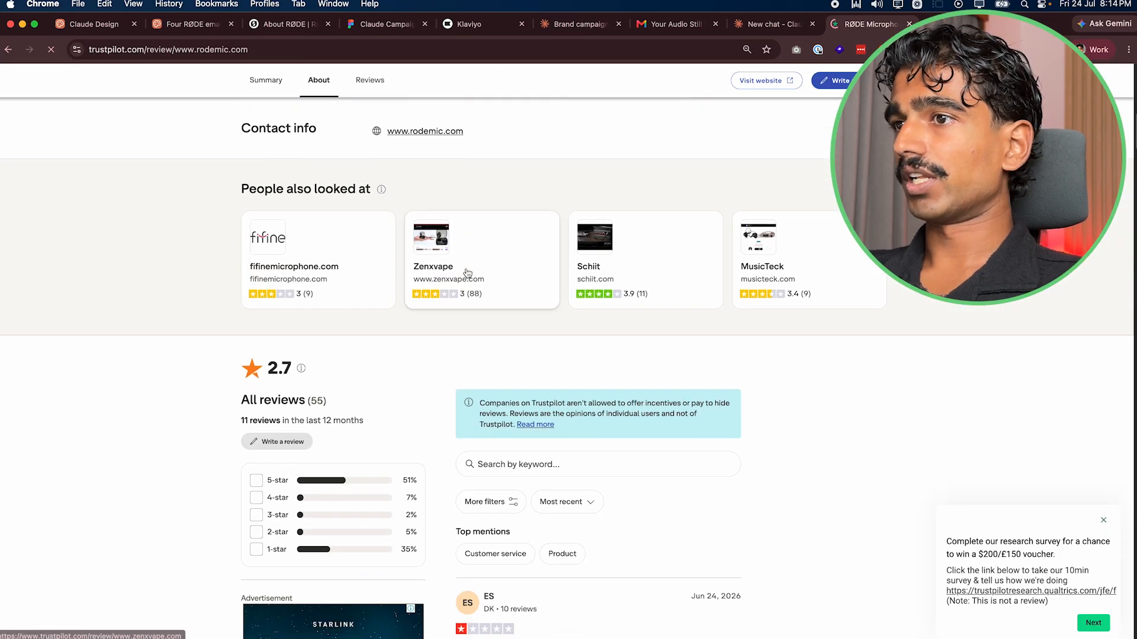
scroll(467, 366, "down", 3)
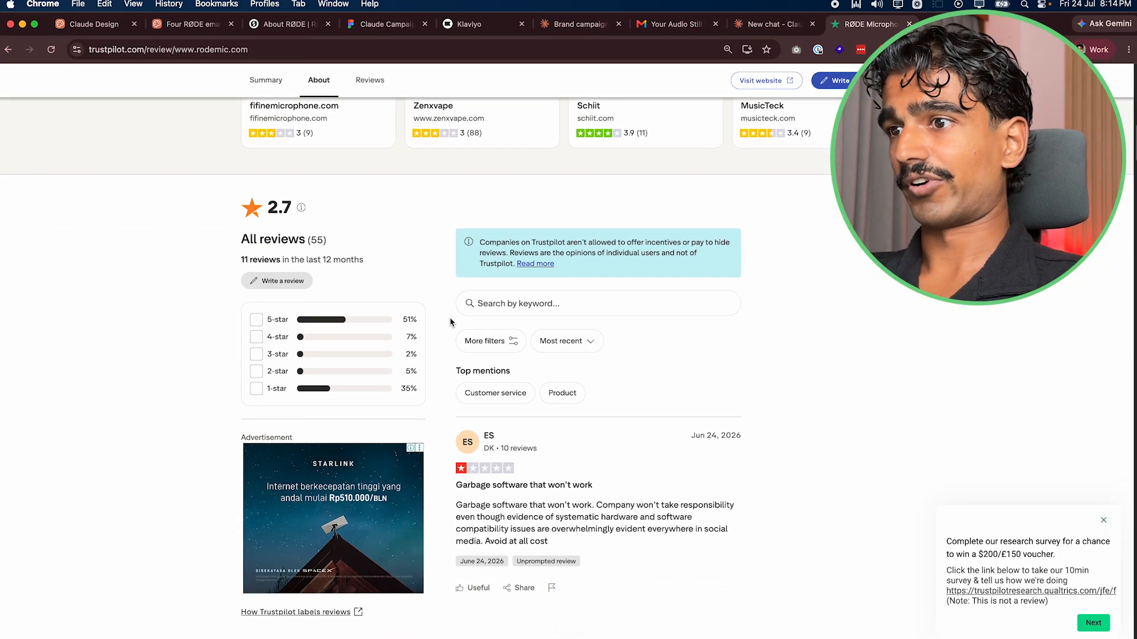
left_click_drag(745, 340, 717, 522)
scroll(717, 523, "down", 20)
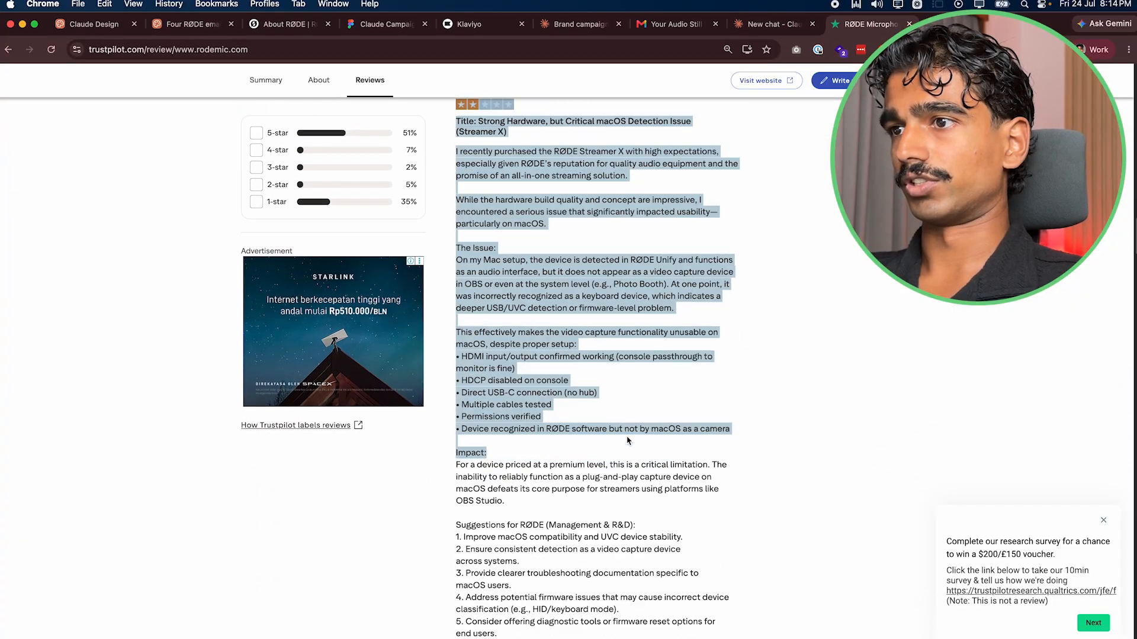
left_click(637, 410)
scroll(637, 410, "down", 15)
left_click_drag(637, 409, 675, 179)
scroll(611, 394, "down", 12)
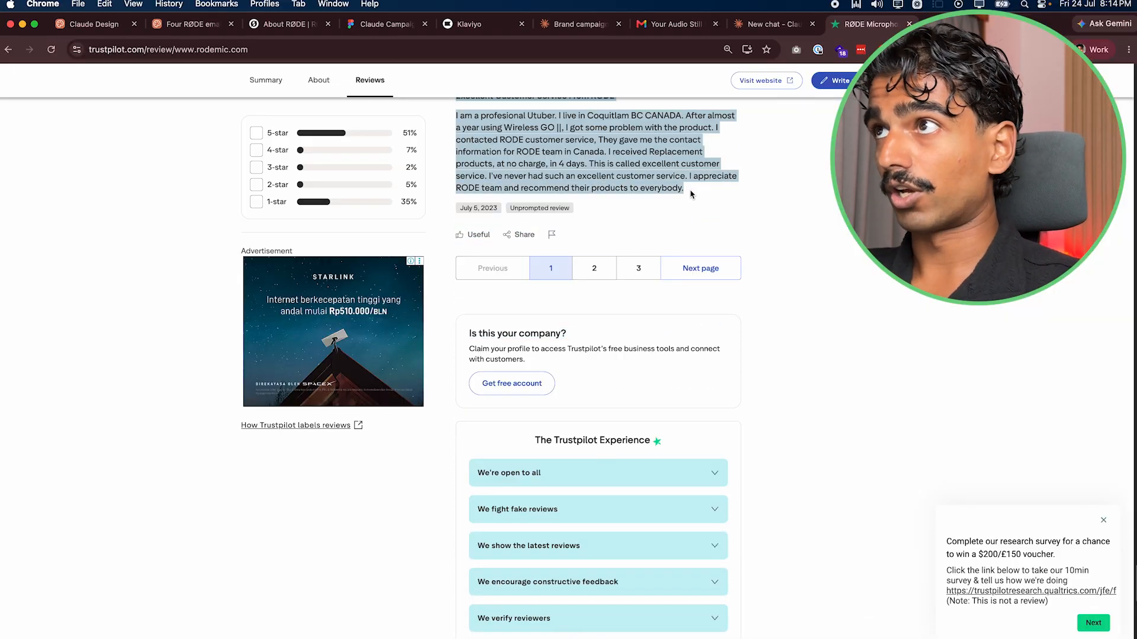
left_click(744, 27)
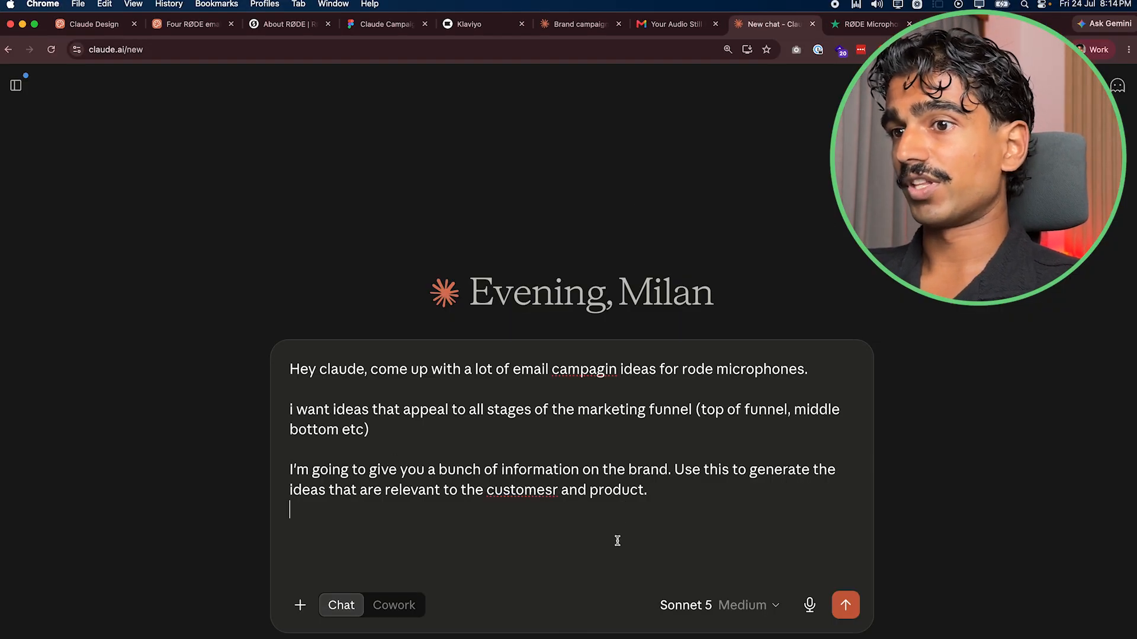
key("super+v")
- Open page 2 of the Trustpilot reviews, copy its reviews and bring them to the Claude prompt
left_click(867, 23)
scroll(590, 355, "up", 1)
left_click(590, 360)
scroll(591, 359, "down", 15)
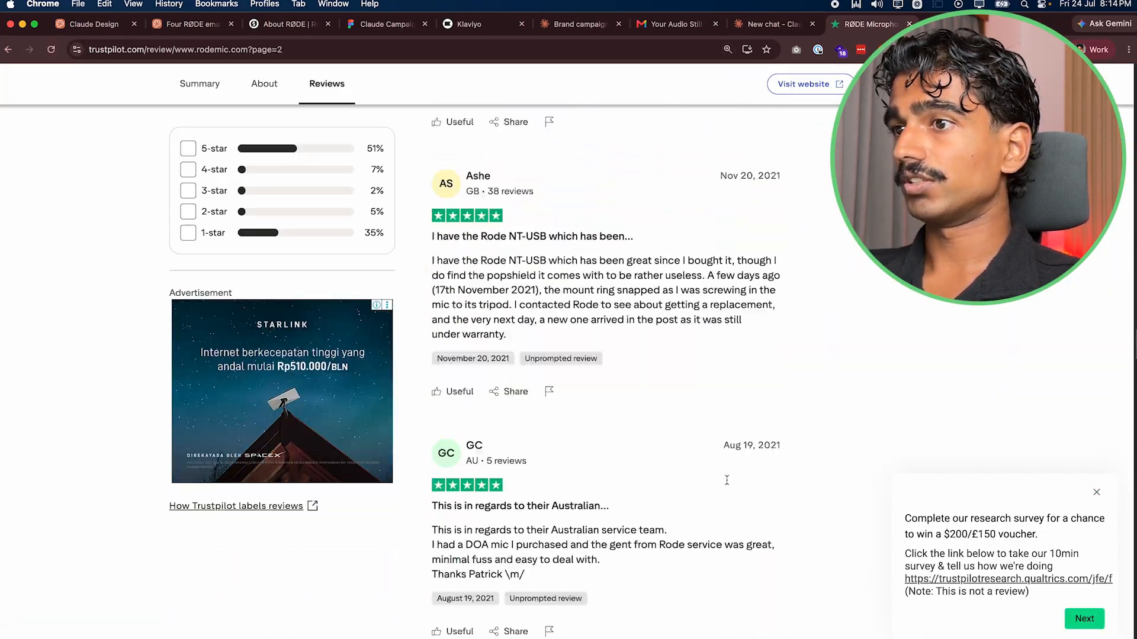
key("ctrl+shift+Tab")
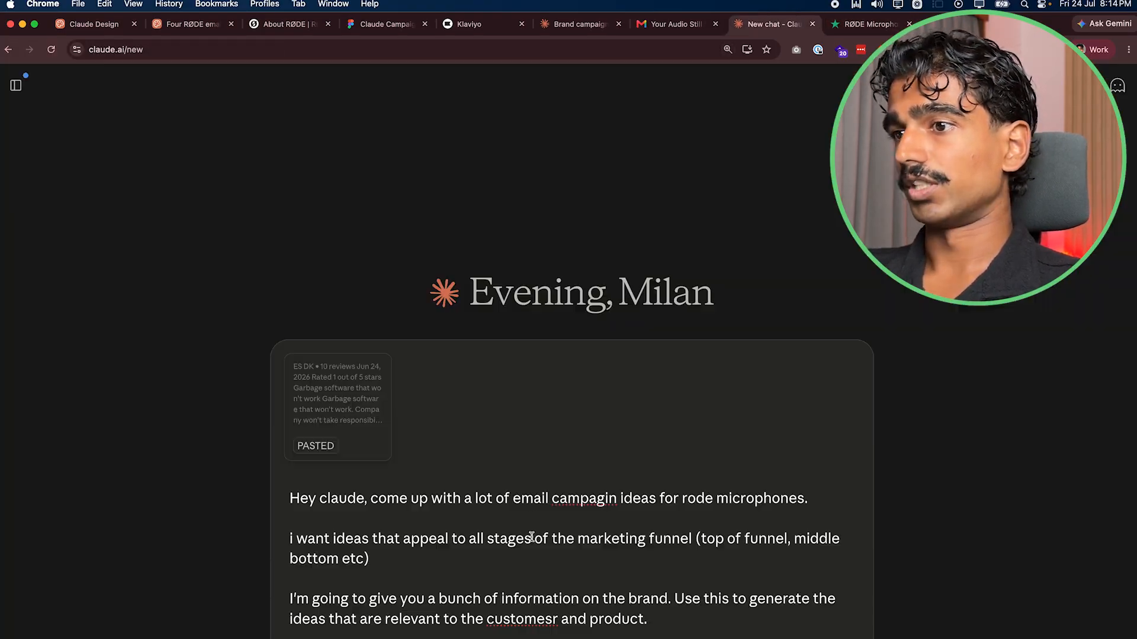
- Open page 3 of the Trustpilot reviews, copy all its reviews and paste them into the Claude prompt
key("ctrl+Tab")
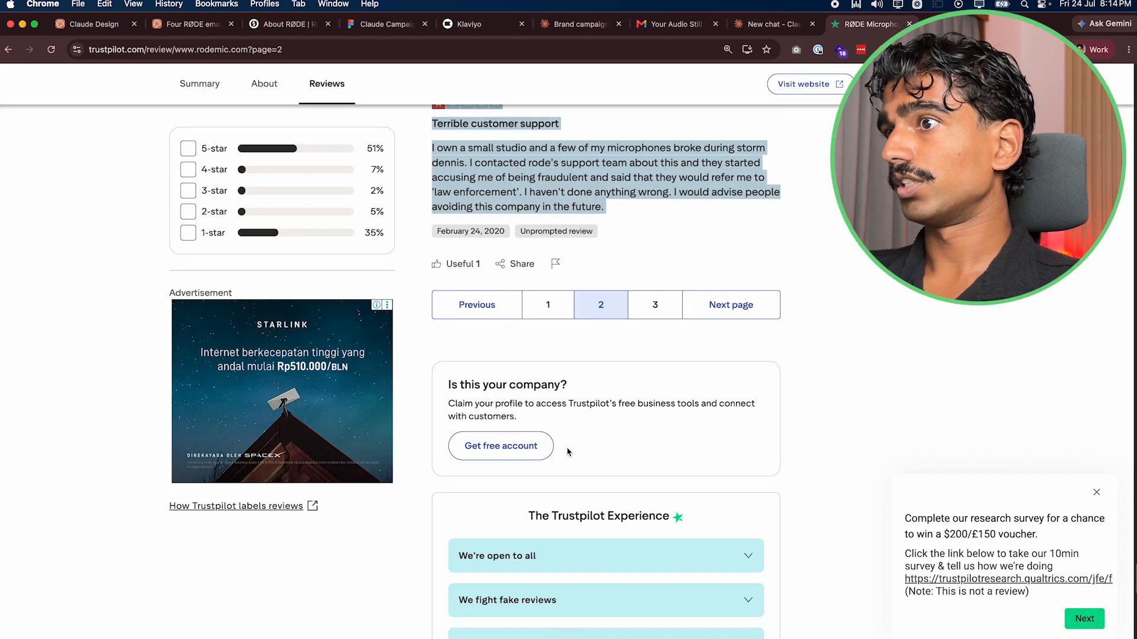
scroll(649, 344, "up", 10)
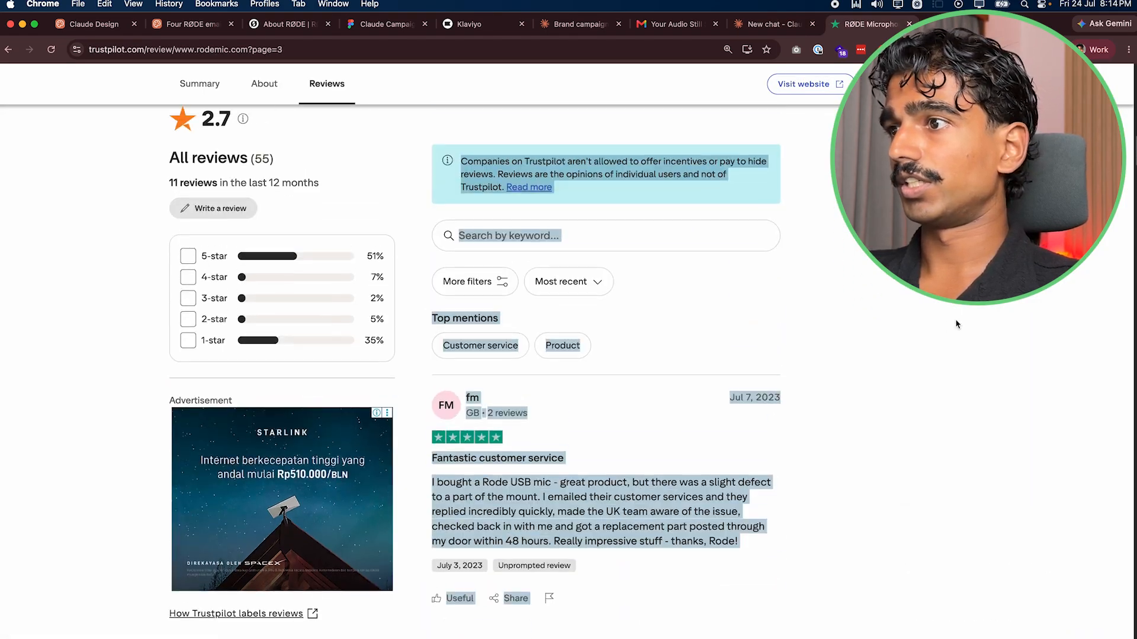
scroll(507, 440, "down", 15)
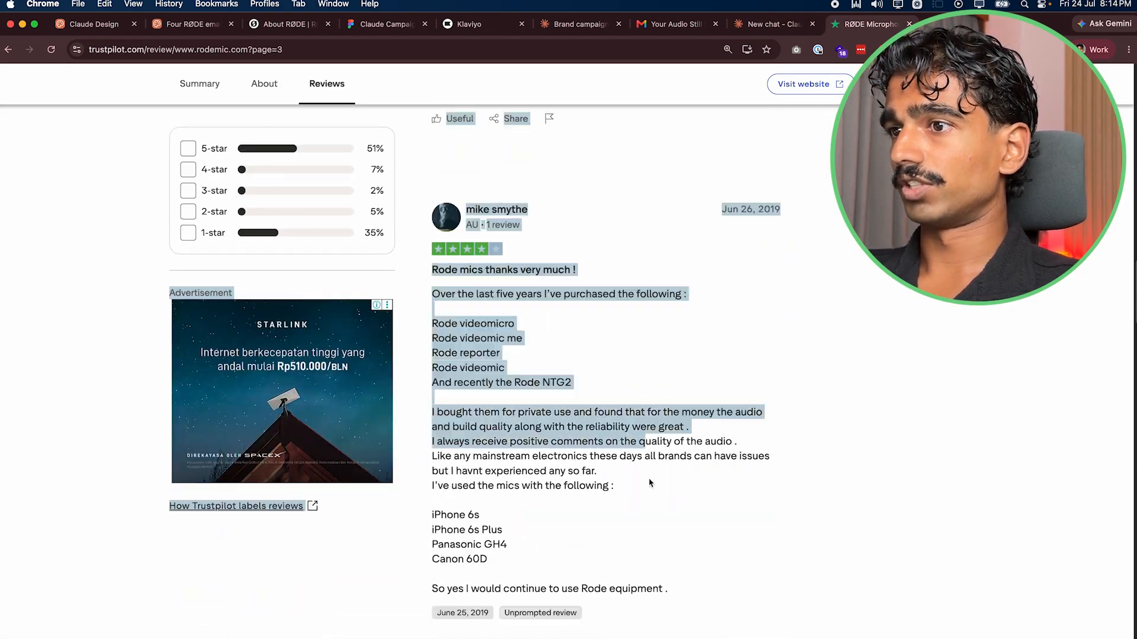
key("ctrl+c")
key("ctrl+shift+Tab")
key("ctrl+v")
key("super+v")
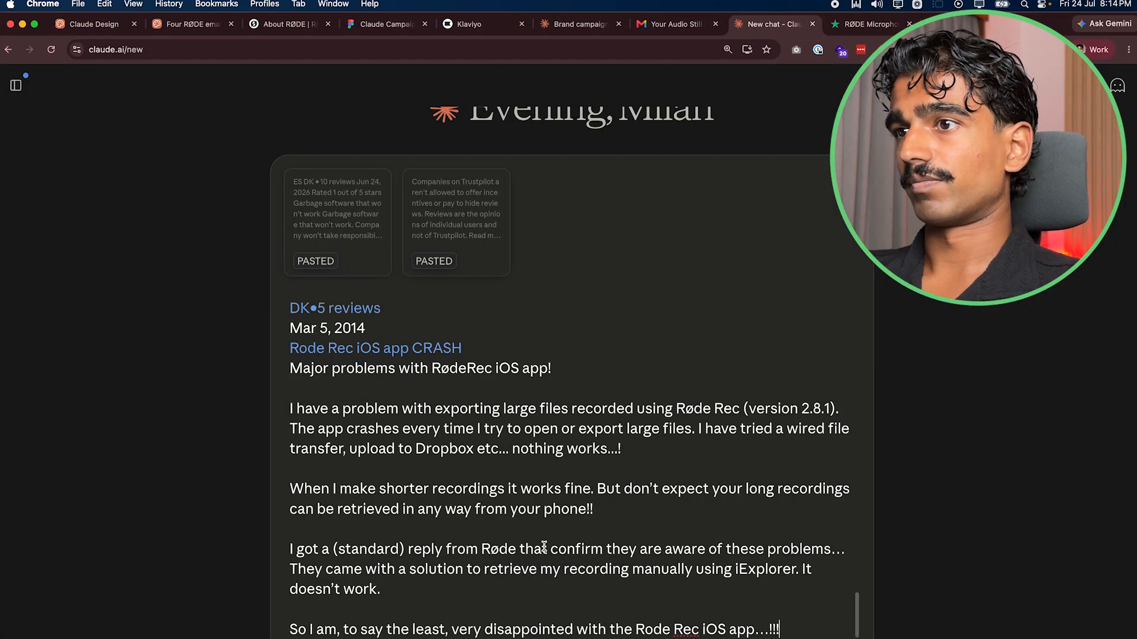
scroll(507, 344, "up", 5)
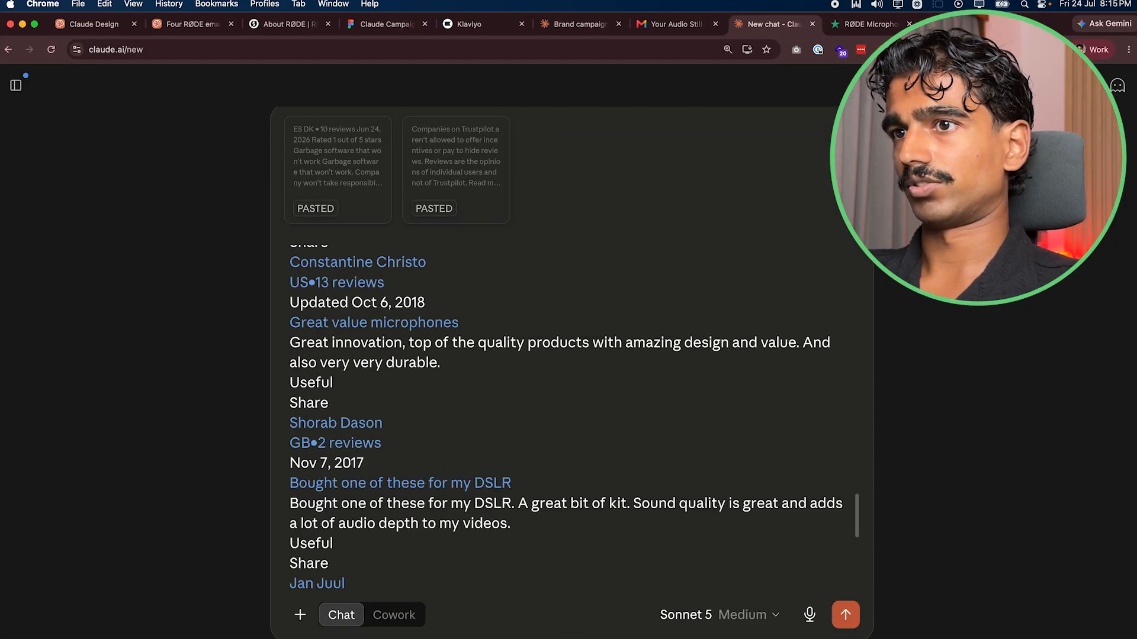
key("super+z")
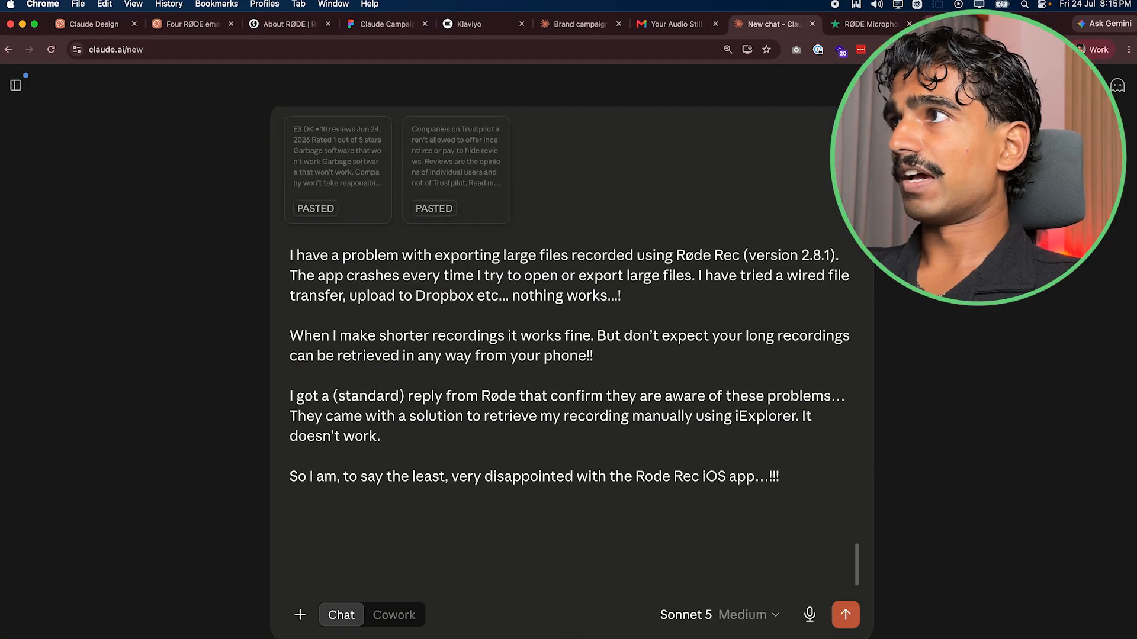
- Search Google in a new tab for "rode microphones" and open RØDE's Microphones (International) page
key("ctrl+Tab")
key("ctrl+Tab")
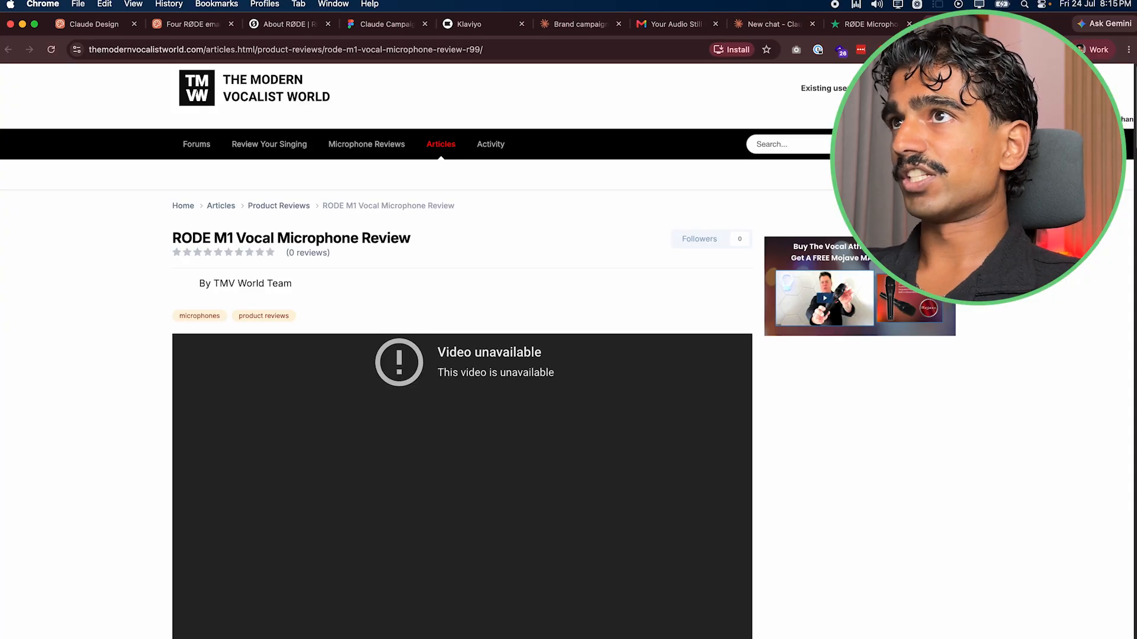
key("super+t")
type("rode mic")
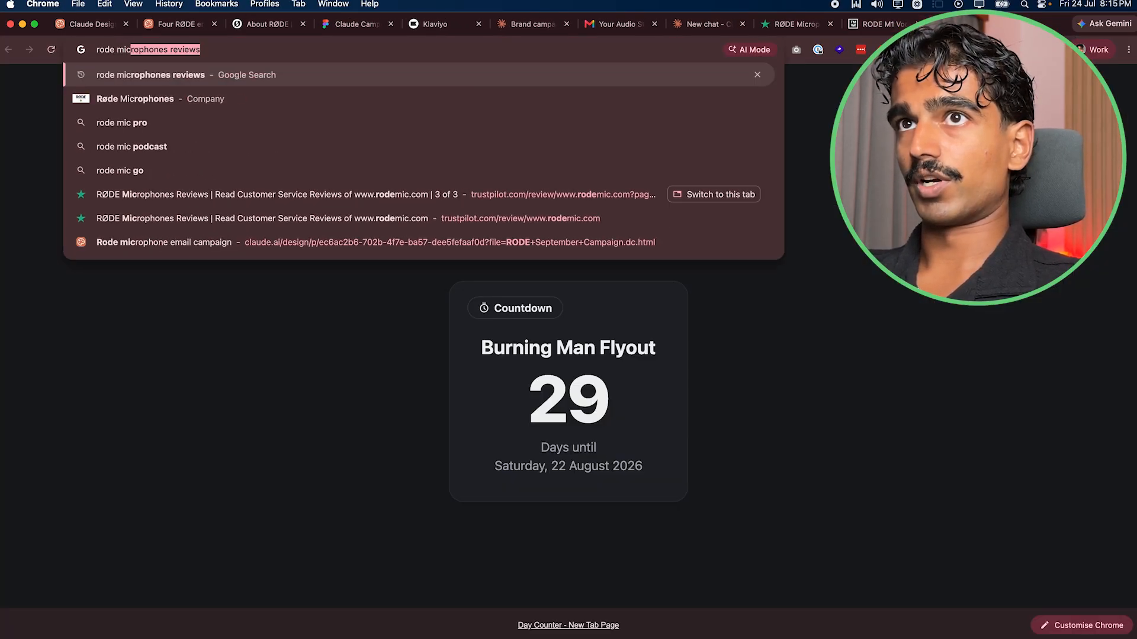
type("rophones")
key("Return")
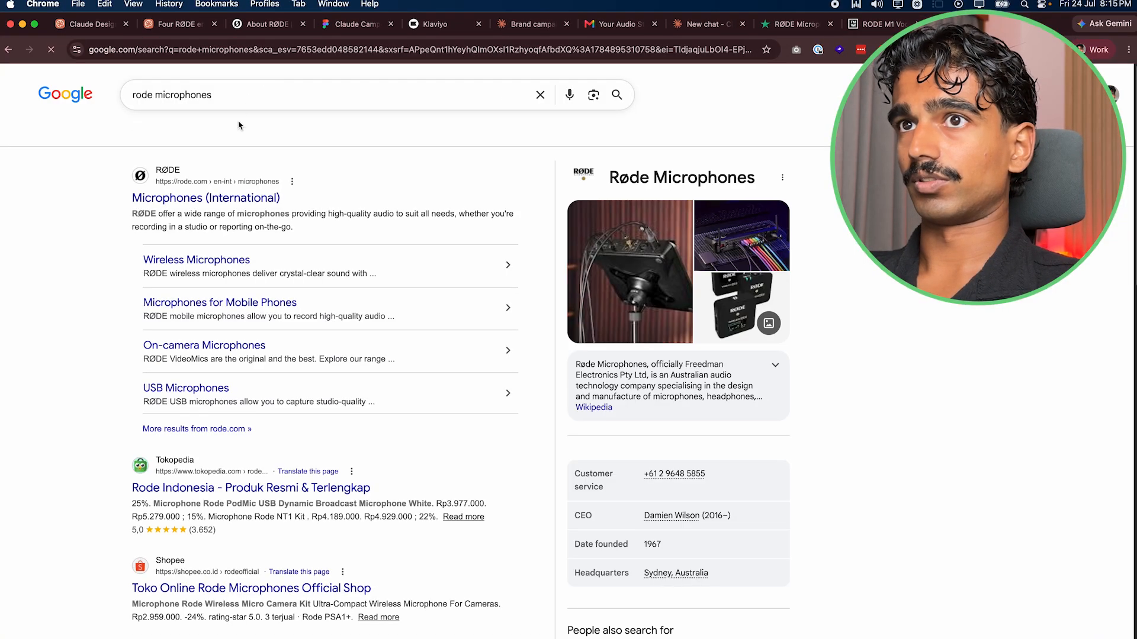
left_click(217, 206)
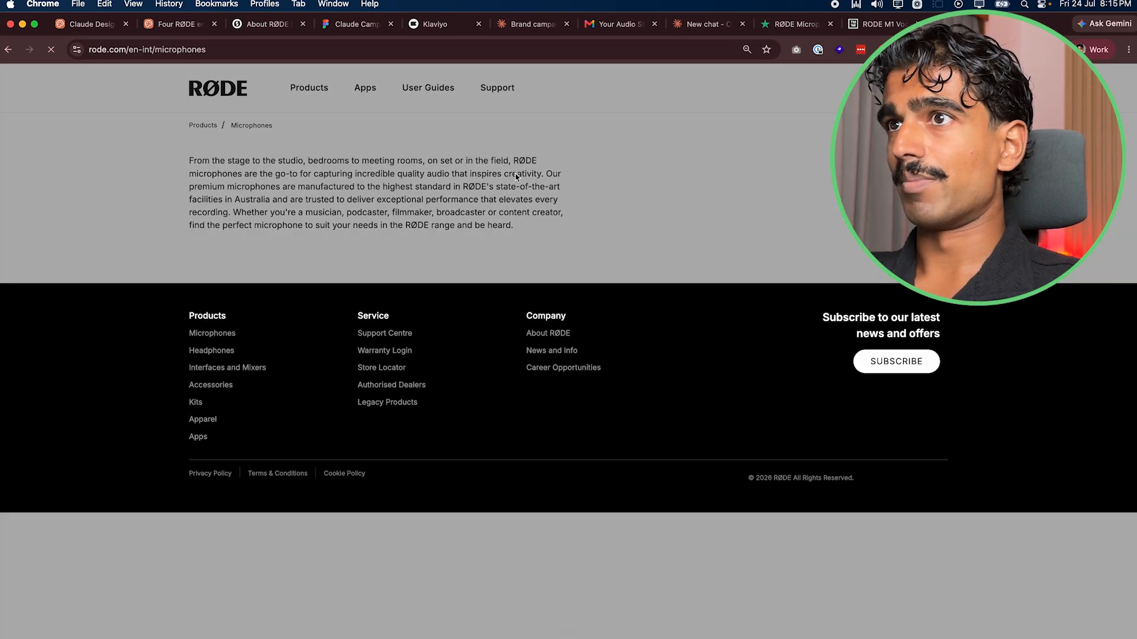
- Open the About RØDE page from the site footer, copy all its text and paste it into the Claude prompt
scroll(403, 166, "down", 15)
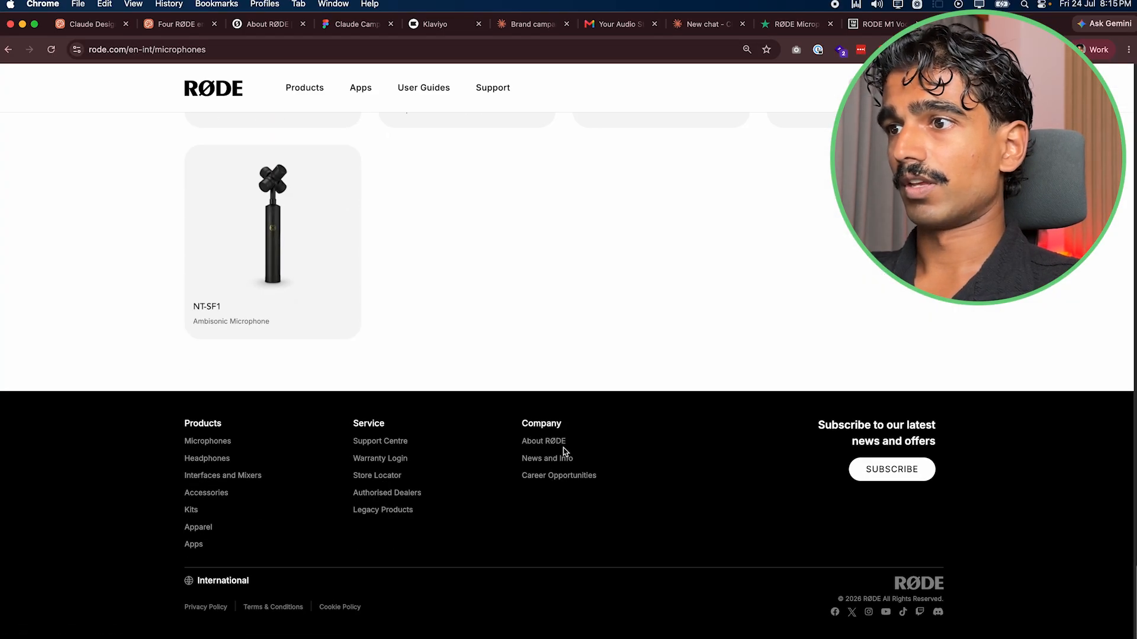
left_click(543, 441)
scroll(651, 385, "down", 20)
key("super+a")
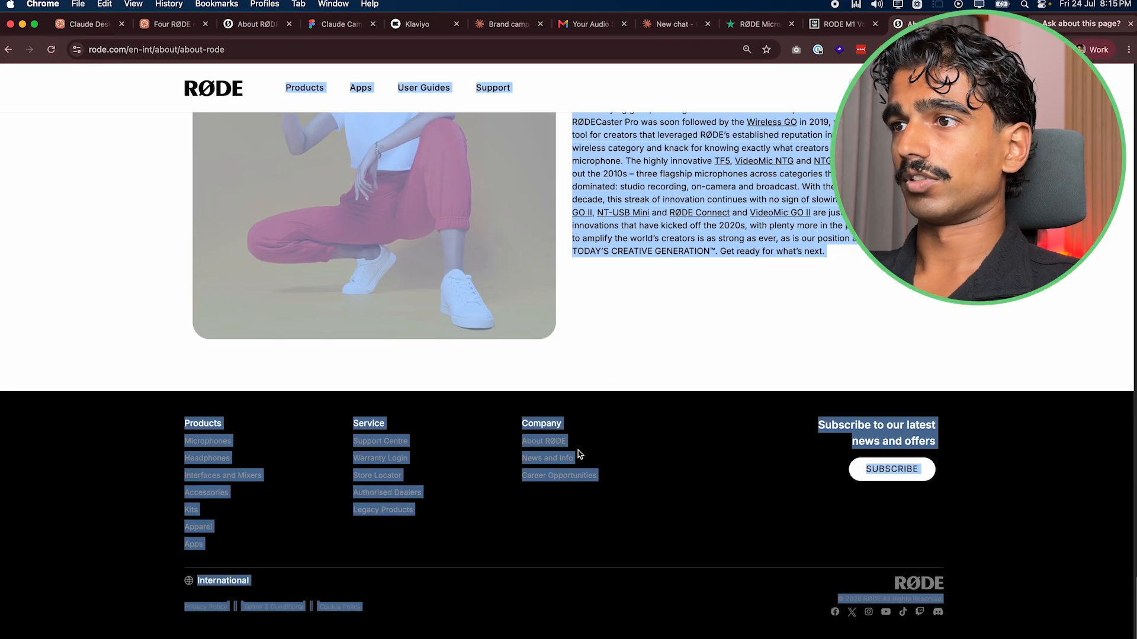
key("super+w")
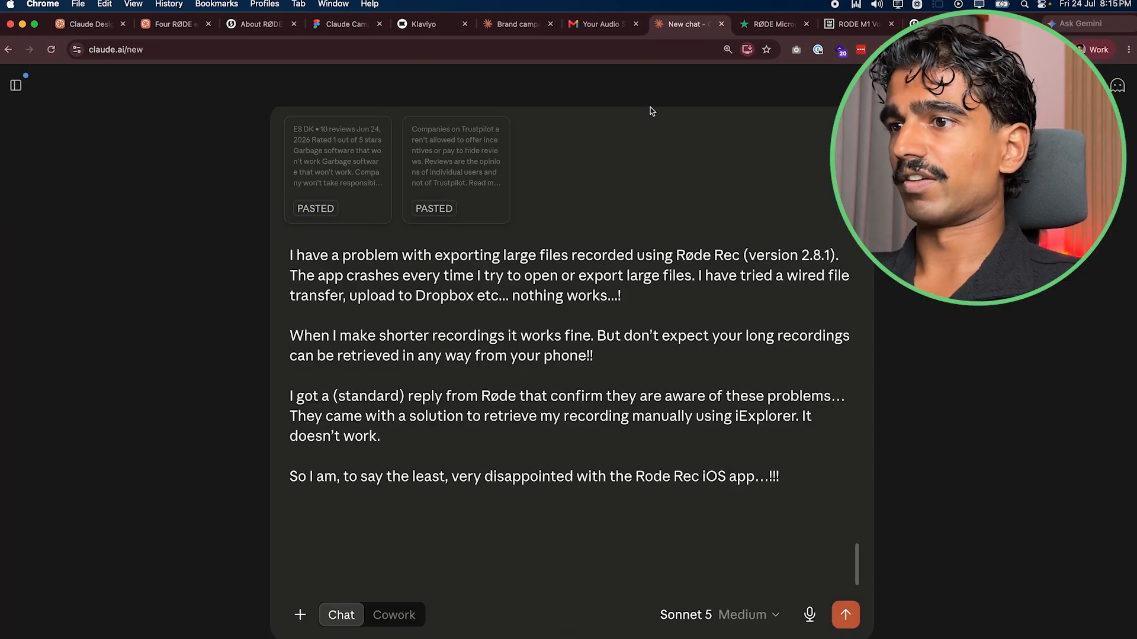
key("super+v")
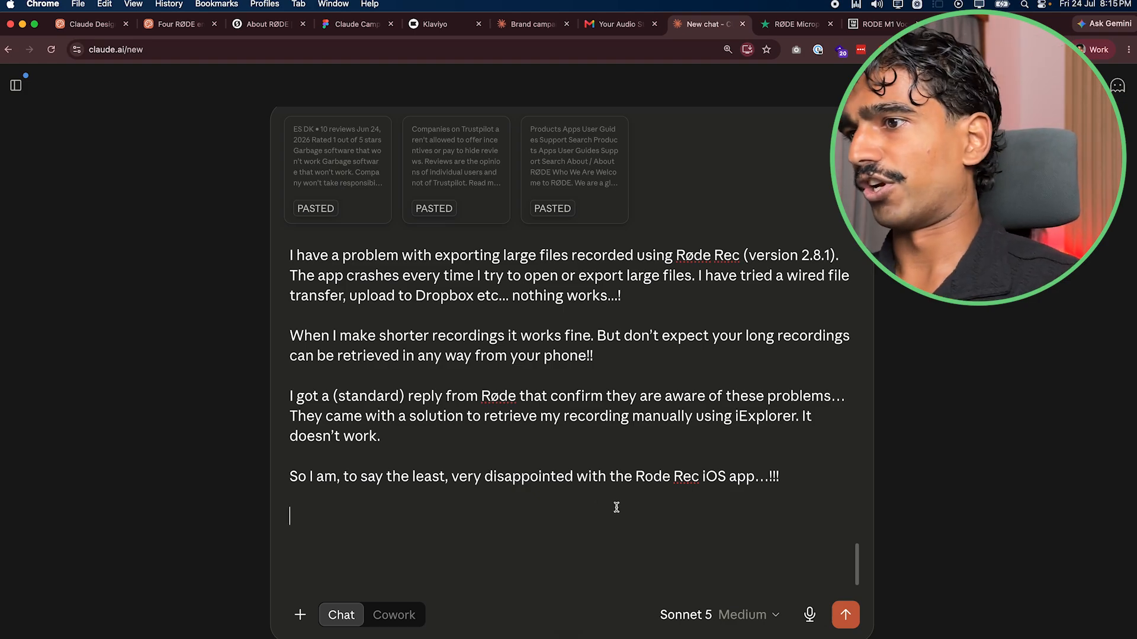
- Send the campaign-ideas prompt with the pasted reviews and brand information to Claude, and view the other available models
scroll(685, 500, "up", 20)
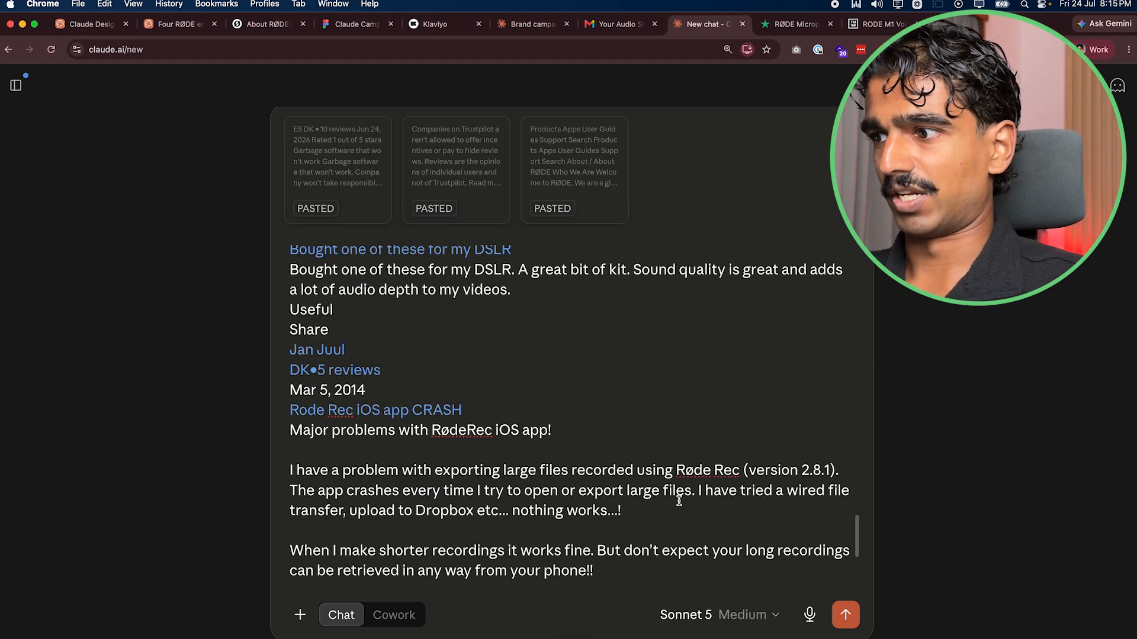
left_click(845, 616)
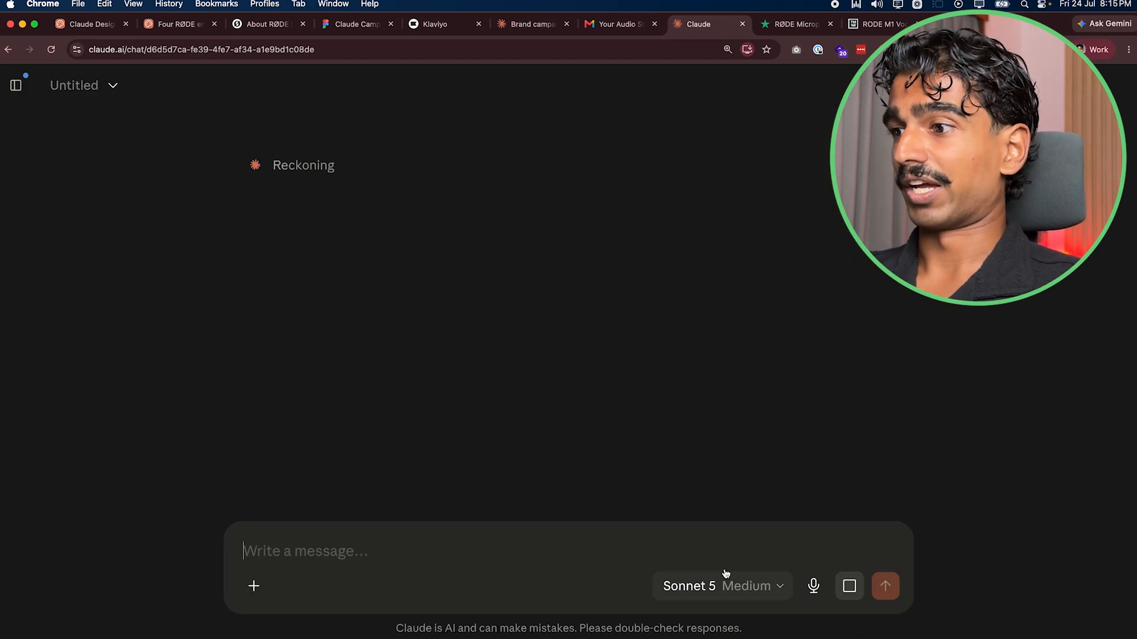
left_click(760, 586)
mouse_move(746, 548)
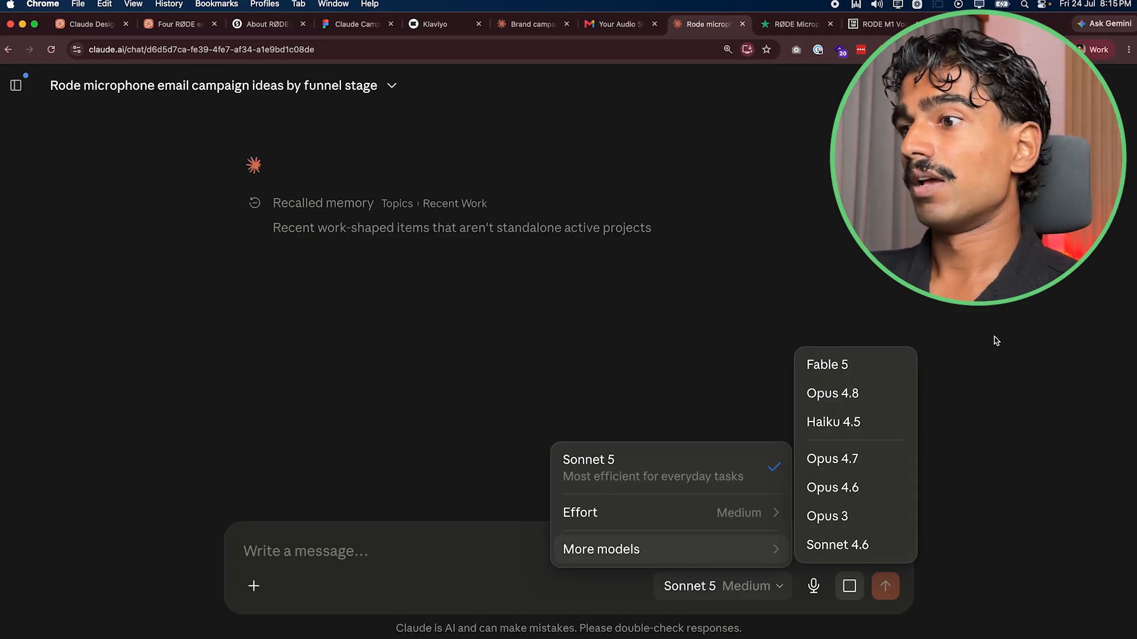
left_click(702, 296)
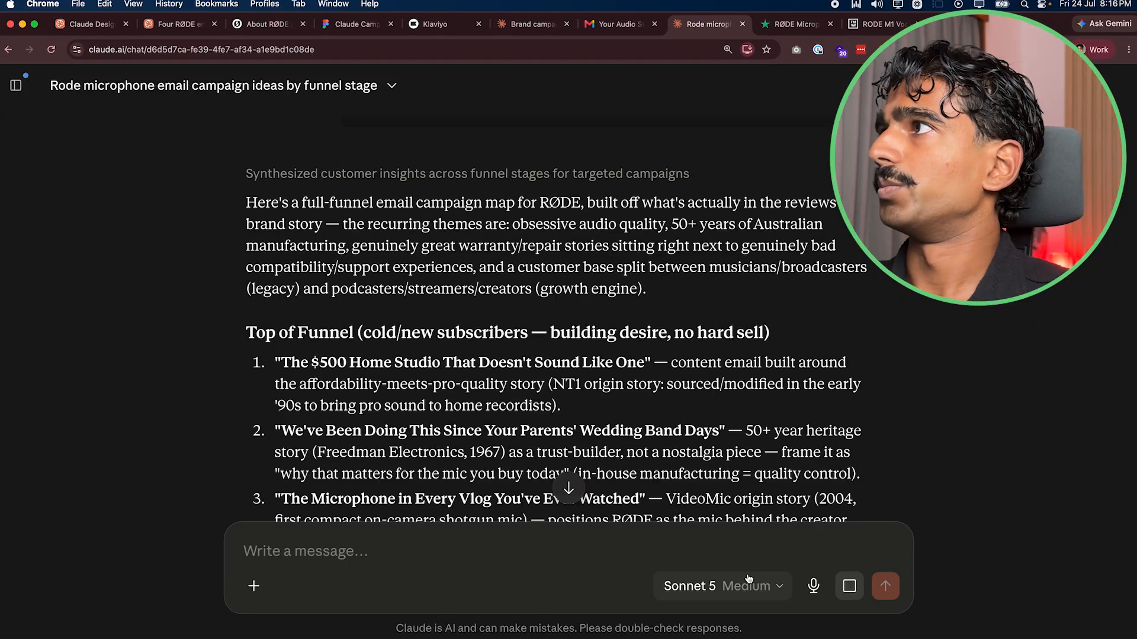
left_click_drag(245, 202, 822, 489)
scroll(557, 296, "down", 3)
left_click(822, 489)
scroll(230, 250, "down", 7)
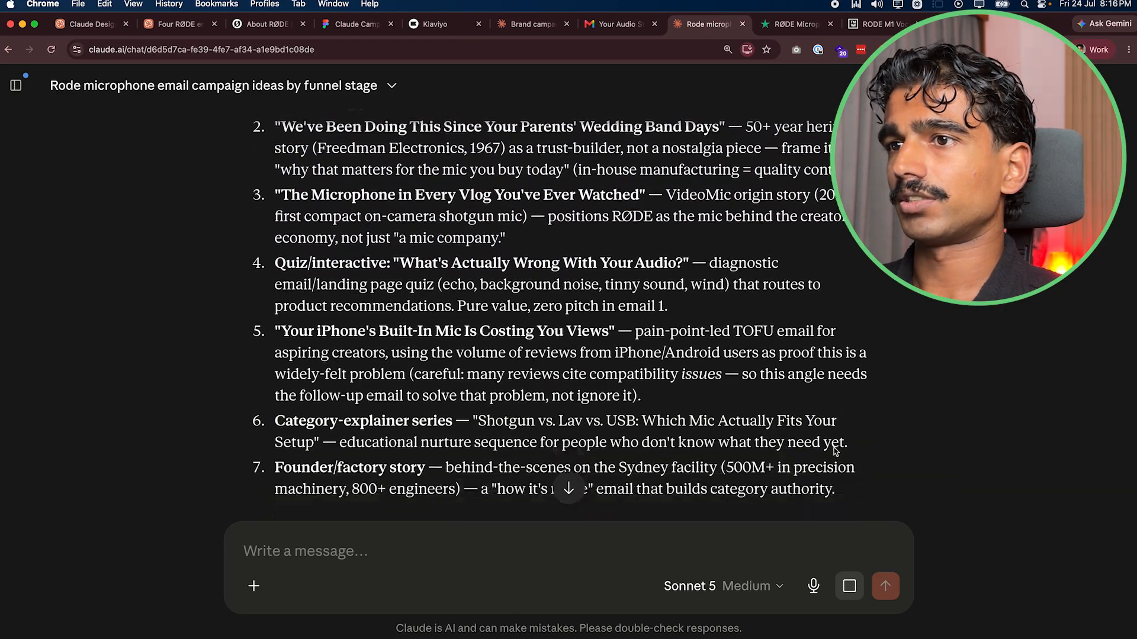
left_click_drag(231, 249, 489, 348)
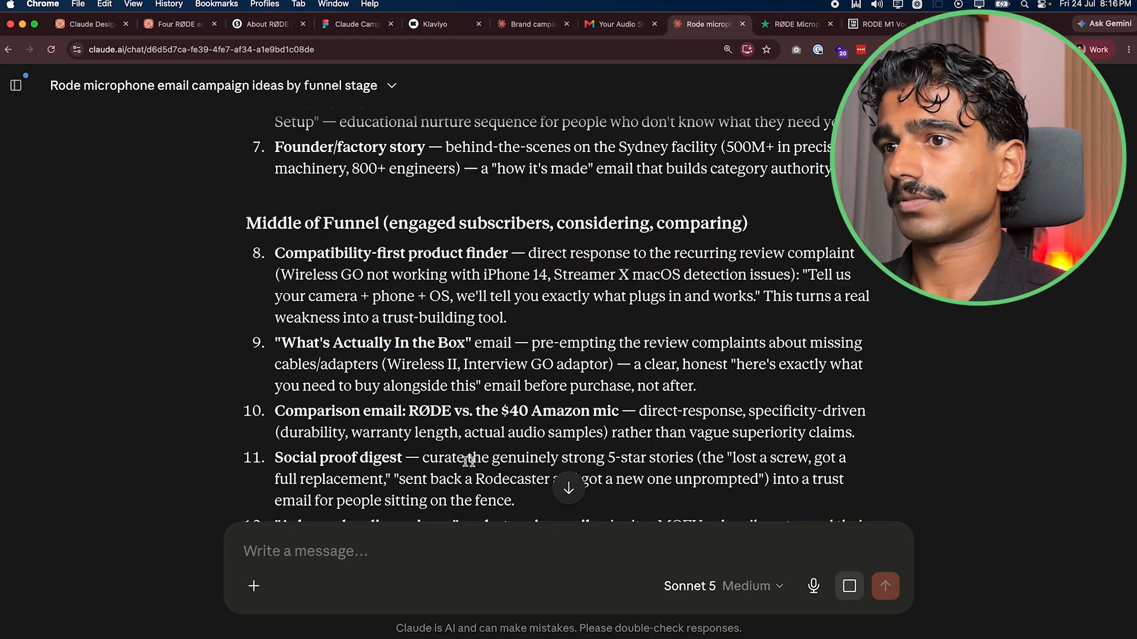
scroll(344, 416, "down", 5)
scroll(344, 416, "down", 3)
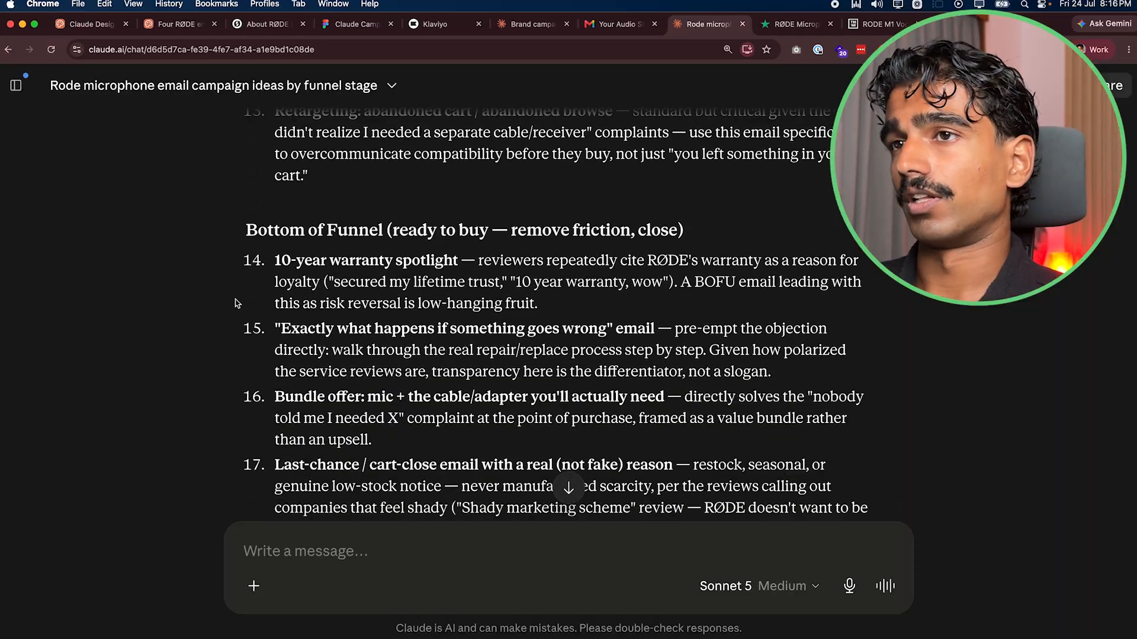
scroll(263, 331, "down", 2)
scroll(263, 330, "up", 8)
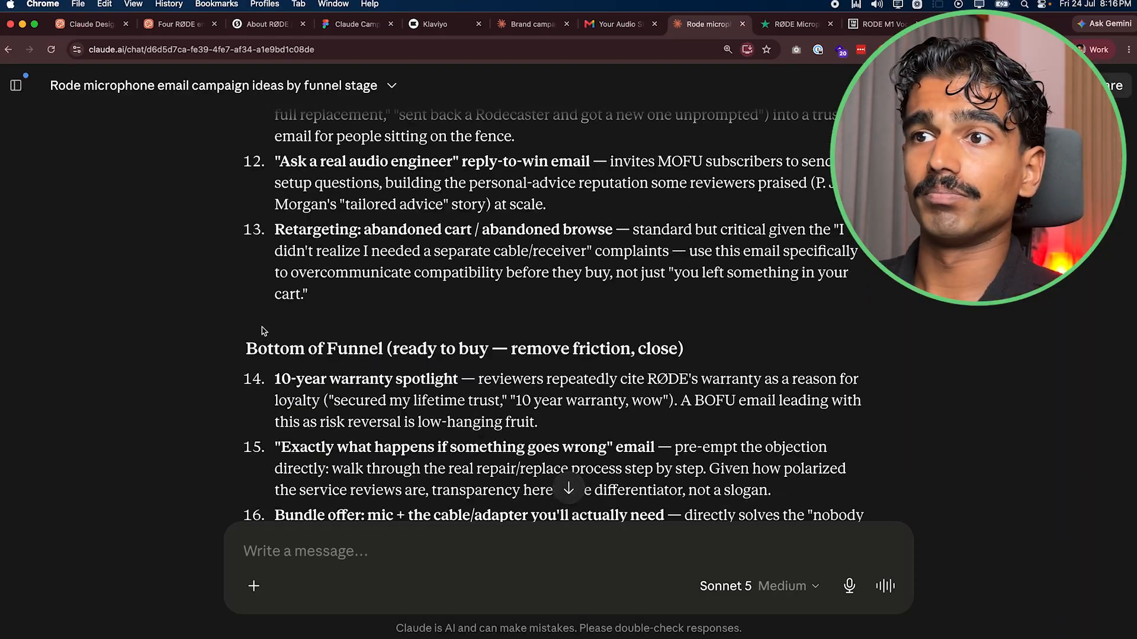
- Review the RØDE email campaign ideas from the post-purchase section back through the top-of-funnel list
scroll(263, 331, "down", 10)
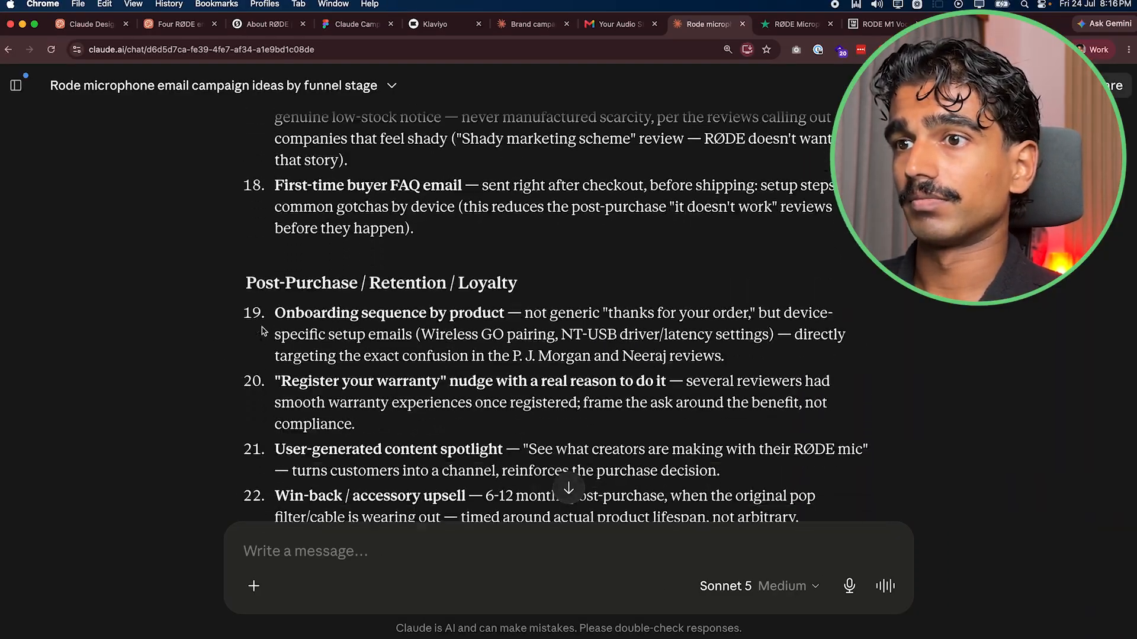
left_click_drag(247, 227, 663, 315)
left_click_drag(513, 300, 356, 367)
left_click(188, 239)
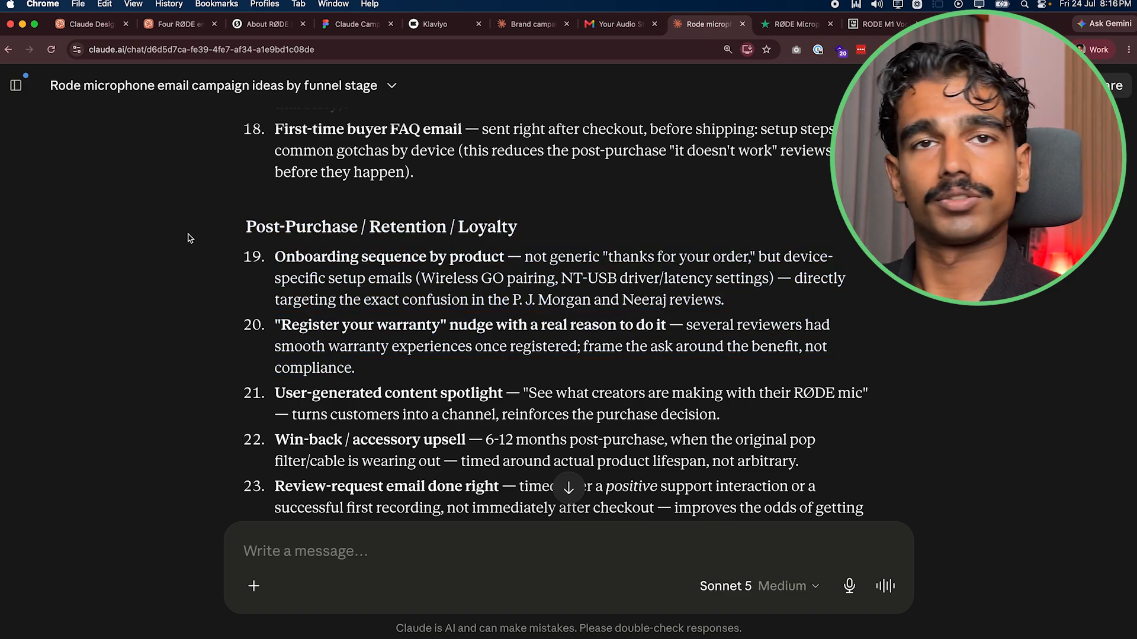
scroll(189, 238, "down", 3)
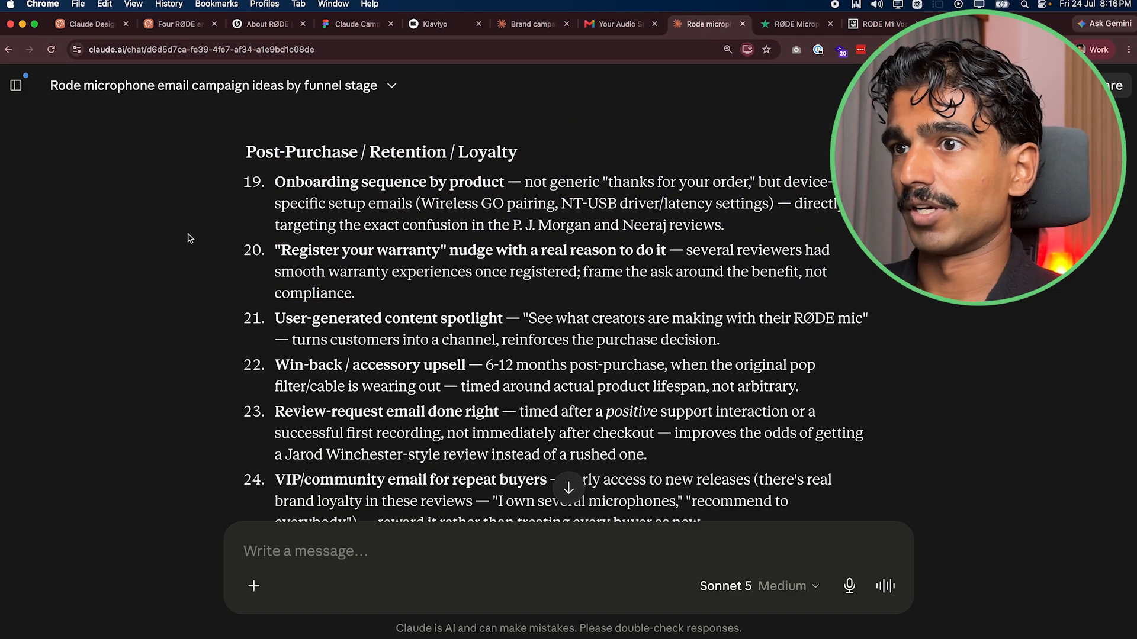
scroll(189, 238, "up", 20)
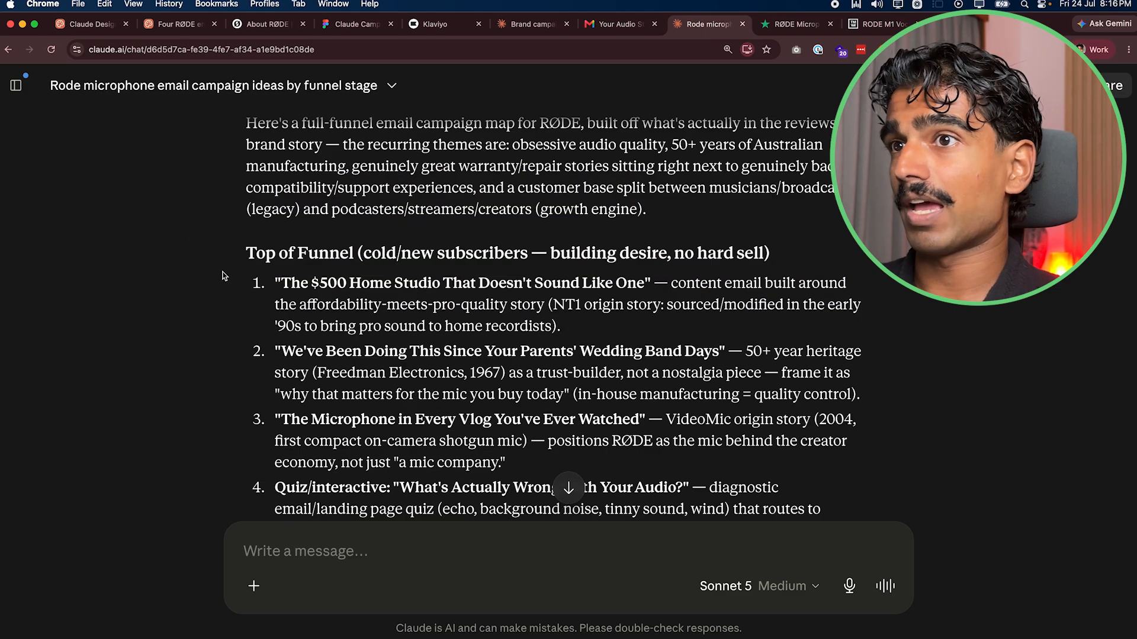
scroll(223, 276, "down", 1)
scroll(226, 269, "down", 1)
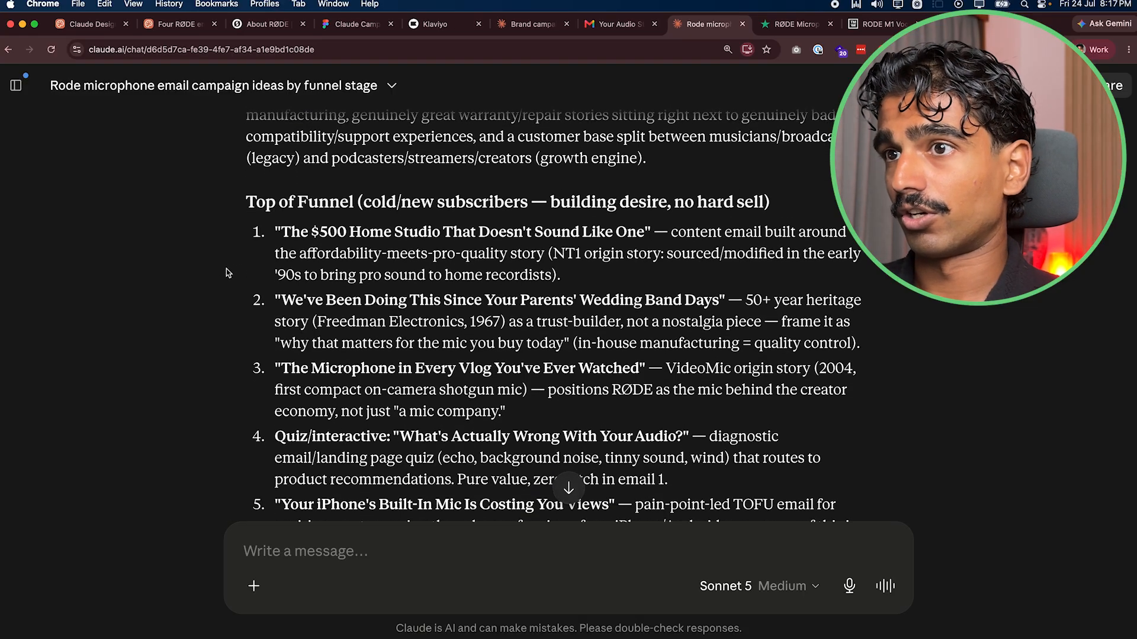
triple_click(587, 395)
left_click(587, 395)
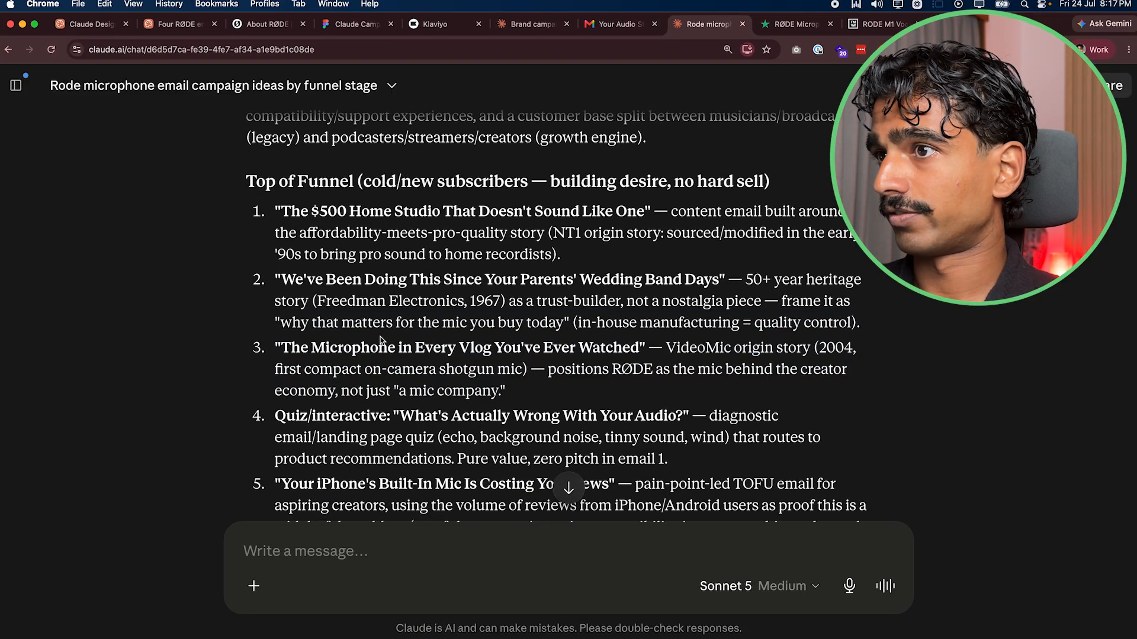
scroll(771, 391, "down", 1)
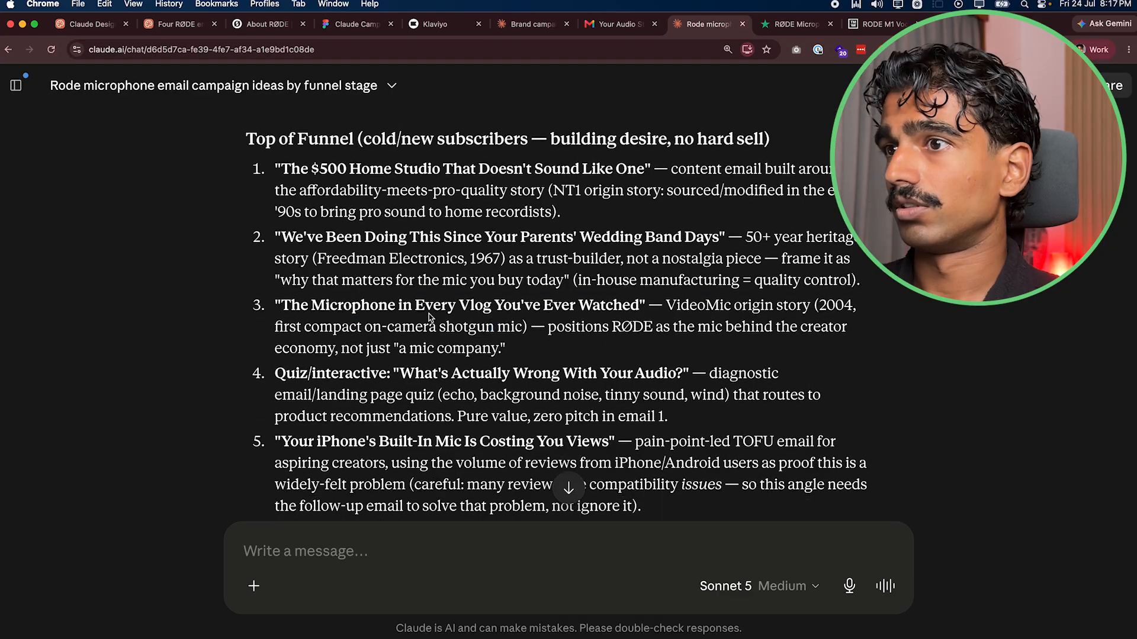
- Copy the top-of-funnel idea "Your iPhone's Built-In Mic Is Costing You Views" with its description into the new message
triple_click(772, 391)
left_click(264, 380)
scroll(264, 331, "down", 4)
left_click_drag(264, 318, 706, 386)
key("super+c")
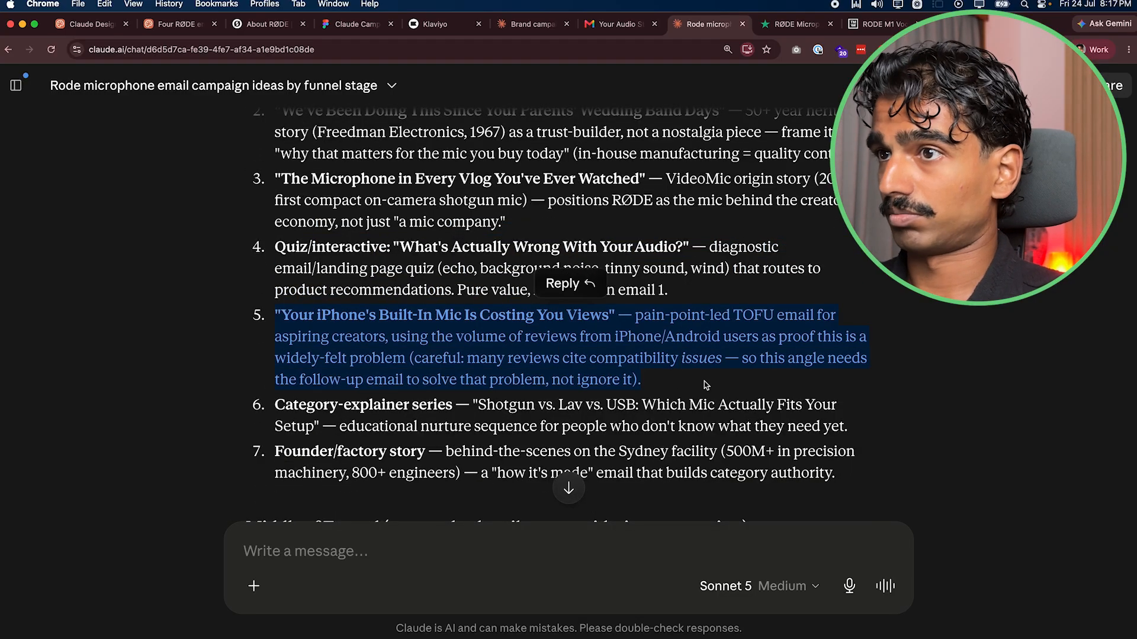
left_click(424, 540)
key("super+v")
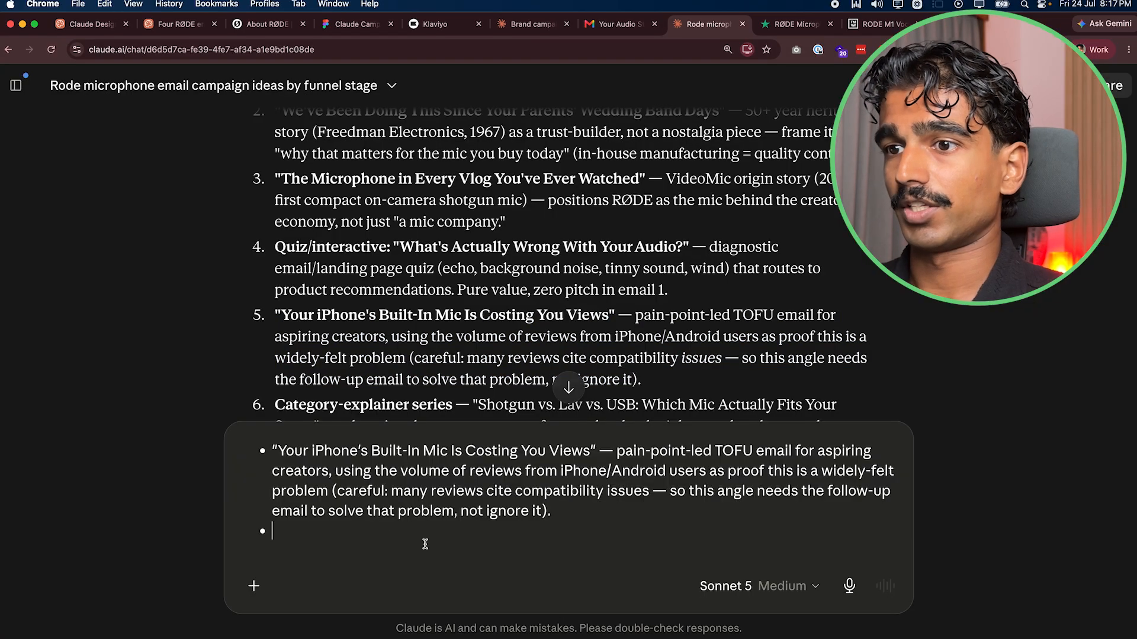
- Add the middle-of-funnel idea "What's Actually In the Box" with its full description as the next bullet in the message draft
scroll(421, 271, "down", 3)
scroll(421, 272, "down", 2)
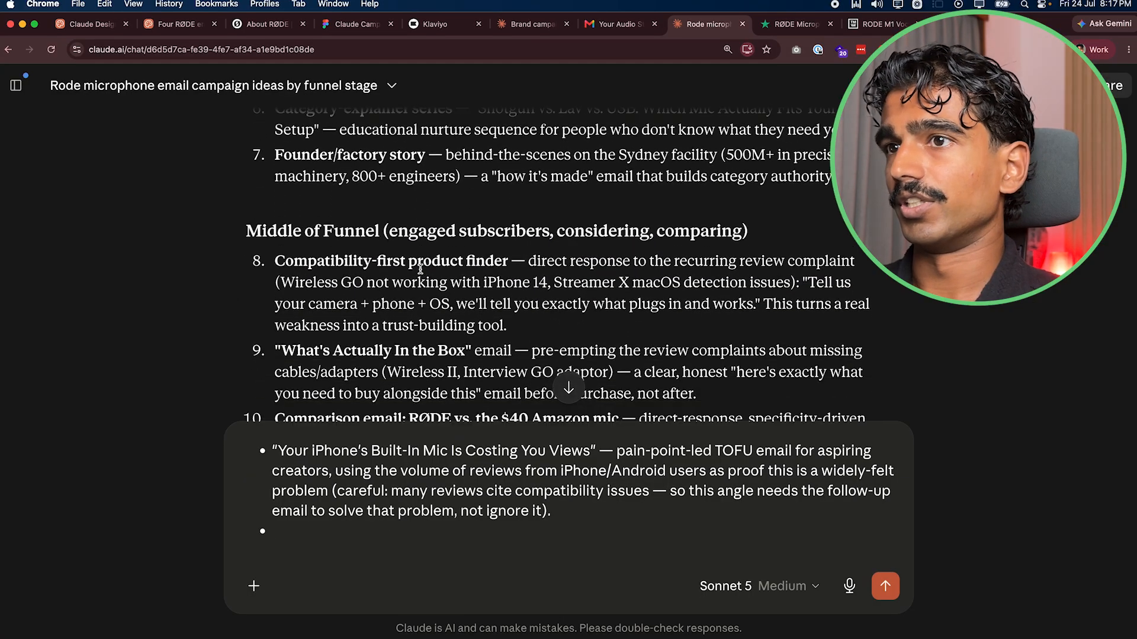
key("super+plus")
scroll(435, 261, "down", 1)
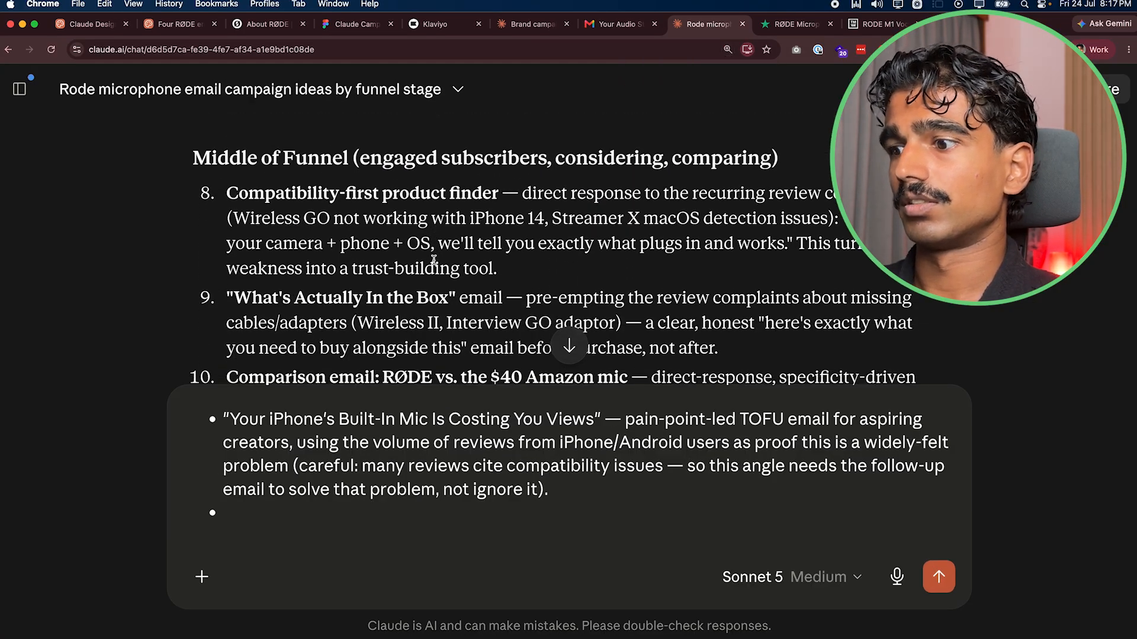
key("super+minus")
triple_click(320, 248)
key("super+c")
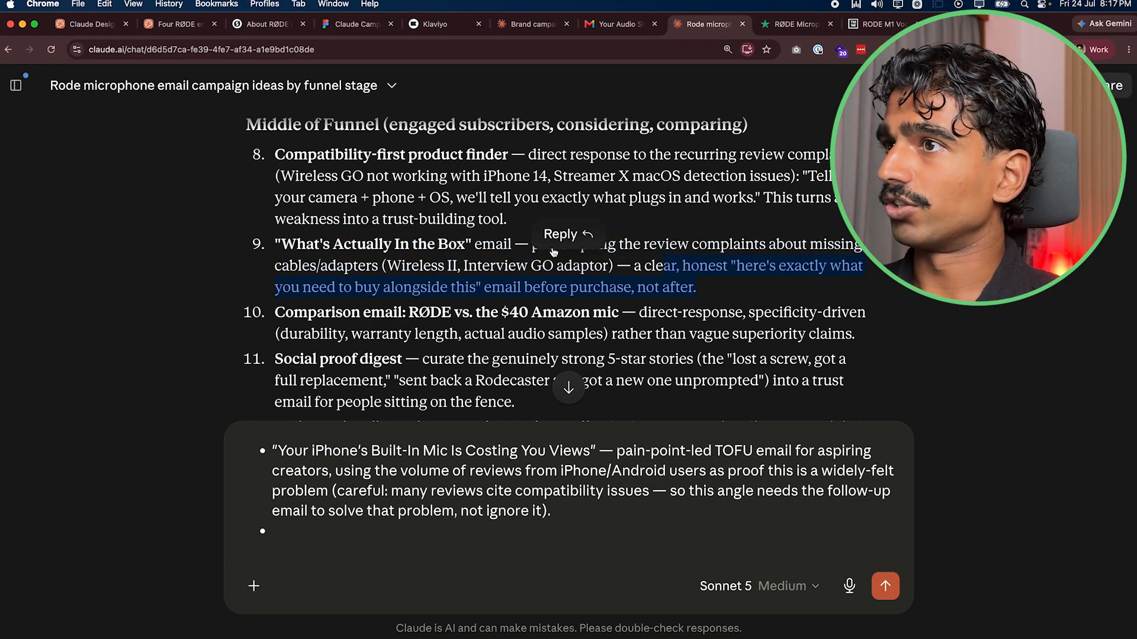
left_click(543, 251)
left_click_drag(619, 248, 824, 249)
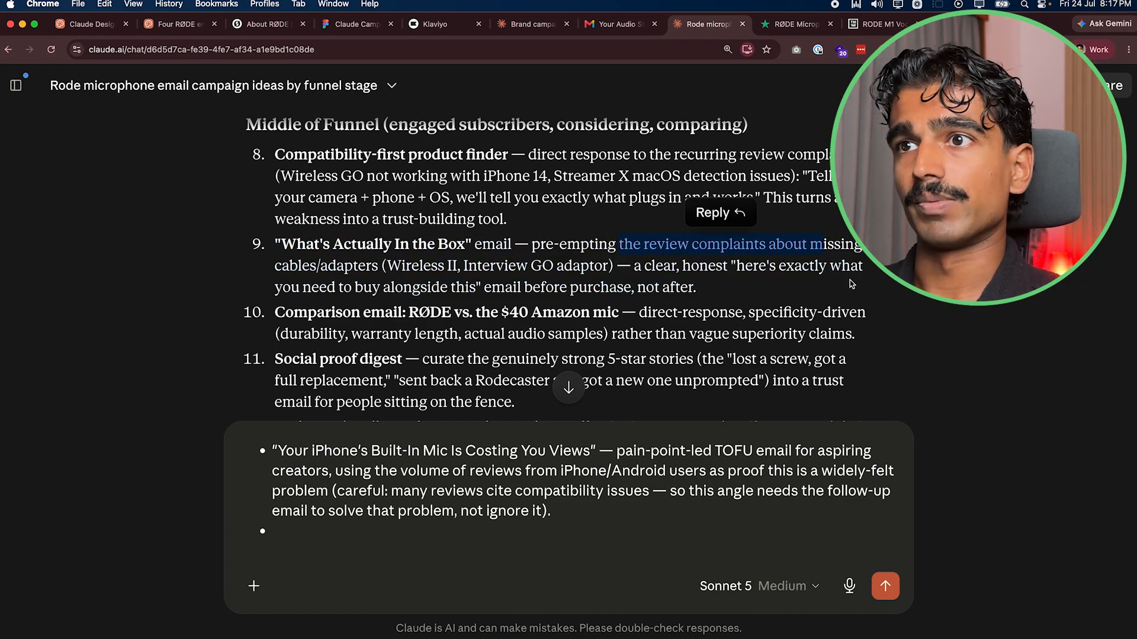
left_click_drag(386, 265, 826, 266)
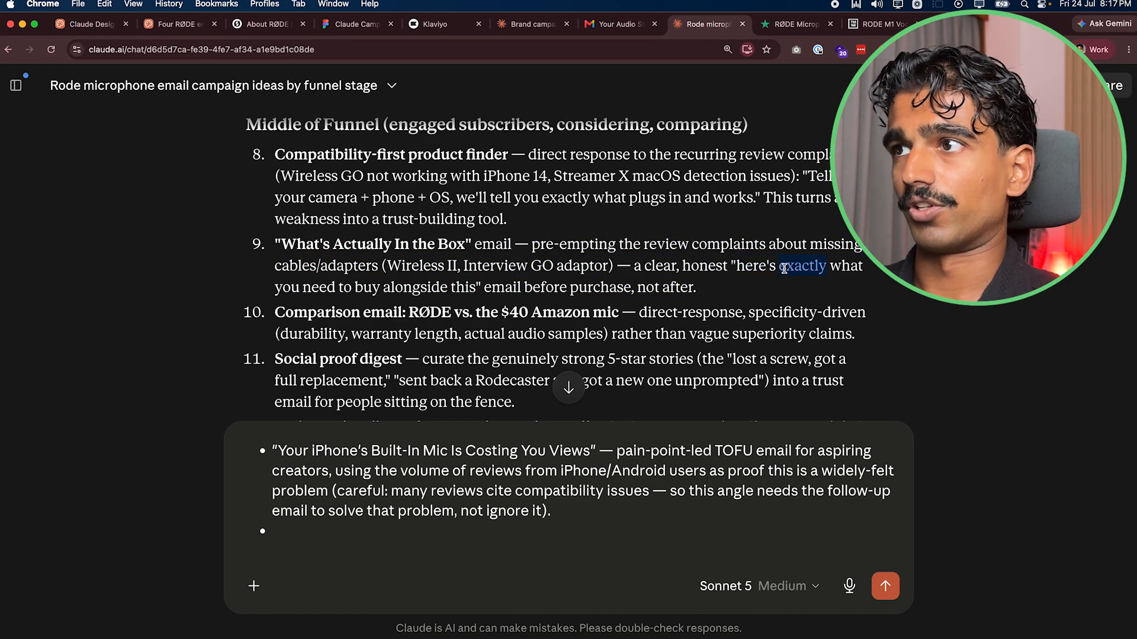
left_click(386, 573)
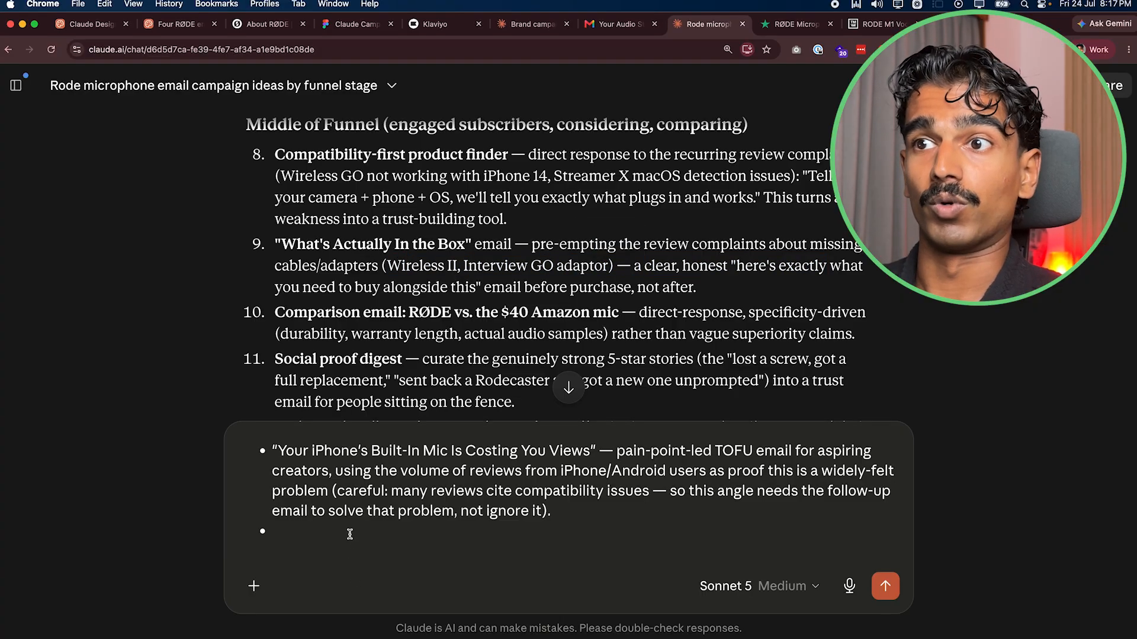
key("super+v")
- Add the bottom-of-funnel idea "10-year warranty spotlight" with its full description as the third bullet in the message draft
scroll(444, 267, "down", 2)
triple_click(444, 283)
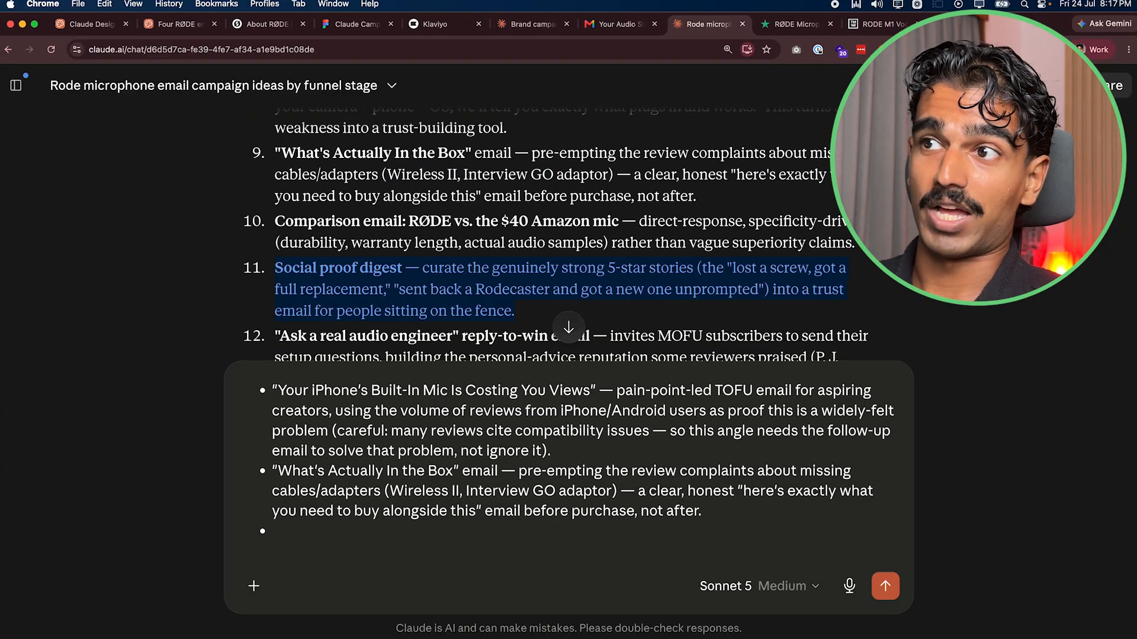
double_click(492, 289)
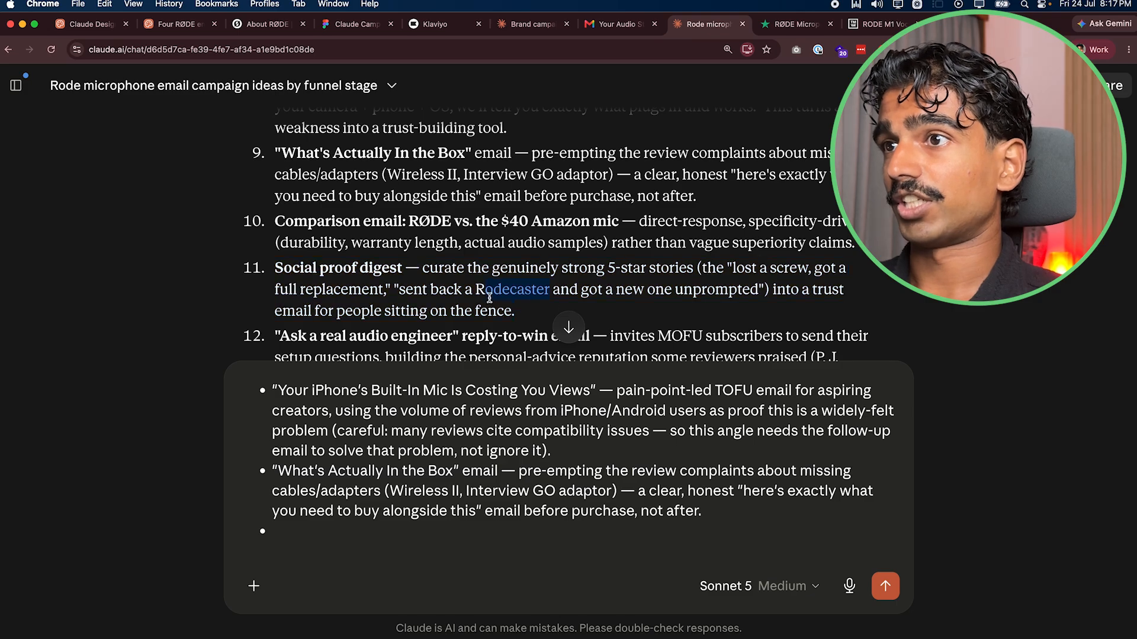
scroll(489, 298, "down", 3)
scroll(327, 201, "down", 4)
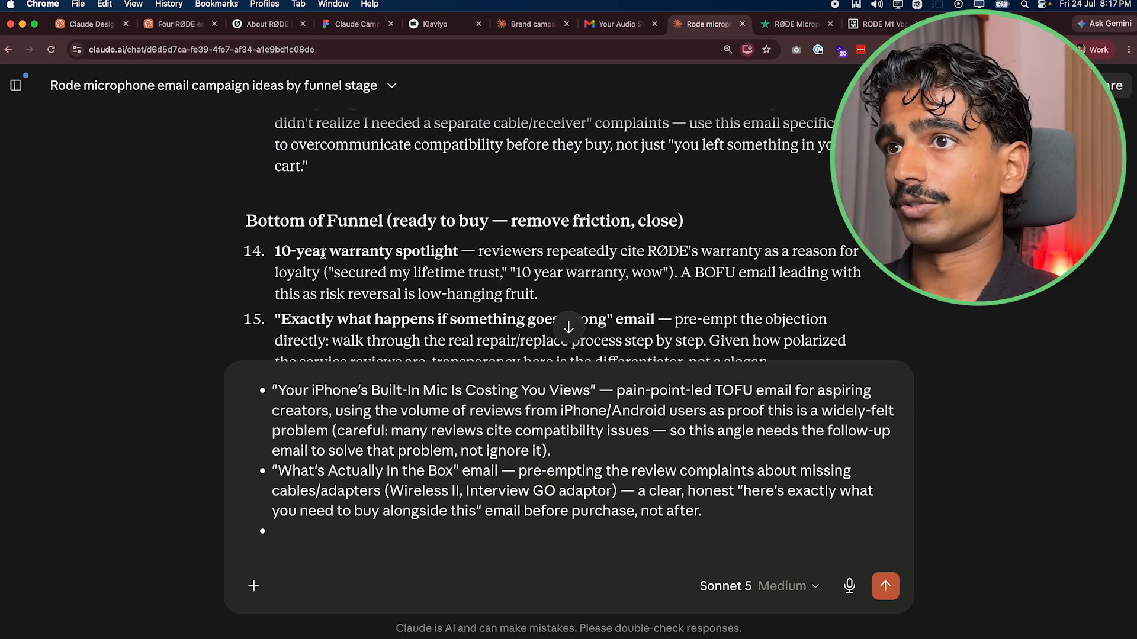
triple_click(283, 173)
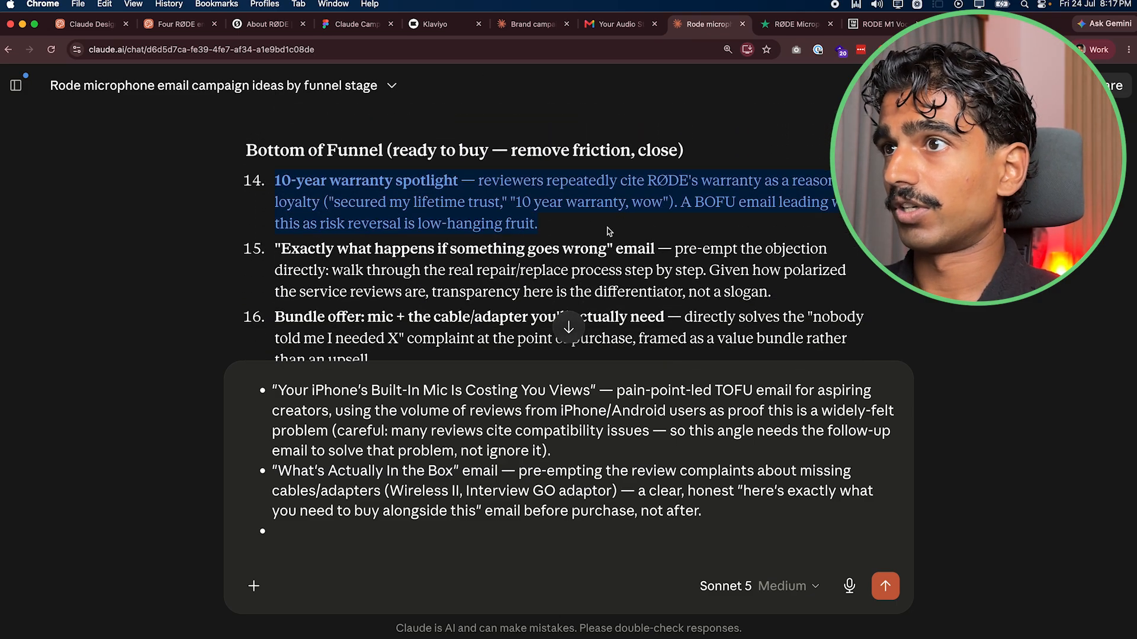
left_click(276, 270)
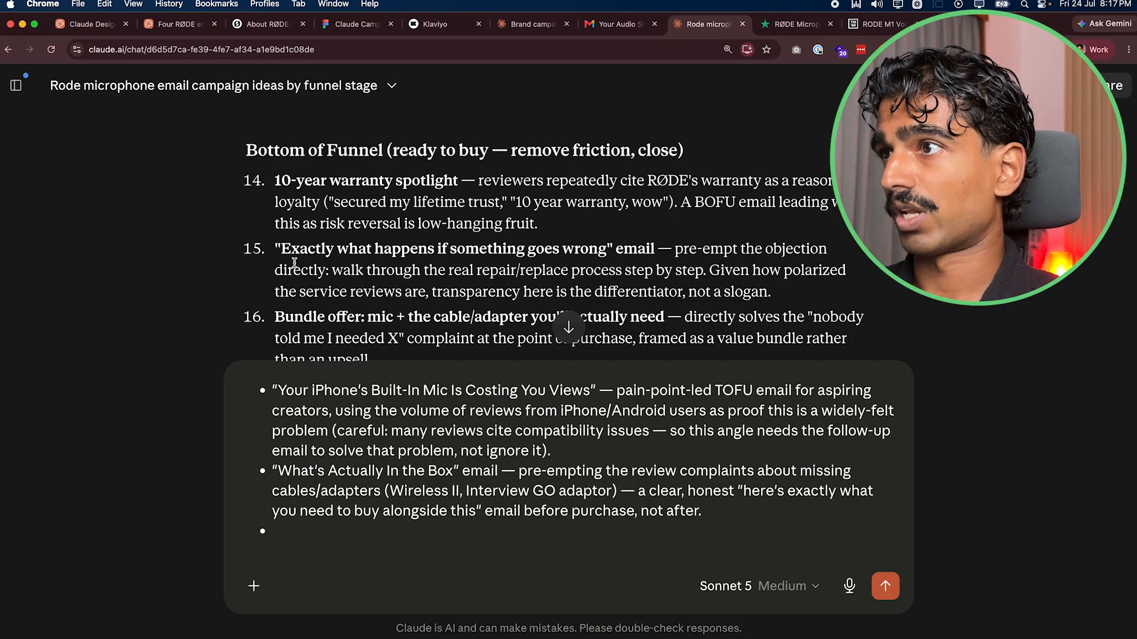
triple_click(761, 292)
scroll(568, 267, "down", 1)
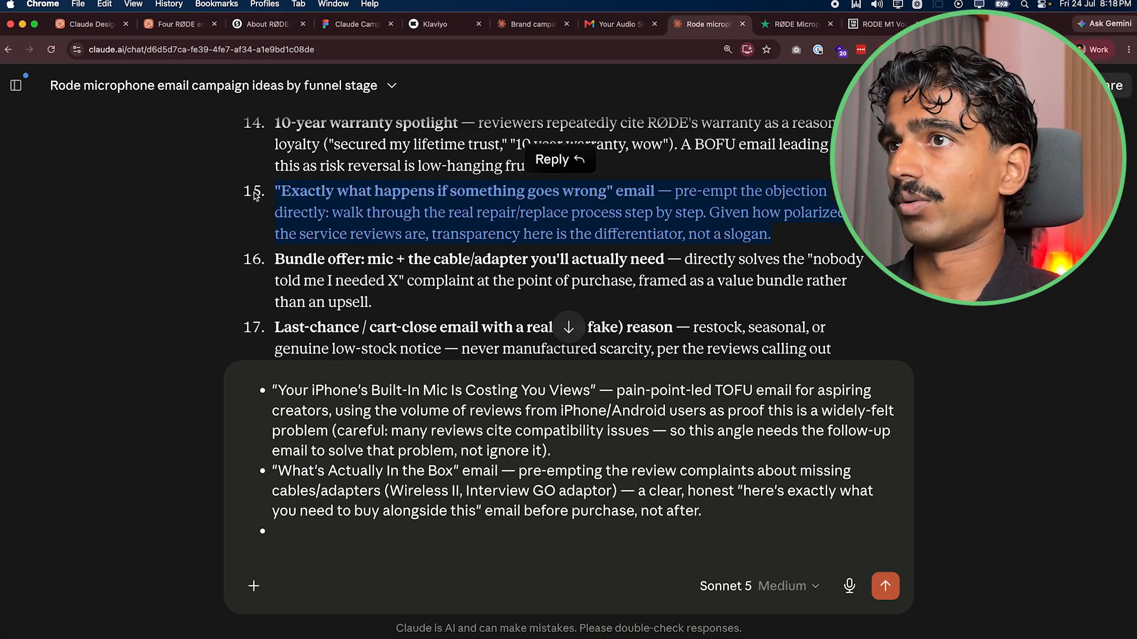
scroll(266, 309, "down", 4)
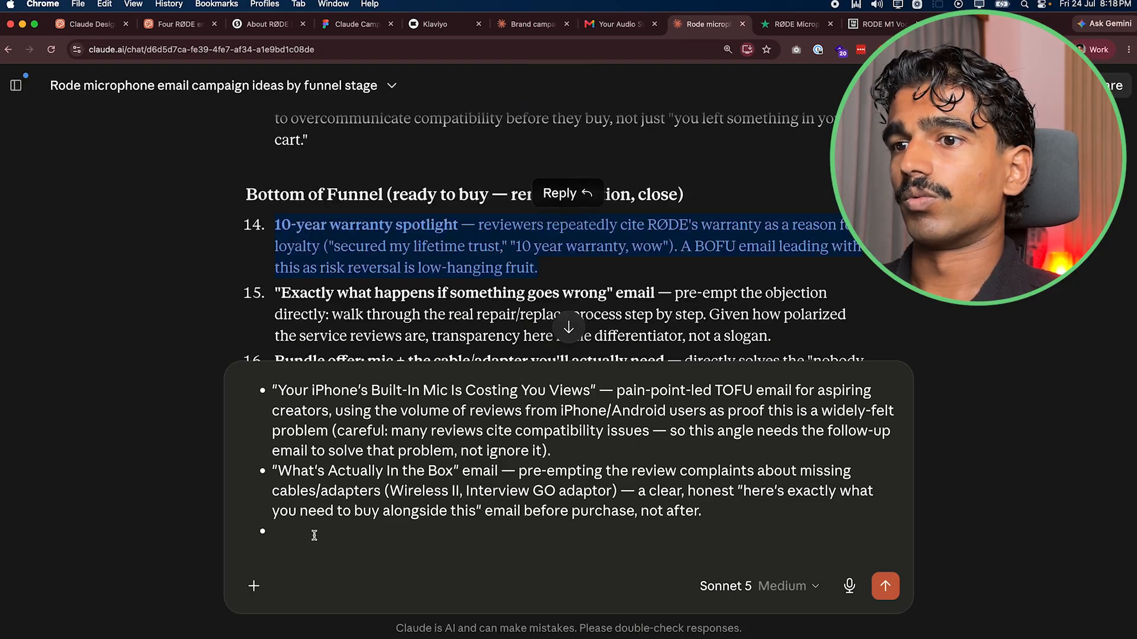
left_click(315, 536)
key("super+v")
- Add the post-purchase idea "User-generated content spotlight" with its description as the fourth bullet in the message draft
scroll(403, 208, "down", 10)
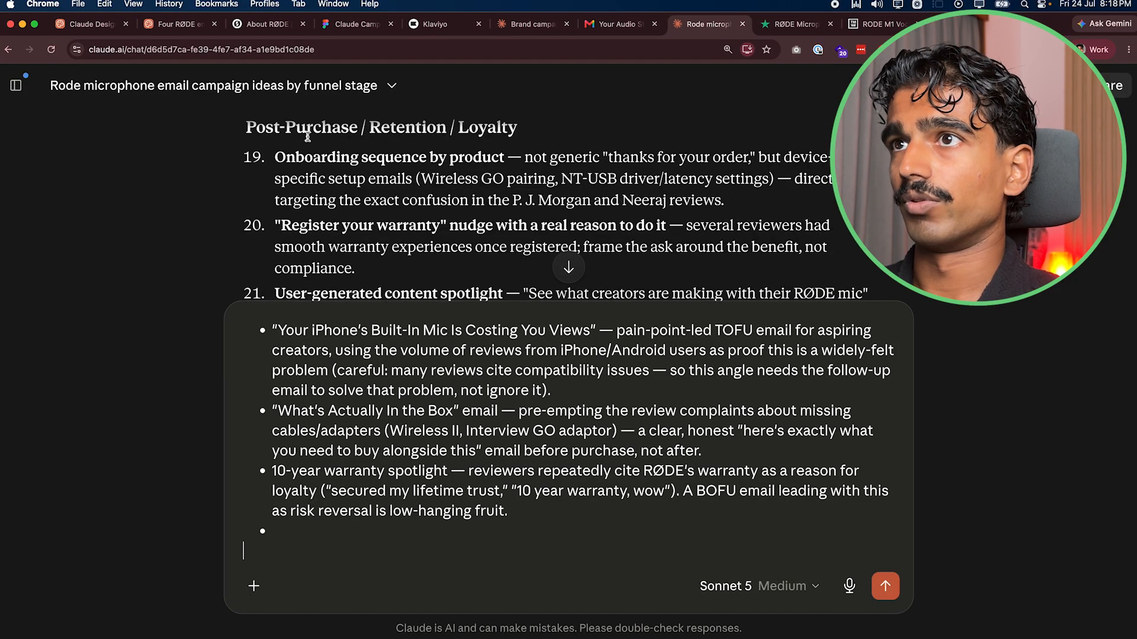
triple_click(299, 156)
left_click(543, 240)
scroll(375, 218, "down", 6)
scroll(375, 218, "up", 4)
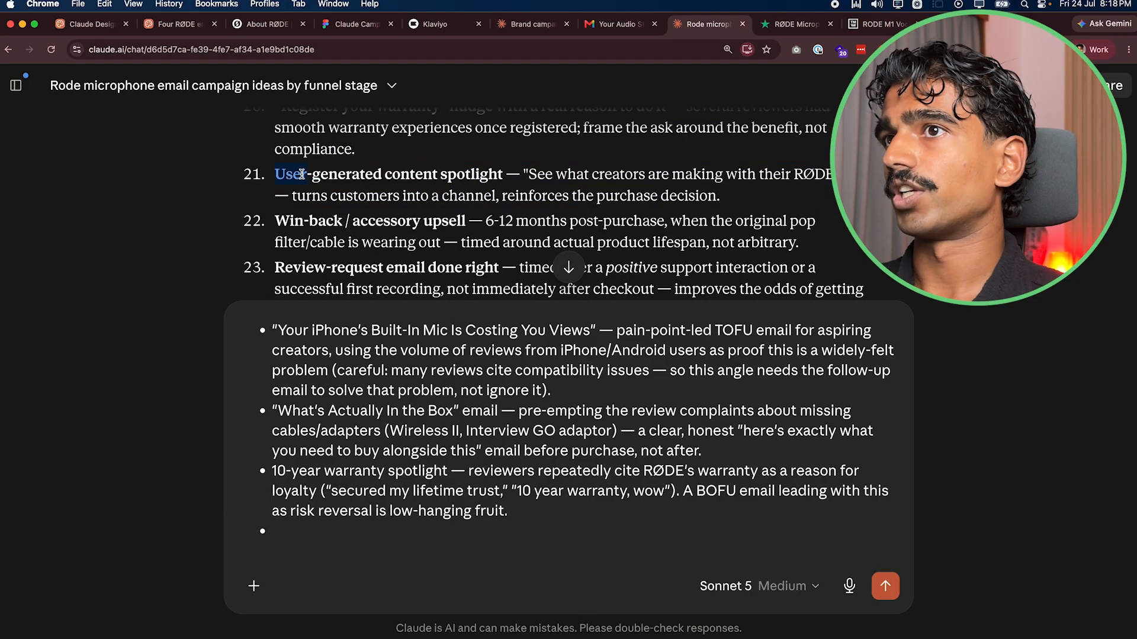
left_click(329, 529)
key("super+v")
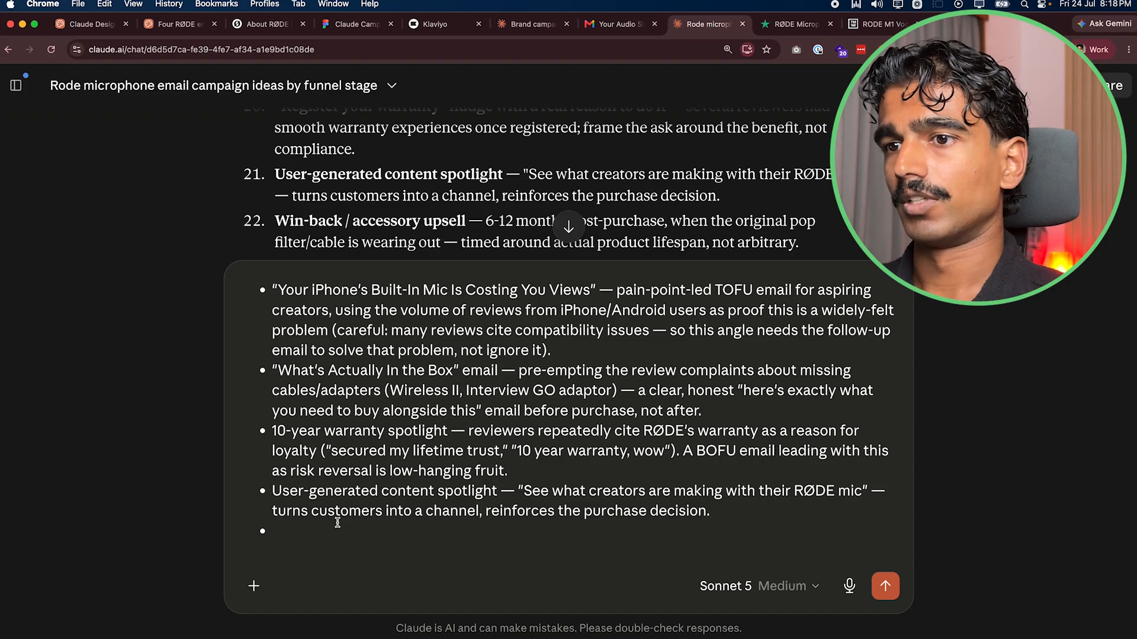
- Remove the empty last bullet and write "I want you to write email marketing copy for these emails." above the list, leaving blank lines below it
key("BackSpace")
key("Return")
key("Return")
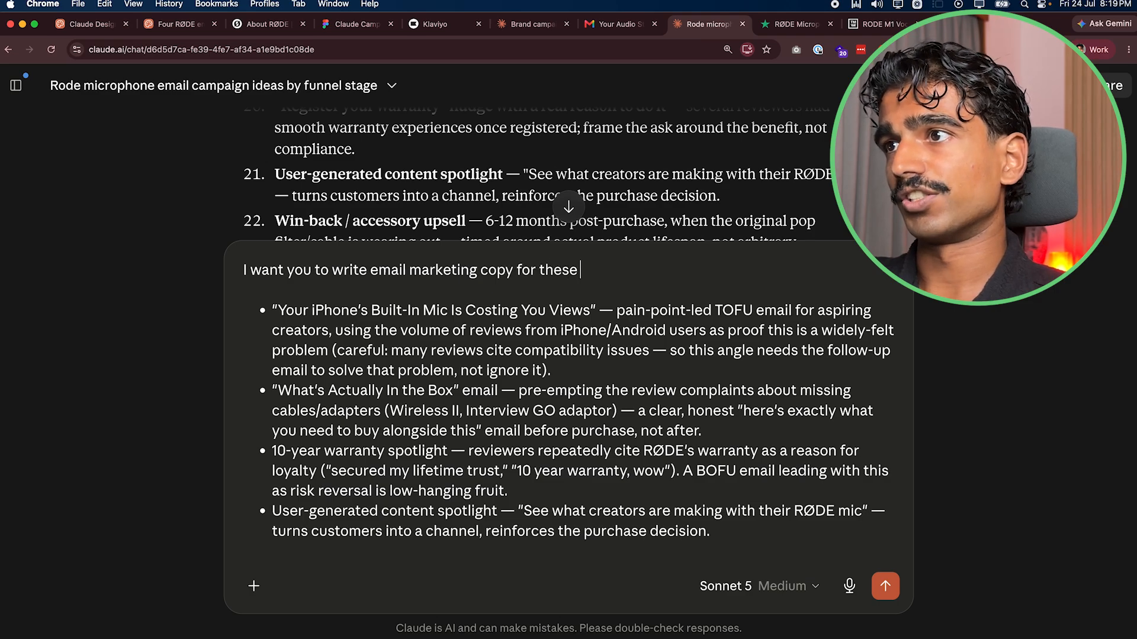
key("shift+Return")
key("shift+Return")
key("shift+Return")
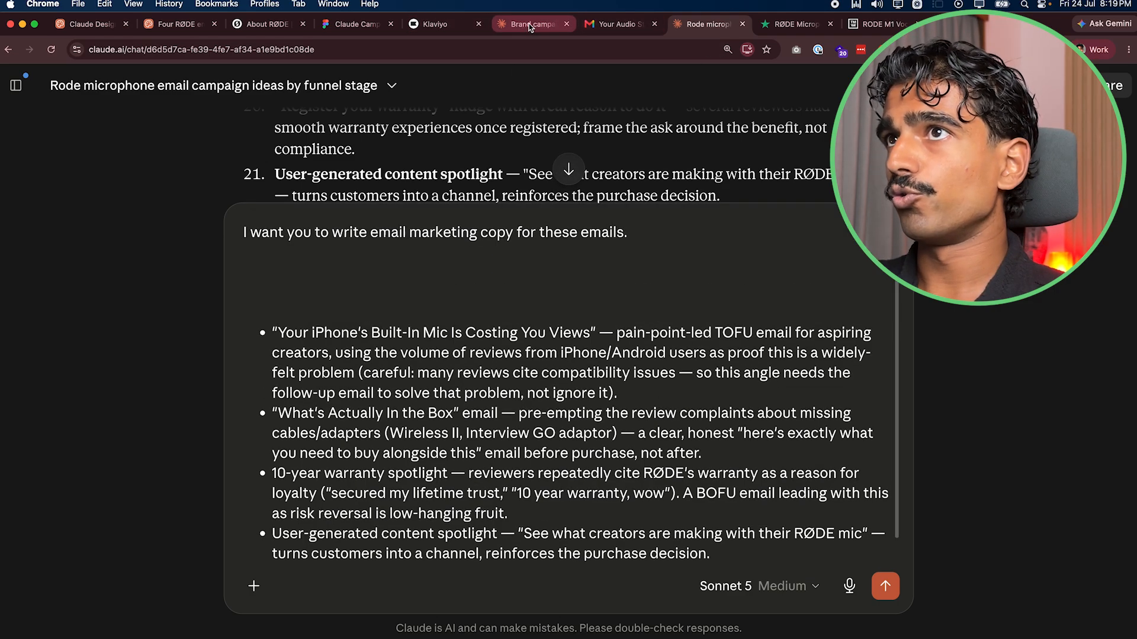
- Switch to the RODE September Emails design and examine the header, call-to-action and intro sections of the first email
left_click(177, 24)
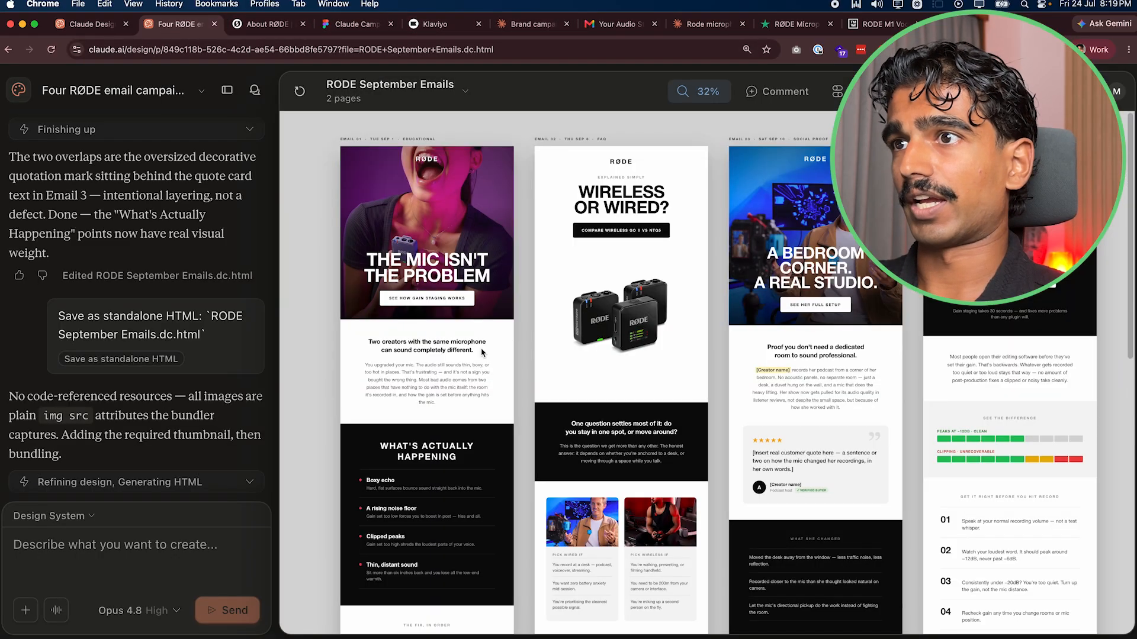
scroll(480, 352, "right", 2)
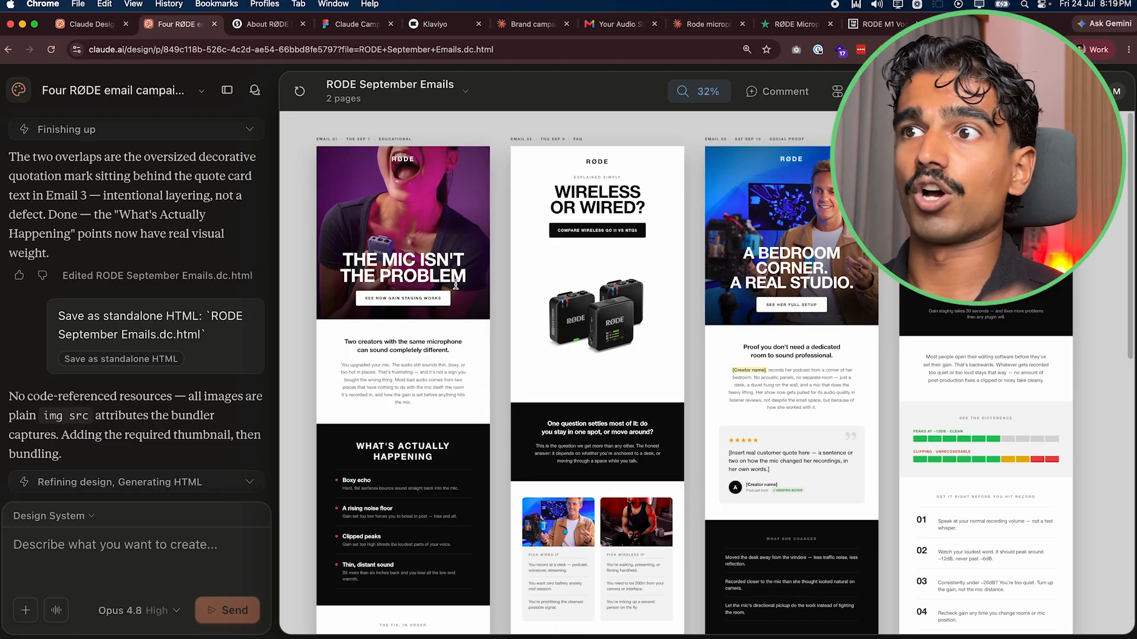
scroll(456, 286, "up", 1)
scroll(446, 273, "up", 3)
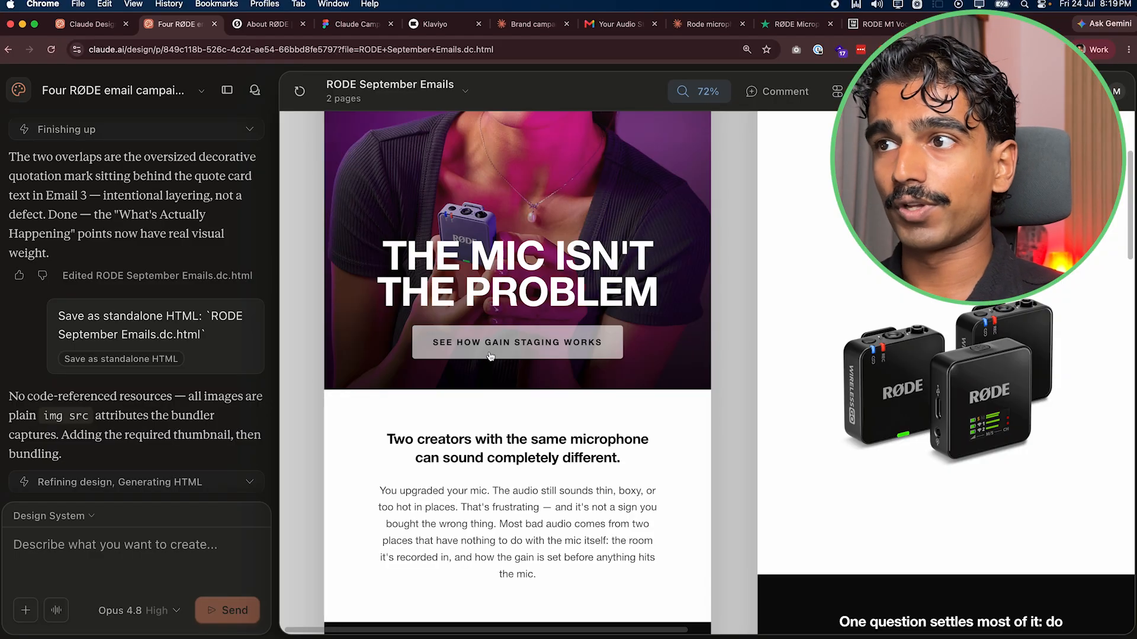
scroll(520, 367, "down", 3)
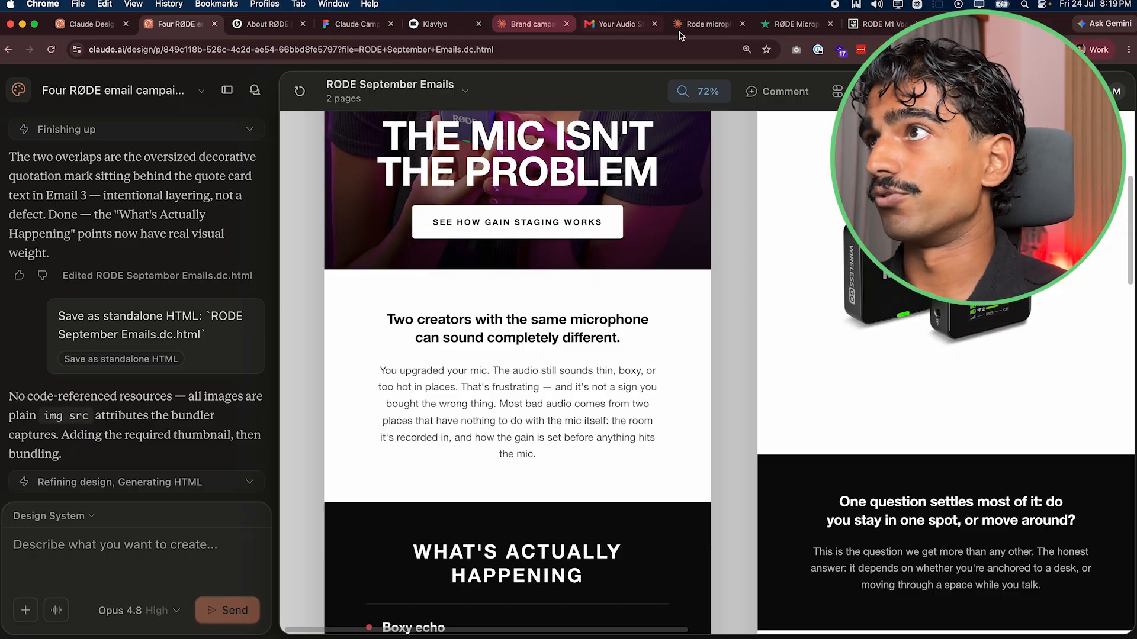
- Return to the campaign ideas chat and add the line "I want the copy to be in the following format."
left_click(704, 24)
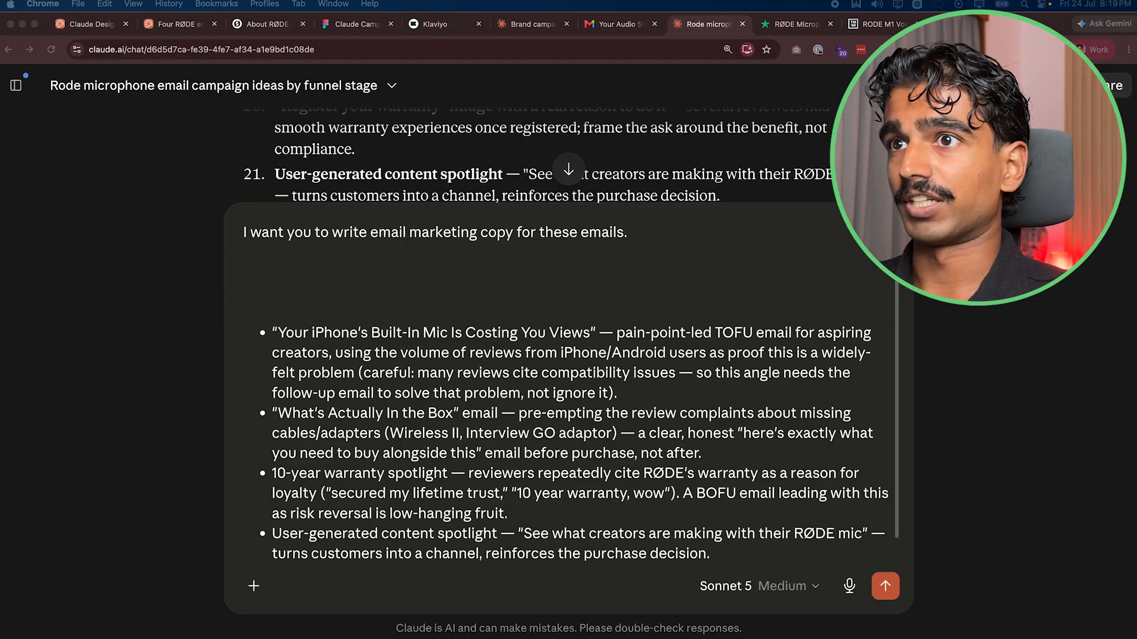
type("I want the copy to be in the foll")
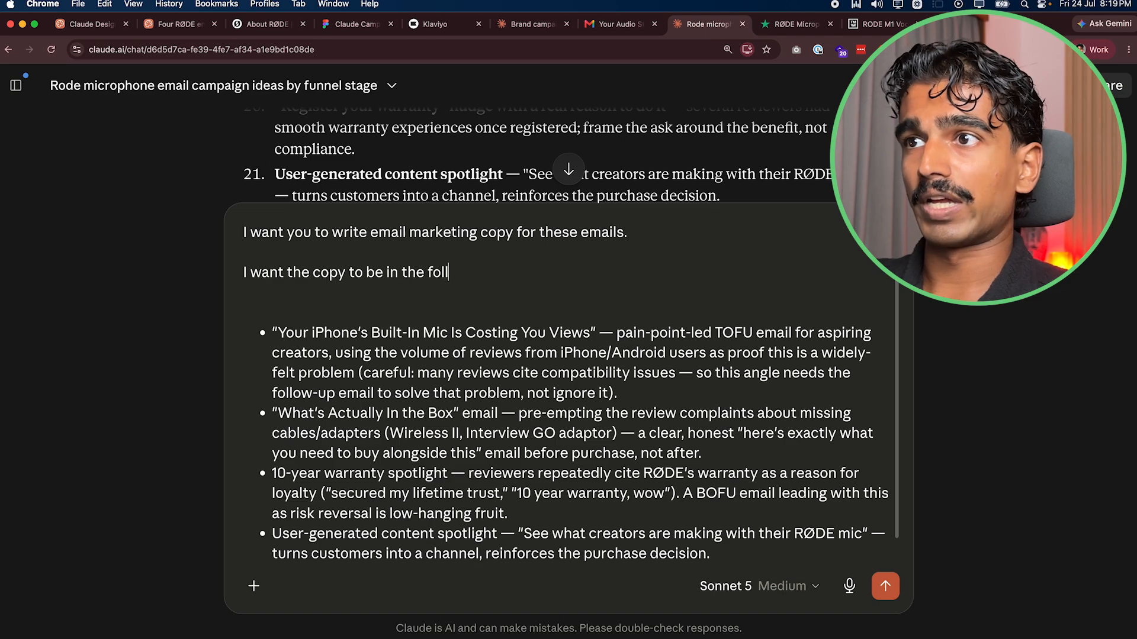
type("owing format.")
- Below the format line, add "column 1" with the bullets "header", "Subheader" and "call to action"
key("shift+Return")
key("shift+Return")
type("column 1")
key("shift+Return")
type("- header")
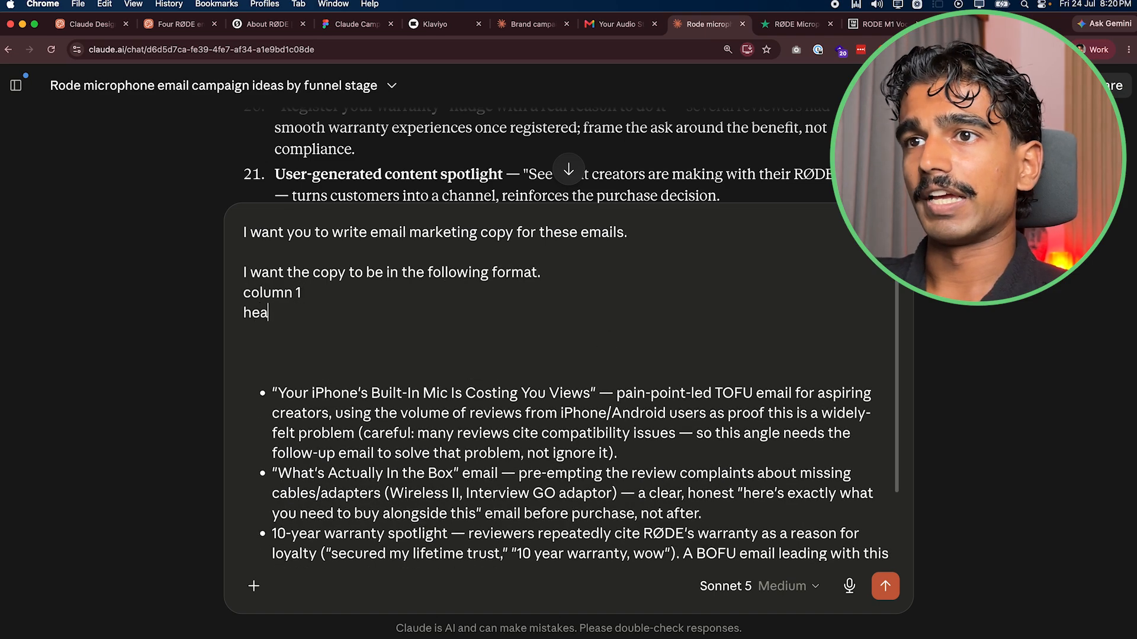
key("Return")
type("Subheader")
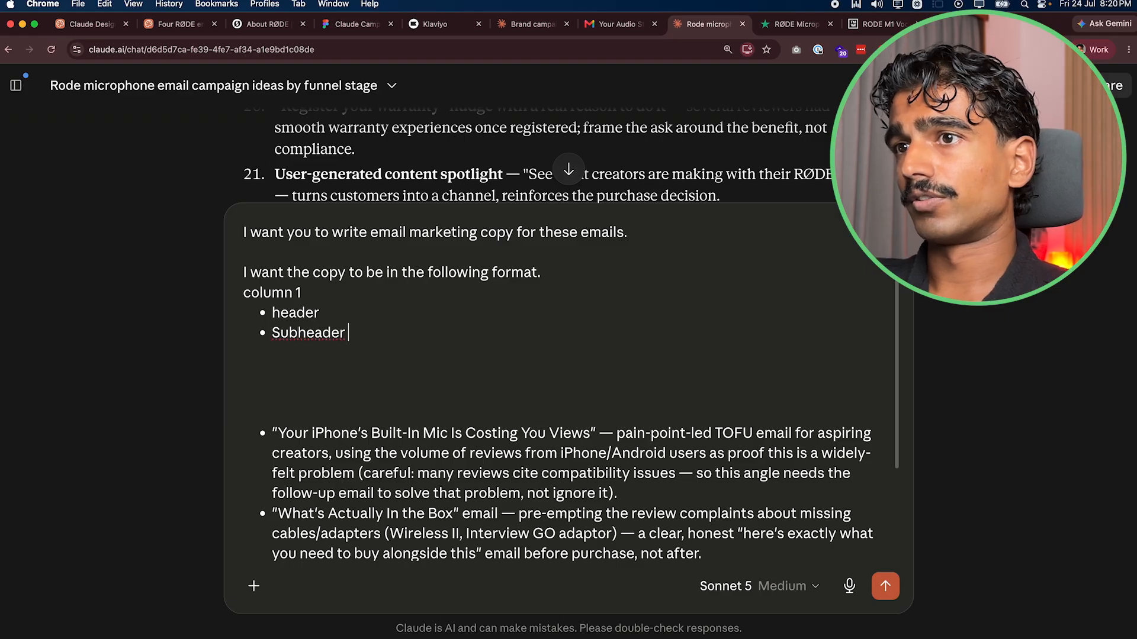
key("Return")
type("call to action")
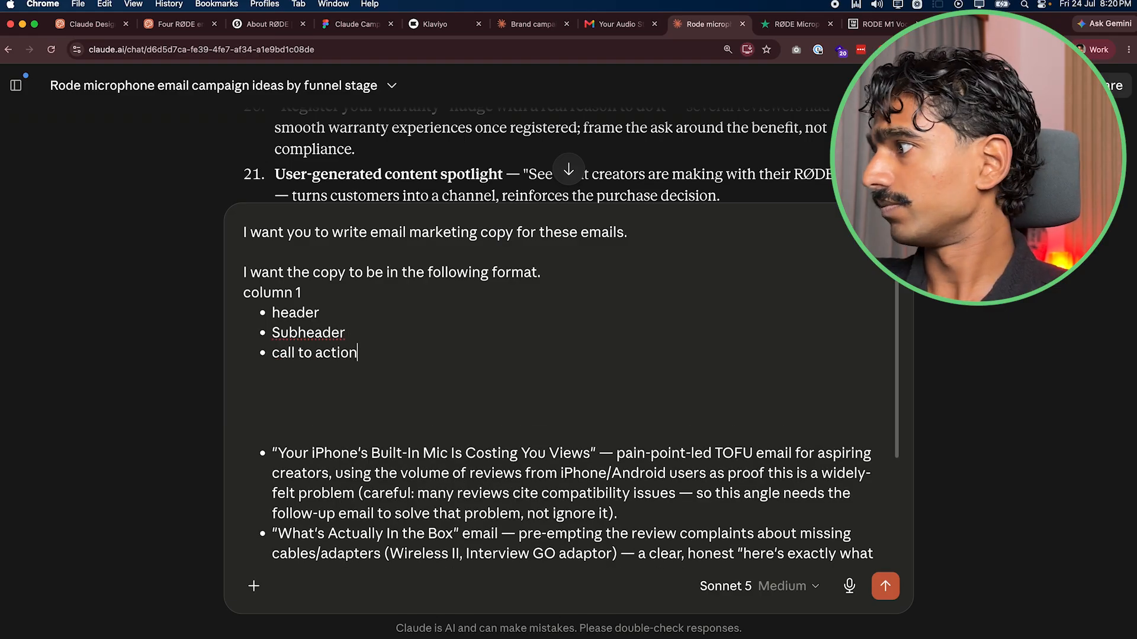
- Extend the column 1 list with the bullets "Subheading 1", "body Copy 1" and "Call to action 1"
key("Return")
type("Subheading 1")
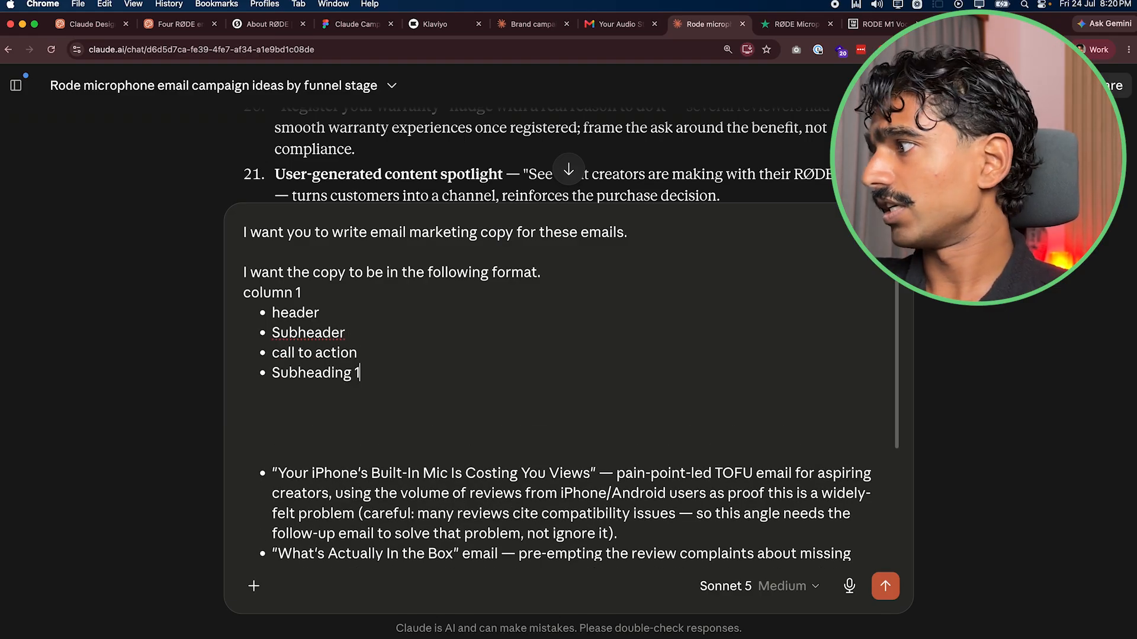
key("Return")
type("body Copy 1")
key("Return")
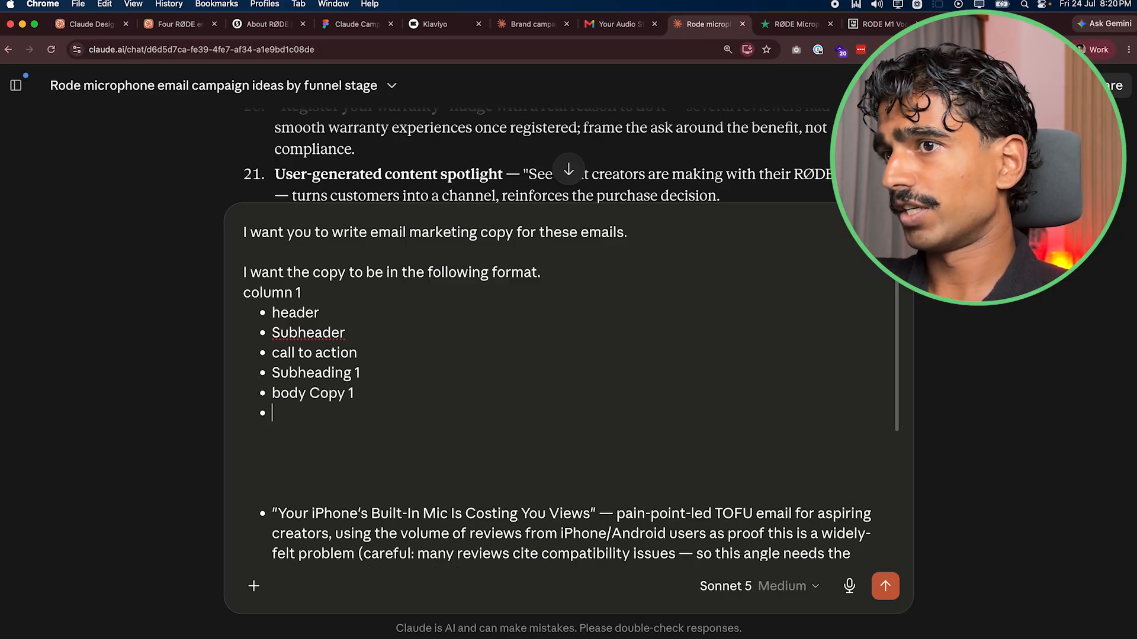
type("Call to action 1")
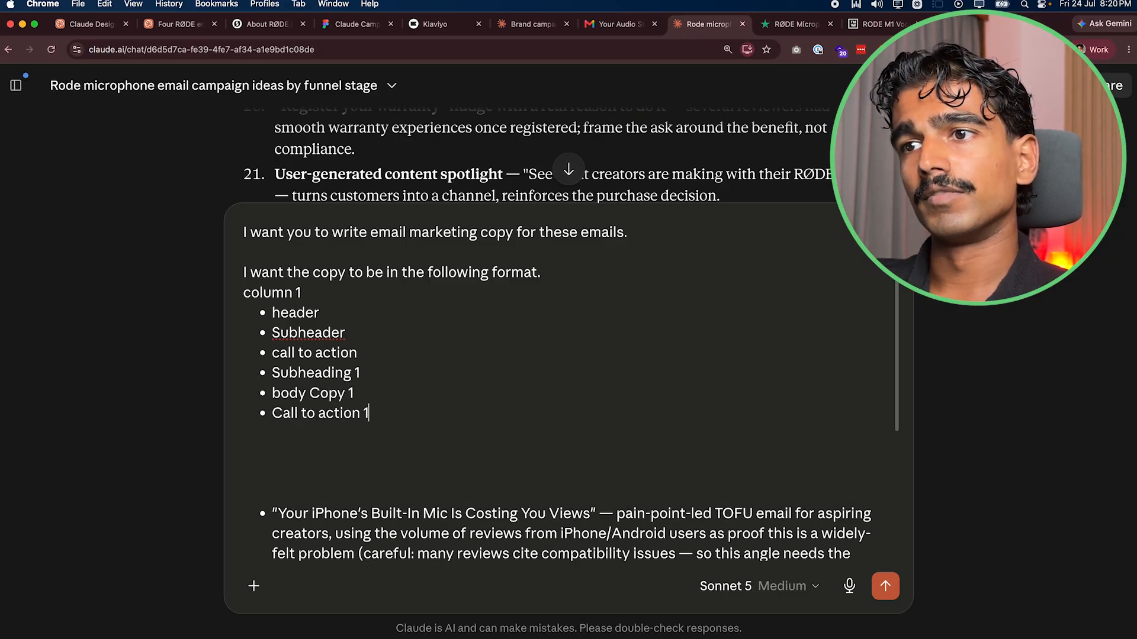
- Add bullets "Subheader 2", "body Copy 2" and "call to action 2", followed by the line "column 2 - Have the copy for each of those sections."
key("Return")
type("Subheader 2")
key("Return")
type("body Copy 2")
key("Return")
type("call to ac")
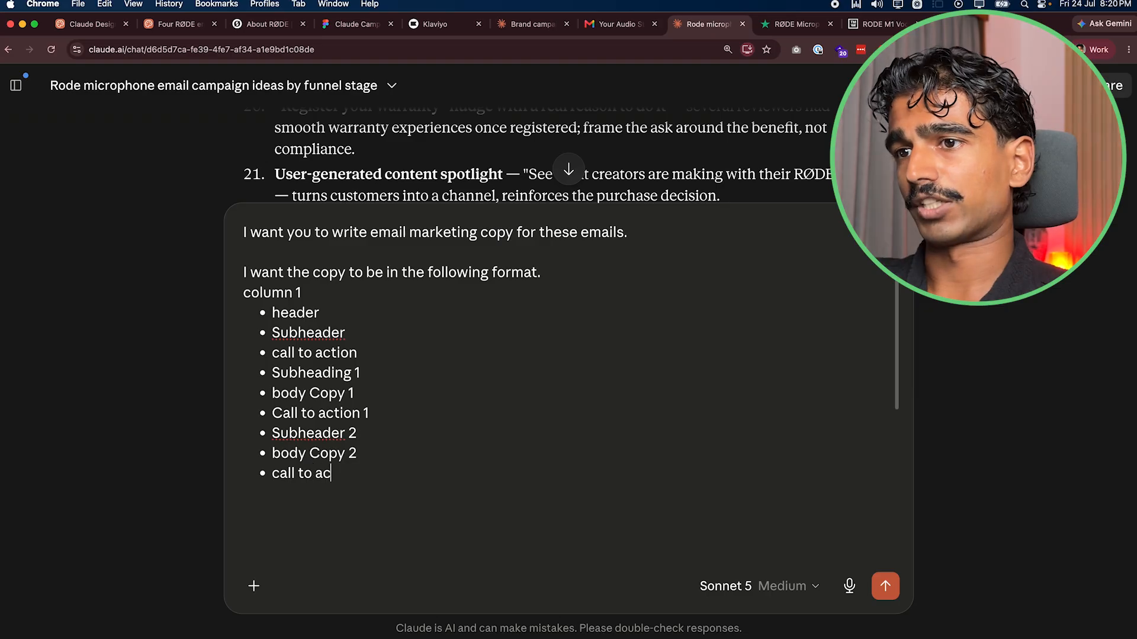
type("tion 2  column 2 - Have the copy for each of those sections.")
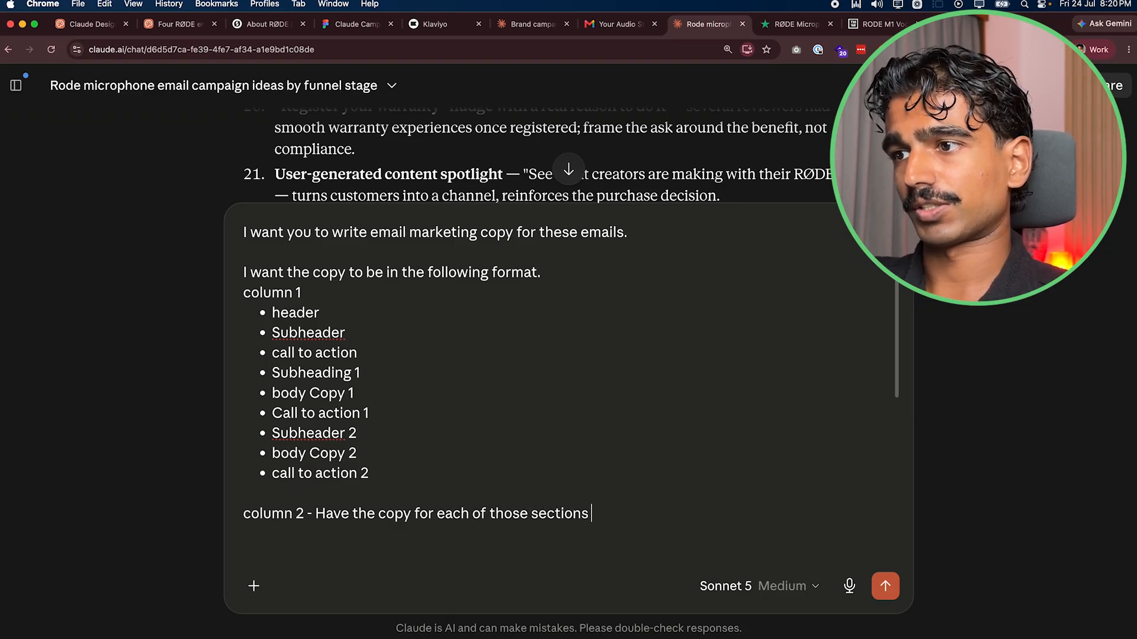
key("super+v")
left_click(602, 513)
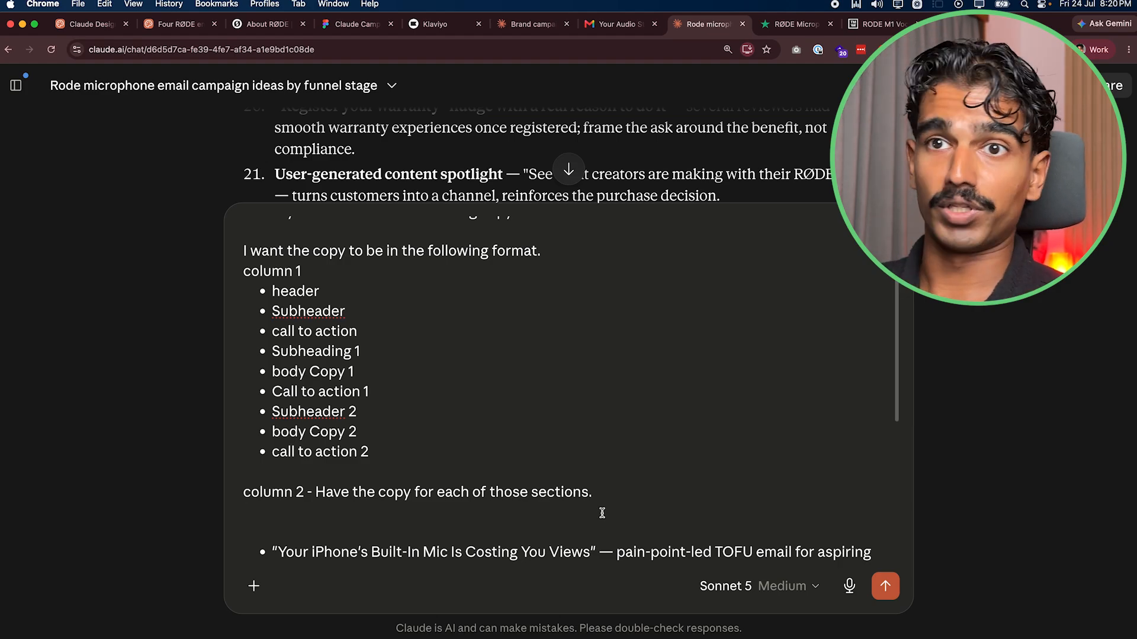
key("Return")
type("im going to also gi")
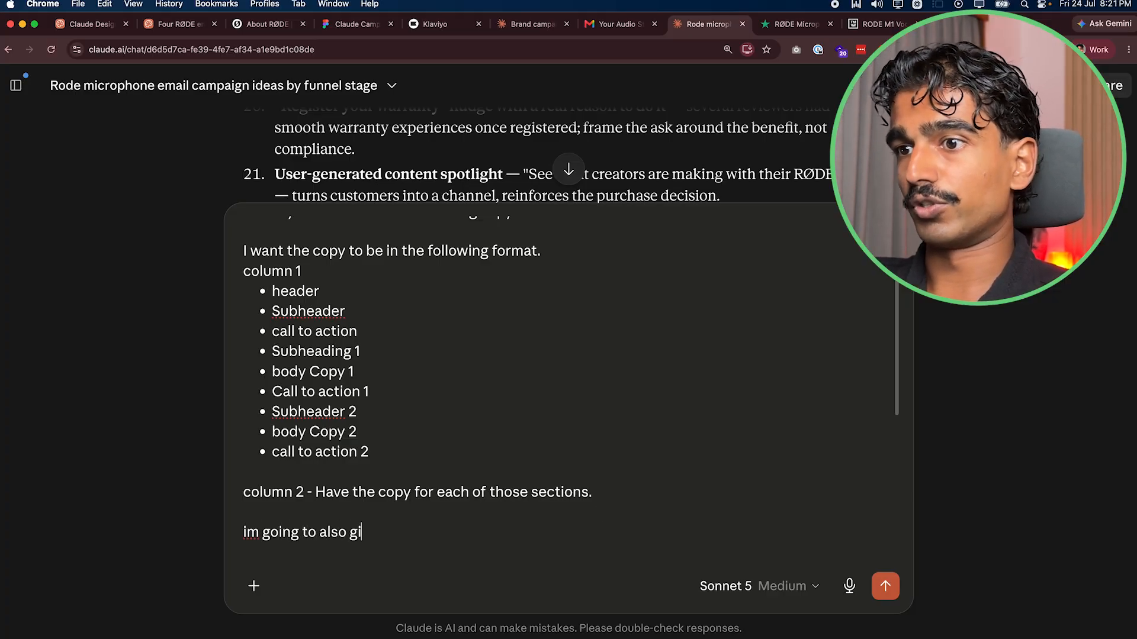
type("ve you exampels of how")
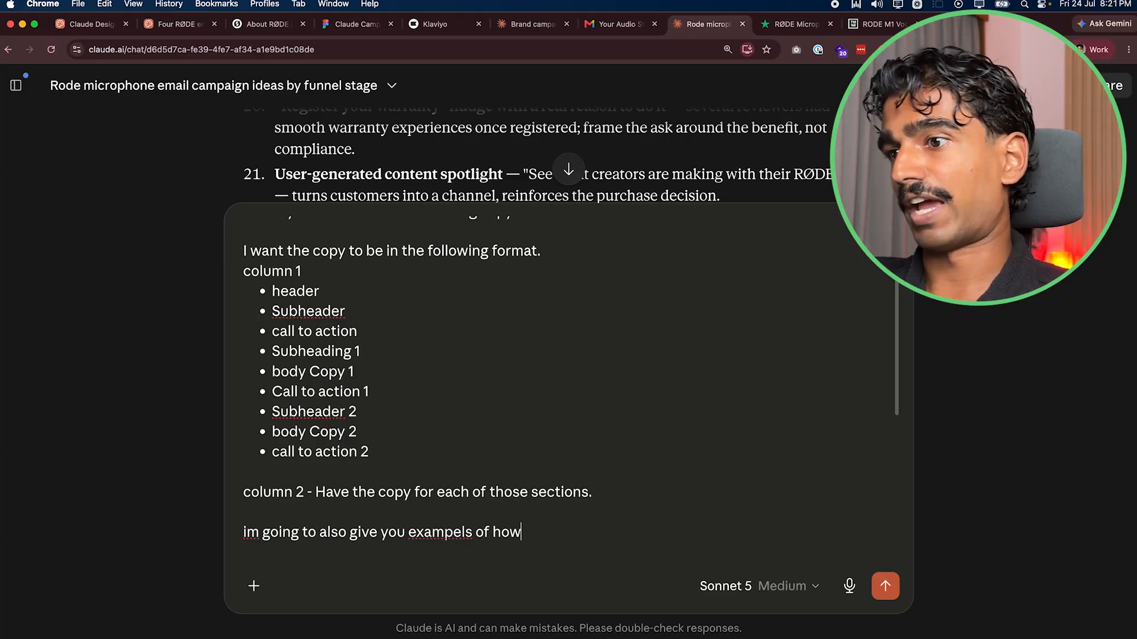
type(" we write, adn i")
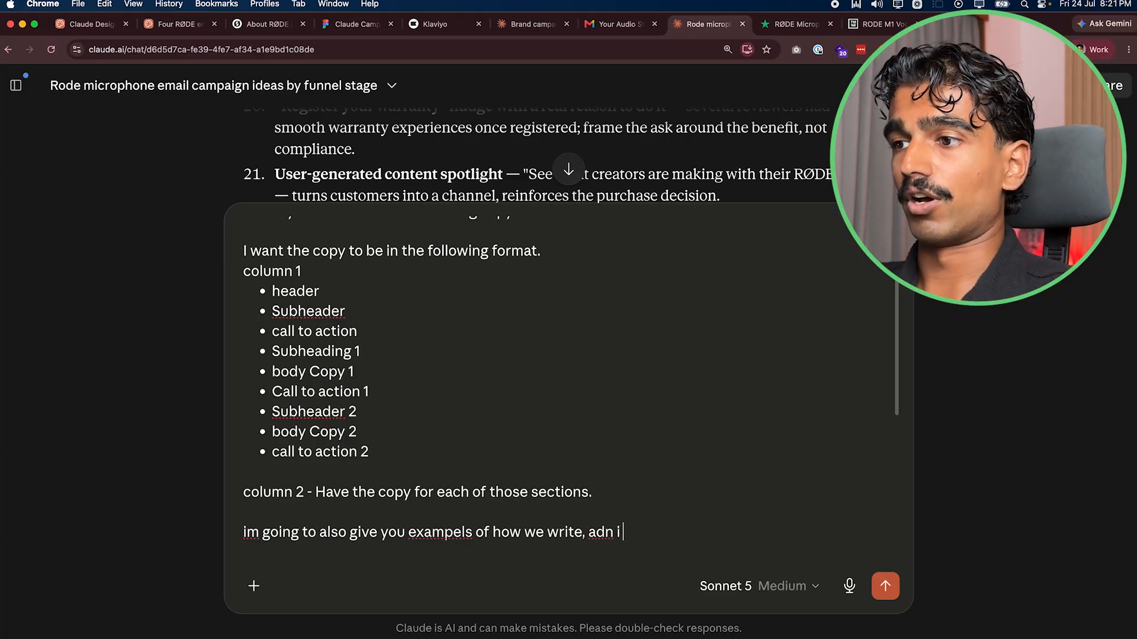
type(" watn you to use that ")
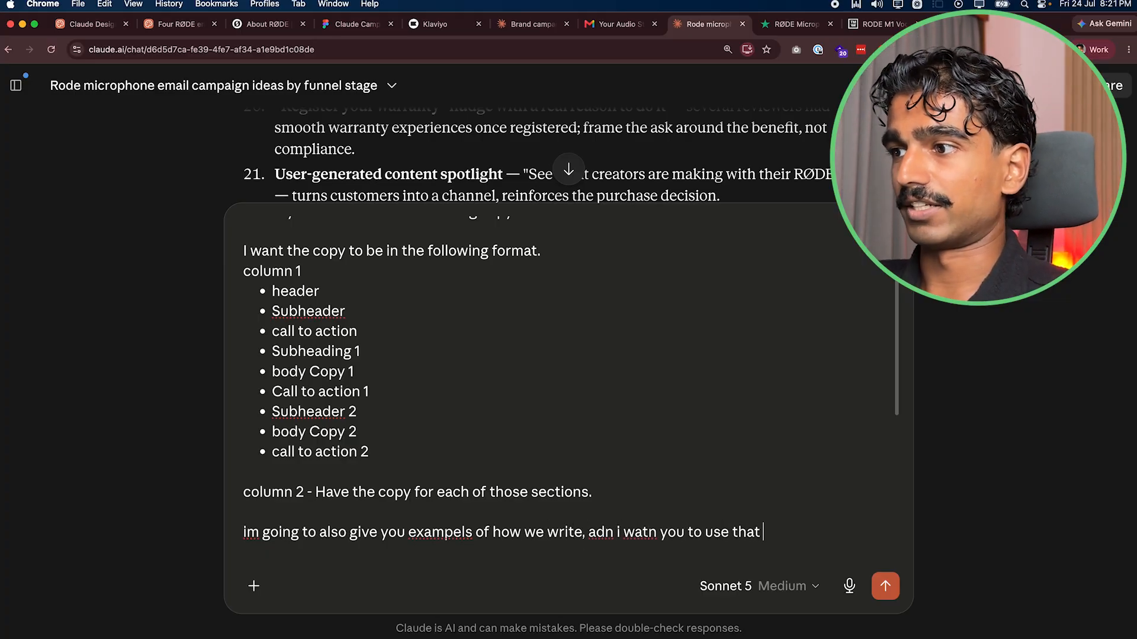
type("to write in our v")
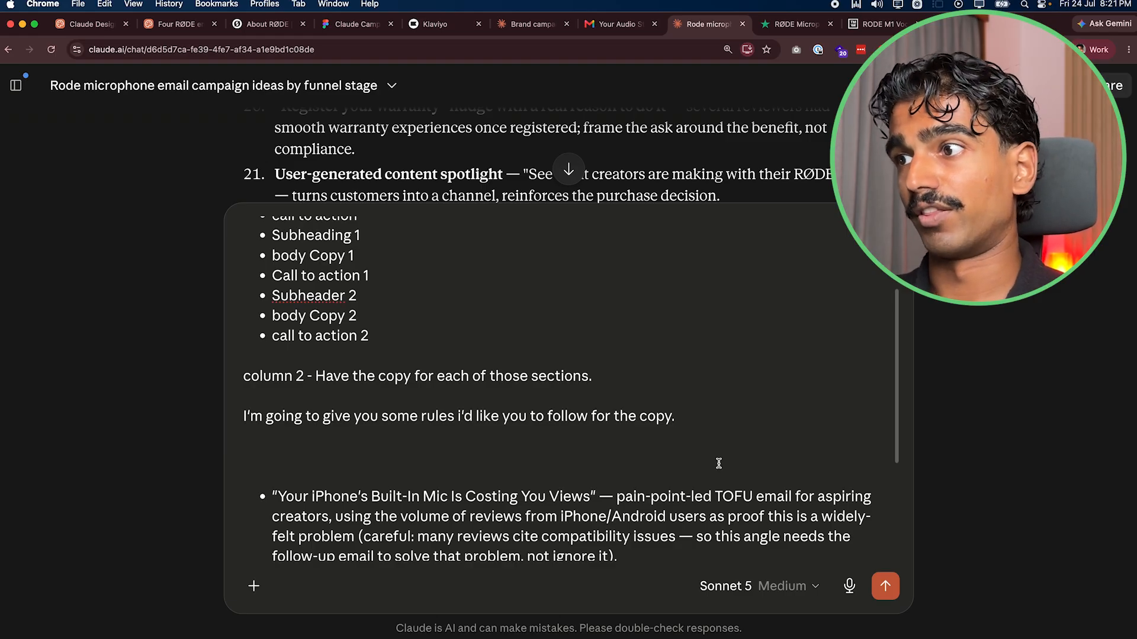
- Under the copy rules line, add the bullet "keep the copy concise. We want the emails to be skimmable rather than having big paragraphs."
scroll(616, 403, "up", 2)
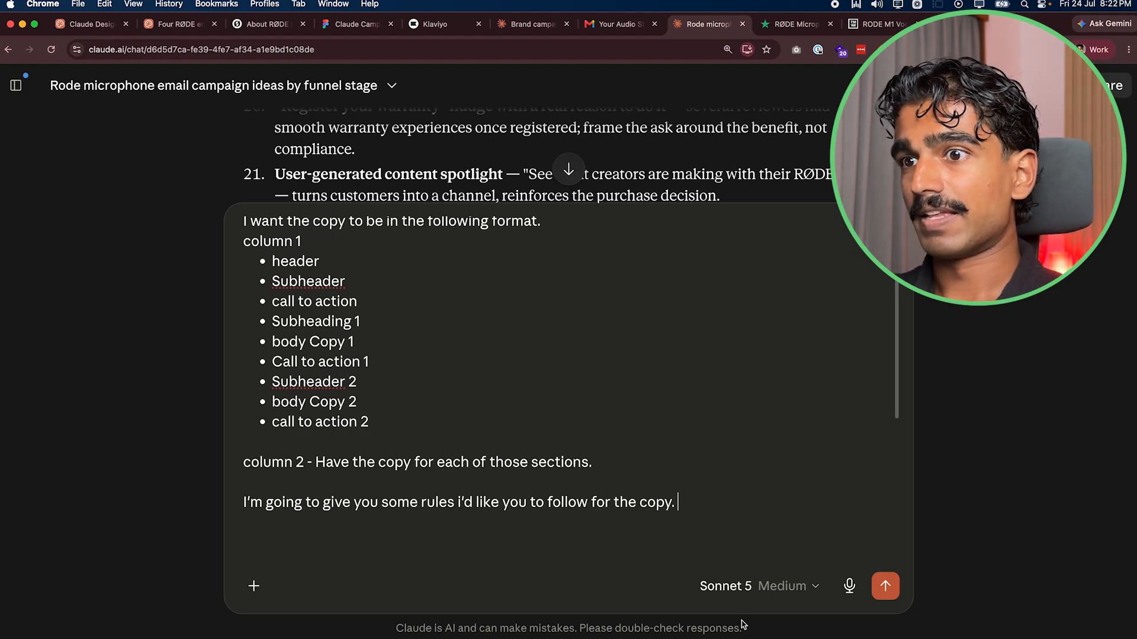
key("shift+Return")
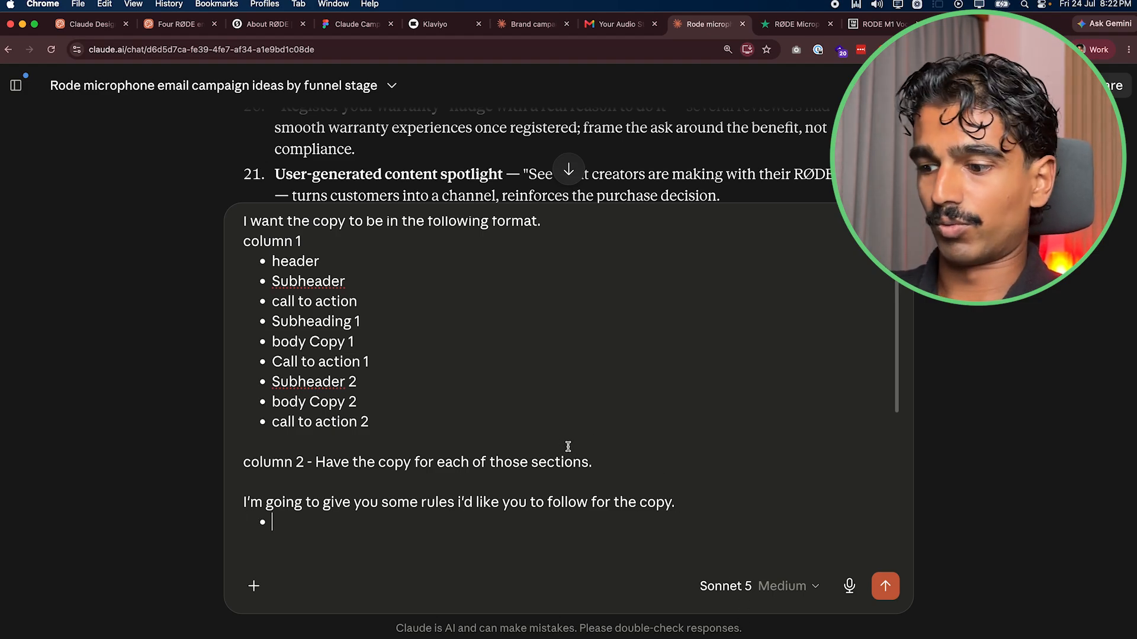
type("keep the copy ")
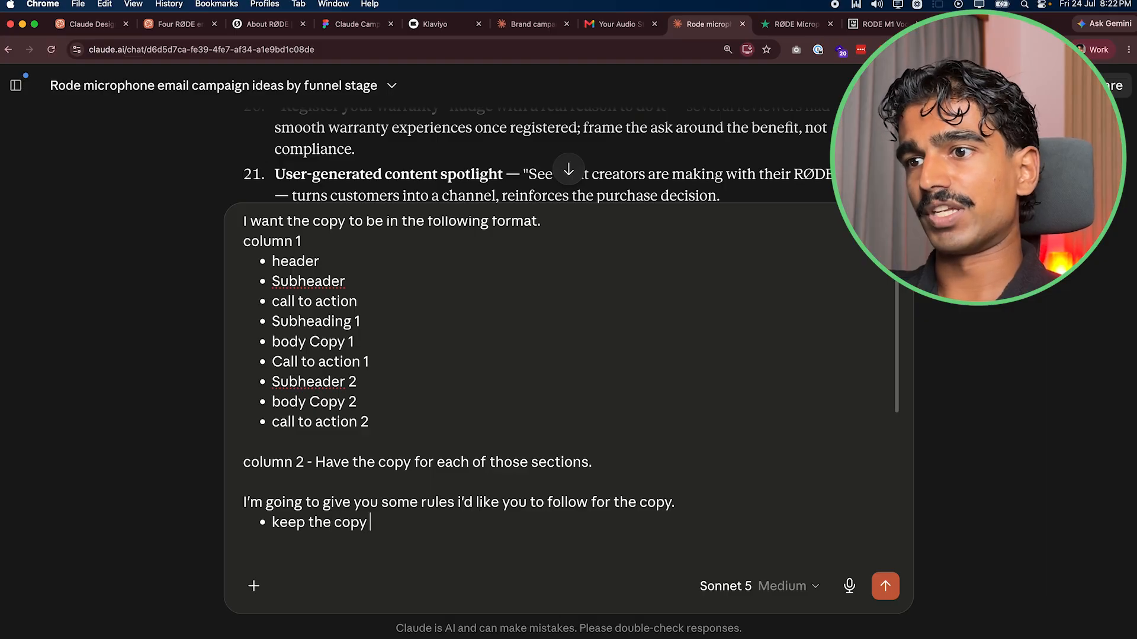
type("concise. We wa")
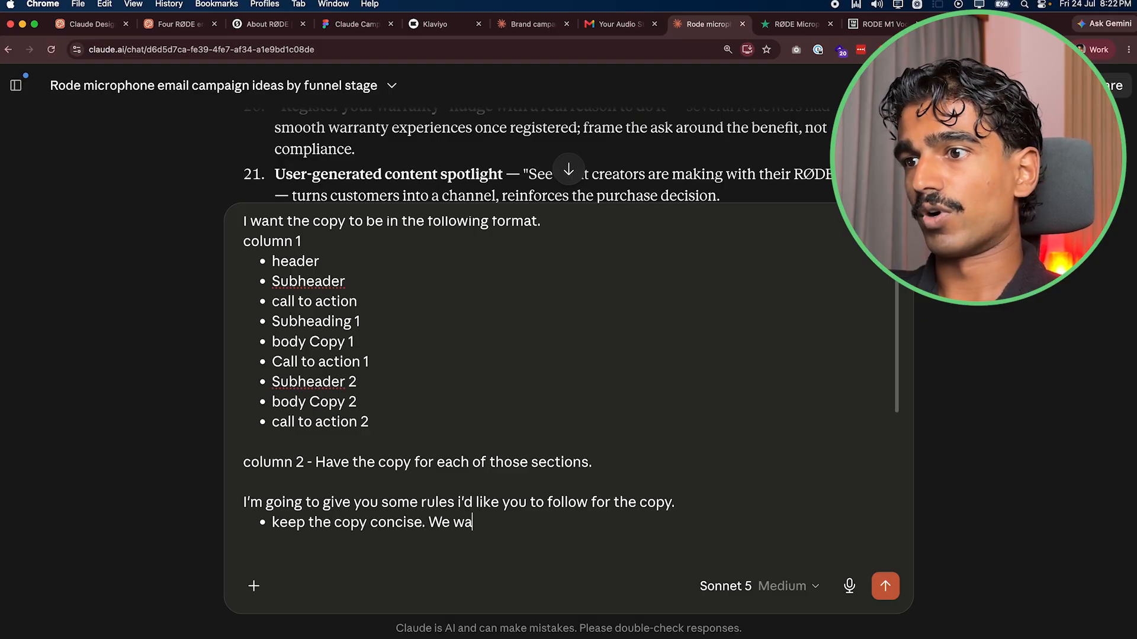
type("nt the emails to be sk")
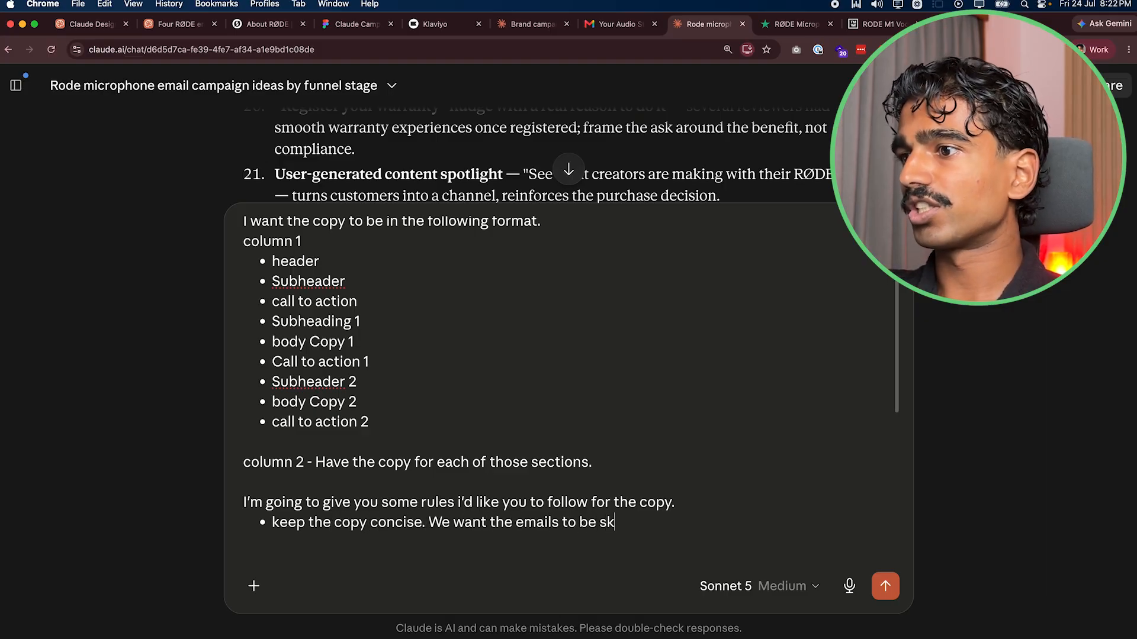
type("immable rather than having")
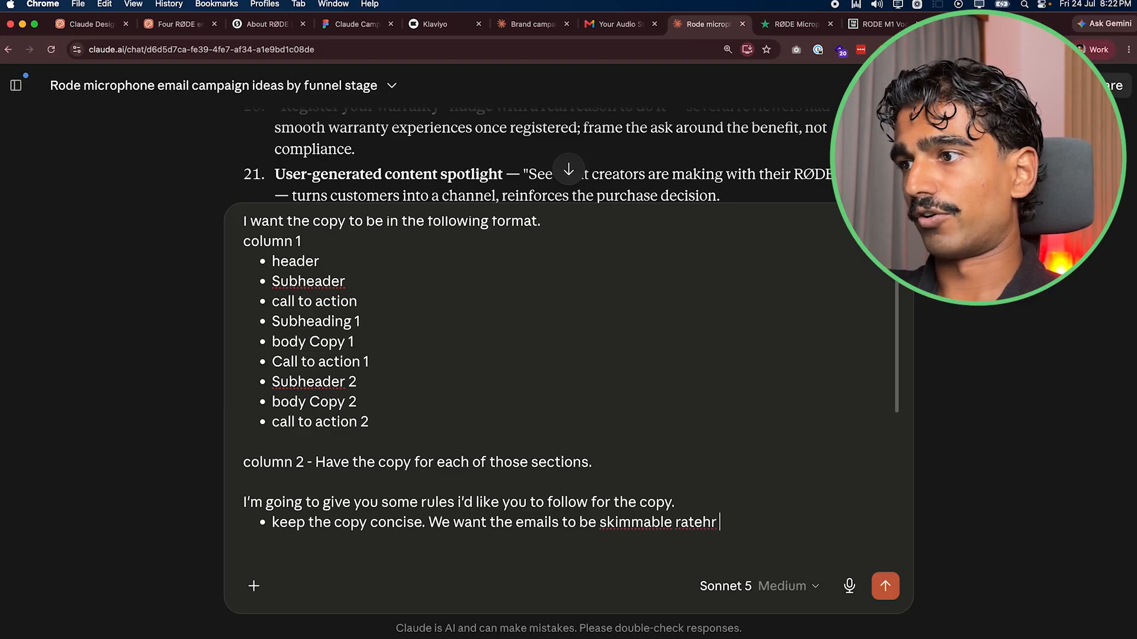
type(" big paragraphs.")
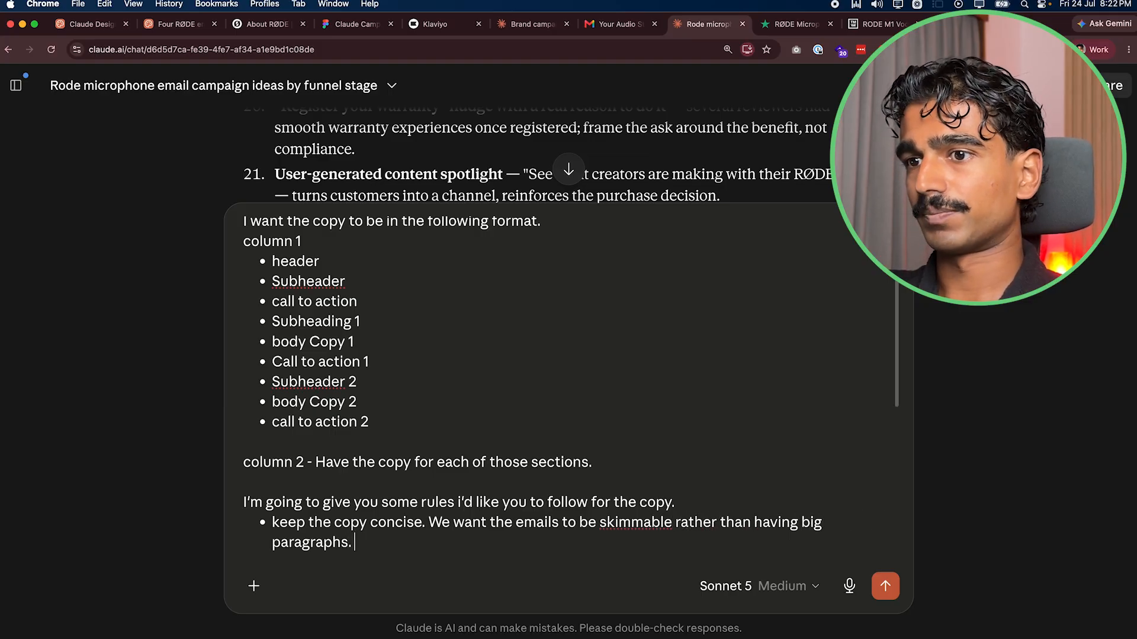
- Add a second rule bullet reading "Header - try to keep it under 5 words, max 8 words"
key("Return")
type("Header ")
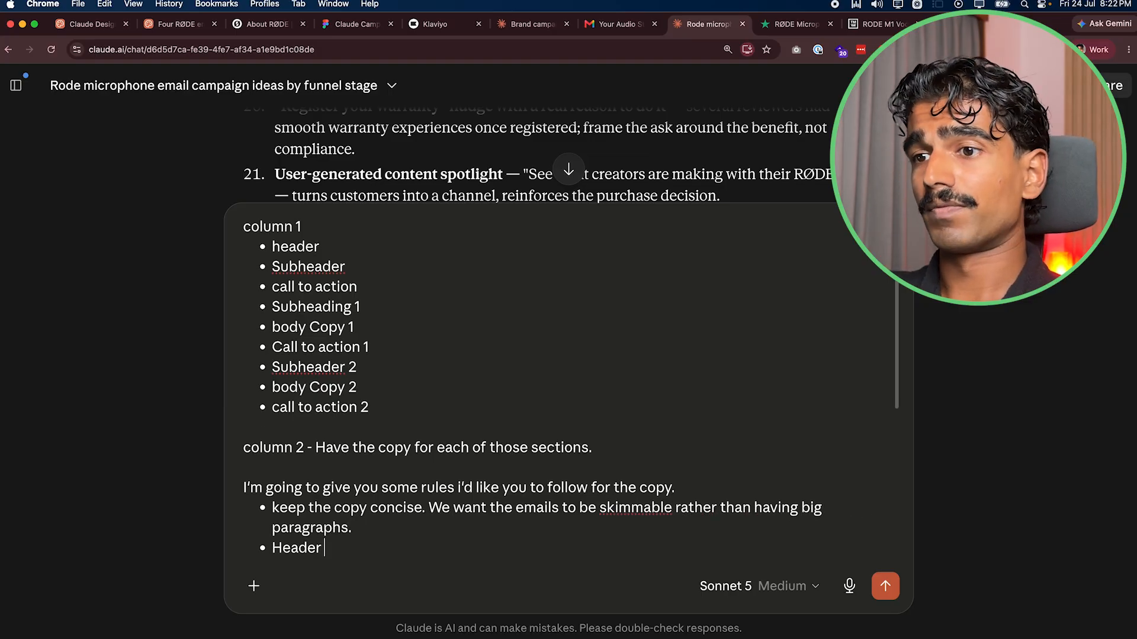
type("- try to keep it under 5 worsd")
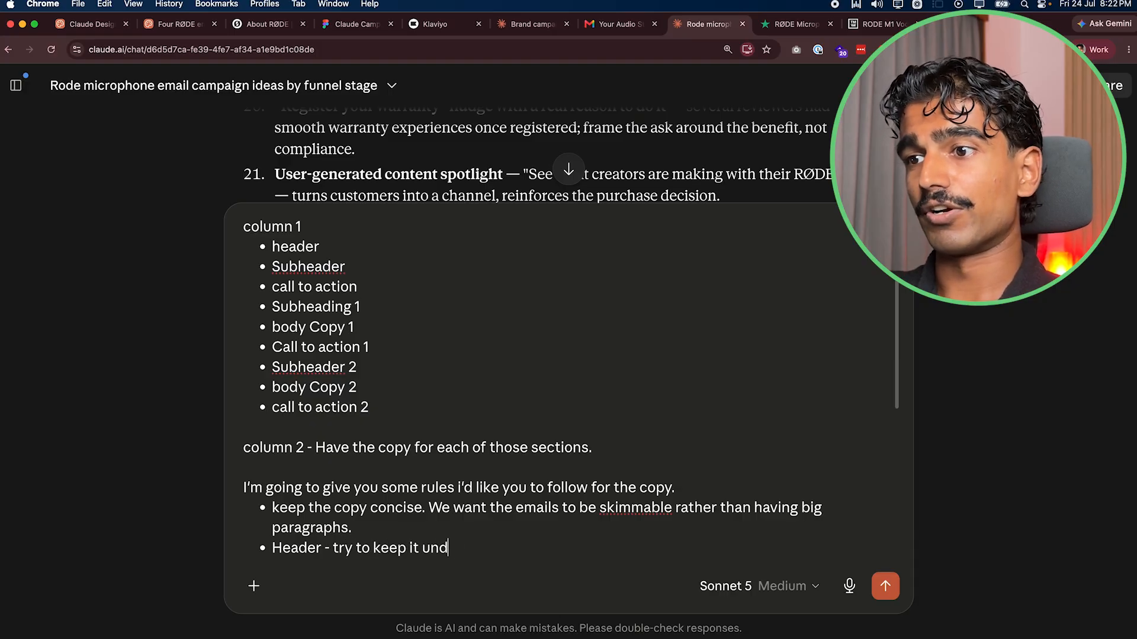
key("BackSpace")
key("BackSpace")
key("BackSpace")
type("ds, max ")
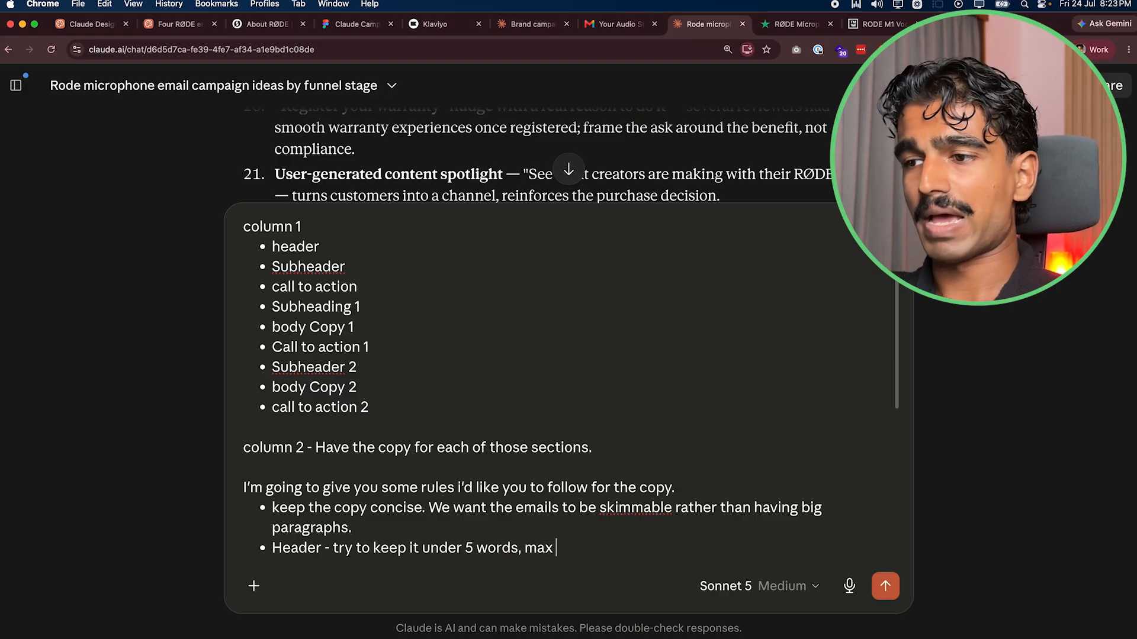
type("8 words")
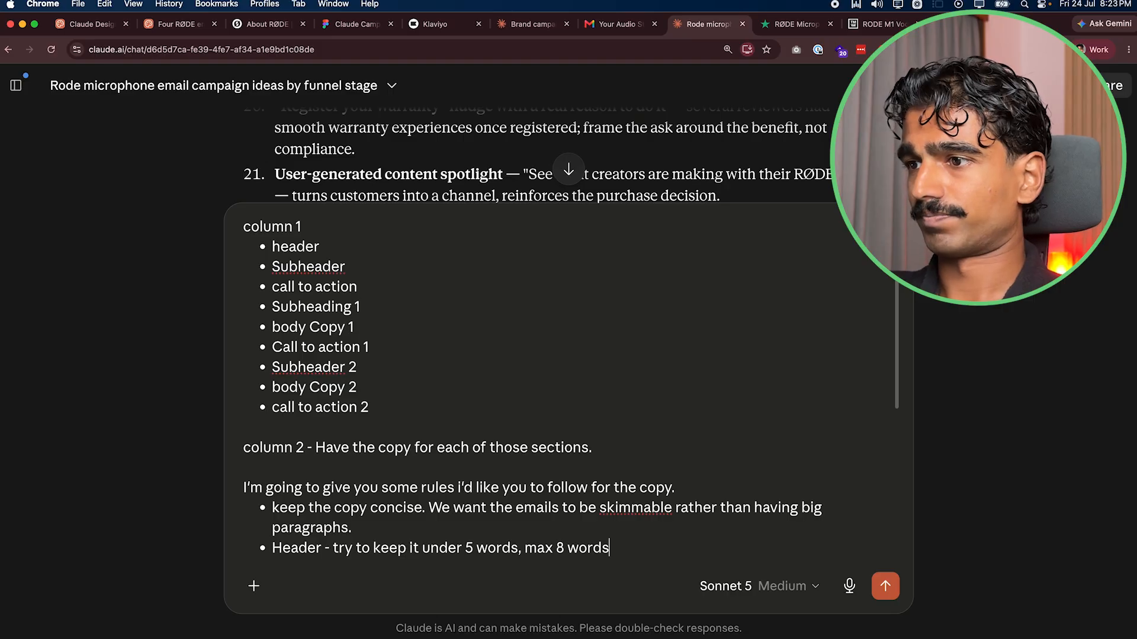
- End the rules list and write "make the campaigns for these email ideas" above the campaign idea bullets
key("Return")
key("Return")
type("\"Your iPhone’s Built-In Mic Is Costing You Views\" — pain-point-led TOFU email for aspiring creators, using the volume of reviews from iPhone/Android users as proof this is a widely-felt problem (careful: many reviews cite compatibility issues — so this angle needs the follow-up email to solve that problem, not ignore it).")
key("Up")
key("Up")
type("make the campaigns ")
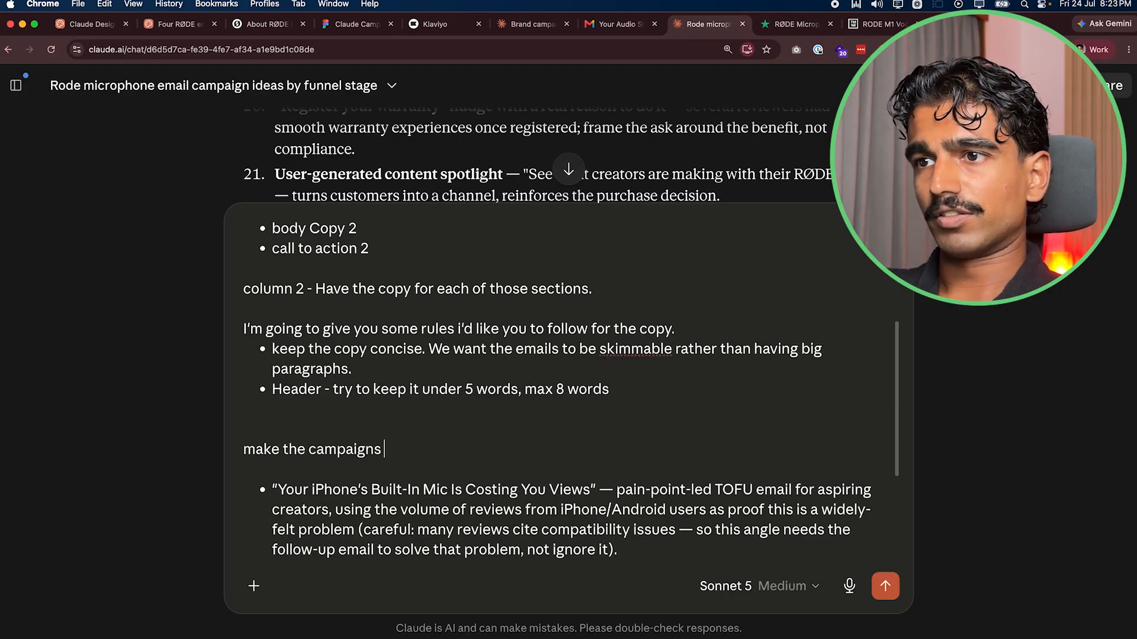
type("for these email ideas")
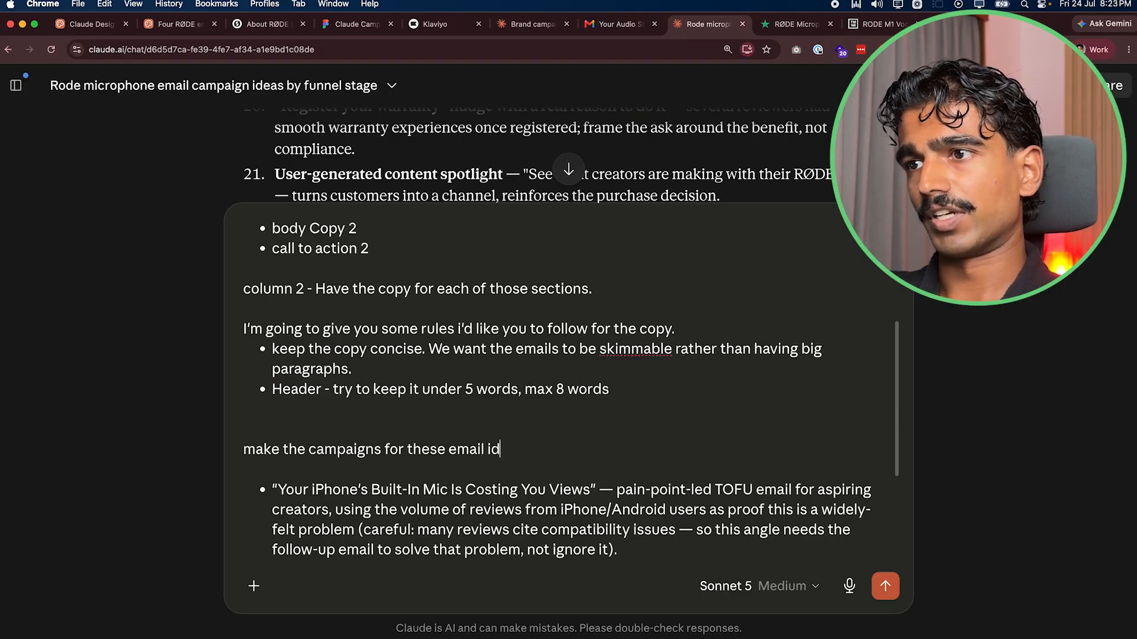
- Reword the line above the ideas to "make the copy for these email ideas" and send the message
key("BackSpace")
key("BackSpace")
key("BackSpace")
key("BackSpace")
key("BackSpace")
key("BackSpace")
key("BackSpace")
key("BackSpace")
type("opy")
scroll(507, 363, "down", 5)
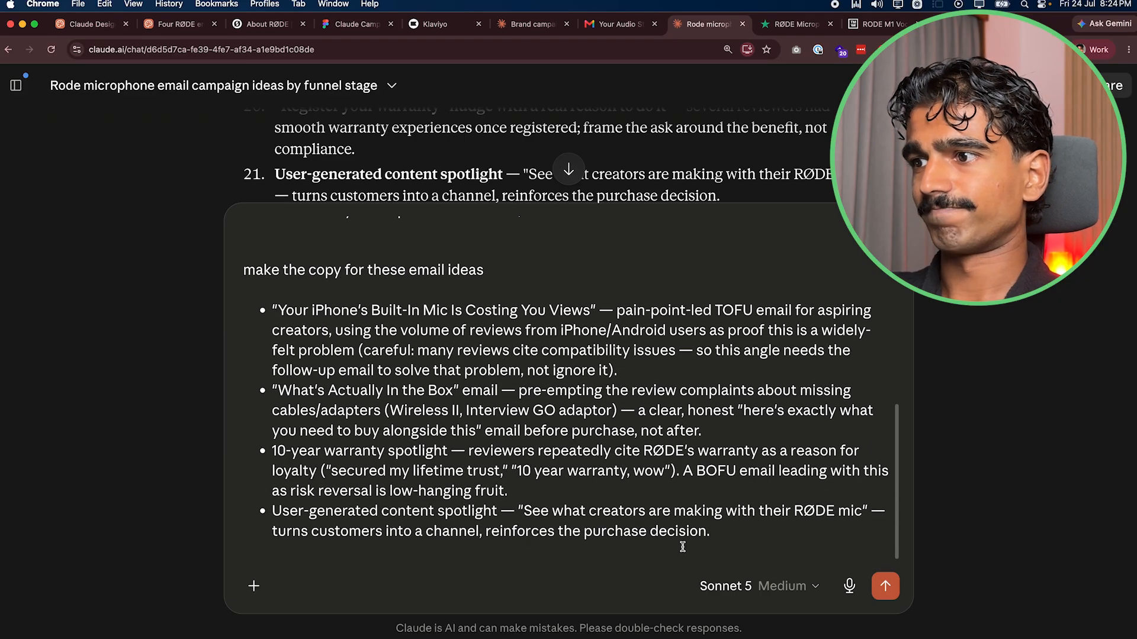
left_click(886, 587)
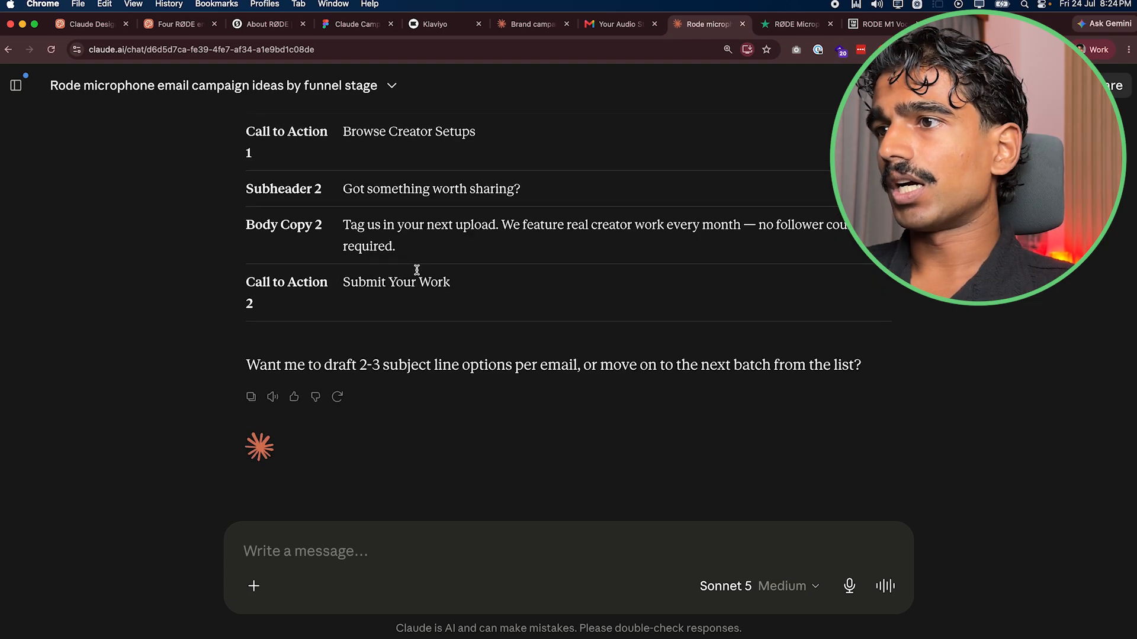
- Reply to the subject line offer with "yes - please give me subject lines and preview text." and send it
left_click_drag(240, 368, 926, 373)
left_click(926, 373)
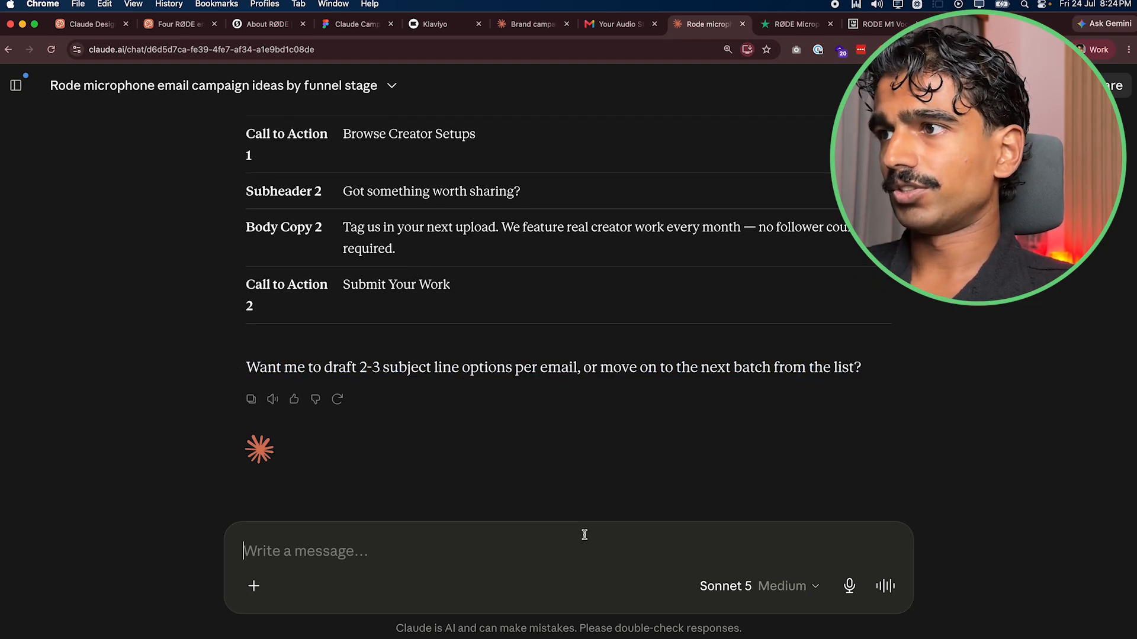
type("yes - plea")
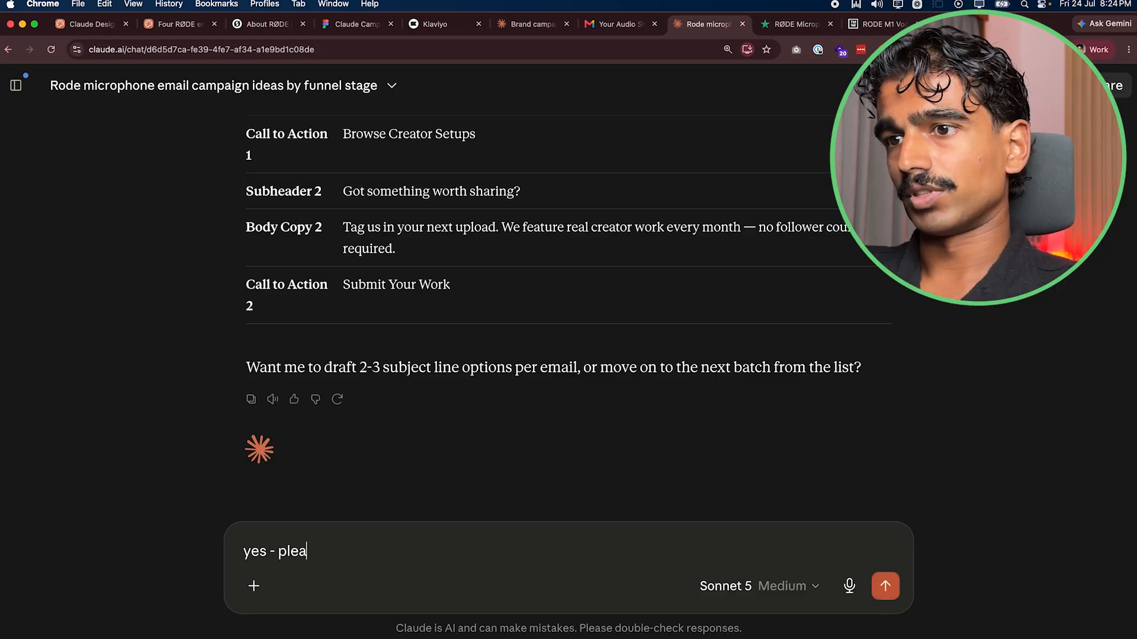
type("se give me subjec")
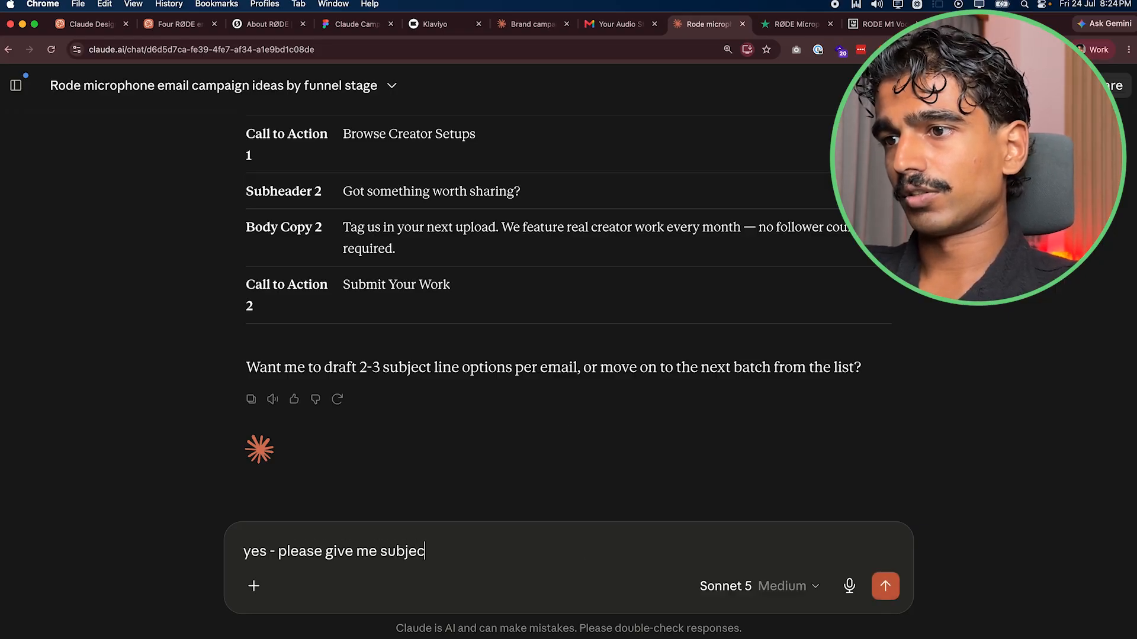
type("t lines and preview text.")
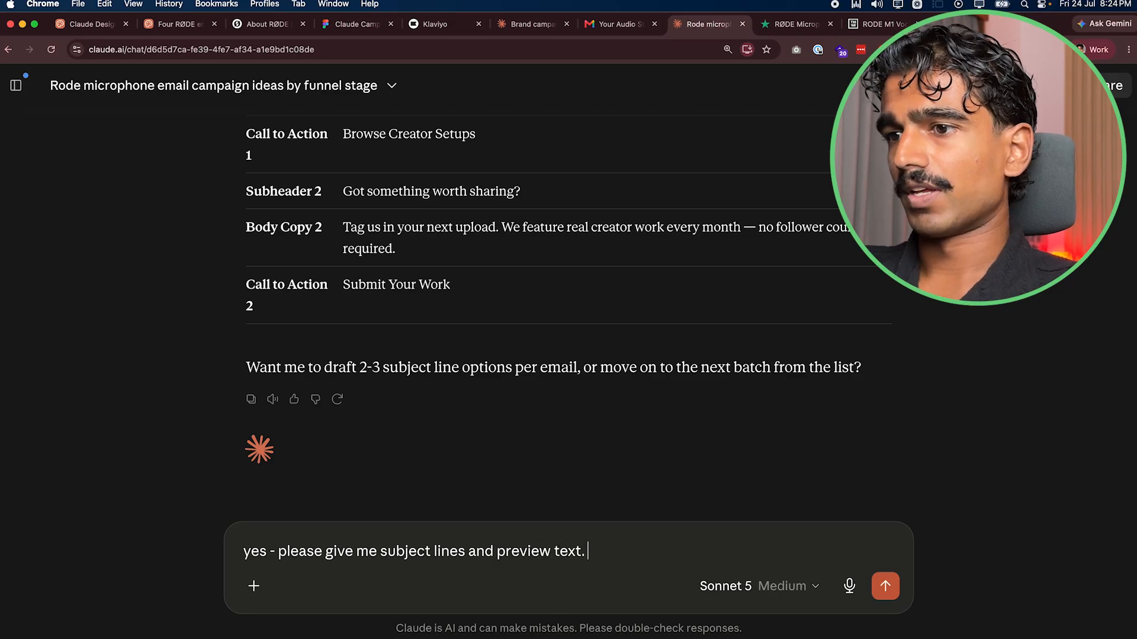
key("Return")
- Ask for everything in one document by sending "give me the copy and subject lines together in a complete MD File" and look it over
type("give")
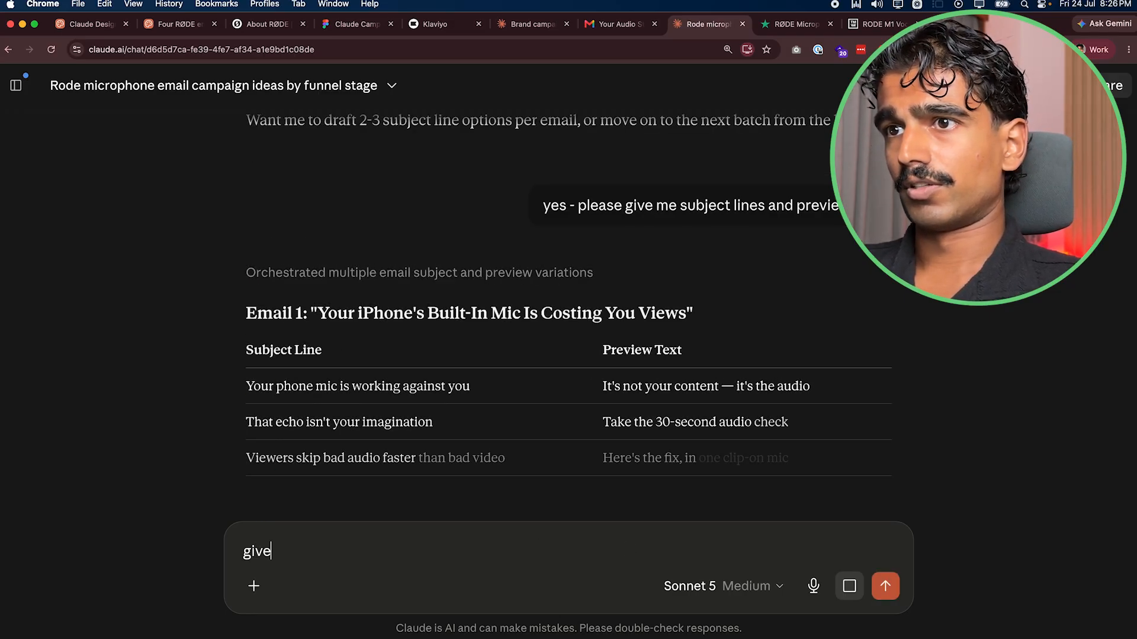
type(" me the copy and ")
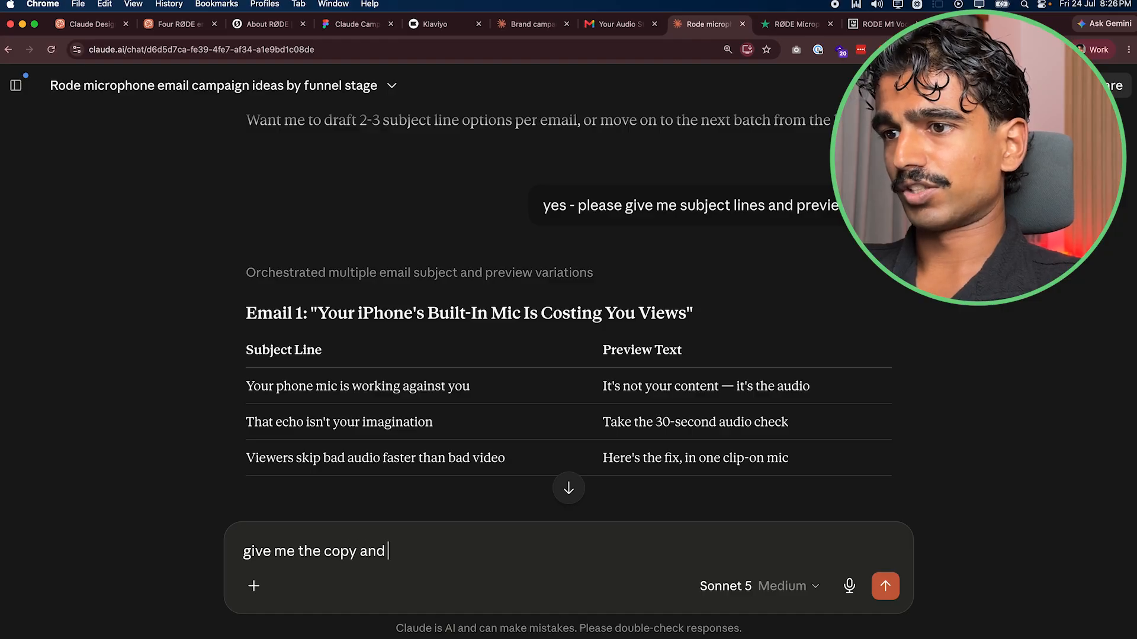
type("subject lines to")
key("BackSpace")
type("gether in a coplete")
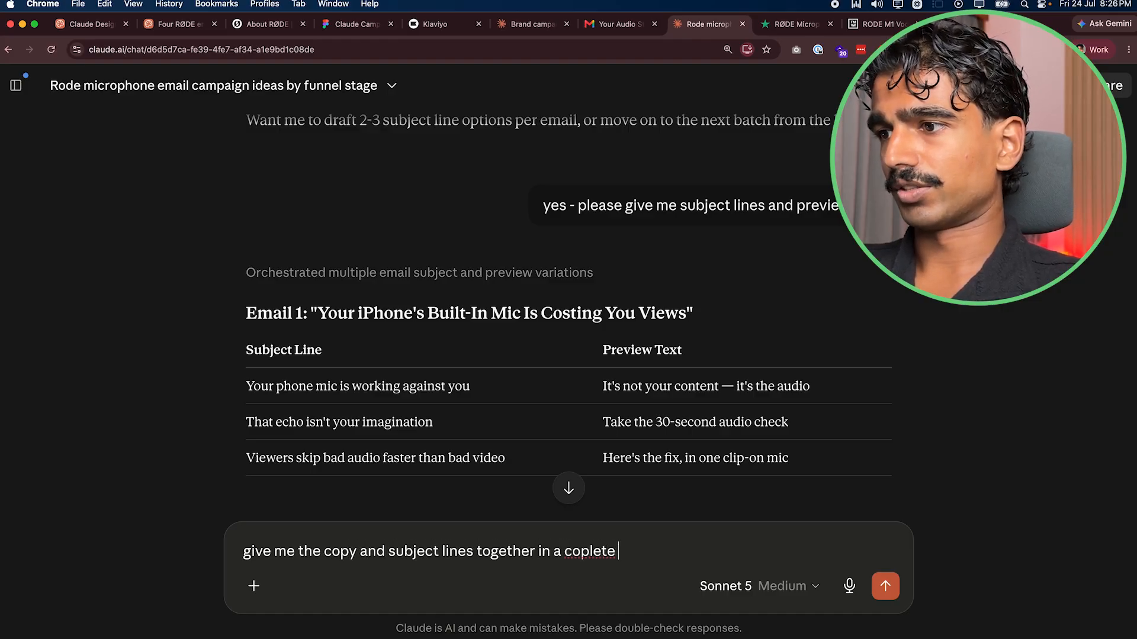
key("BackSpace")
key("BackSpace")
key("BackSpace")
key("BackSpace")
key("BackSpace")
key("BackSpace")
type("mplete MD")
key("Return")
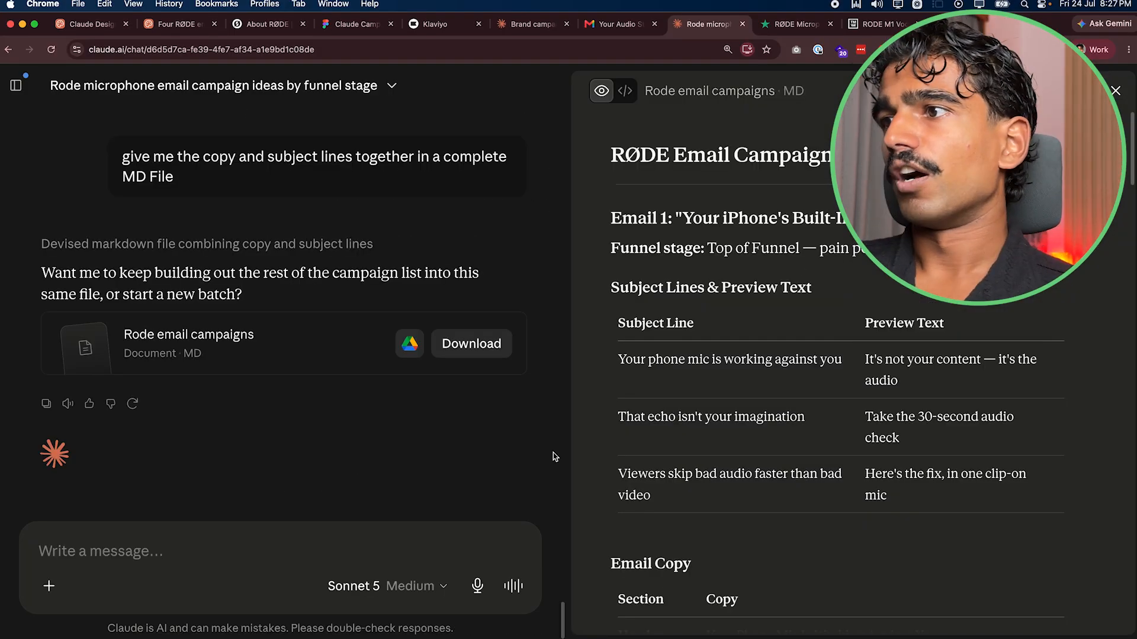
scroll(734, 340, "down", 10)
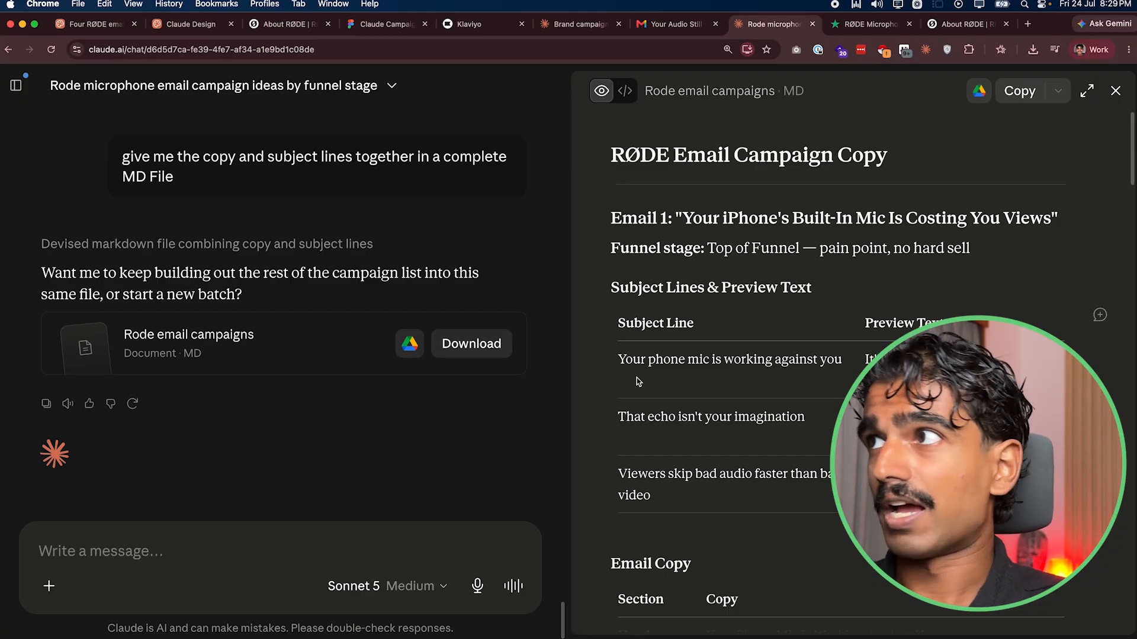
- Open the RØDE website, rode.com, in a new browser tab
key("super+t")
type("rode")
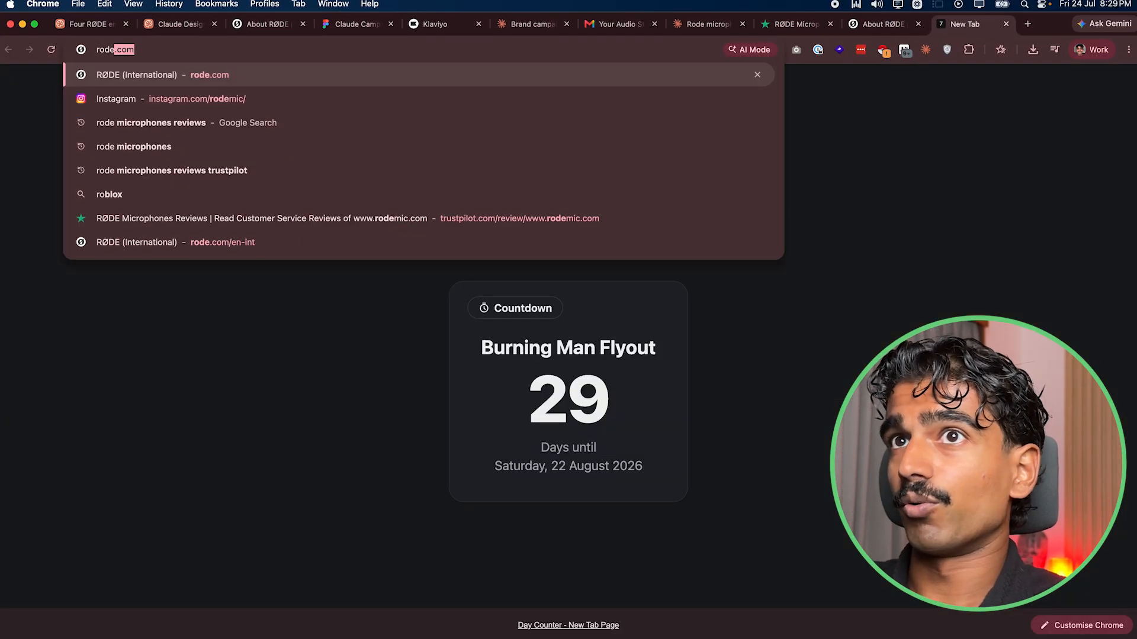
key("Return")
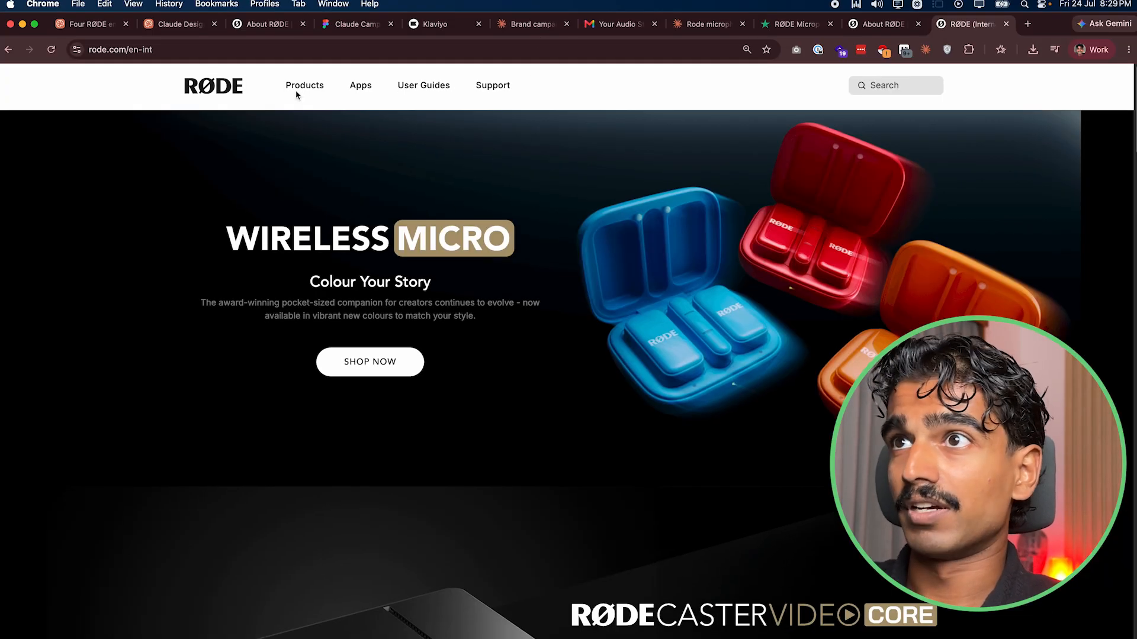
- Switch to Finder, open the raw images folder inside Campaigns, and preview the lifestyle and accessory PNG images
left_click(172, 613)
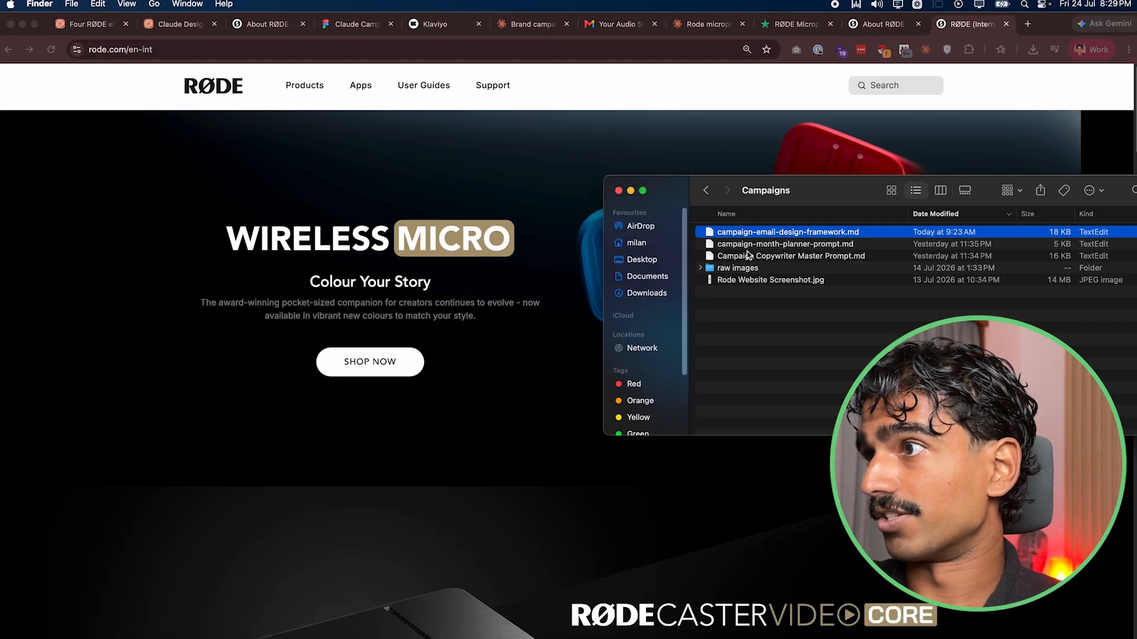
double_click(734, 267)
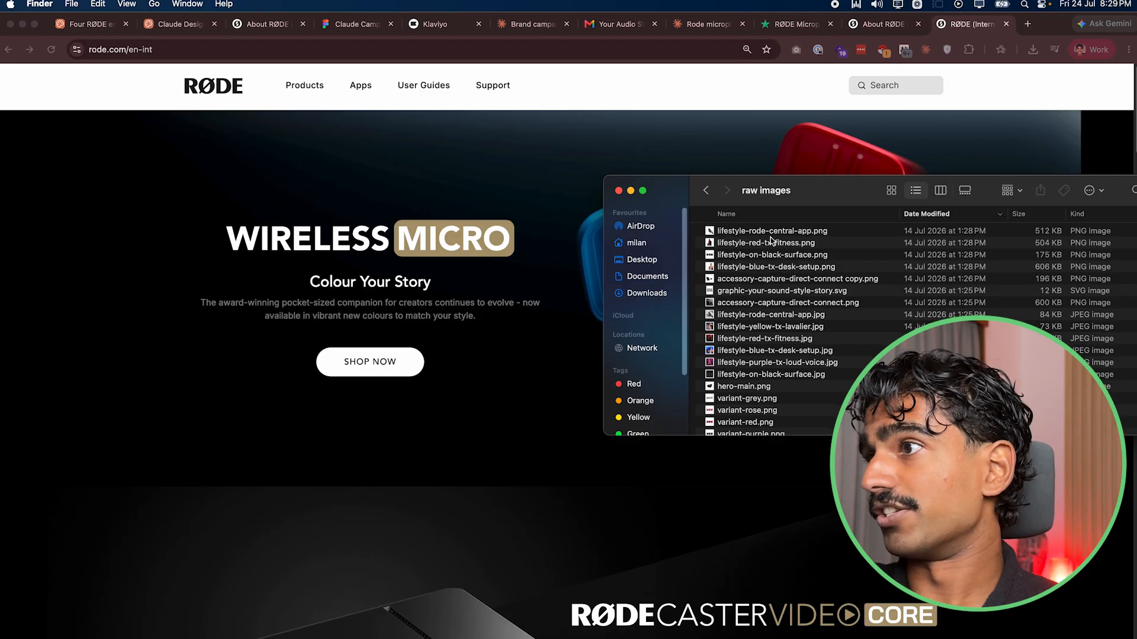
left_click(769, 242)
key("space")
key("Down")
key("Down")
key("Down")
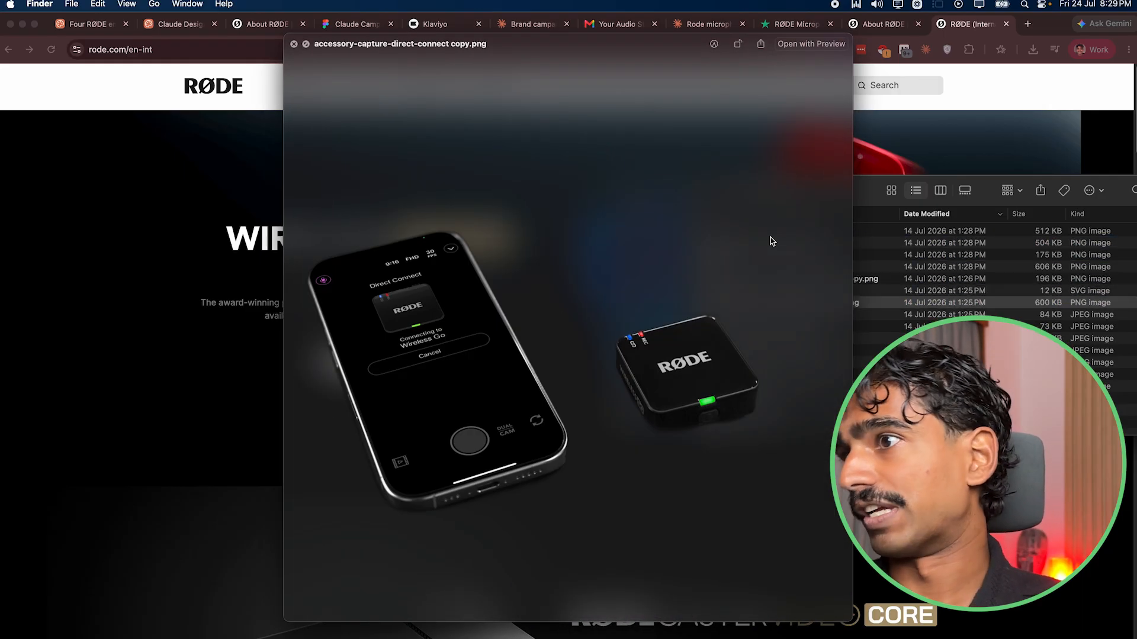
key("Up")
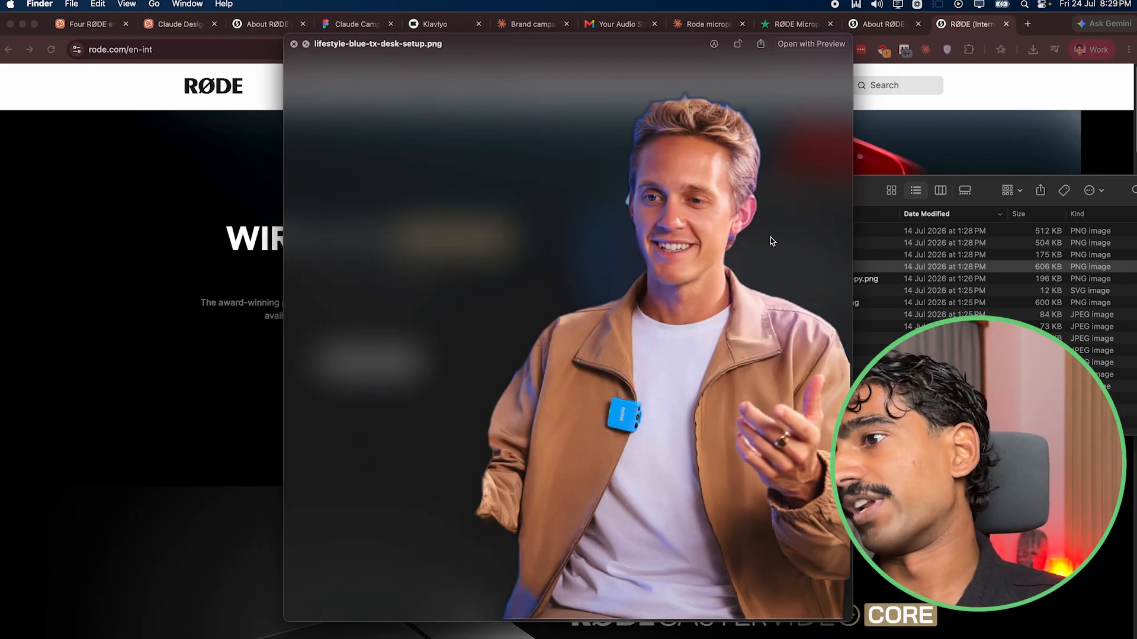
- Preview the lifestyle JPG photos, including the red transmitter fitness shot and the purple transmitter loud-voice shot
key("space")
key("Down")
key("Down")
key("Down")
key("Down")
key("Down")
key("Down")
key("space")
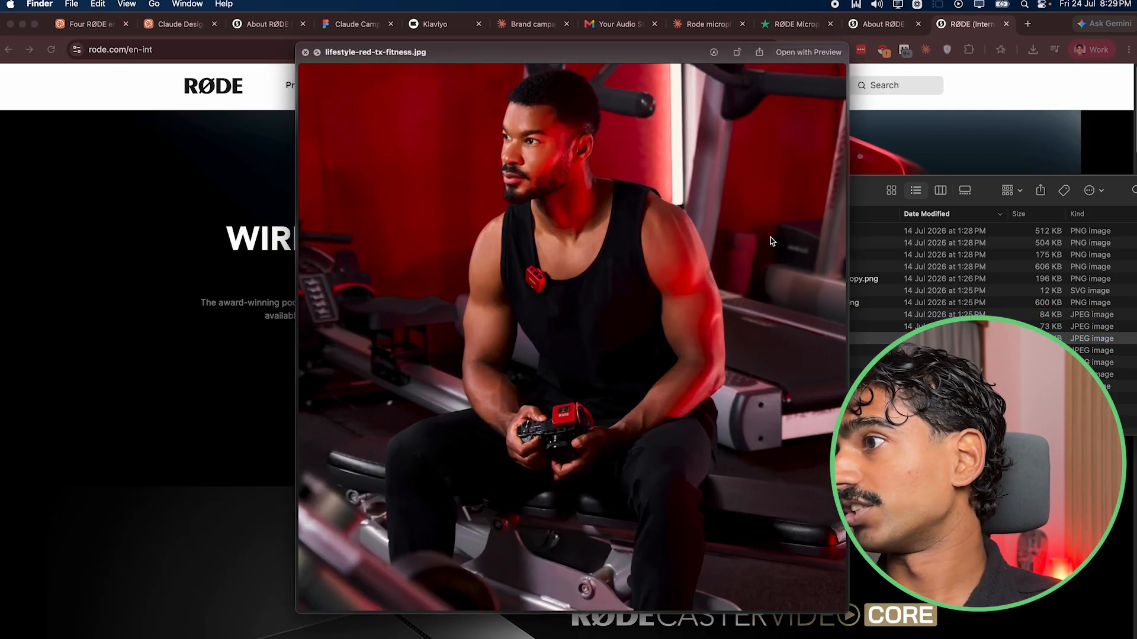
key("Up")
key("Down")
key("Up")
key("Down")
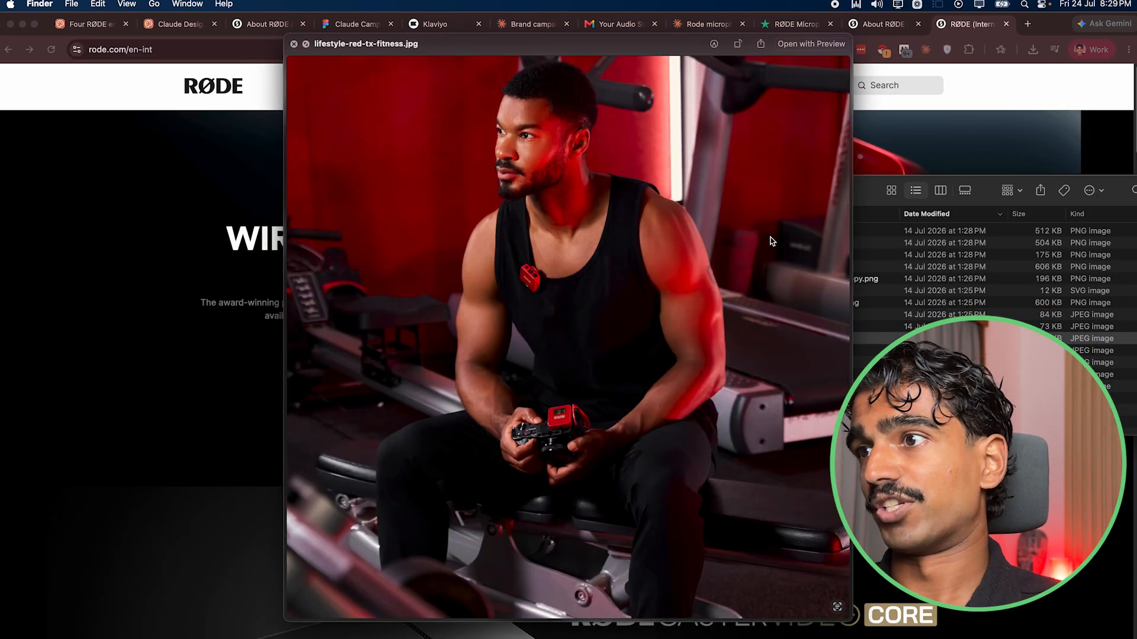
key("Down")
key("Down")
key("Up")
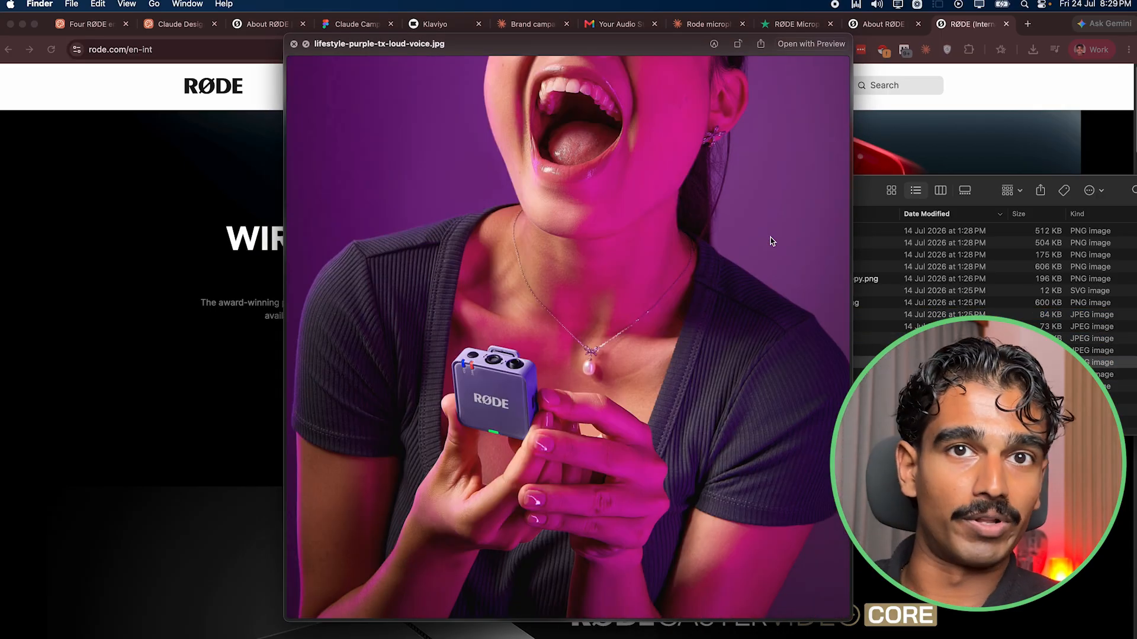
- Preview the product colour variant images such as variant-green.png, and return to the parent folder
key("space")
scroll(822, 350, "down", 5)
key("Down")
key("Down")
key("Down")
key("space")
key("Up")
key("Down")
key("Down")
key("Down")
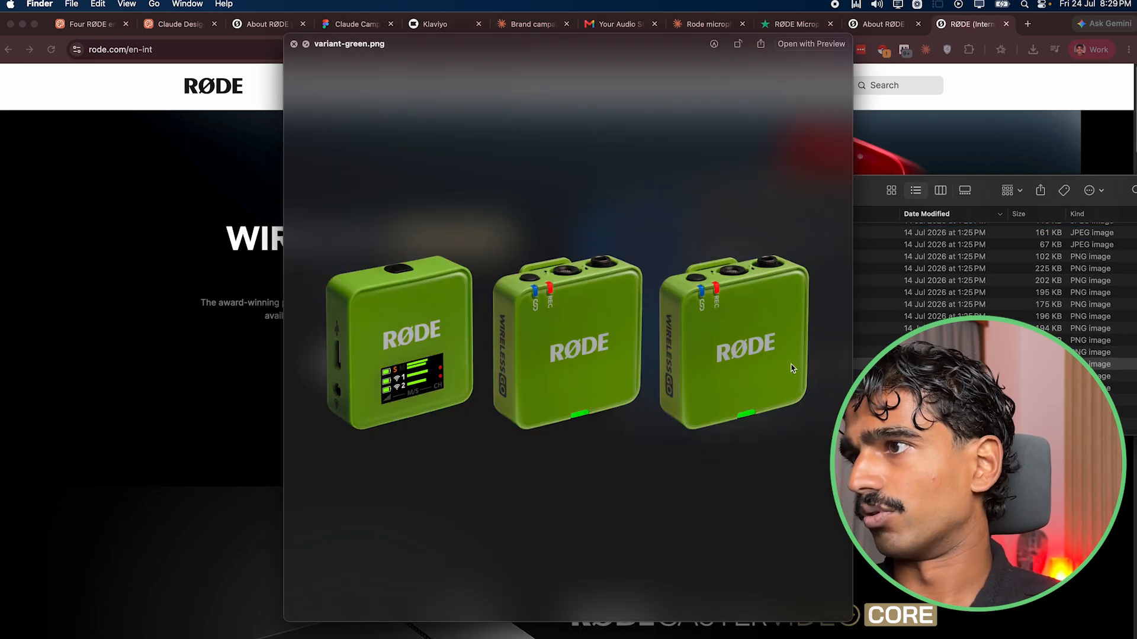
key("space")
key("super+Up")
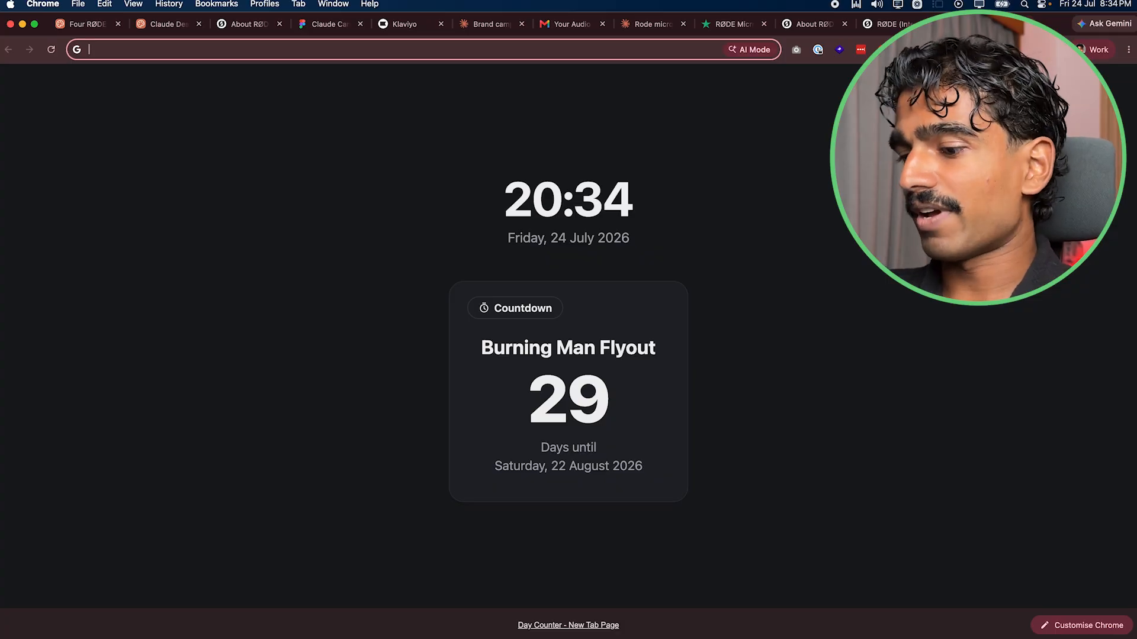
- Search the web for "milled" in Chrome and open the Milled email newsletter search engine
type("milled")
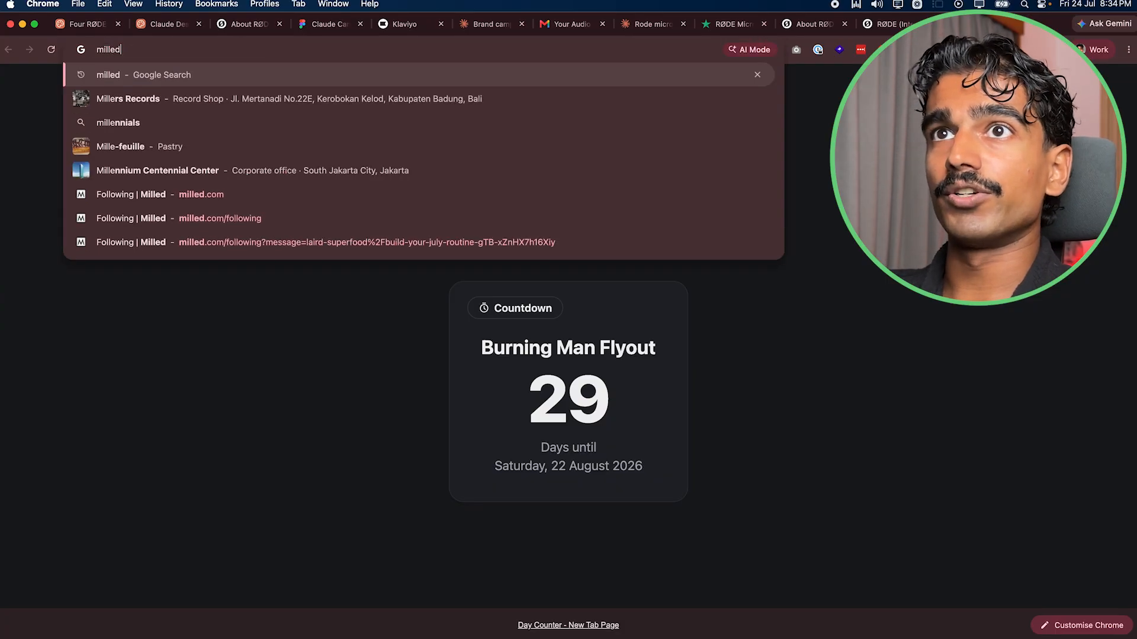
key("Return")
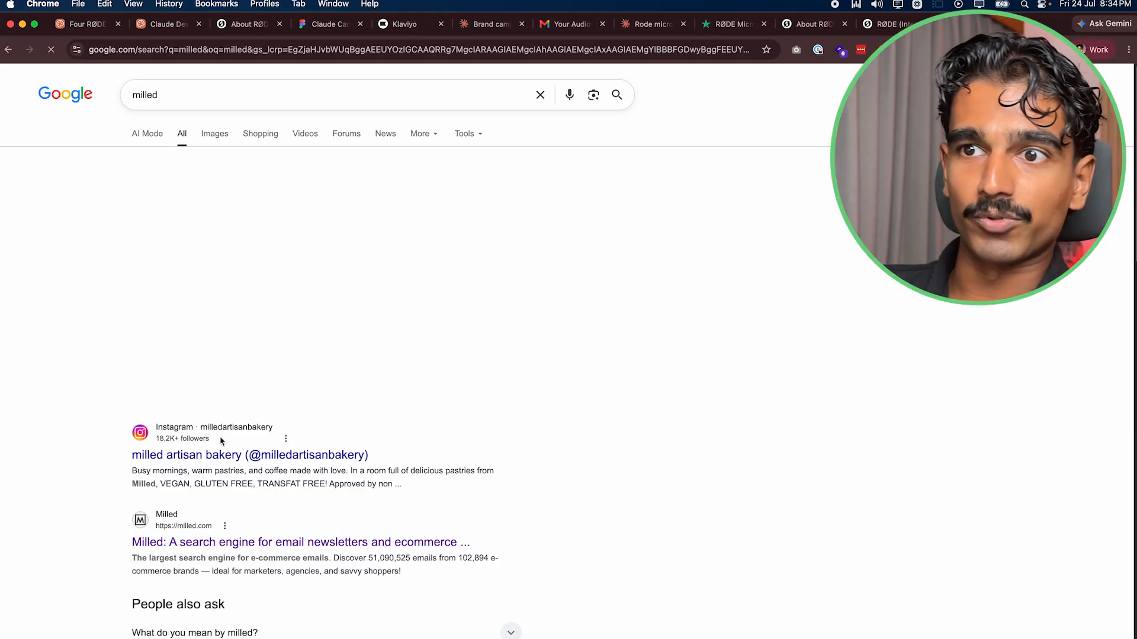
left_click(183, 541)
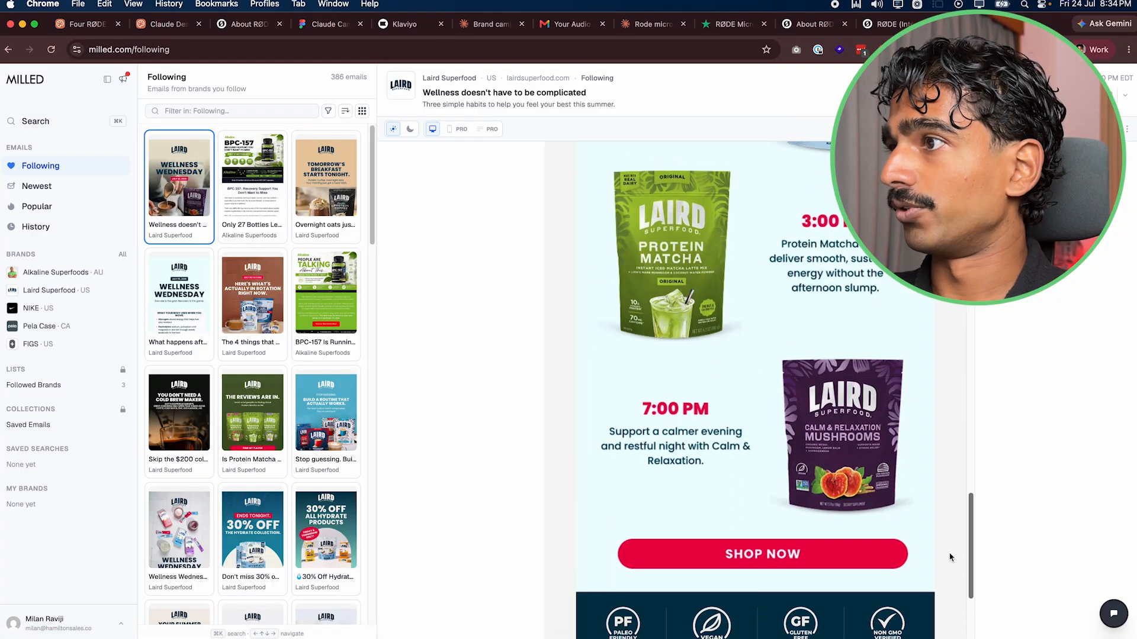
- Review the layout of Laird Superfood's Wellness Wednesday email and start saving its header image as a file
key("super+minus")
key("super+minus")
key("super+minus")
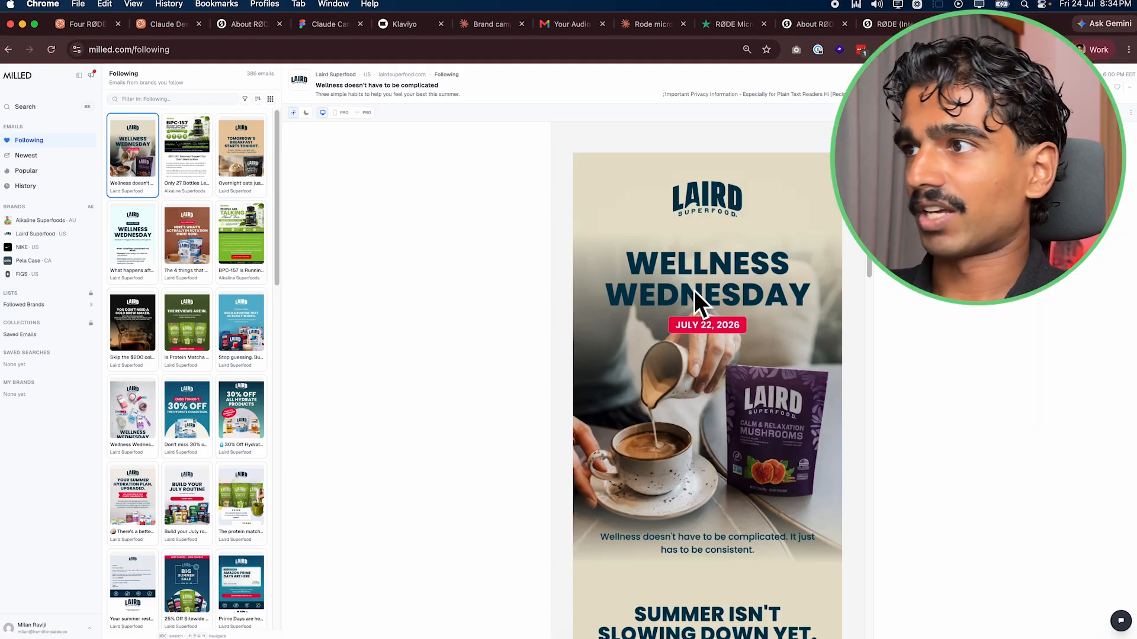
scroll(699, 296, "down", 15)
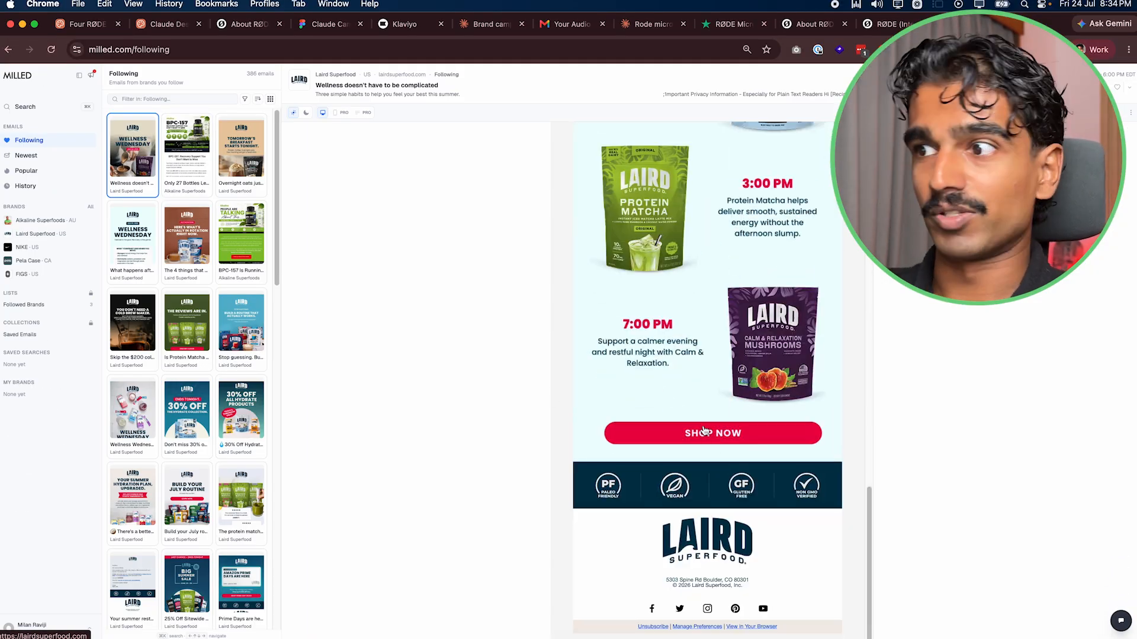
scroll(702, 405, "up", 5)
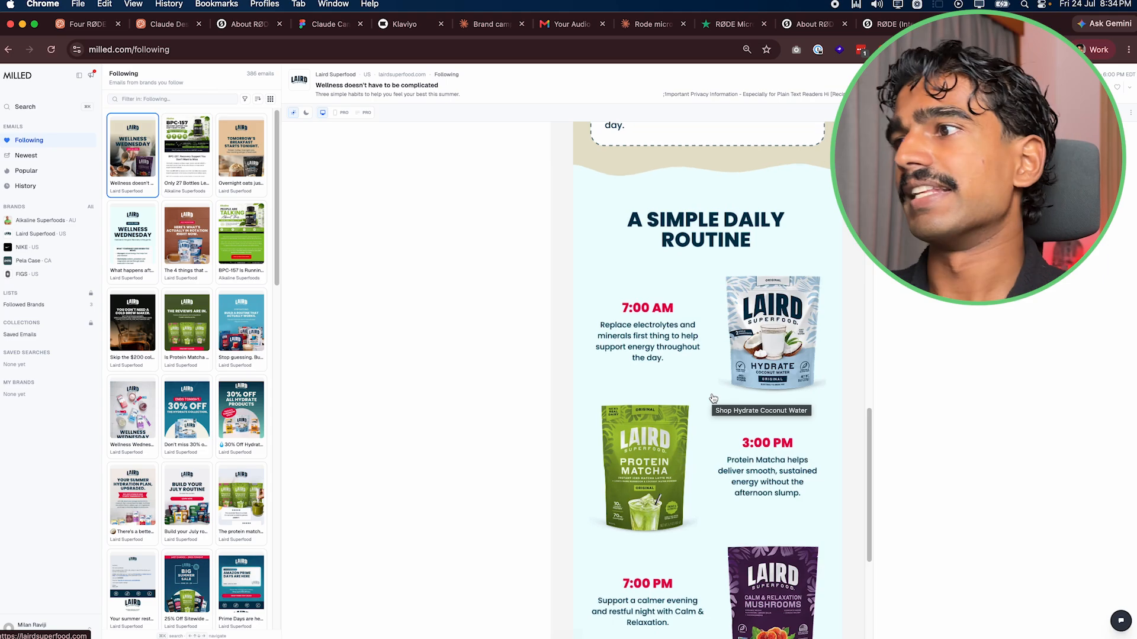
scroll(702, 401, "up", 10)
right_click(697, 423)
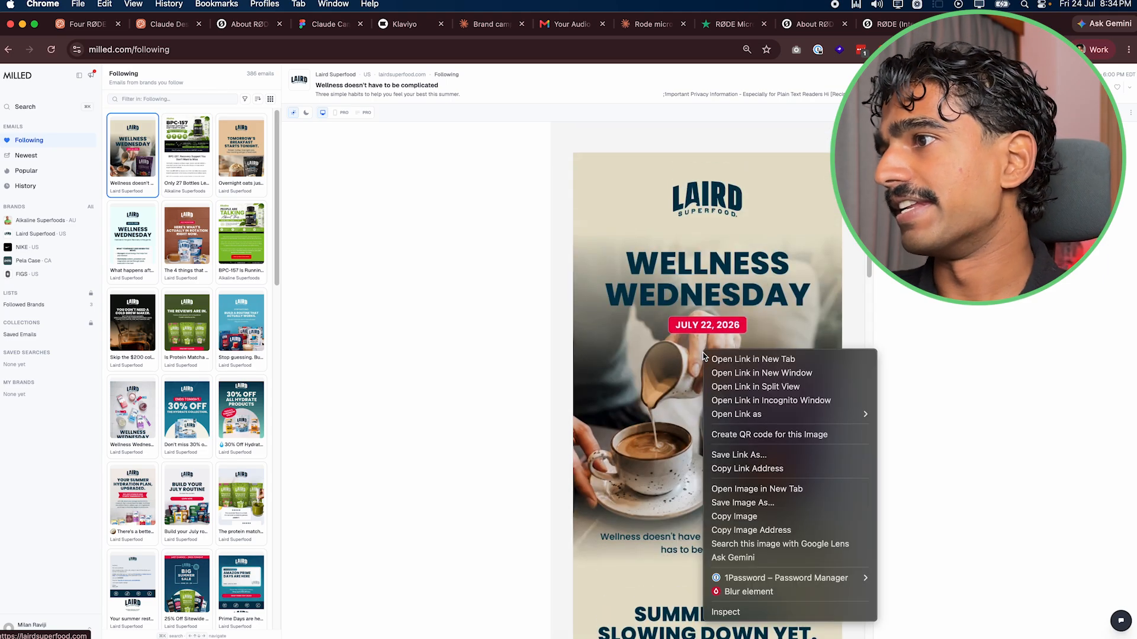
left_click(750, 512)
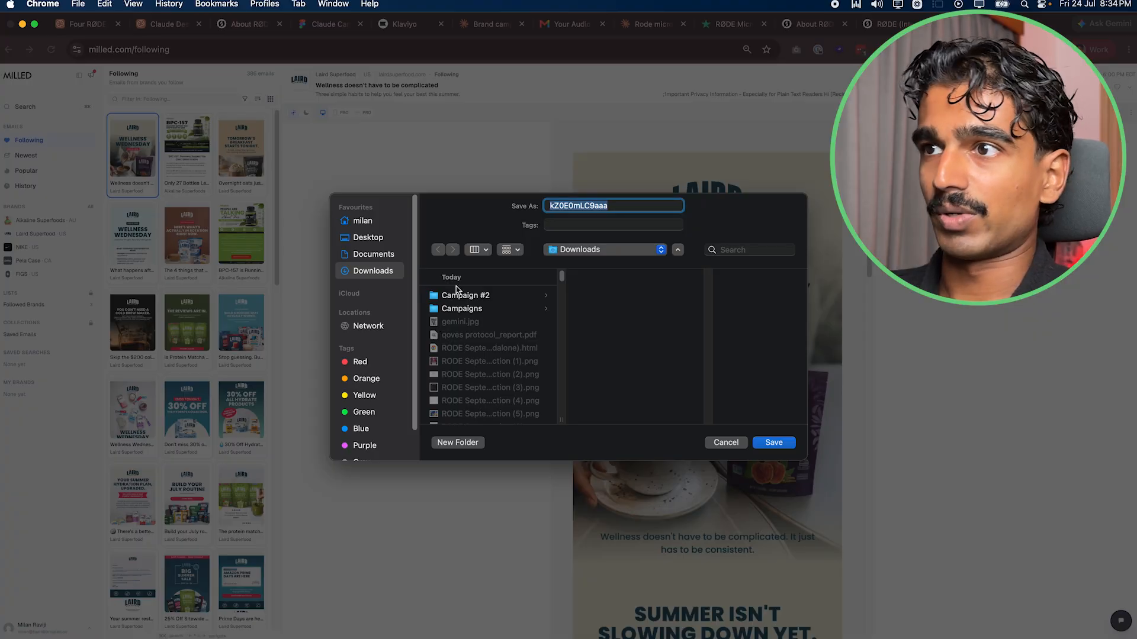
left_click(457, 443)
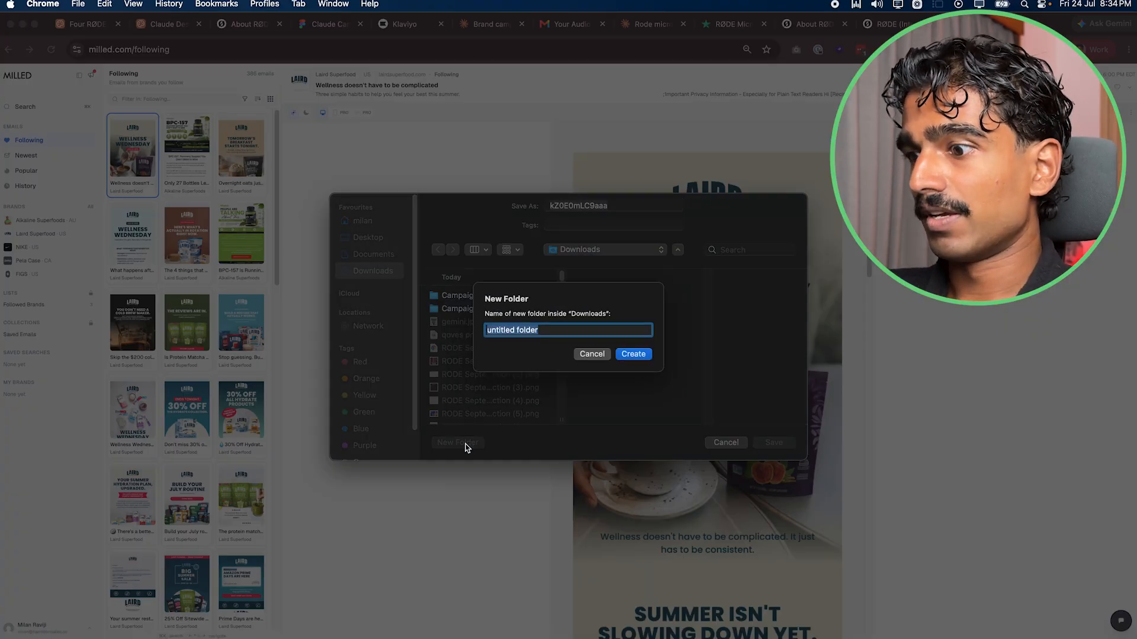
type("Ca")
key("BackSpace")
key("BackSpace")
key("Escape")
- Create a folder named "Emails I like the Layout of" inside Campaign #2 and save the email image there
left_click(494, 297)
key("super+shift+n")
type("Ema")
key("BackSpace")
key("BackSpace")
key("BackSpace")
type("Em")
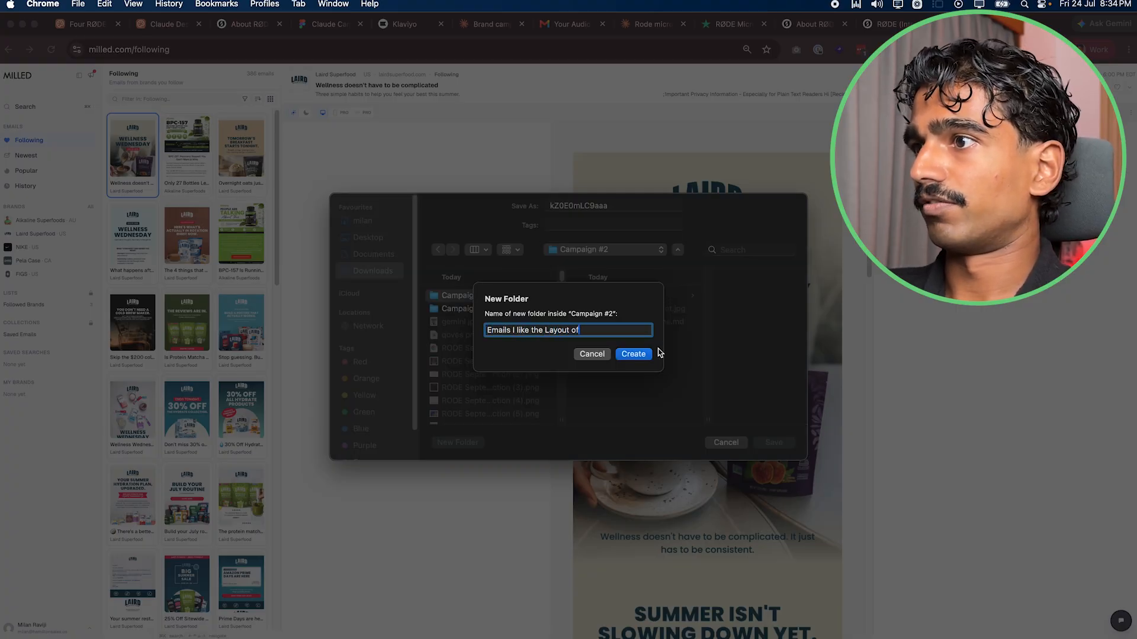
type("ails I like the Layout of")
key("Return")
left_click(787, 444)
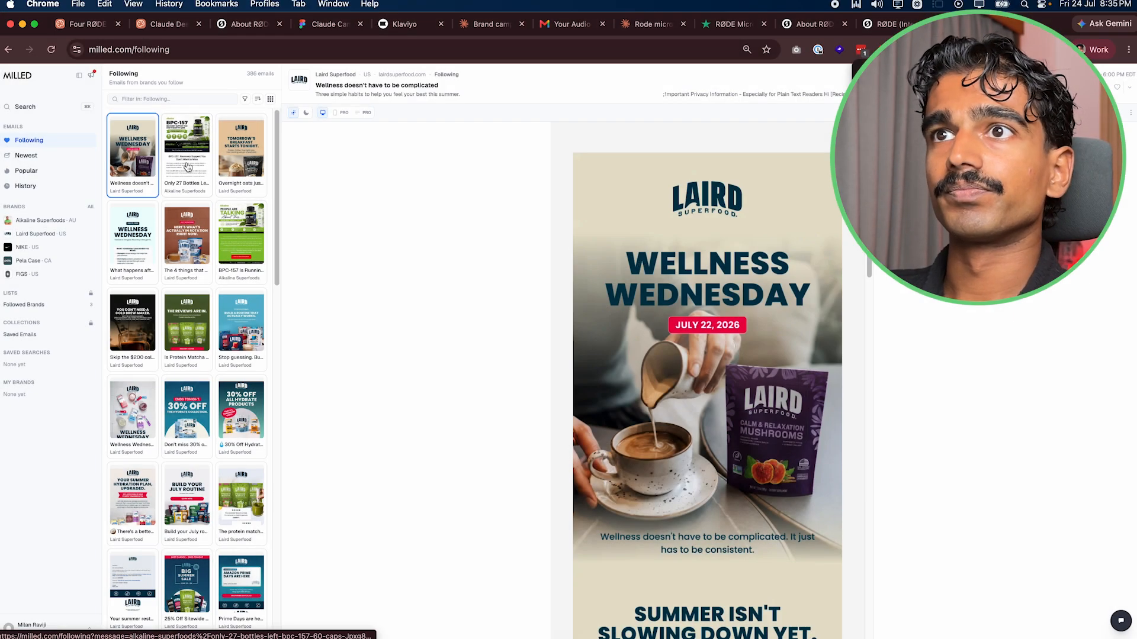
- Preview further Laird Superfood emails in the followed brands feed, including "Skip the $200 cold brew maker"
left_click(240, 156)
left_click(203, 261)
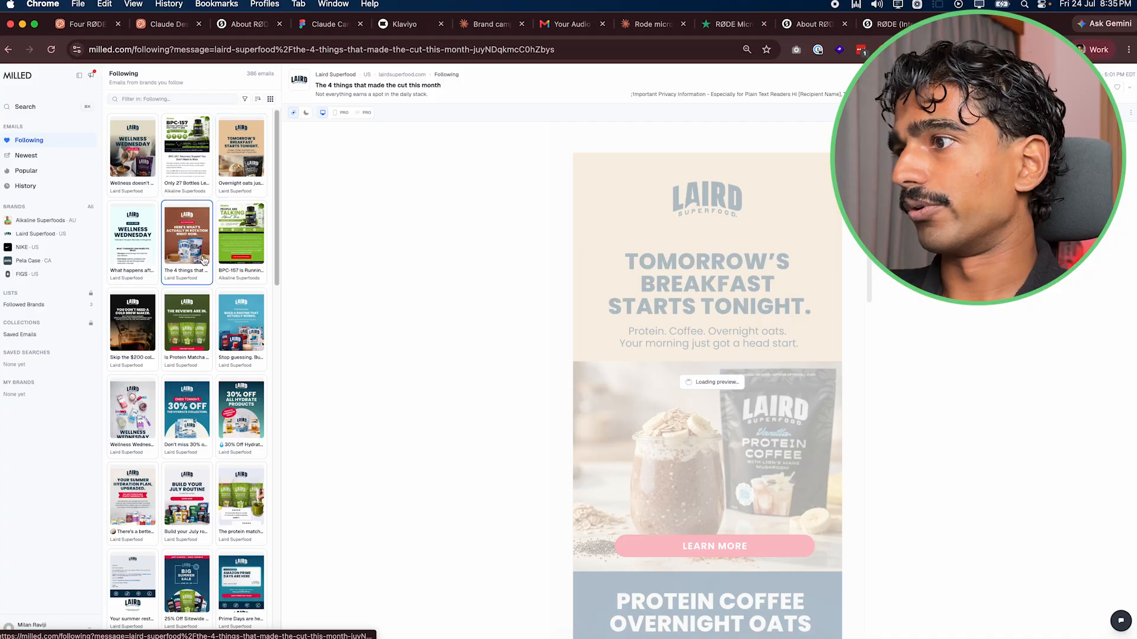
left_click(129, 336)
mouse_move(132, 430)
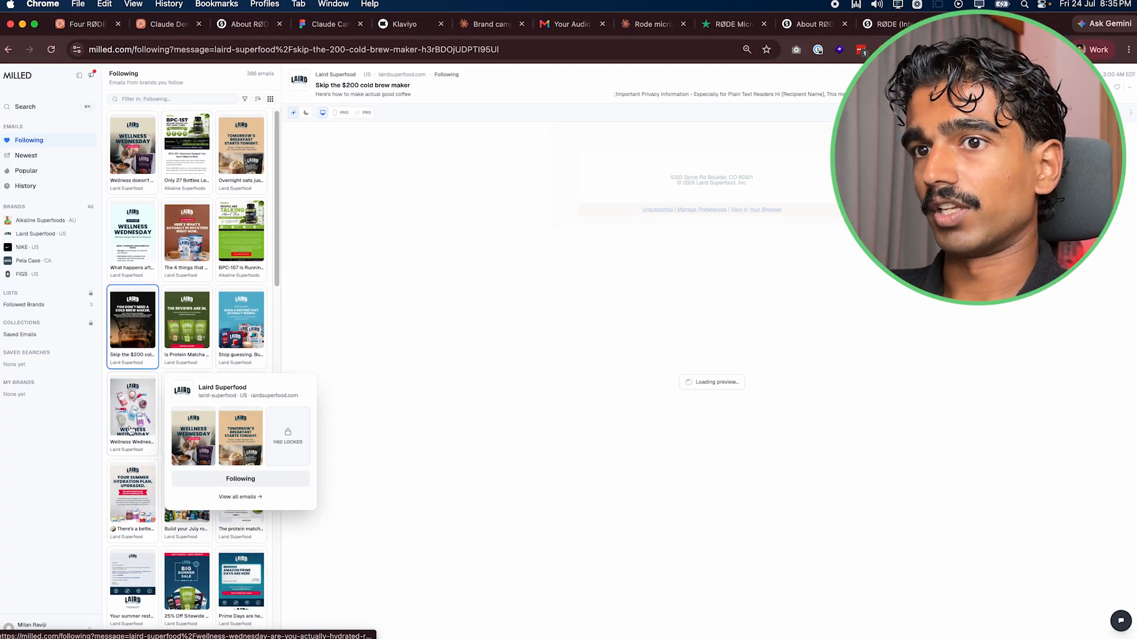
- Browse the newest emails across all brands, previewing the AT-A-GLANCE, The Lovery and Ross-Simons campaigns
left_click(26, 155)
left_click(244, 321)
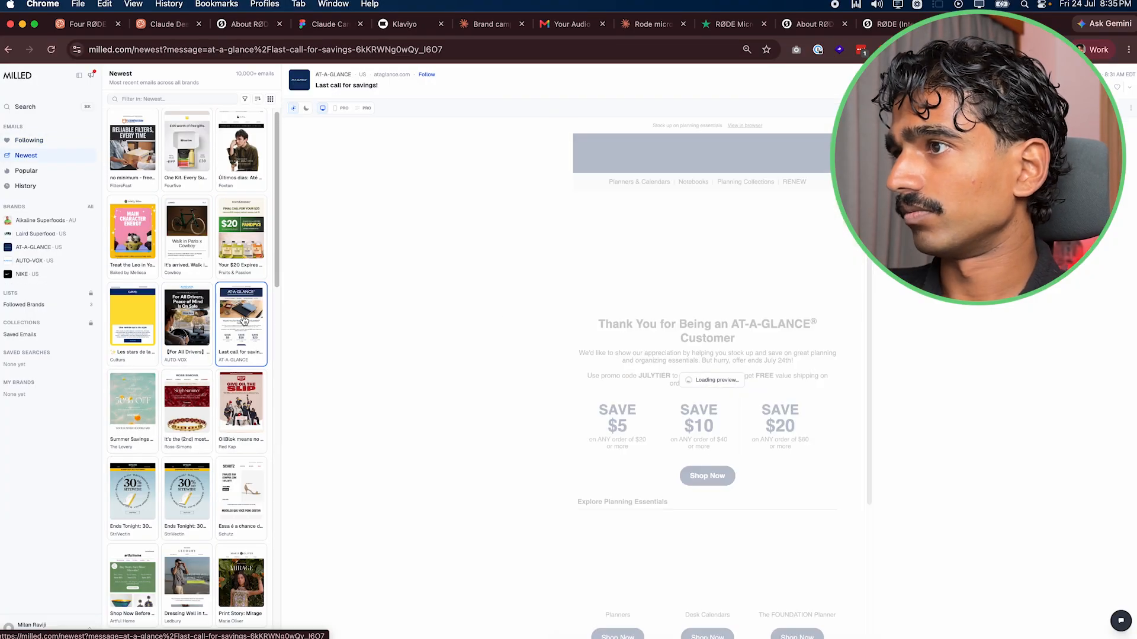
scroll(244, 320, "down", 3)
left_click(133, 305)
scroll(666, 292, "down", 10)
scroll(665, 292, "up", 15)
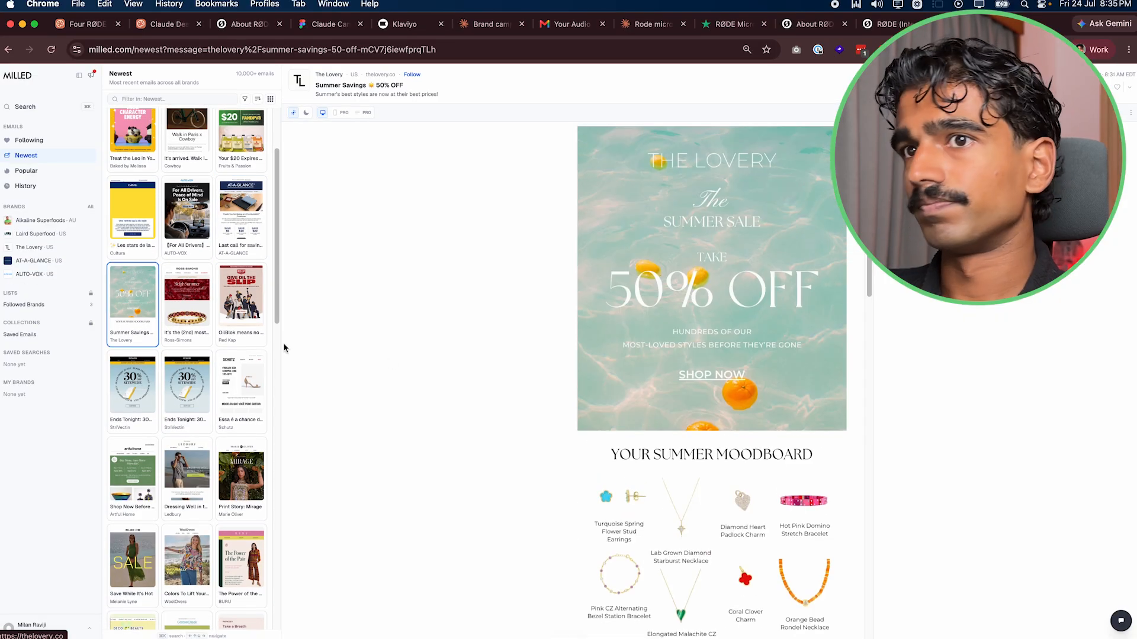
left_click(186, 304)
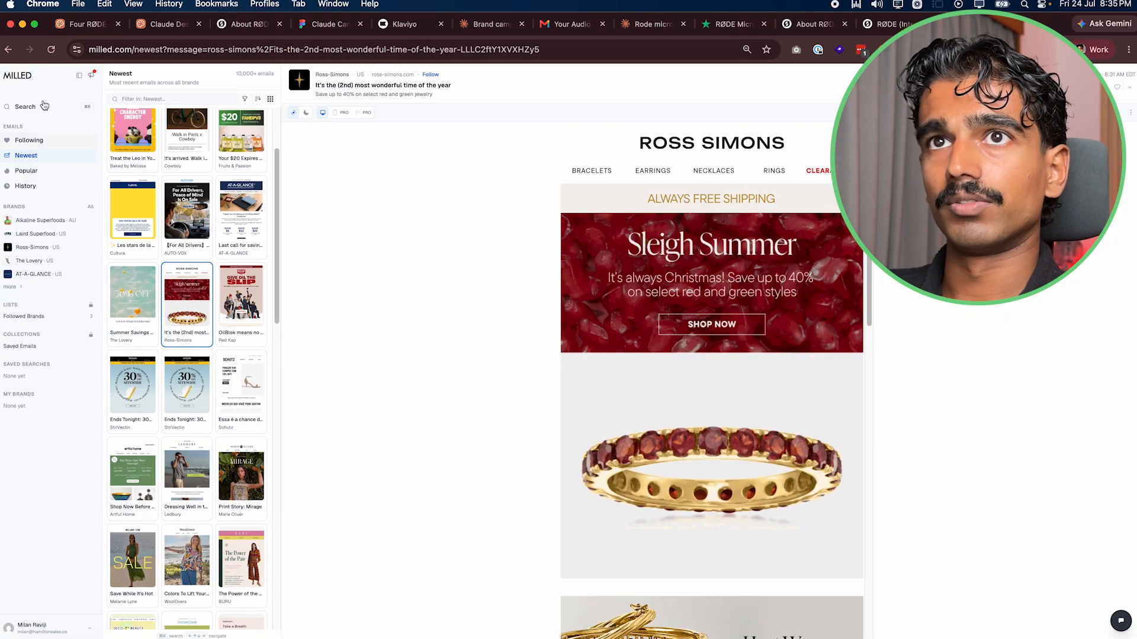
- Search the emails for "tech" and browse the results through to the Laptops Direct refurbished savings email
left_click(44, 105)
type("tech")
key("Return")
scroll(783, 232, "down", 10)
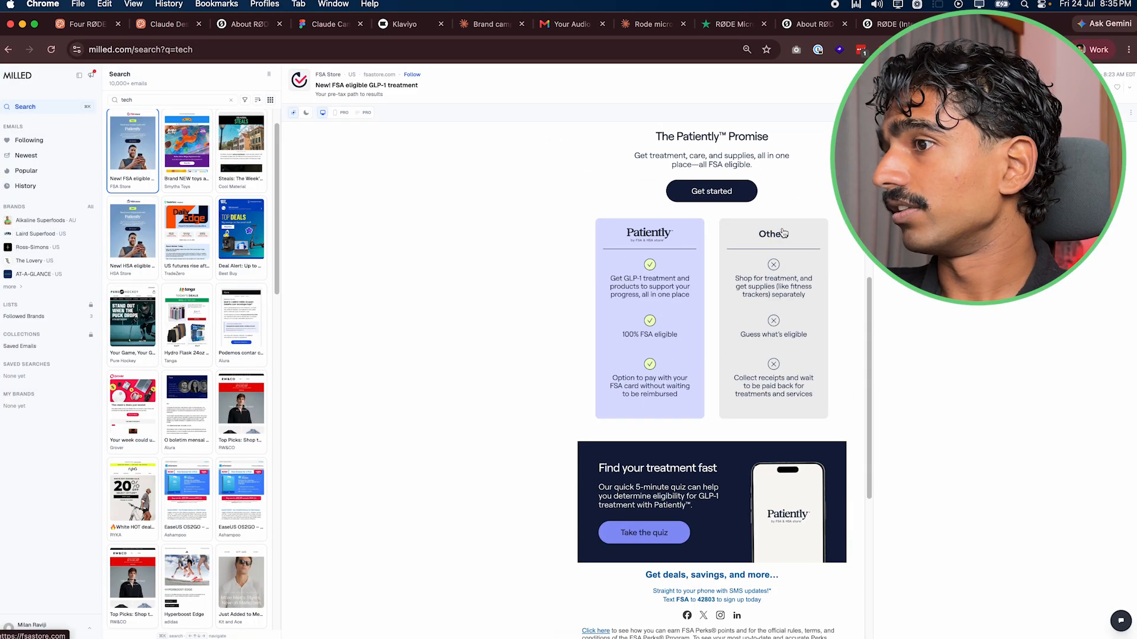
key("Down")
key("Down")
key("Down")
key("Down")
key("Down")
key("Down")
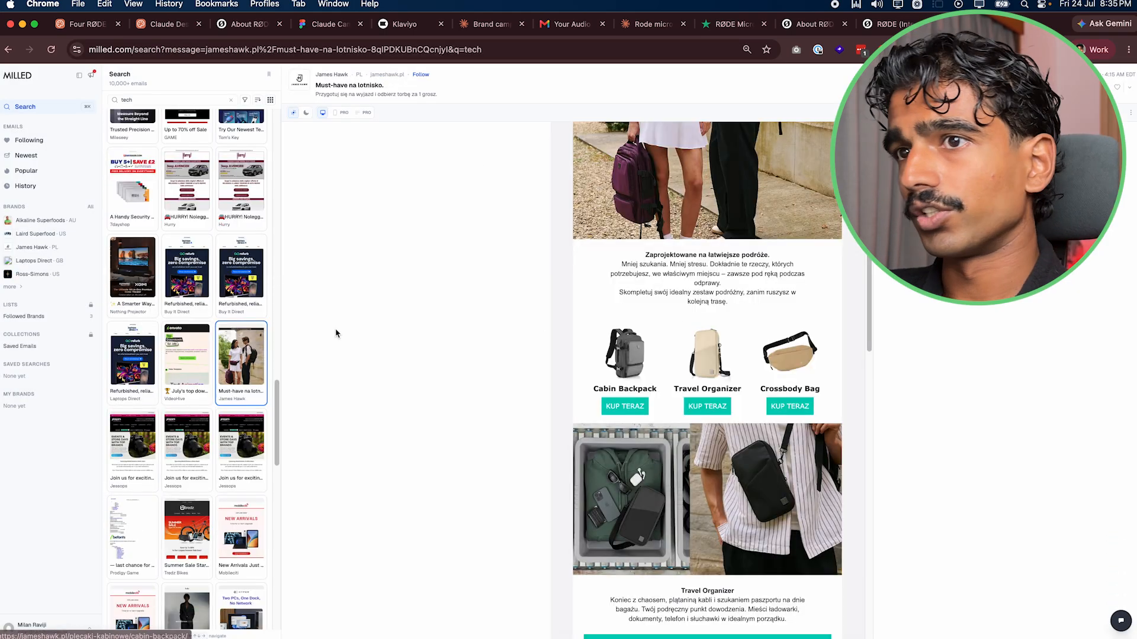
key("Left")
key("Left")
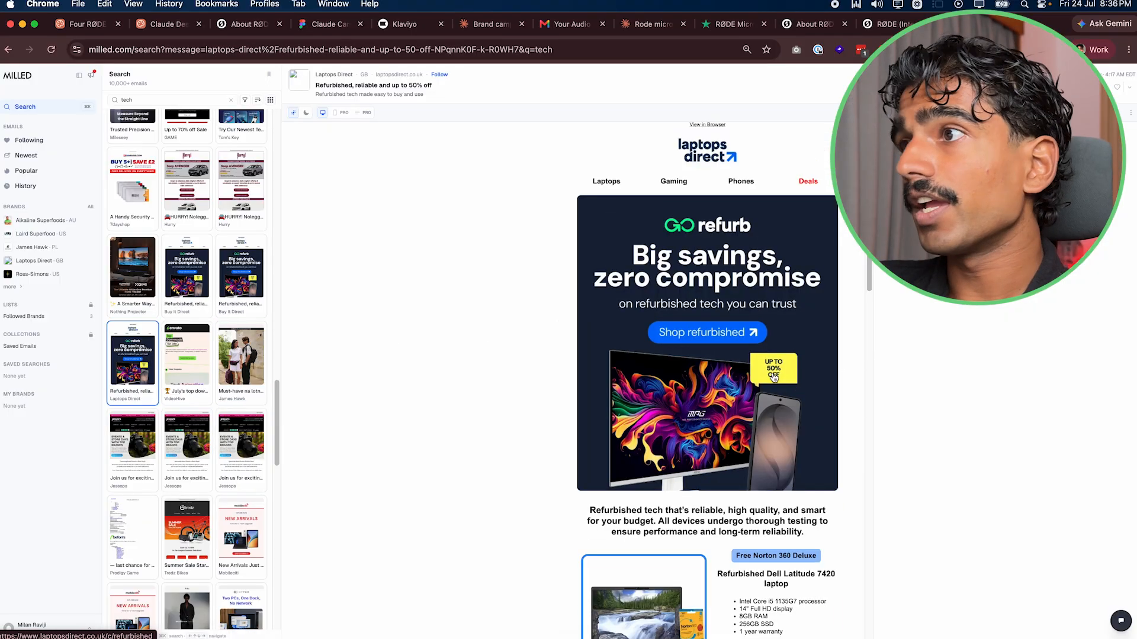
- Save the Laptops Direct "Big savings, zero compromise" hero image into the "Emails I like the Layout of" folder
right_click(691, 277)
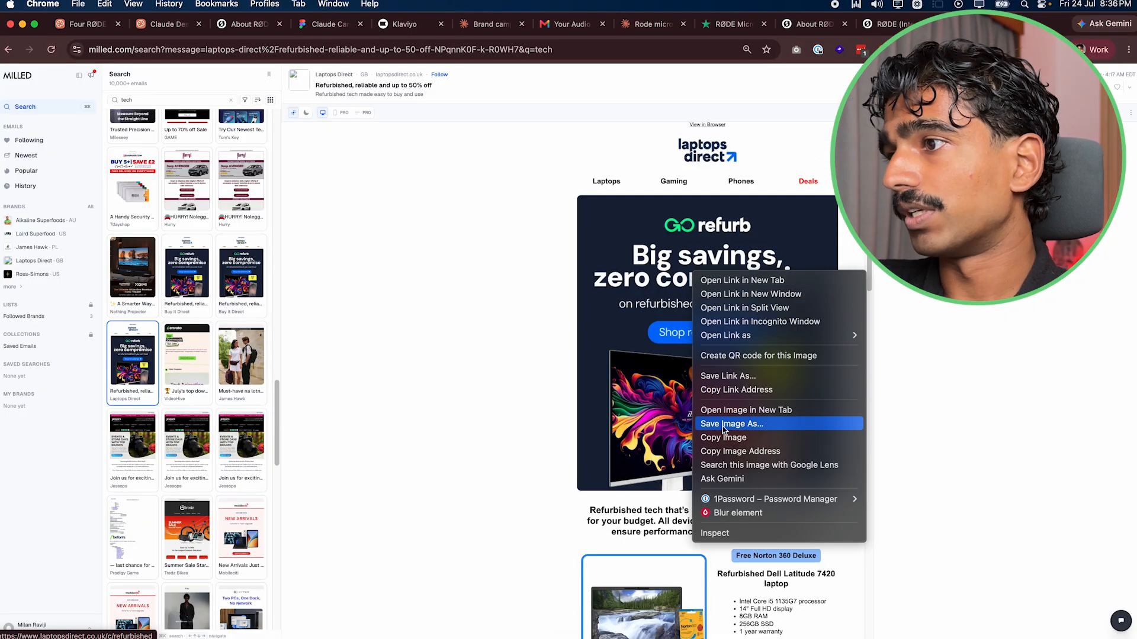
left_click(650, 449)
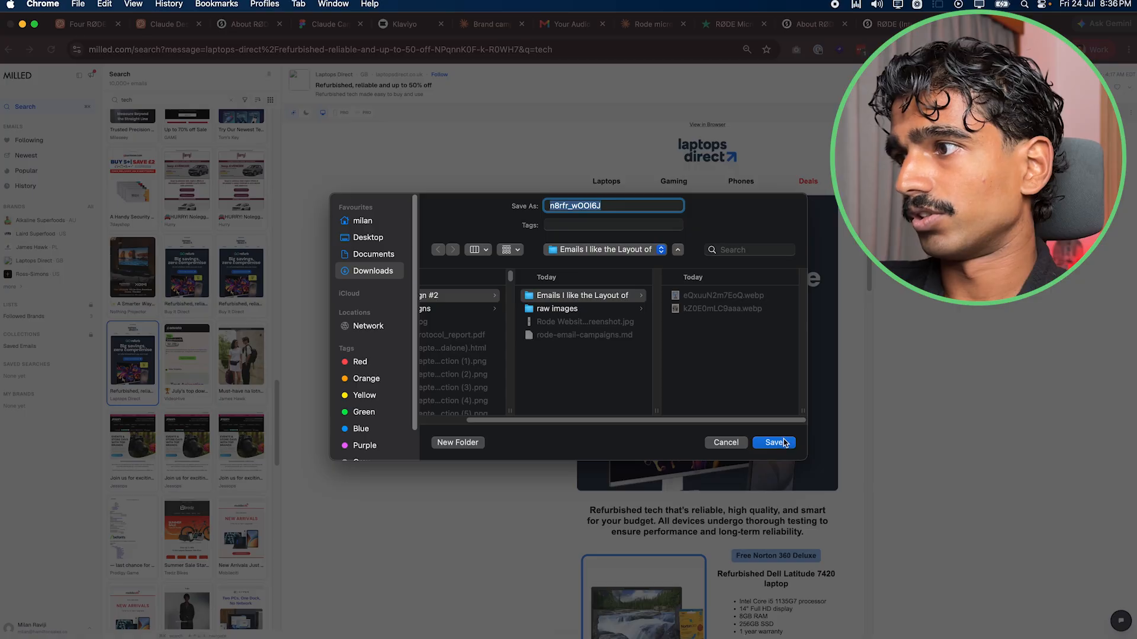
left_click(774, 442)
- Look up the brand DJI in the email archive and preview its "Power Up for Less" and "DJI RS 5: Lead the Scene" emails
left_click(52, 105)
type("dji")
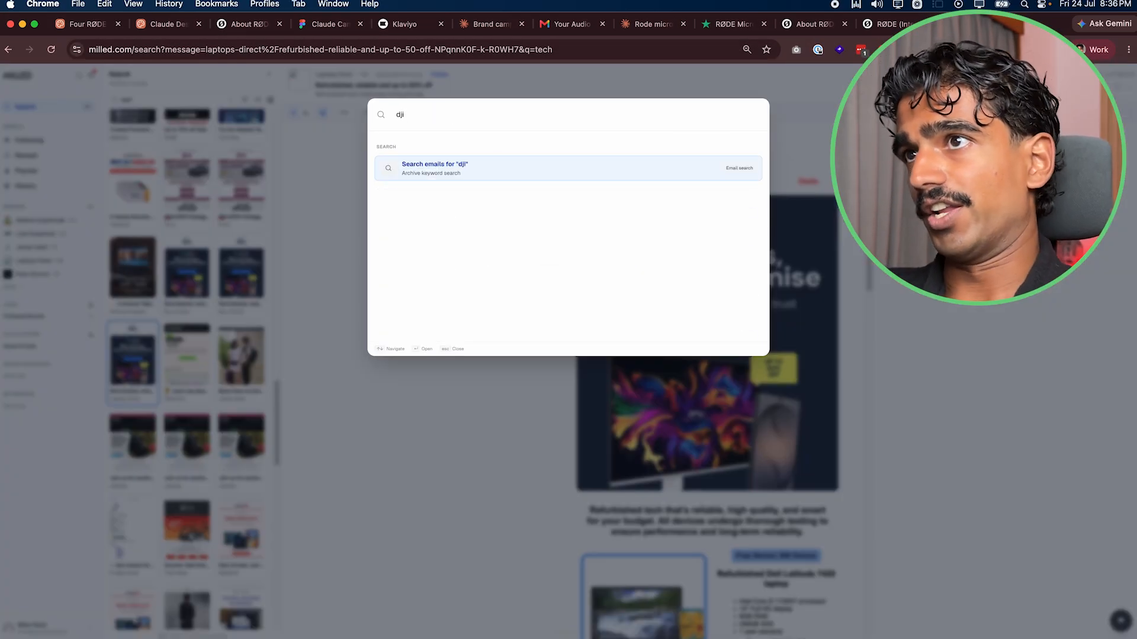
left_click(473, 210)
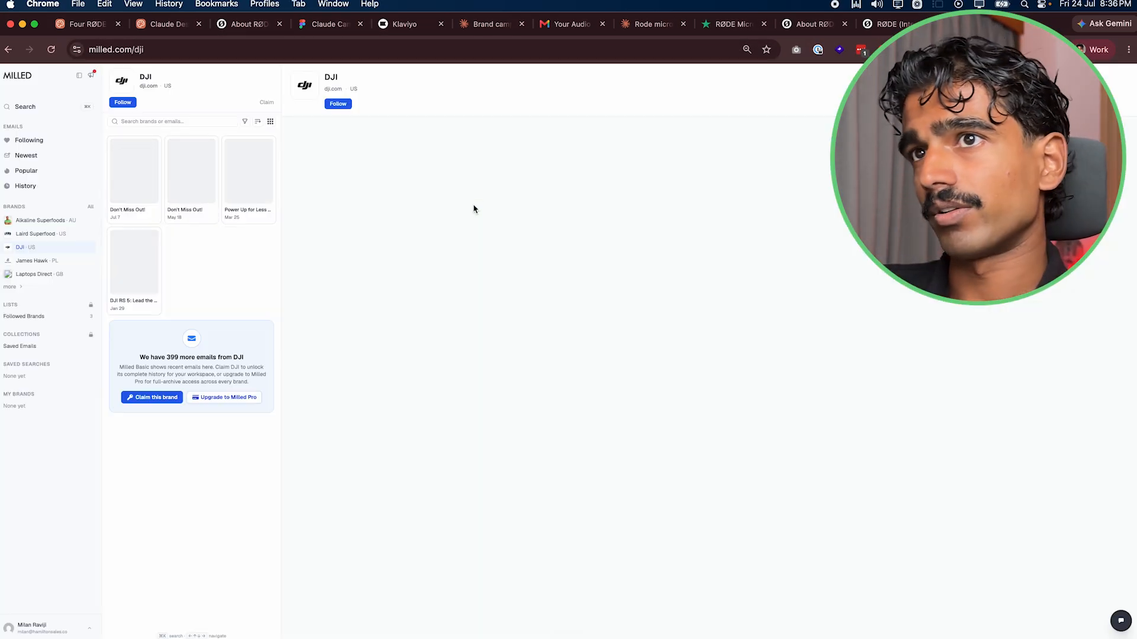
left_click(240, 178)
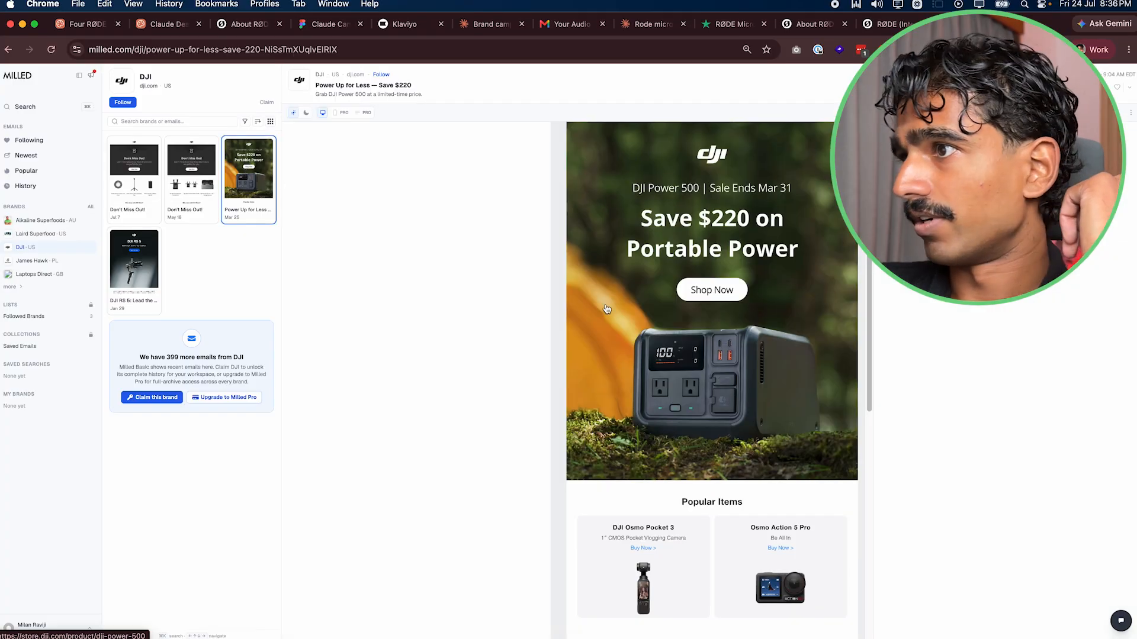
left_click(154, 286)
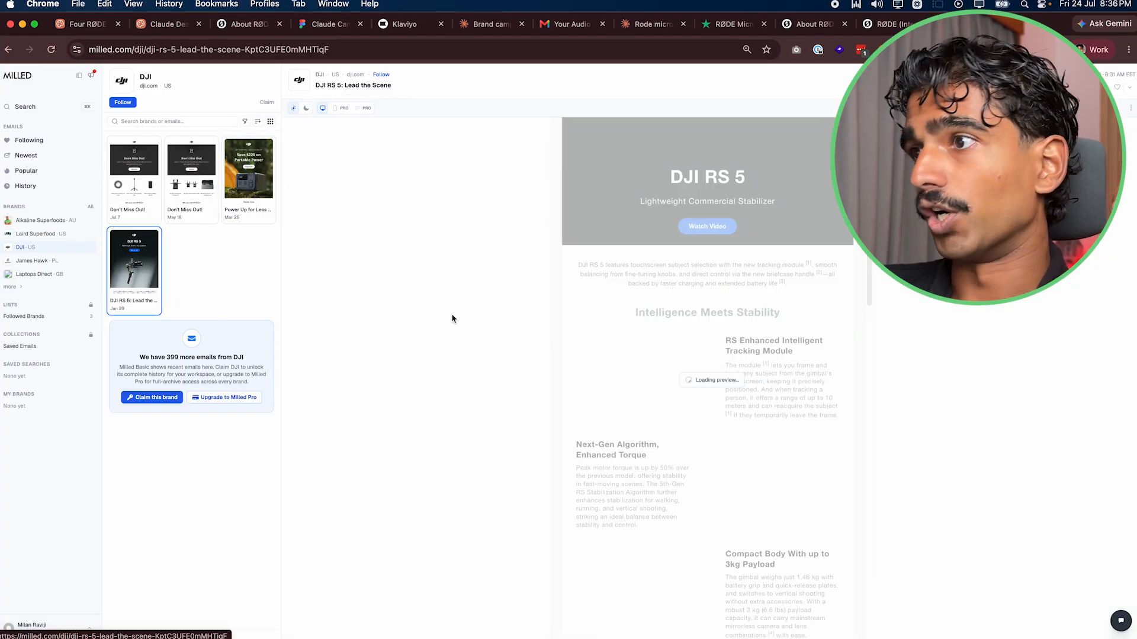
scroll(740, 350, "down", 5)
scroll(756, 347, "down", 10)
scroll(757, 347, "up", 13)
scroll(757, 348, "up", 3)
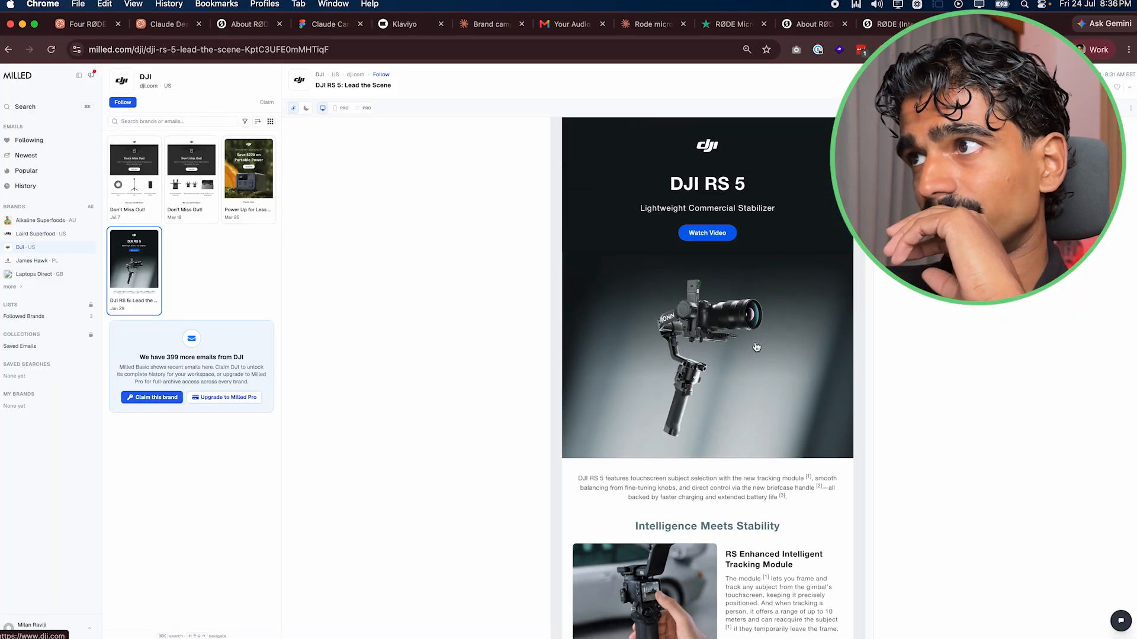
- Search Google for "what are companies like rode microphones" in a new browser tab
key("super+k")
key("Escape")
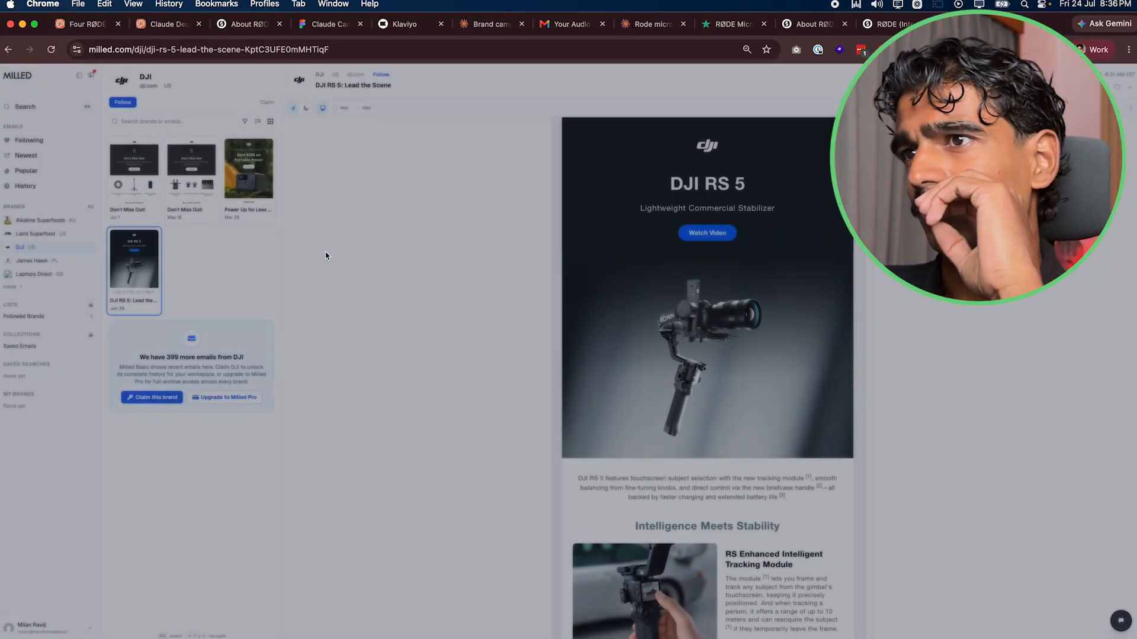
key("super+t")
type("what ar")
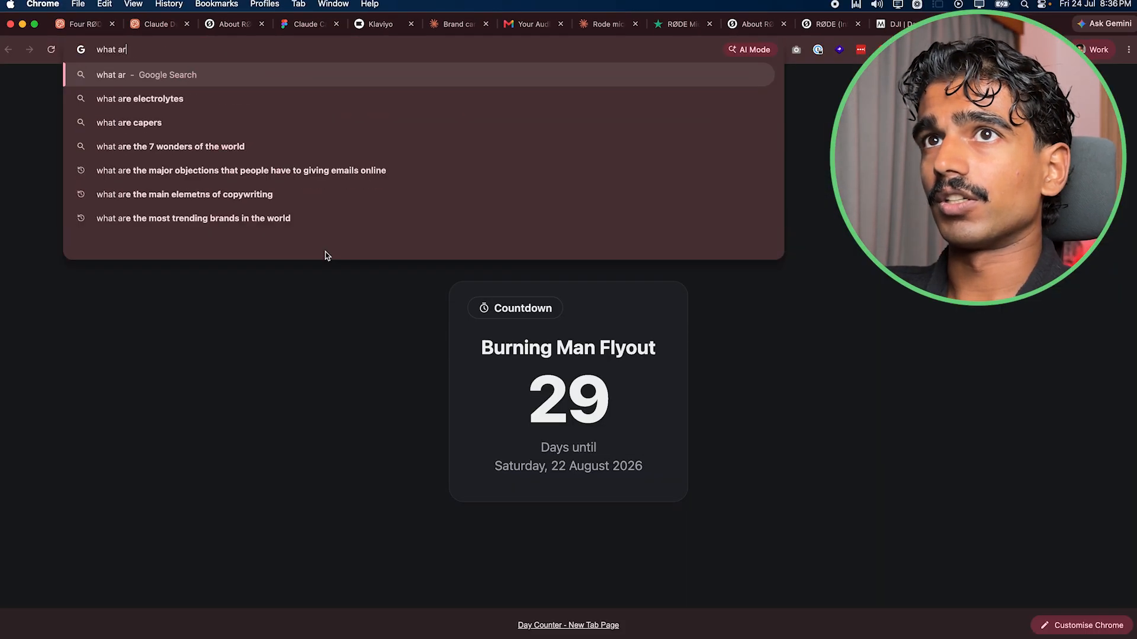
type("e companies like rode microphones")
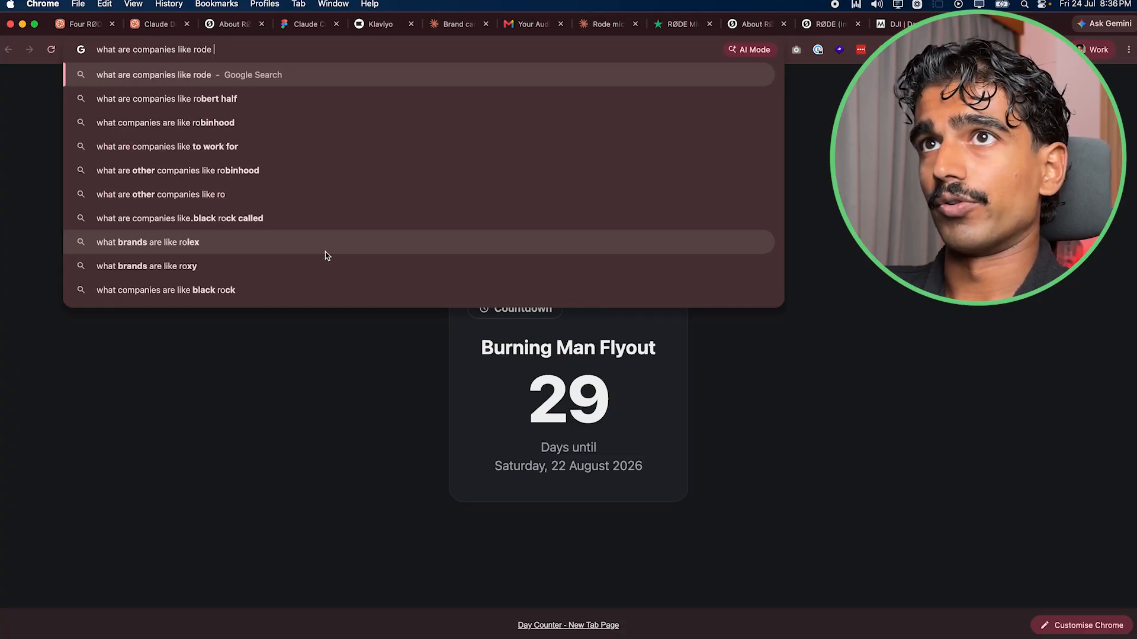
key("Return")
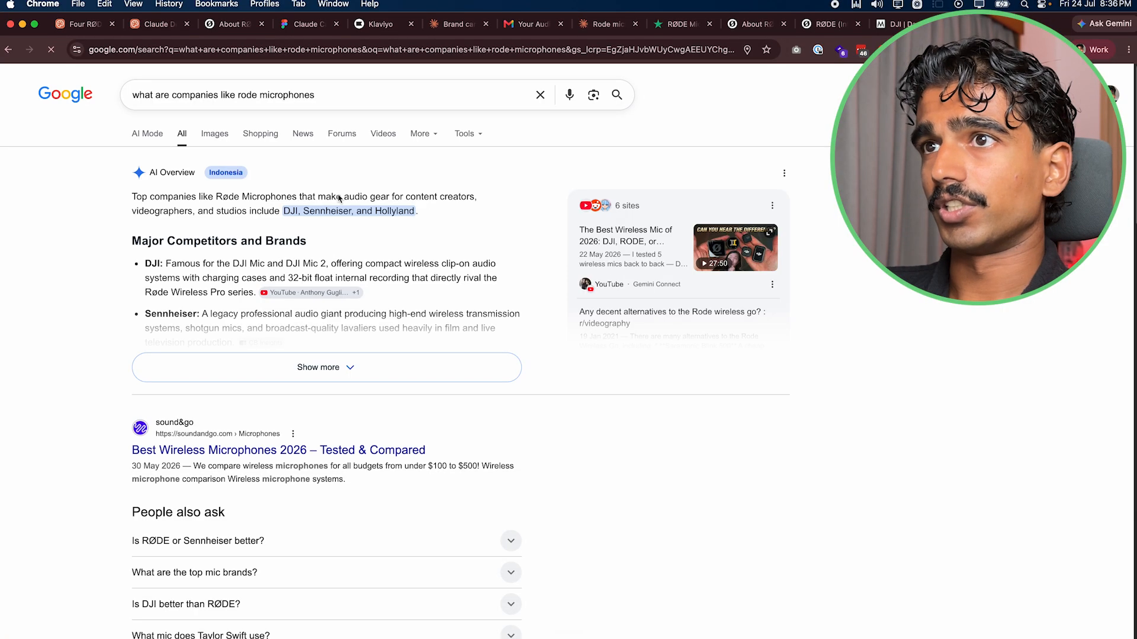
- Copy the brand name Sennheiser from the AI Overview, look it up on Milled and preview its "Elevate Dad's Sound Experience!" email
double_click(327, 211)
key("super+c")
left_click(903, 25)
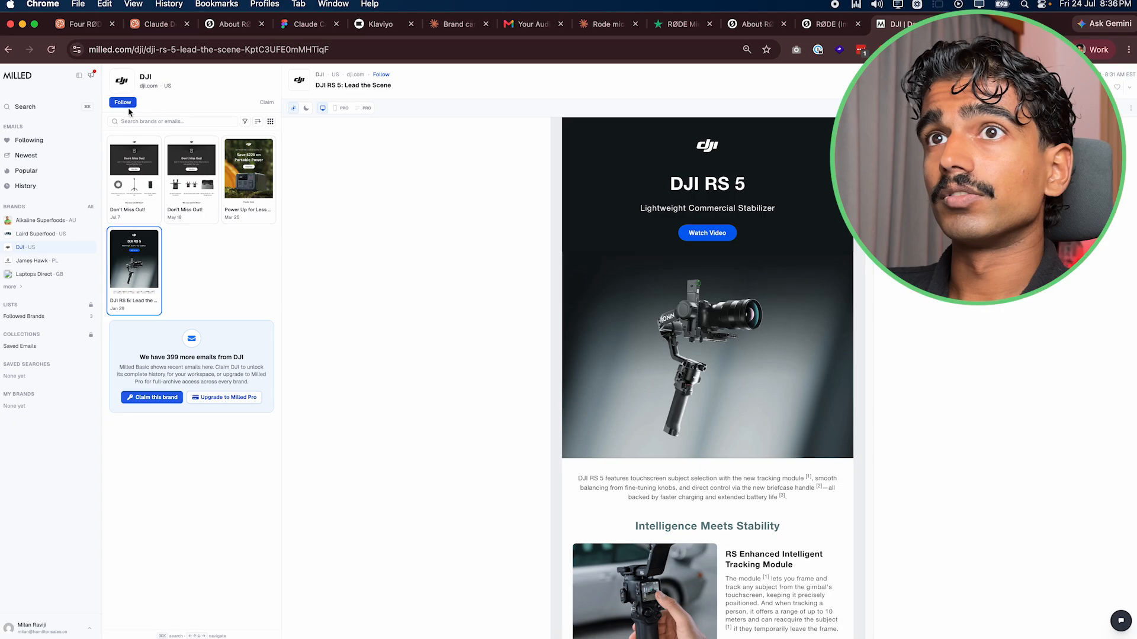
left_click(53, 111)
key("super+v")
key("Return")
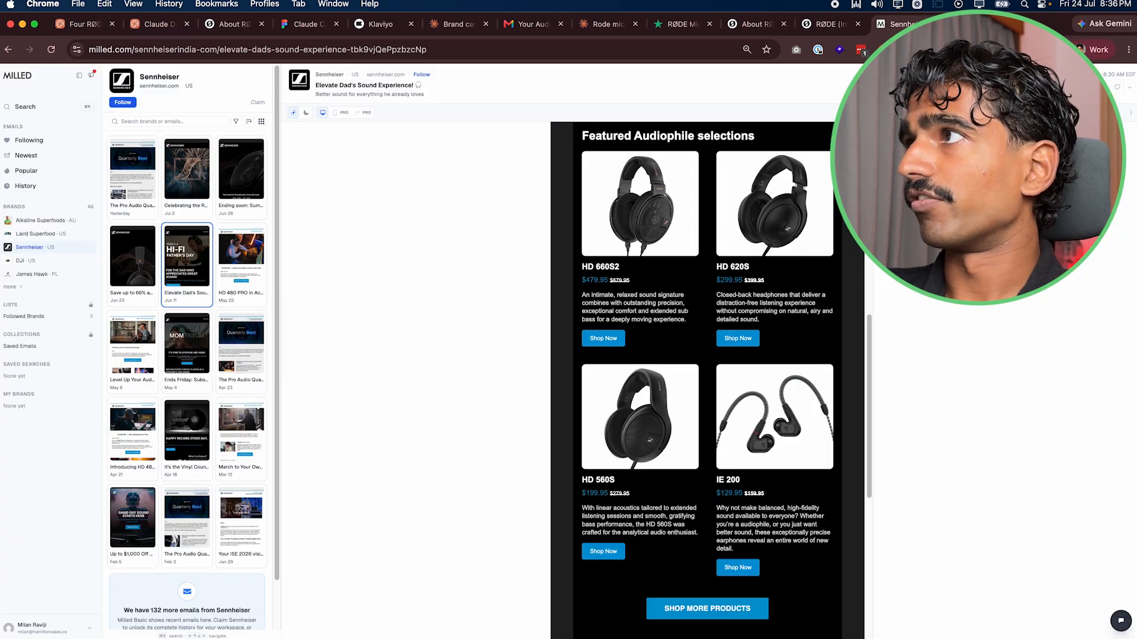
- Copy the brand name Hollyland from the Google results and look up its emails on Milled
left_click(977, 24)
double_click(173, 364)
key("super+c")
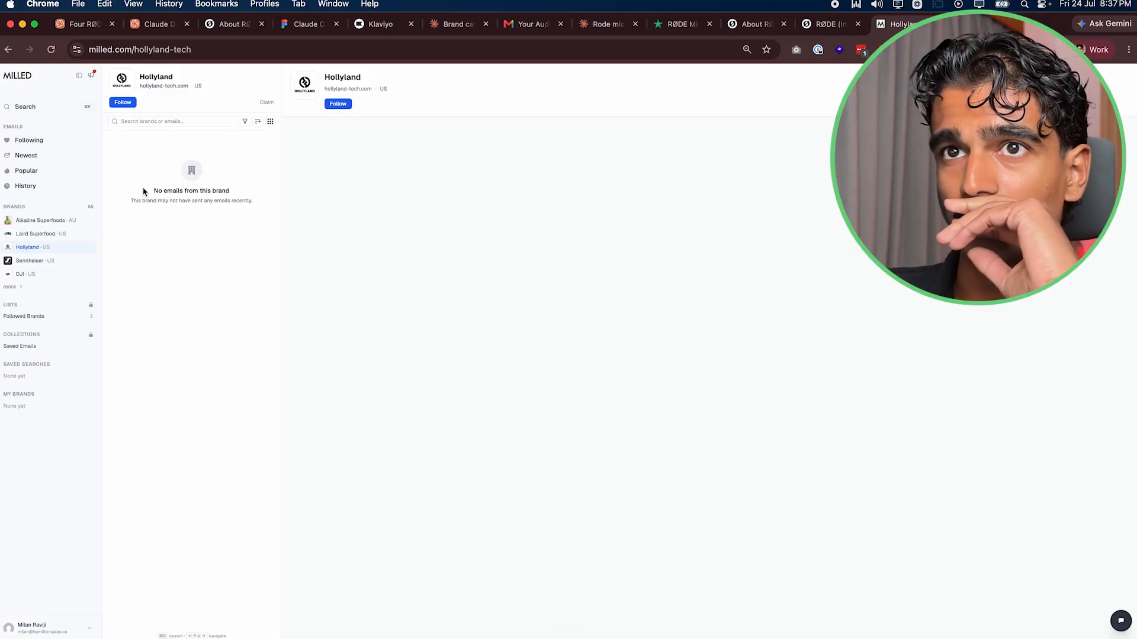
left_click(29, 107)
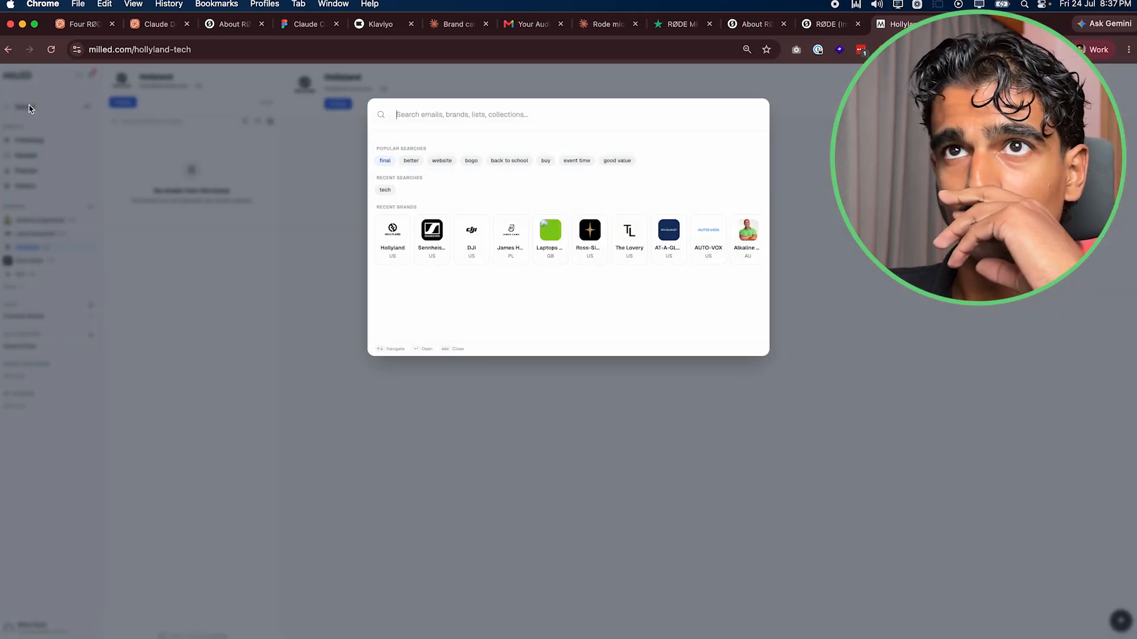
- Start a Claude Design prompt requesting 4 email campaigns, promising the copywriting, image assets and a website screenshot "so you can make emails look on brand"
key("super+8")
key("super+Tab")
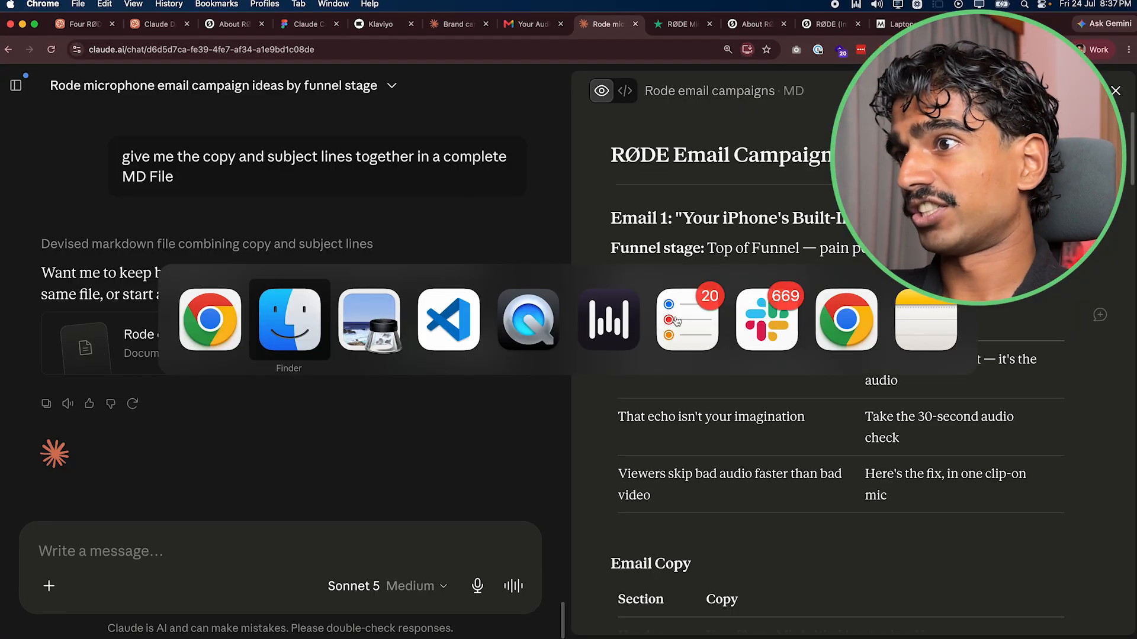
left_click(158, 23)
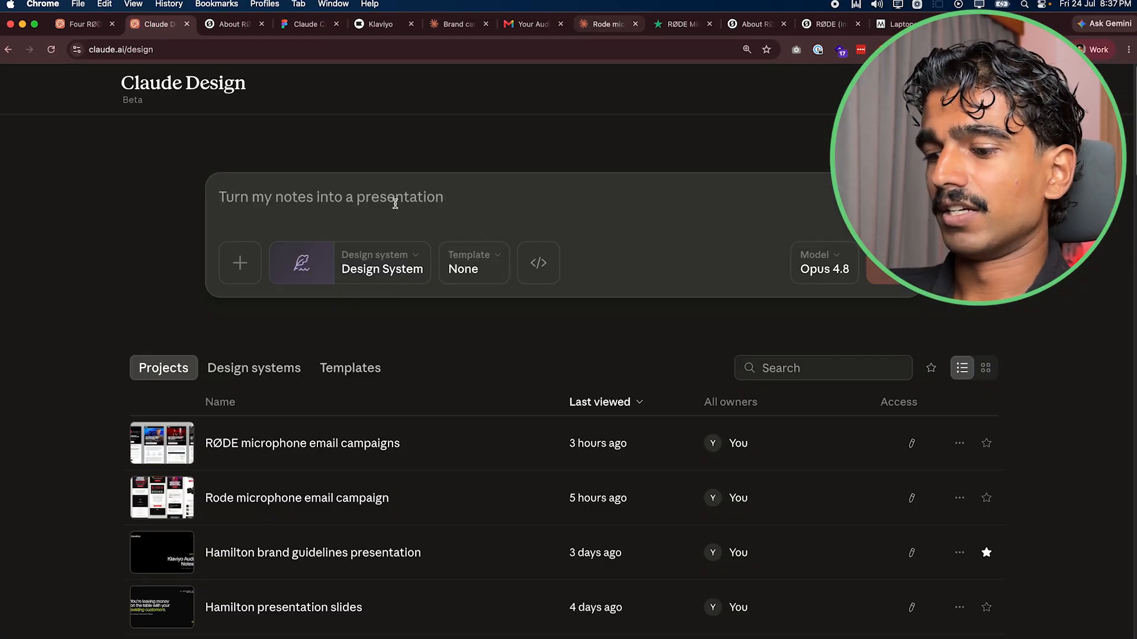
type("I want you to crea")
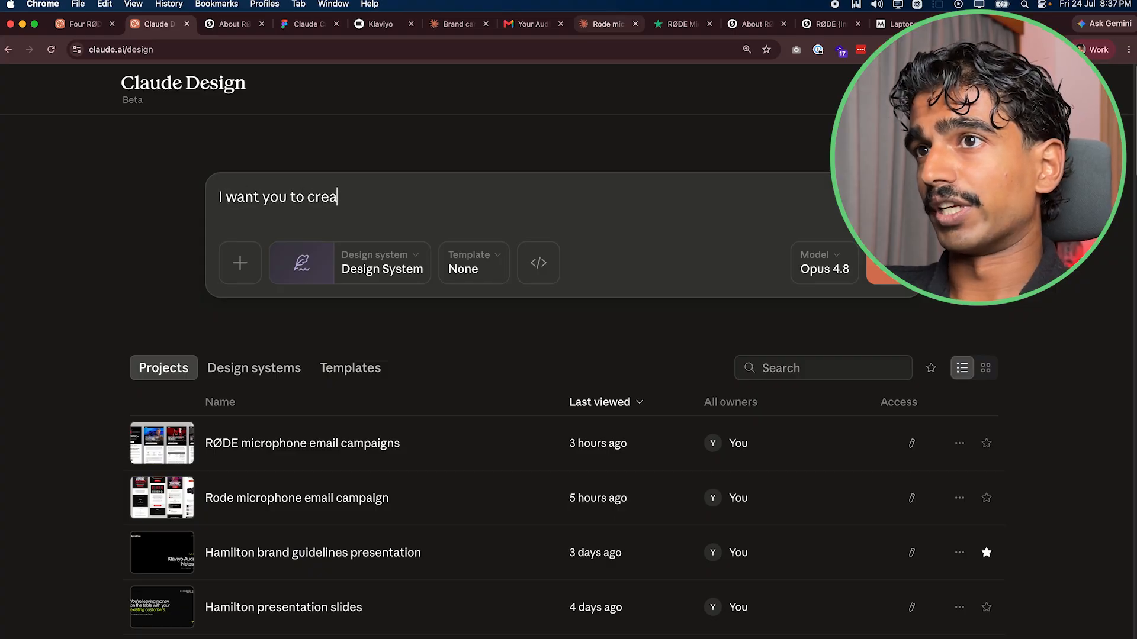
type("te 4 email campaigns. I'll")
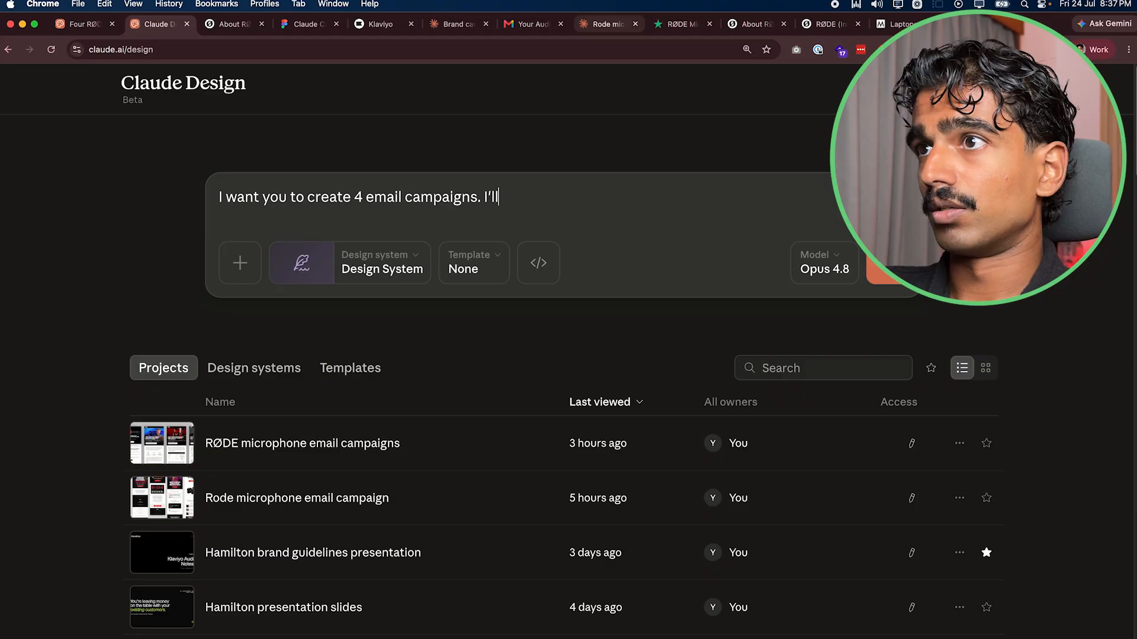
type(" provide you with ")
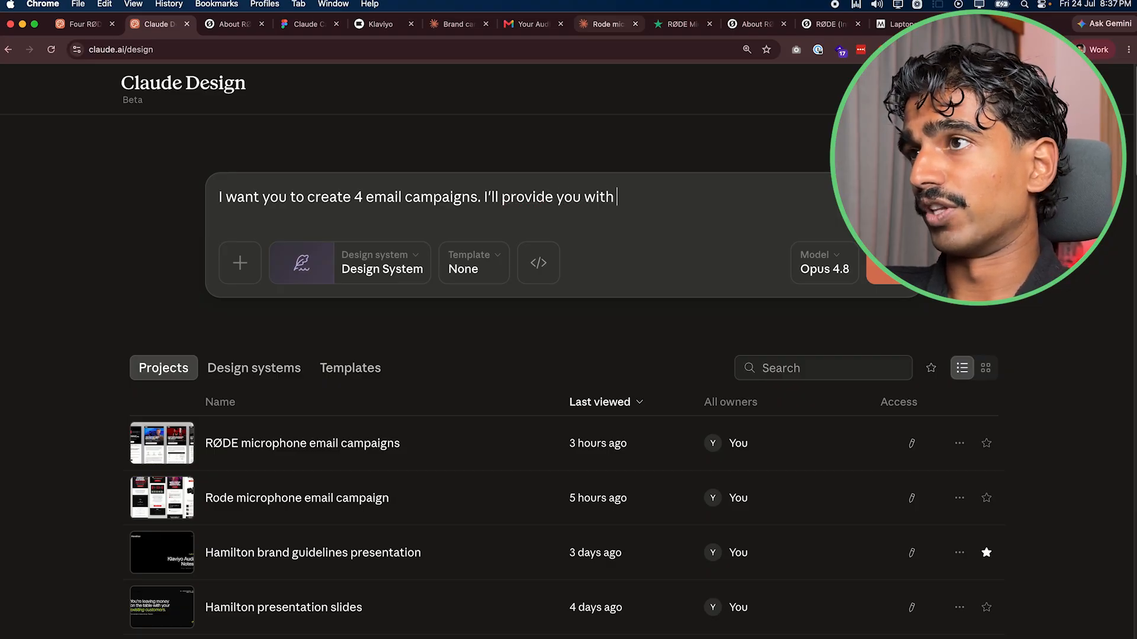
type("the copywriting, the image asset")
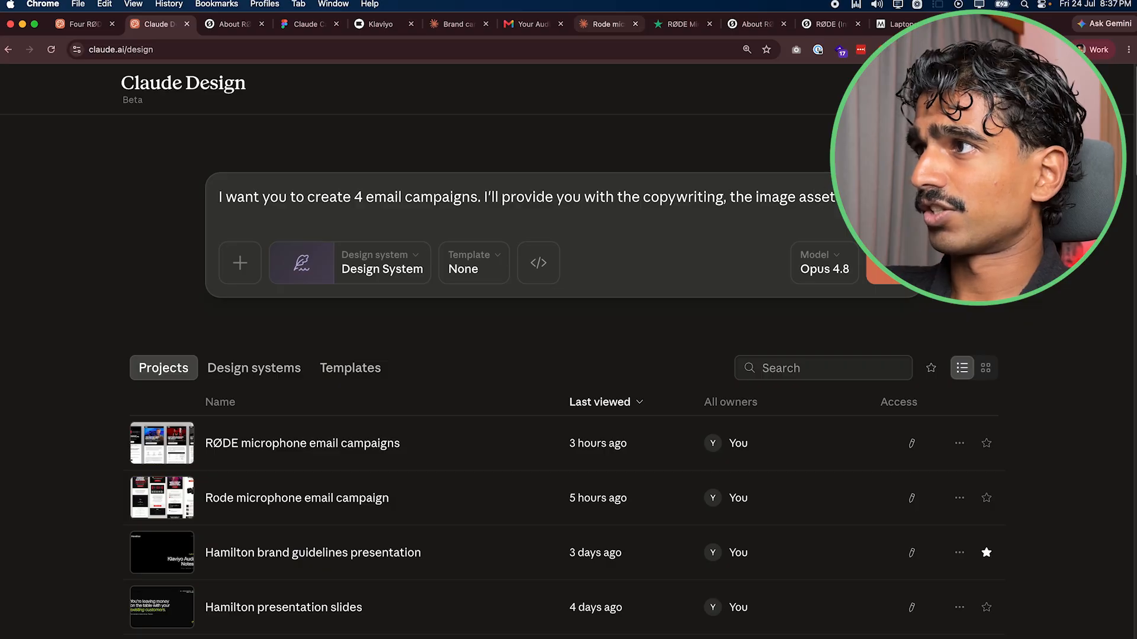
type("brand guide")
key("super+BackSpace")
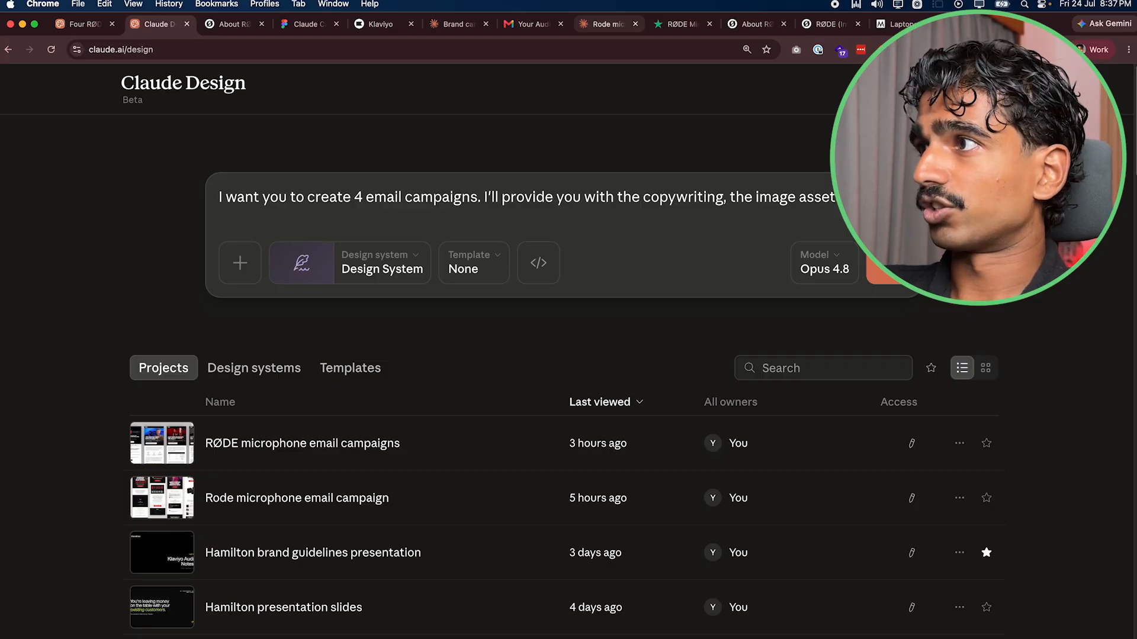
type("screenshot of the webs")
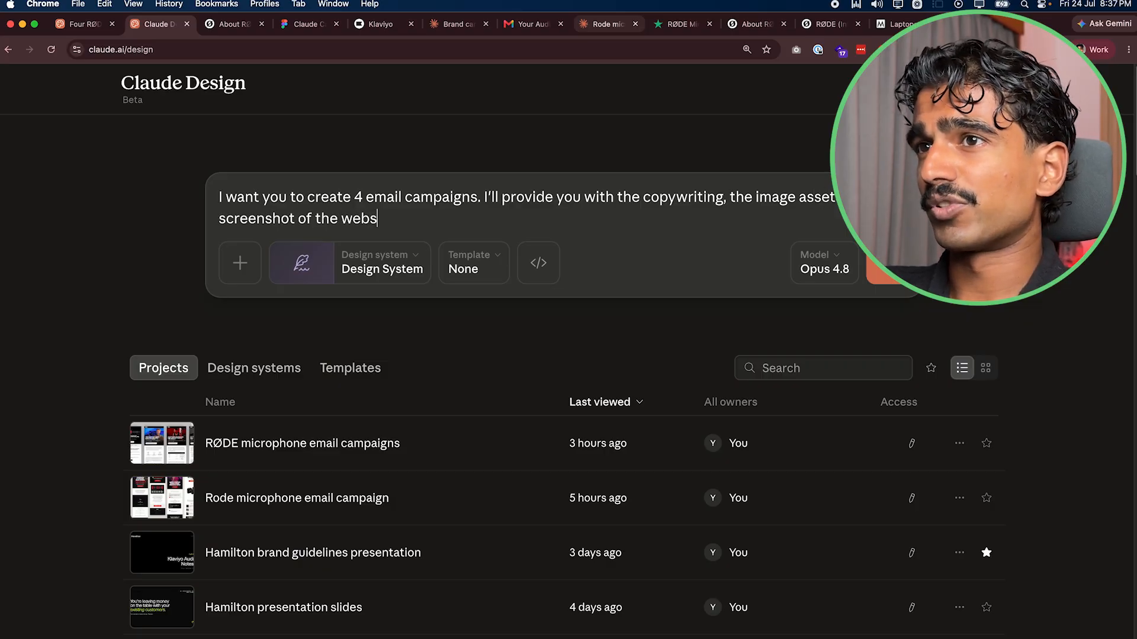
type("ite so you can make ")
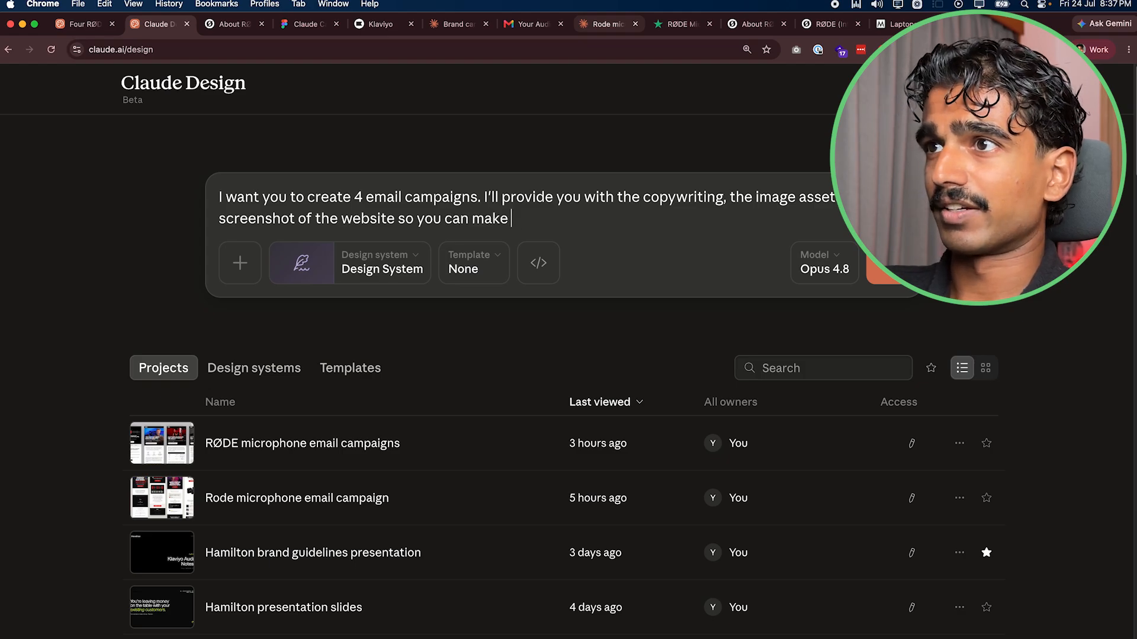
type("emails look on brand.")
- Add a second prompt paragraph promising examples of emails "that i really like the structure of", with instructions to completely ignore their copy and imagery
key("shift+Return")
key("shift+Return")
type("I'll also ")
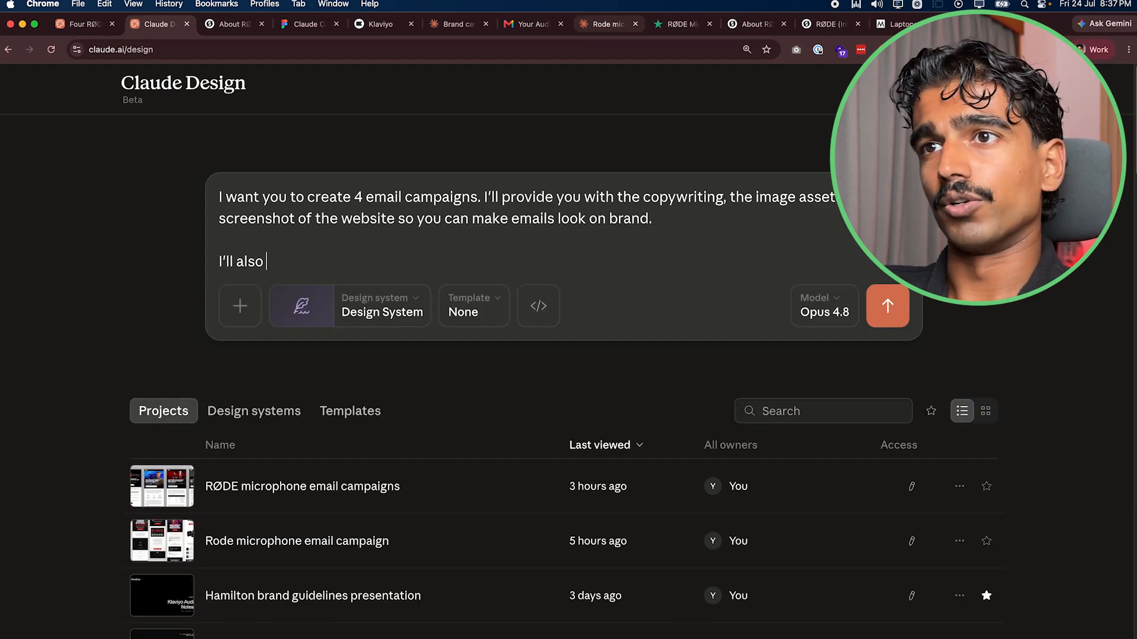
type("give you exam")
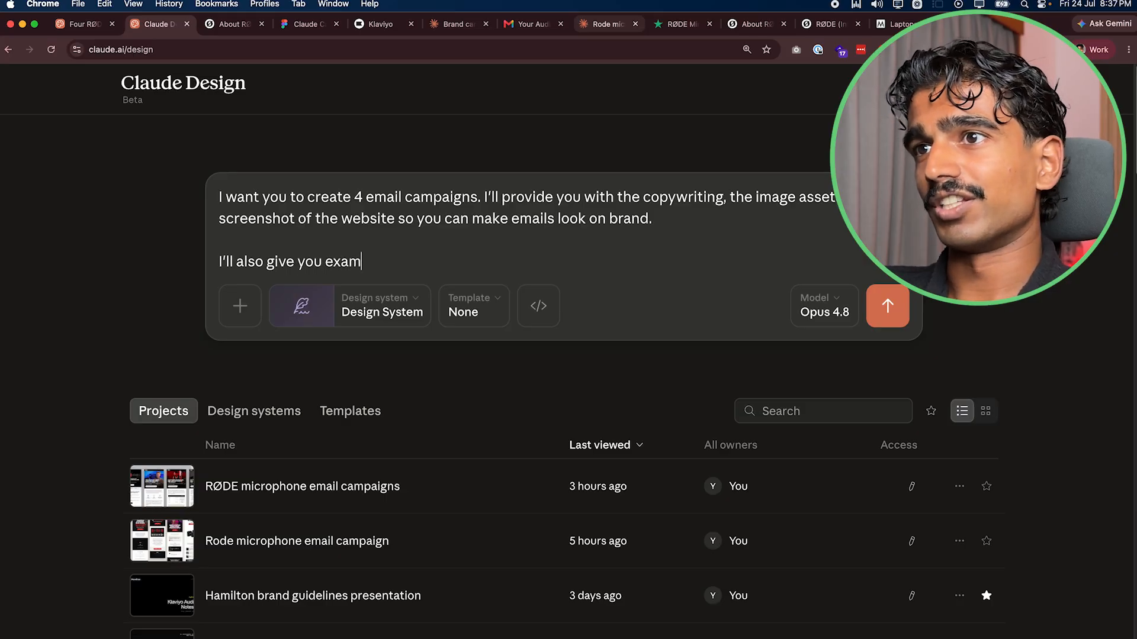
type("ples of emails that i ")
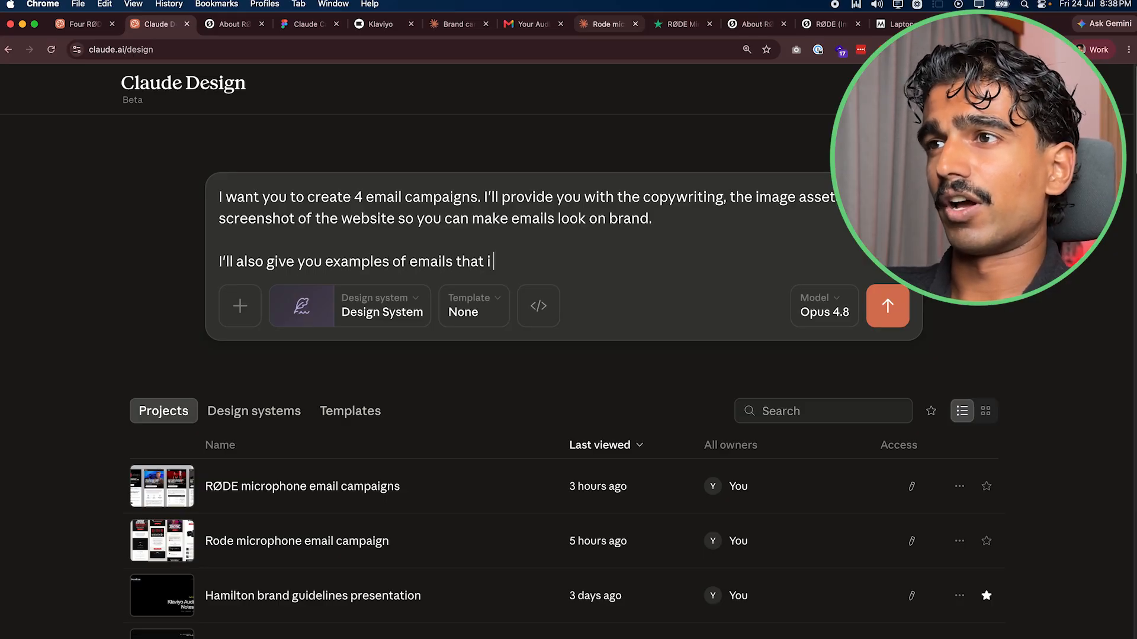
type("really like the struc")
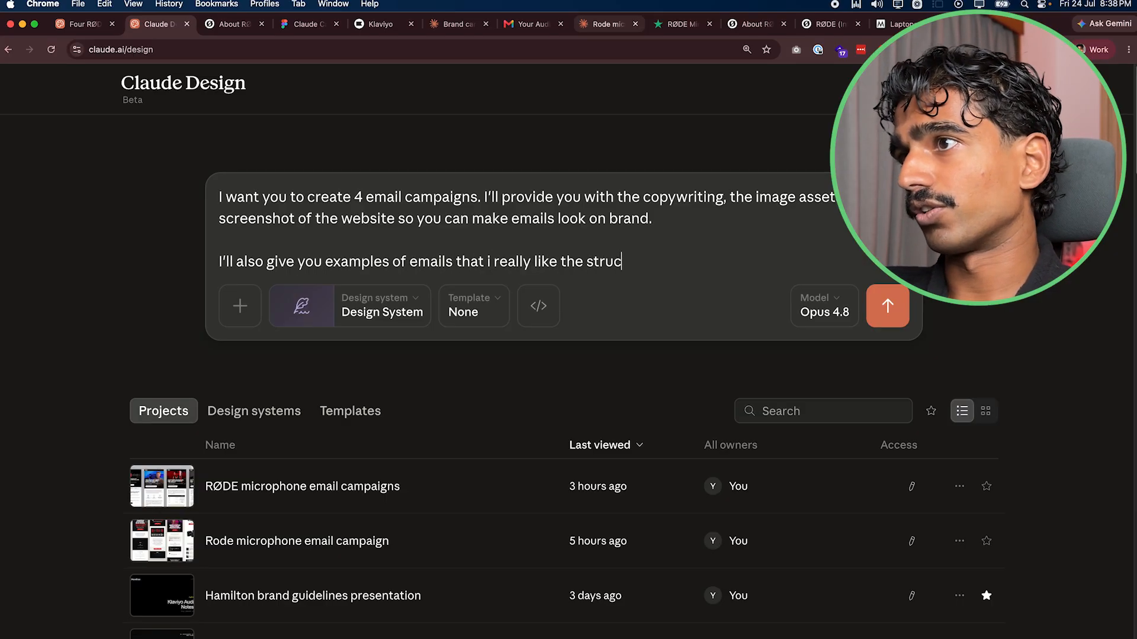
type("ture of. Completely ")
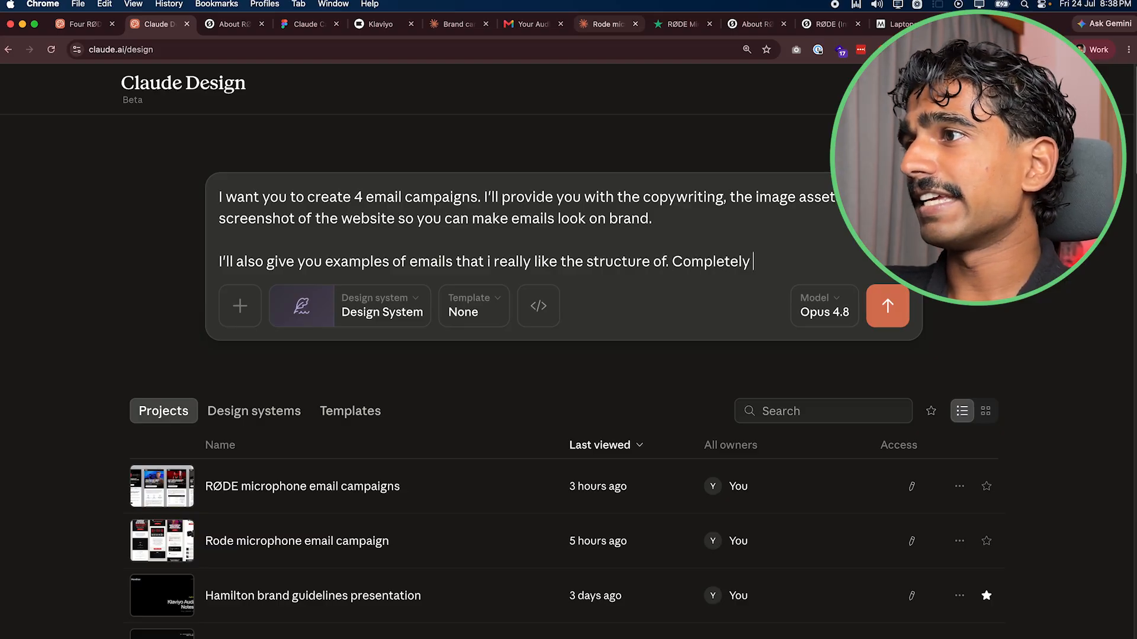
type("ignore the copy ")
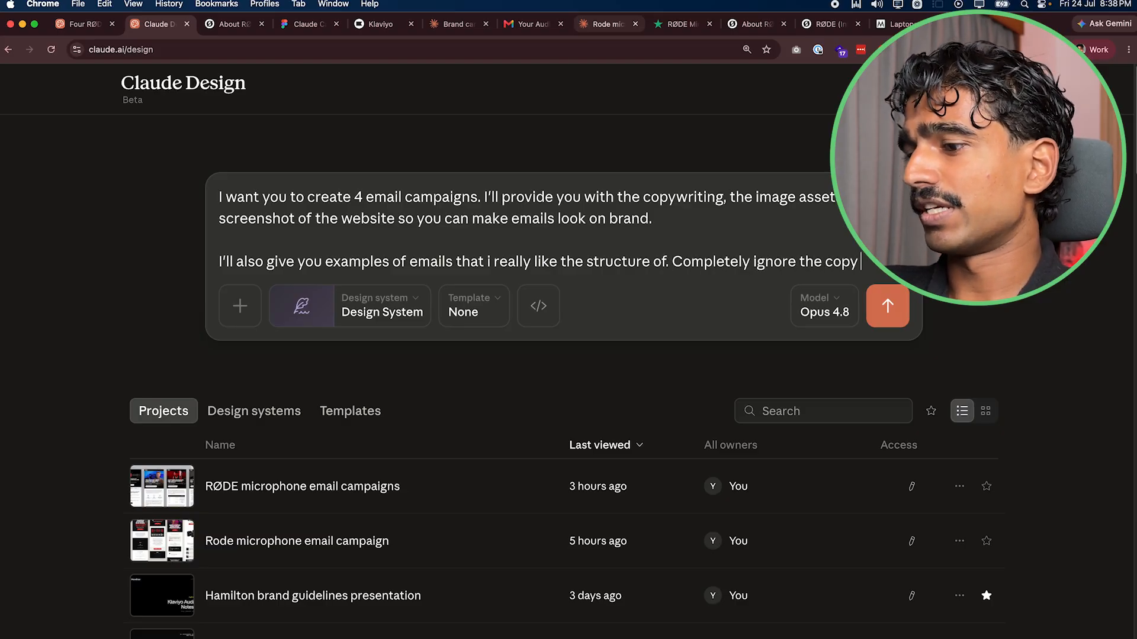
type("/ a imagery")
key("BackSpace")
key("BackSpace")
key("BackSpace")
type("ery of these emails, just ")
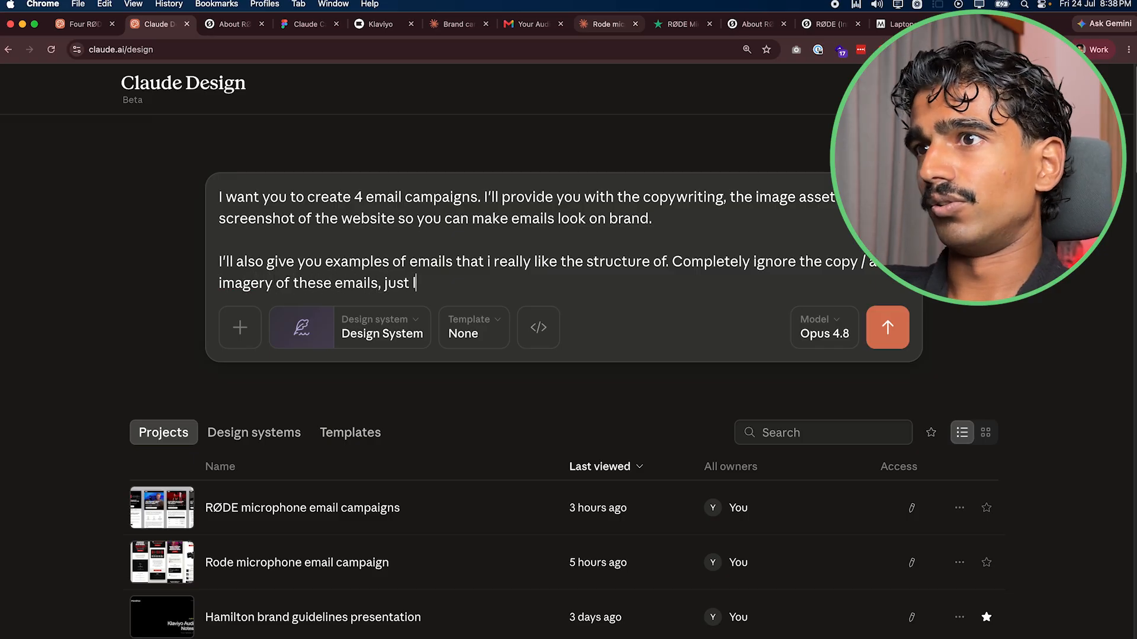
- Finish the paragraph with "just look at their structure and how the elements are laid out and try to create a similar layout for the rode emails."
type("look at their structure and how the elements ")
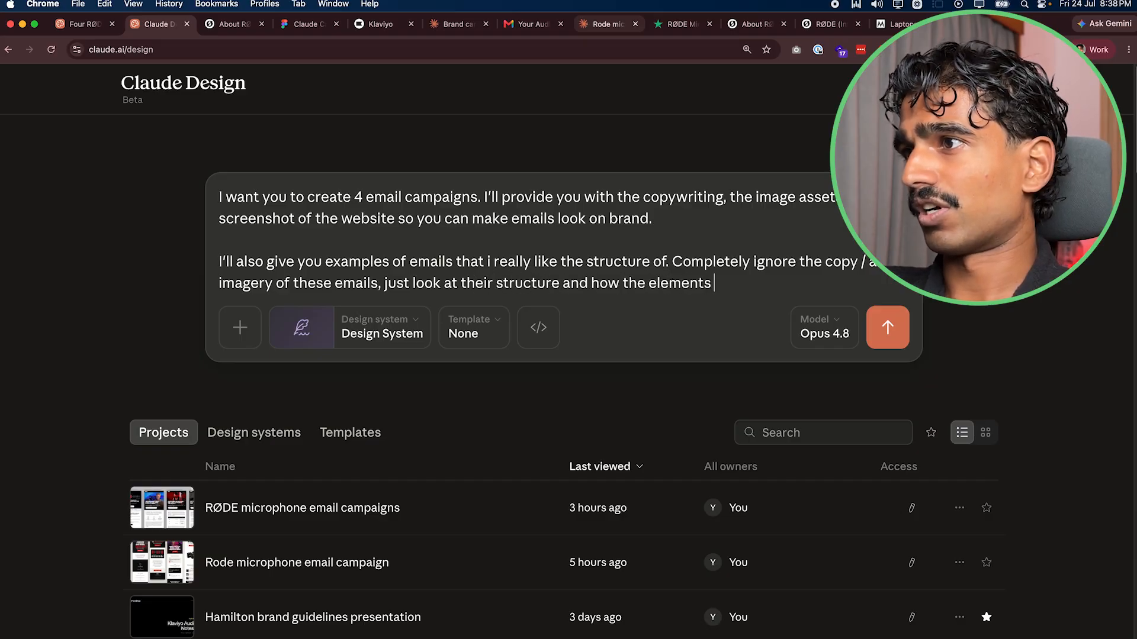
type("are laid out and ")
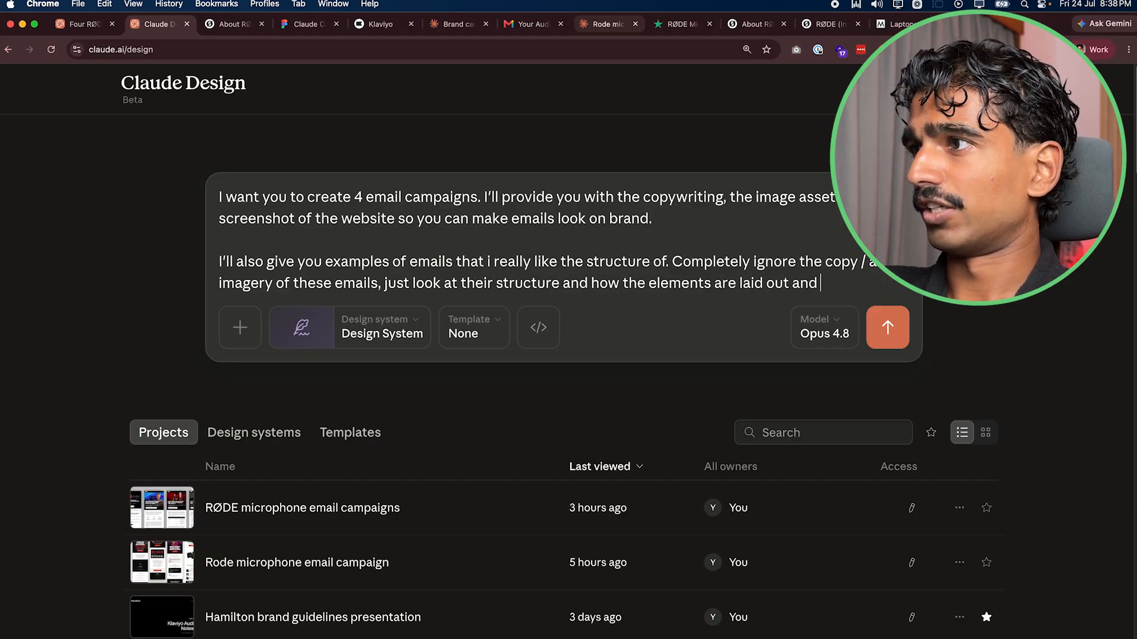
type("try to create a ")
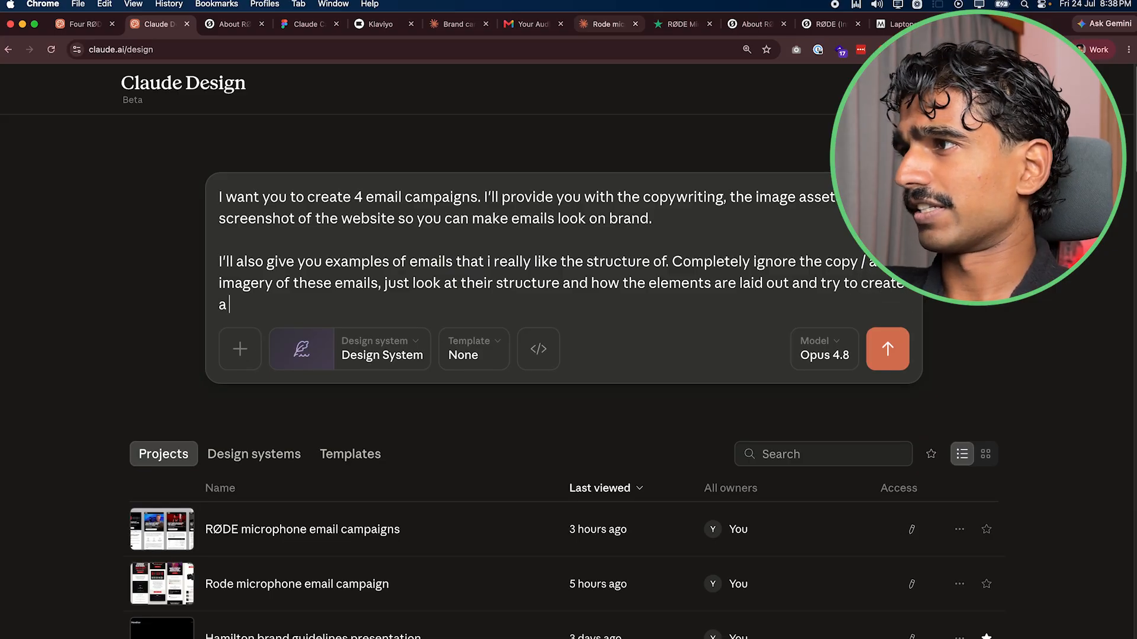
type("similar layout for")
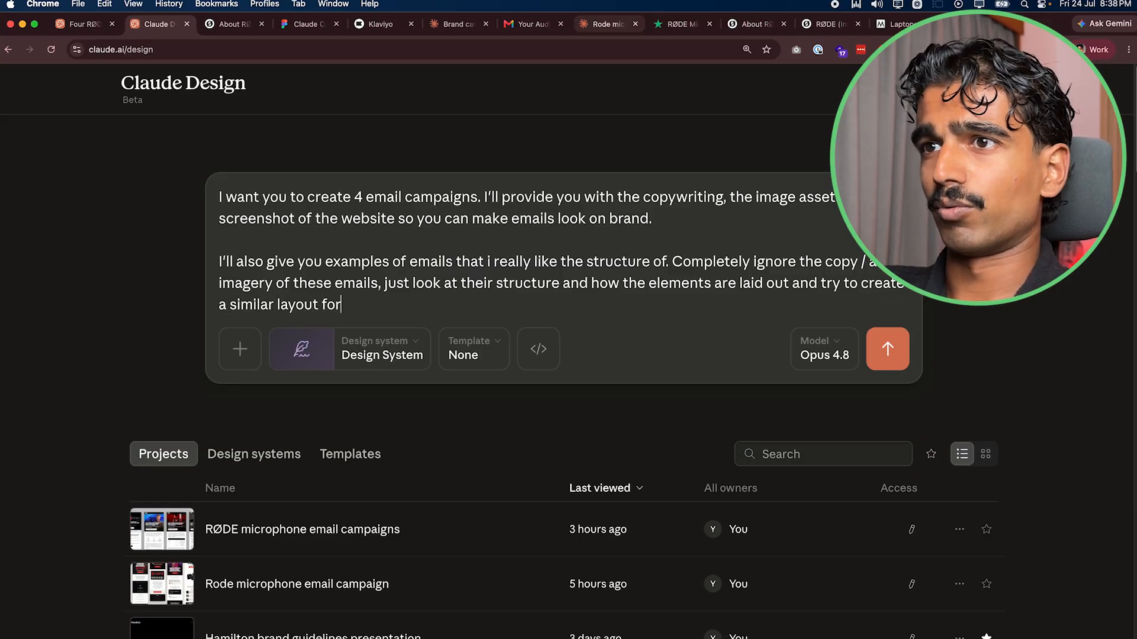
type(" the rode emails.")
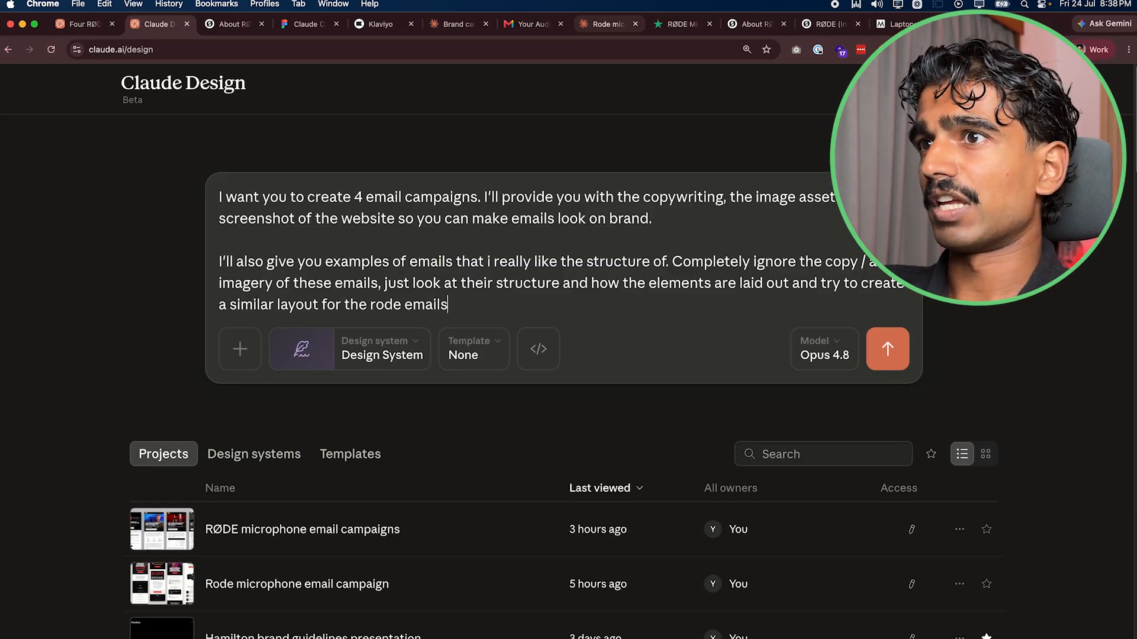
key("shift+Return")
key("shift+Return")
- Attach rode-email-campaigns.md, raw images, Rode Website Screenshot.jpg and "Emails I like the Layout of" from Finder's Campaign #2 folder, and submit the prompt
key("super+Tab")
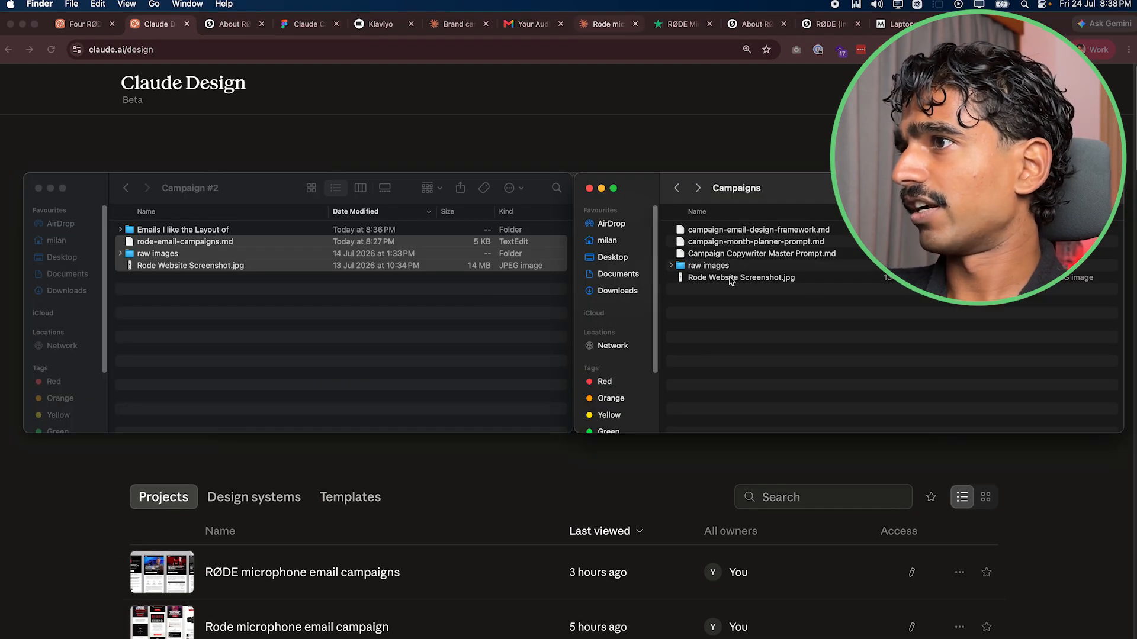
left_click(718, 267)
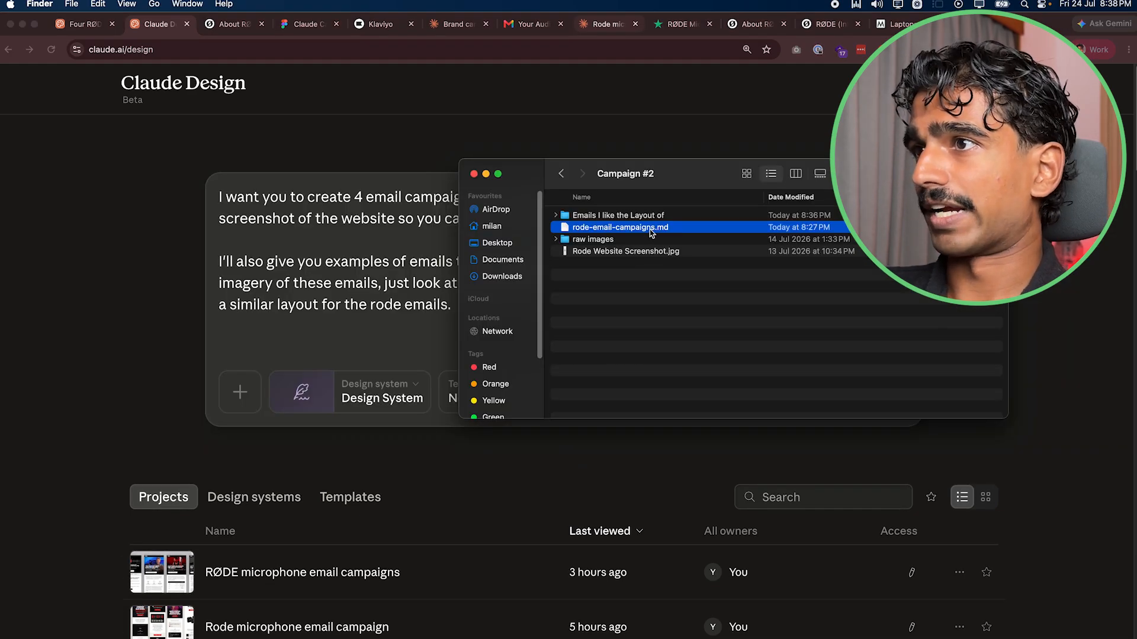
left_click_drag(651, 233, 356, 268)
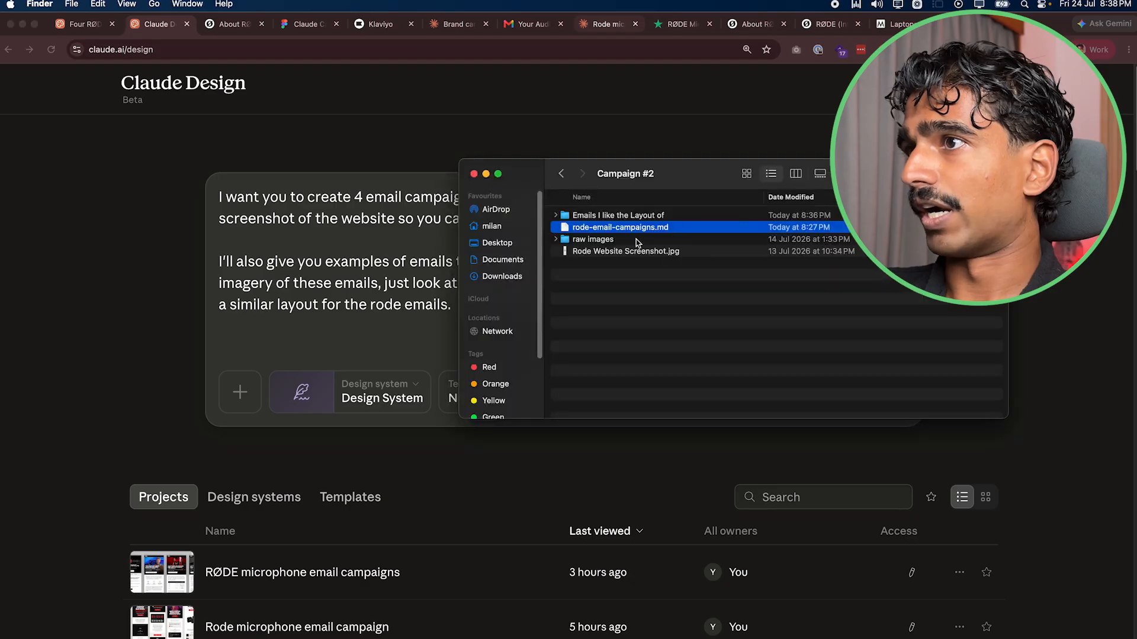
left_click(615, 239)
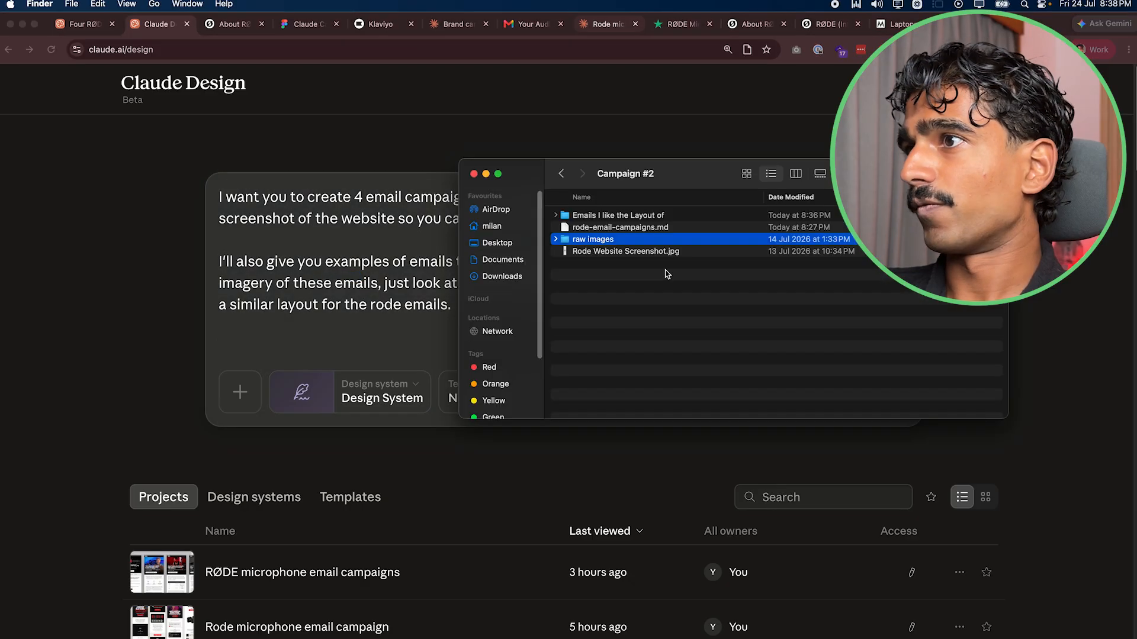
left_click_drag(677, 250, 381, 288)
key("super+Tab")
left_click(647, 217)
left_click_drag(644, 220, 610, 410)
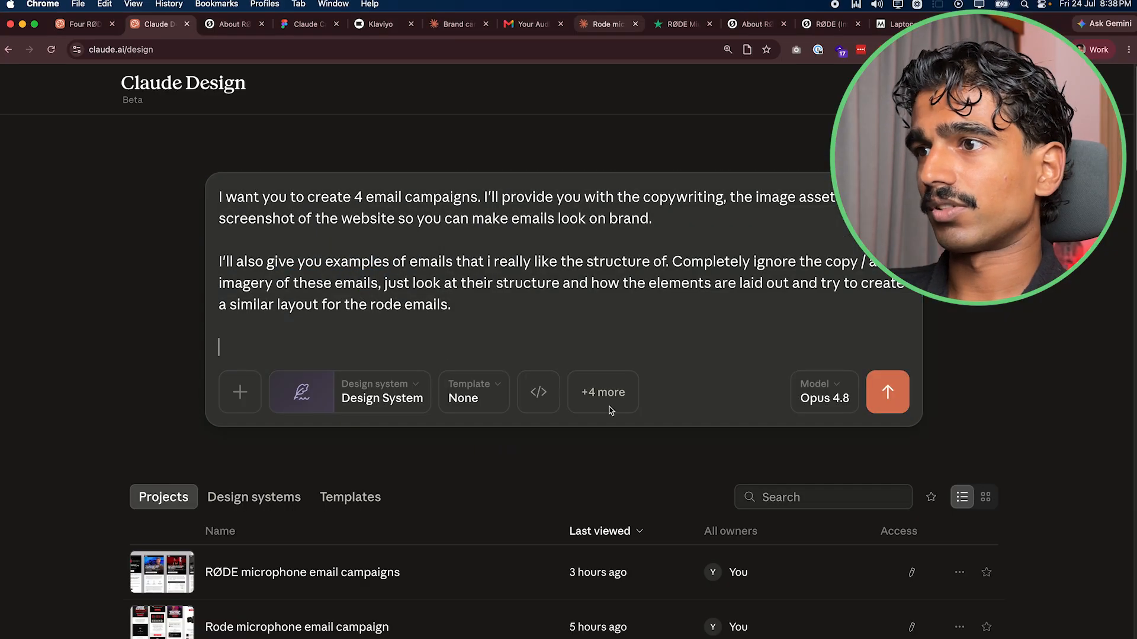
left_click(891, 393)
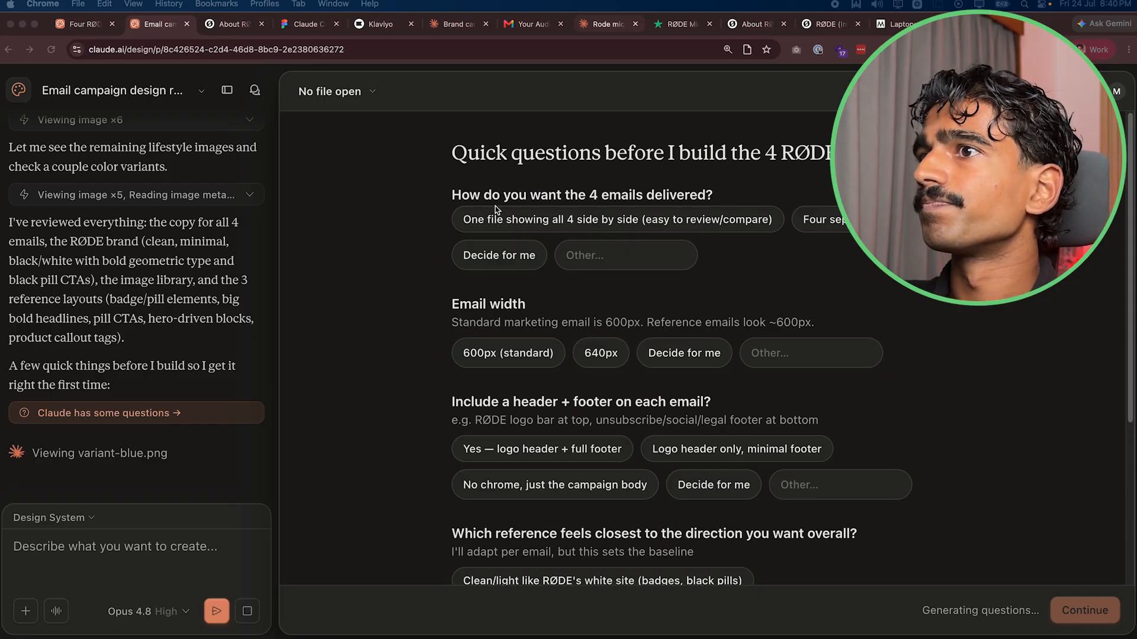
- Answer the first questions with one file showing all 4 side by side, 600px (standard) width, and logo header + full footer
left_click(439, 200)
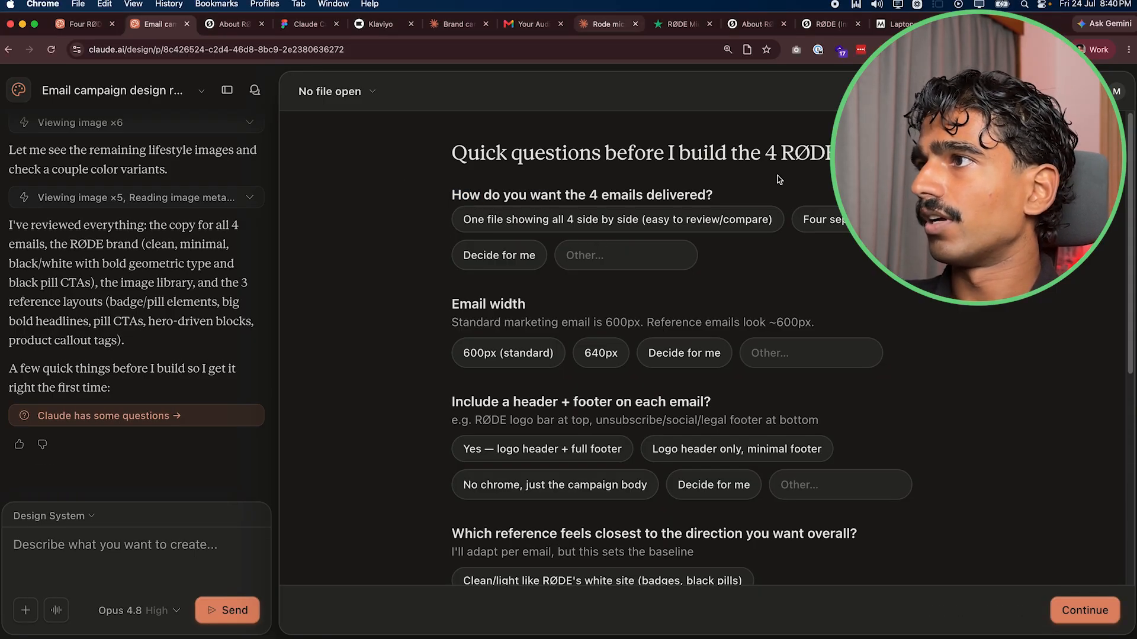
left_click(538, 224)
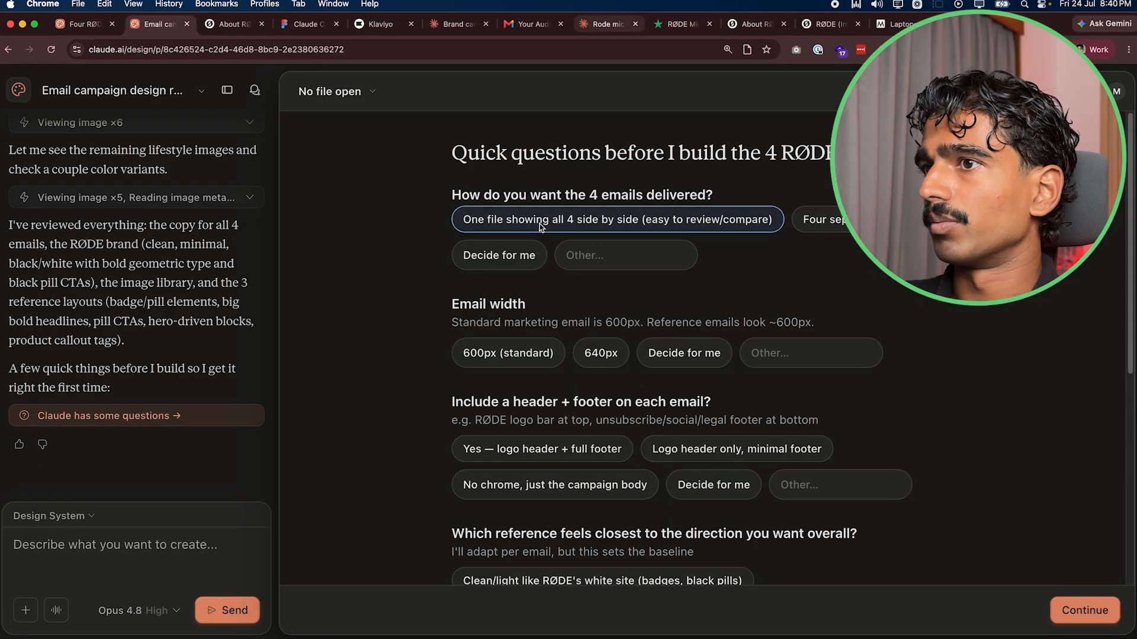
left_click(505, 355)
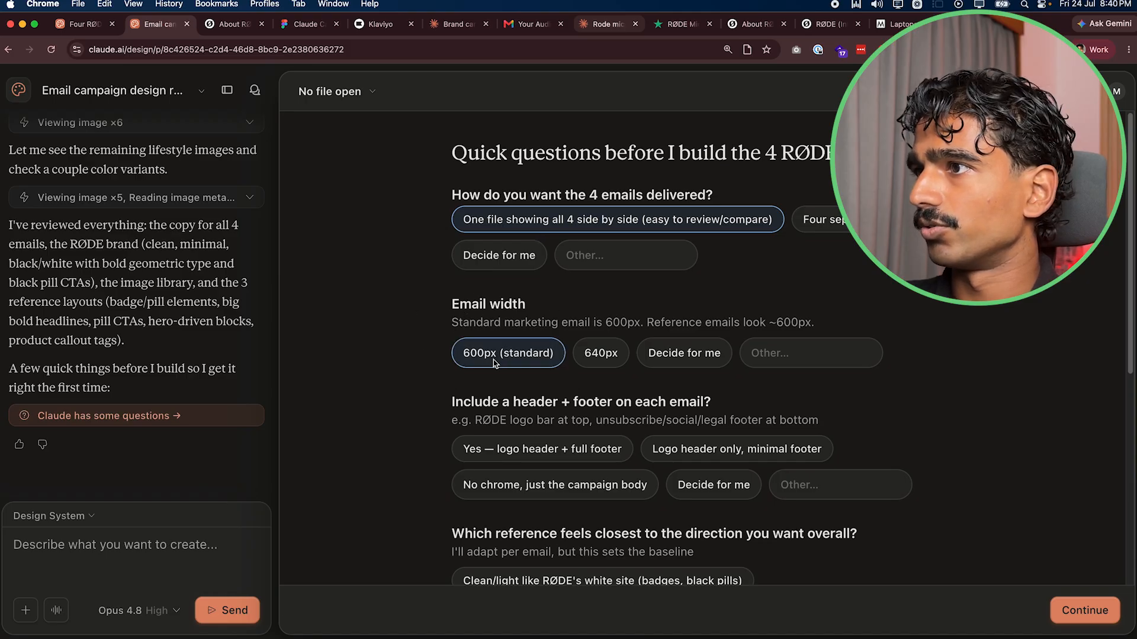
scroll(441, 311, "down", 2)
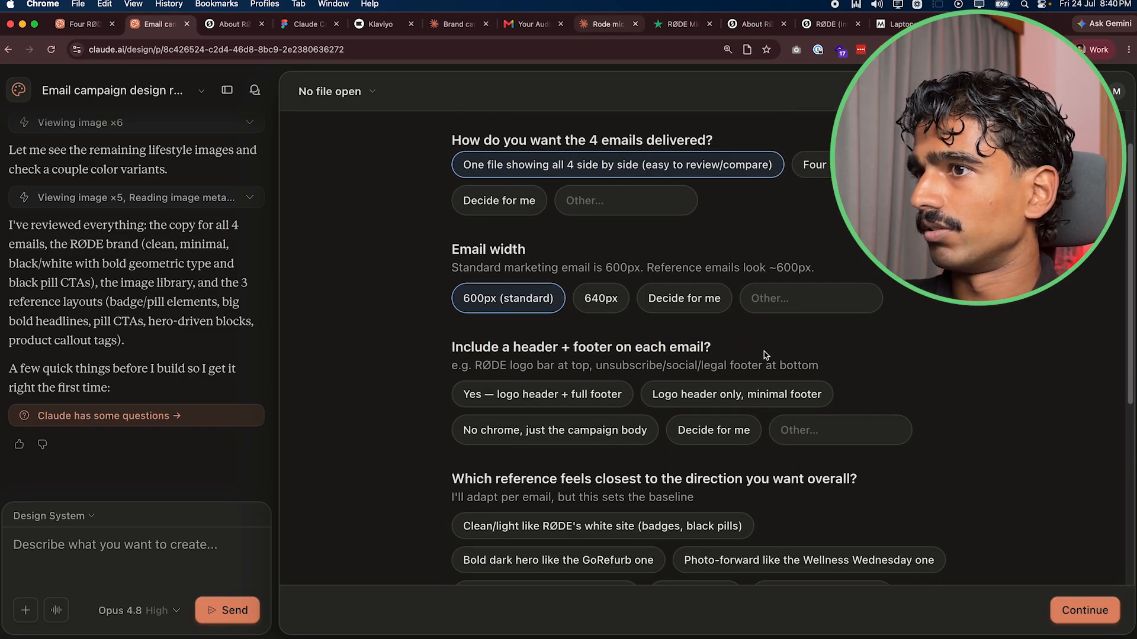
left_click(571, 398)
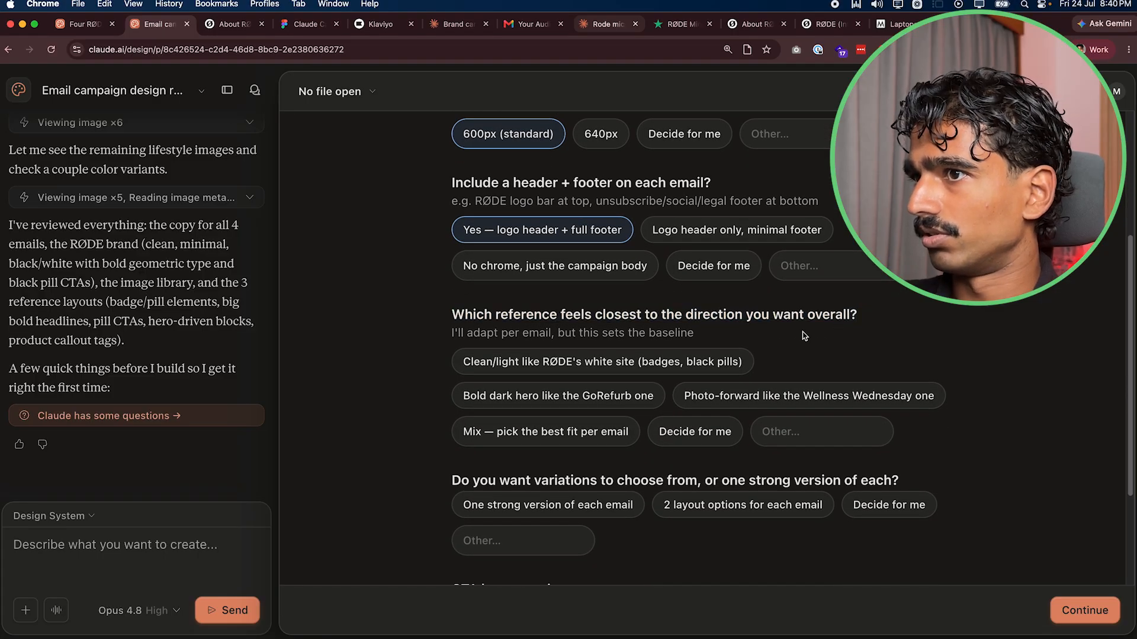
- Switch to Finder and preview the GoRefurb and Wellness Wednesday reference emails to compare their design direction
key("super+Tab")
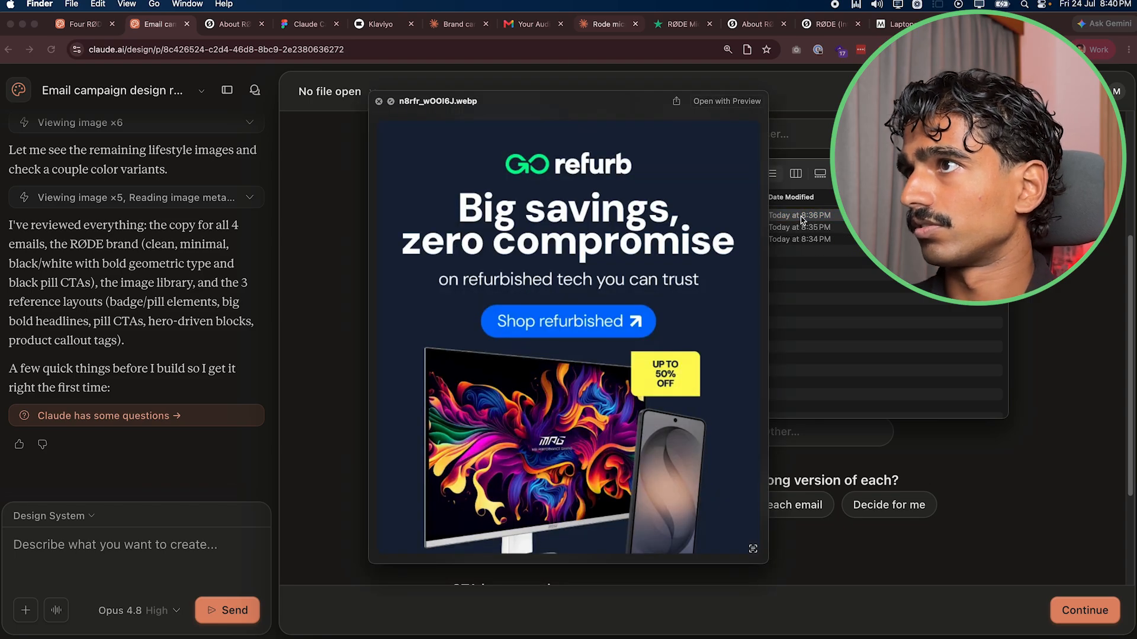
key("Down")
key("Down")
key("space")
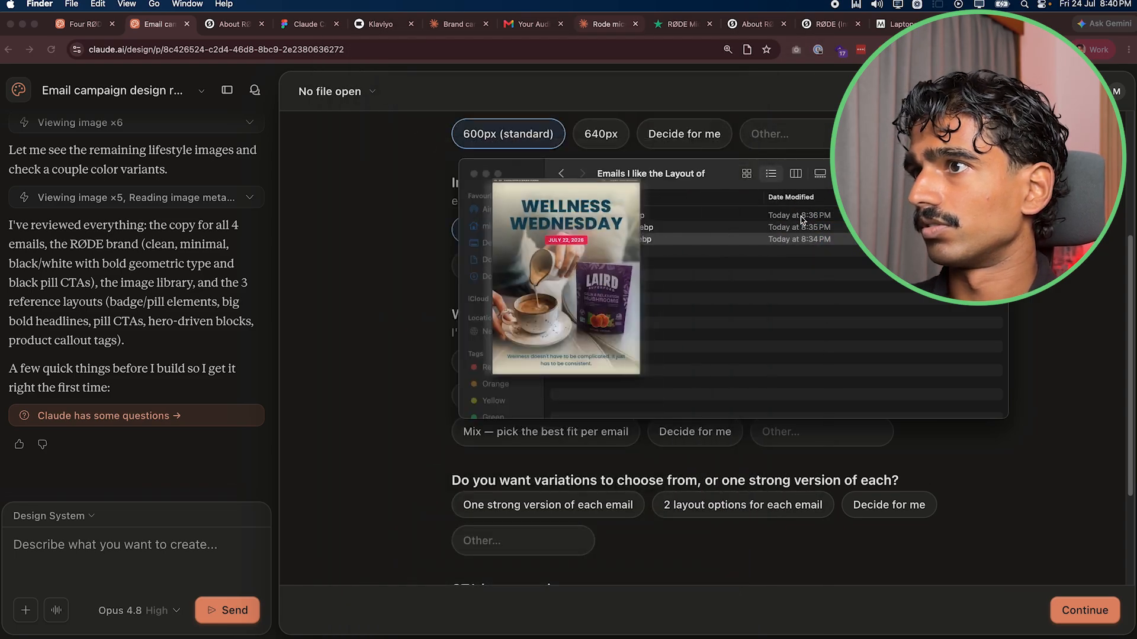
- Back in Claude Design, choose the per-email mix of references, 2 layout options for each email and black pill buttons, and submit the answers
key("super+Tab")
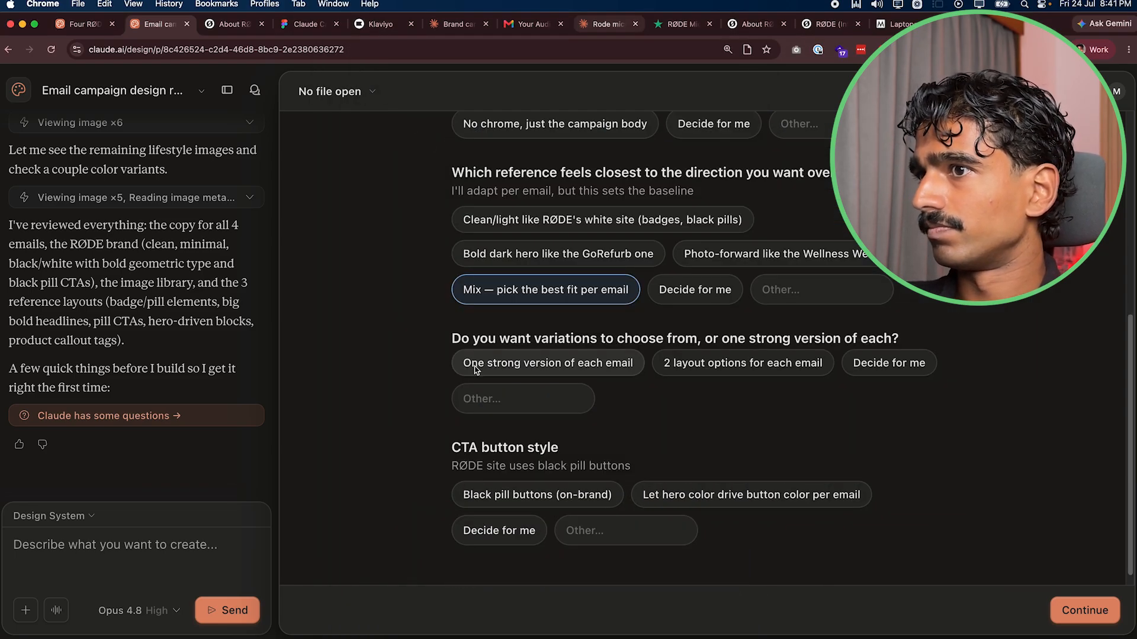
left_click(689, 375)
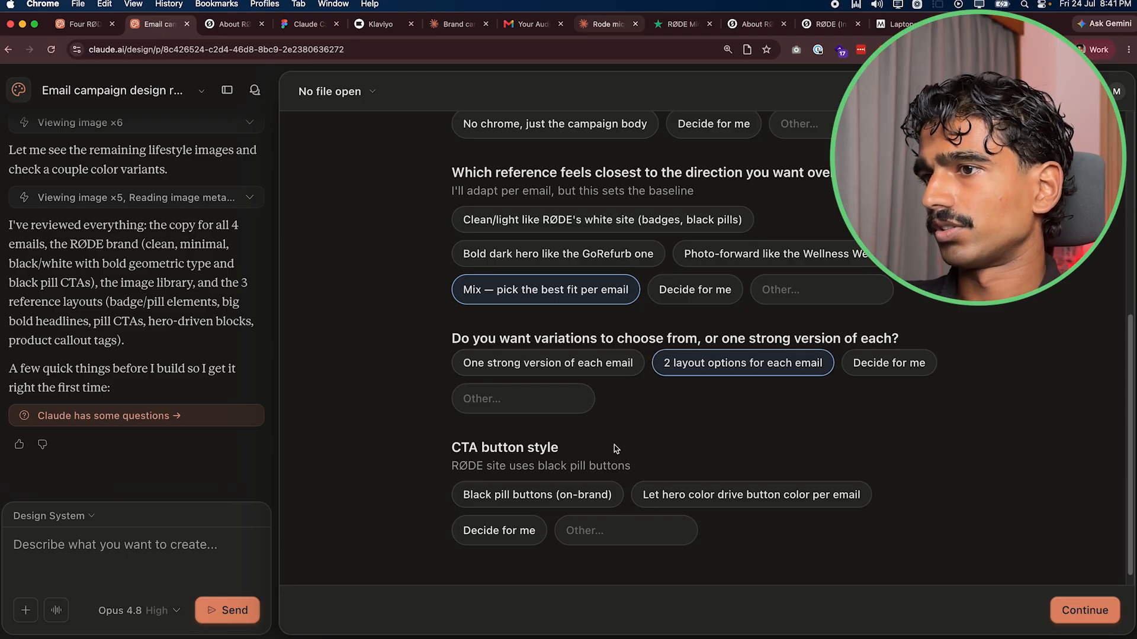
scroll(614, 448, "down", 1)
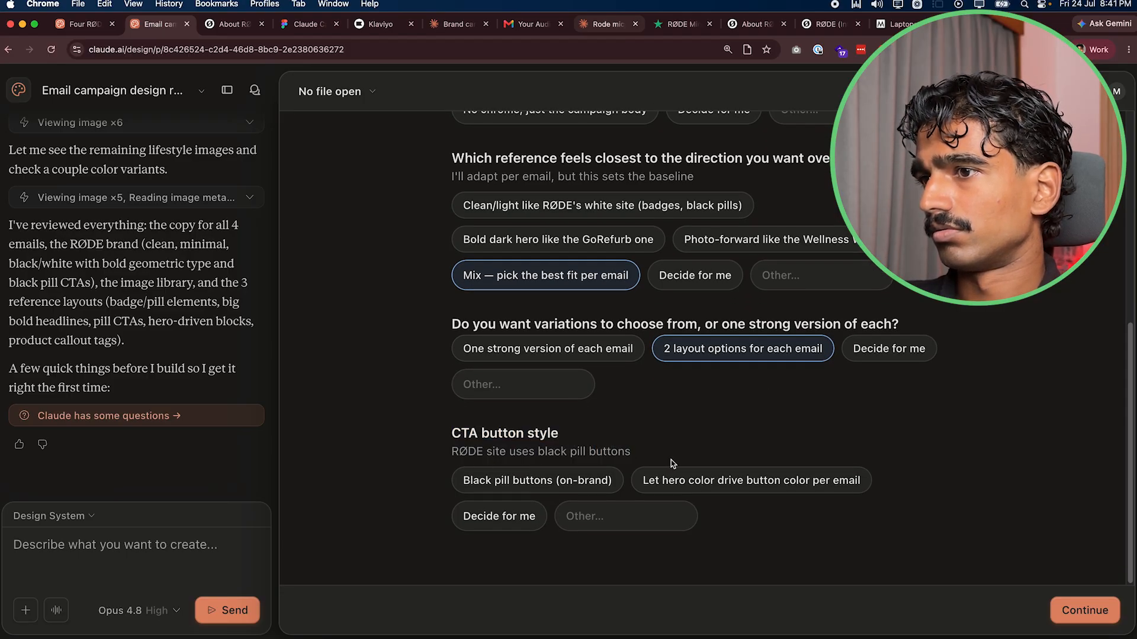
left_click(580, 484)
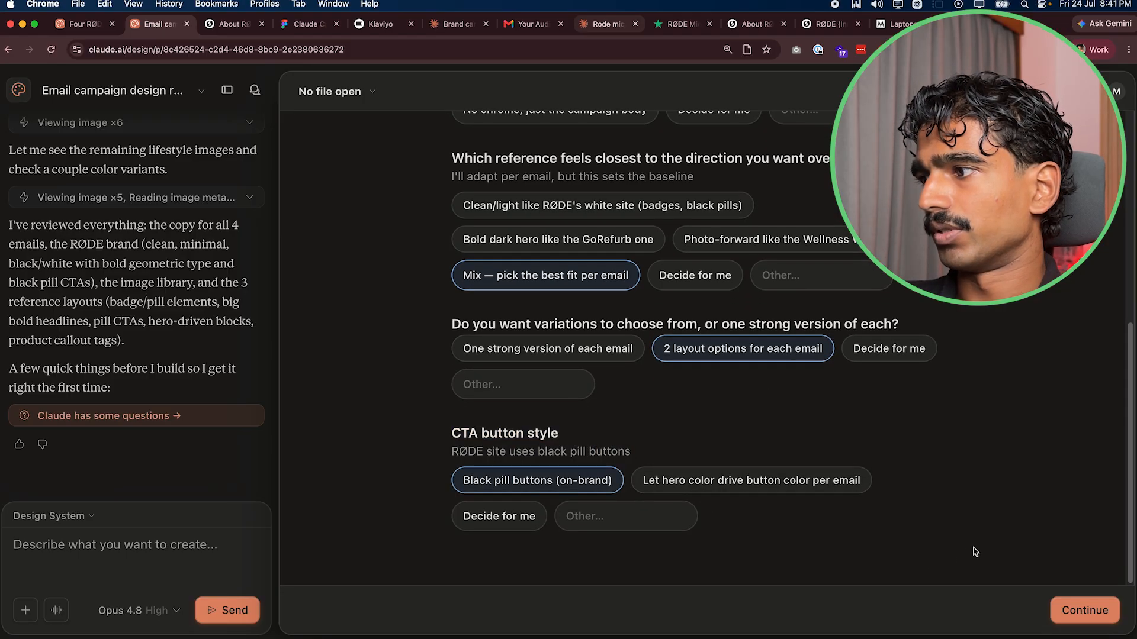
left_click(1085, 611)
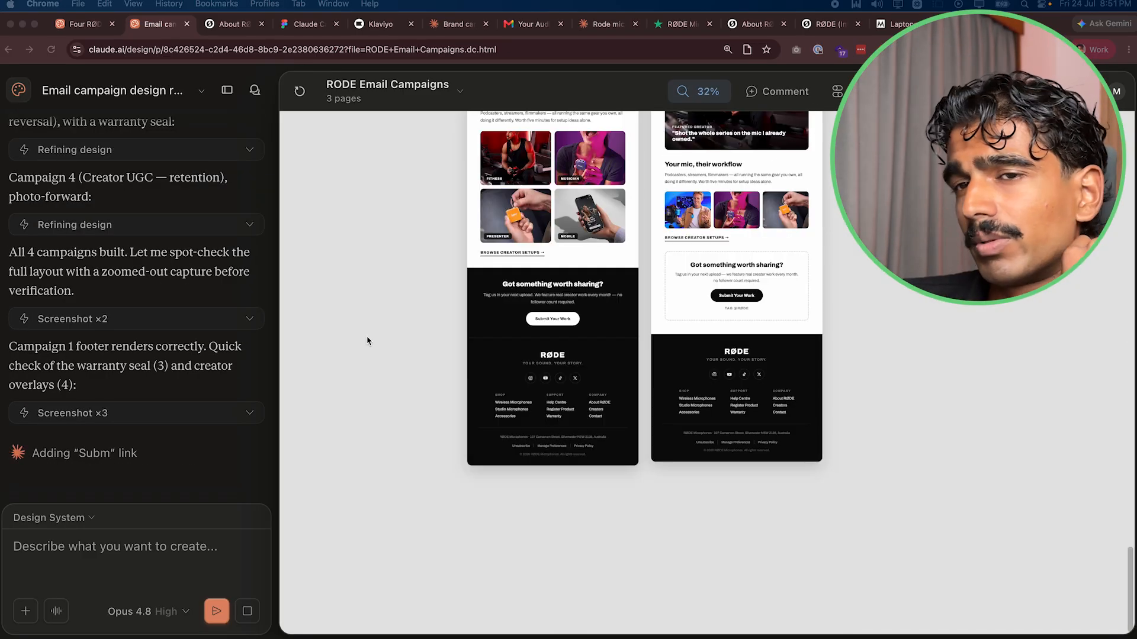
- Examine both layout options of the generated "Your Phone Mic Is Working Against You" email up close
scroll(455, 373, "up", 15)
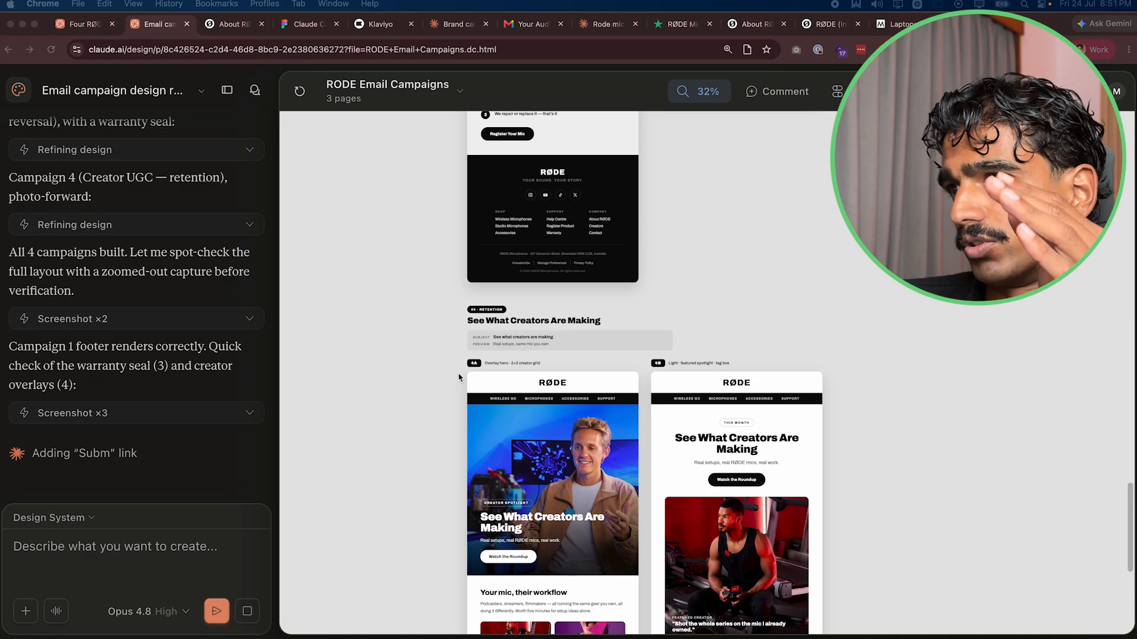
scroll(458, 377, "up", 15)
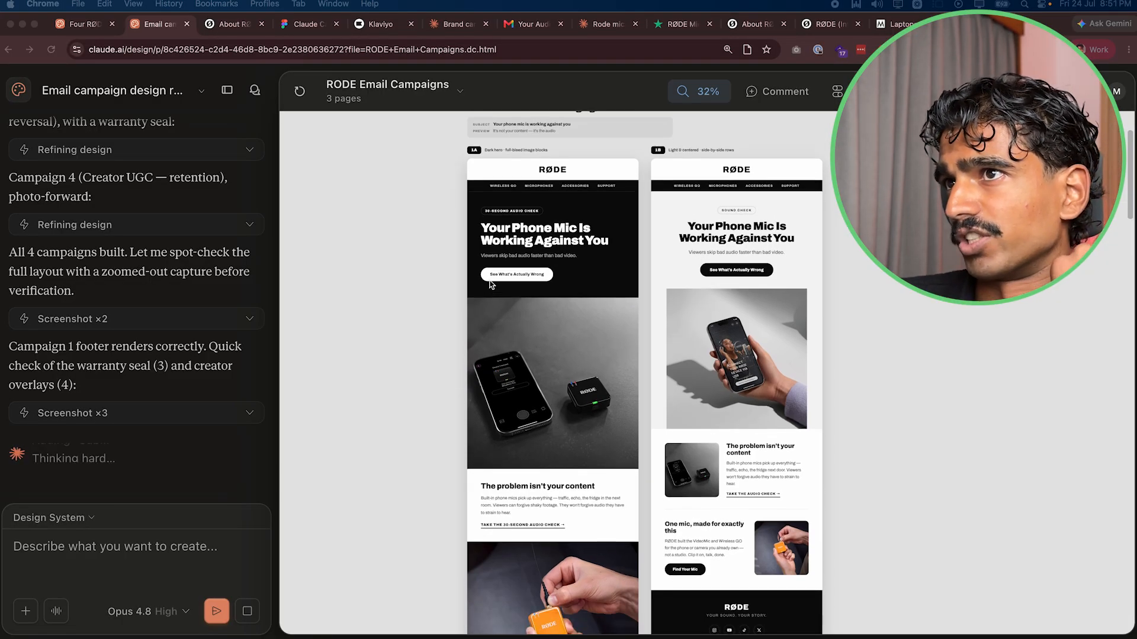
scroll(594, 172, "up", 5)
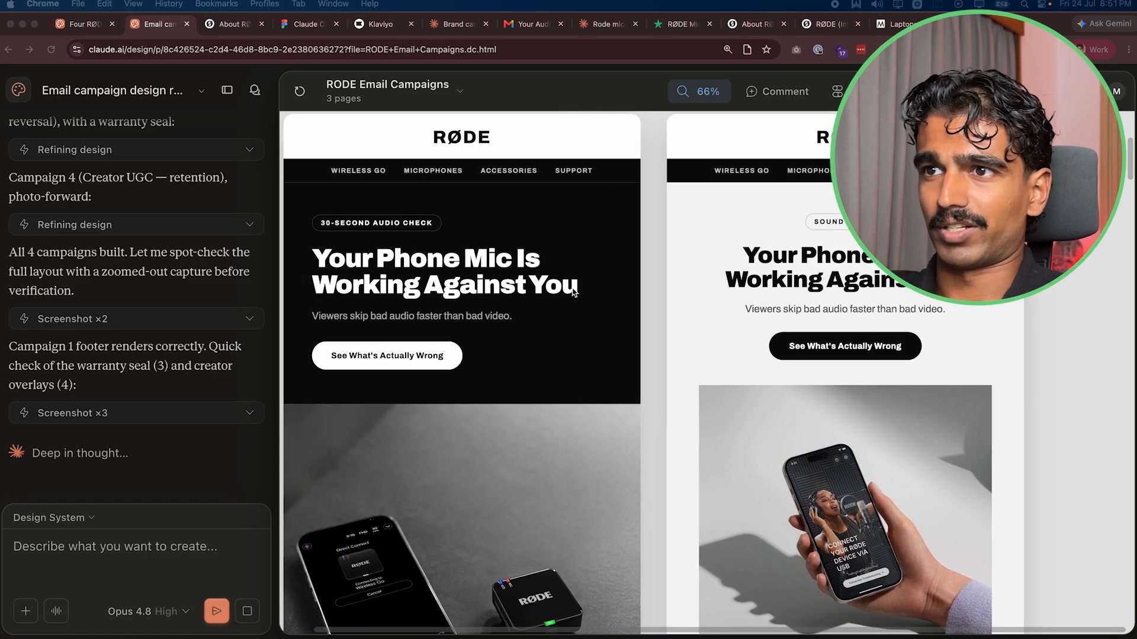
scroll(579, 288, "down", 3)
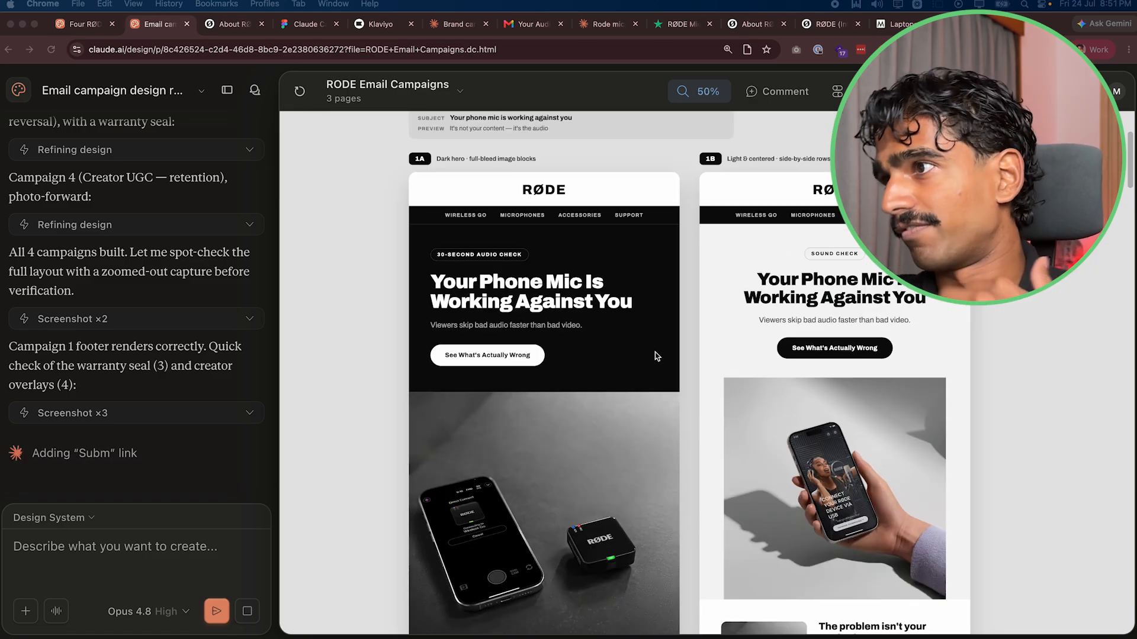
scroll(769, 293, "down", 1)
scroll(788, 305, "down", 15)
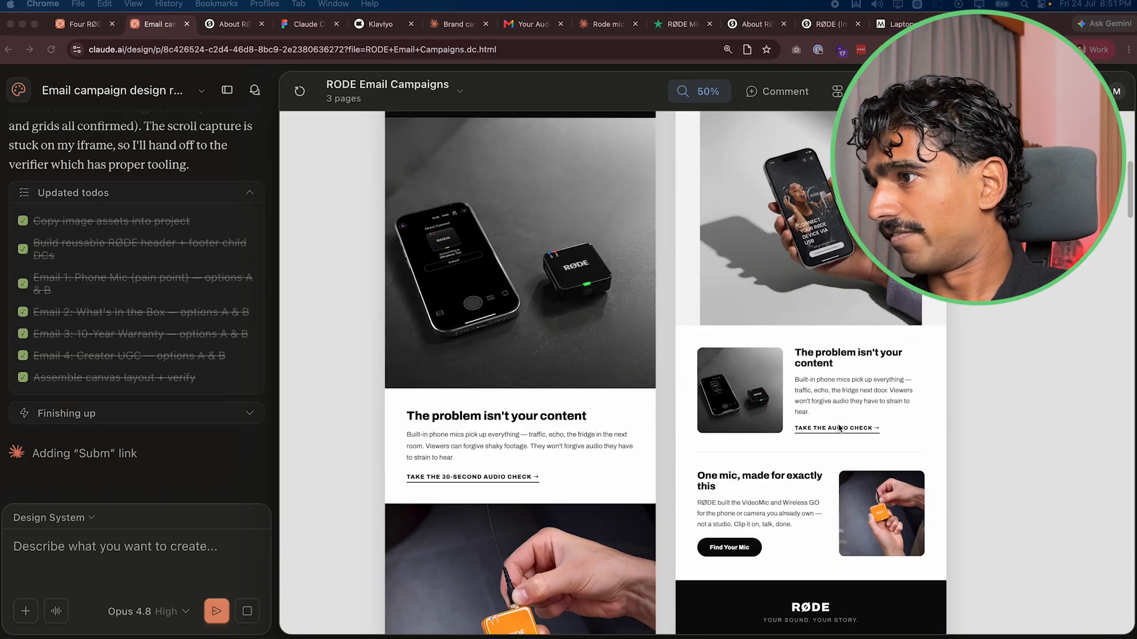
- Review both layout options of the "What's in the box", 10-year warranty and "See What Creators Are Making" emails, and return to the first campaign
scroll(690, 355, "down", 5)
scroll(687, 375, "down", 3)
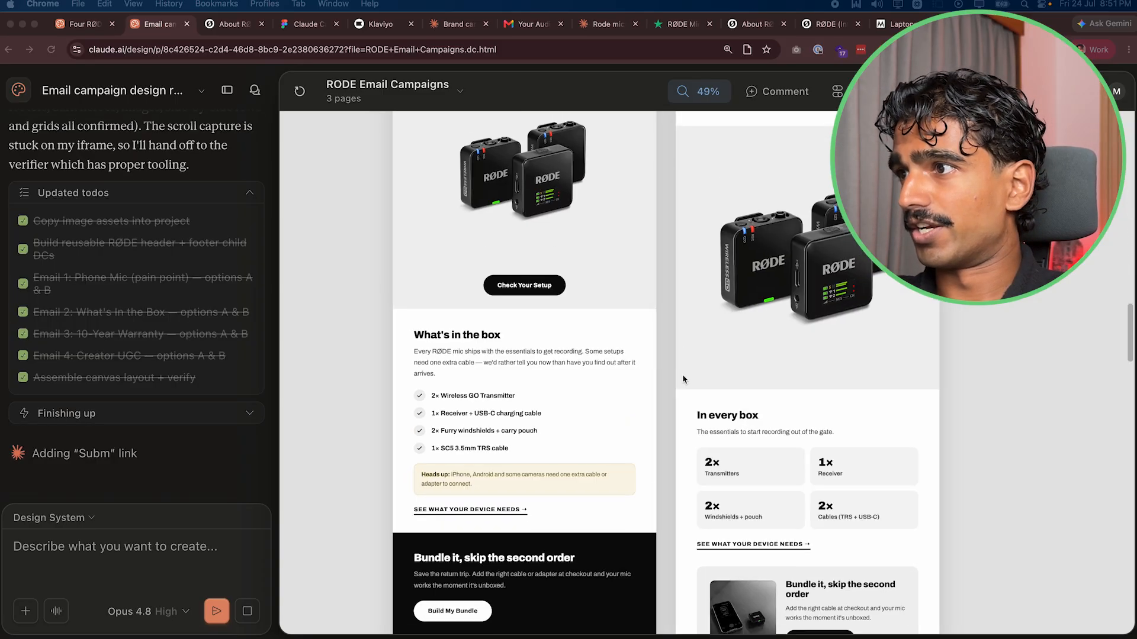
scroll(651, 332, "down", 4)
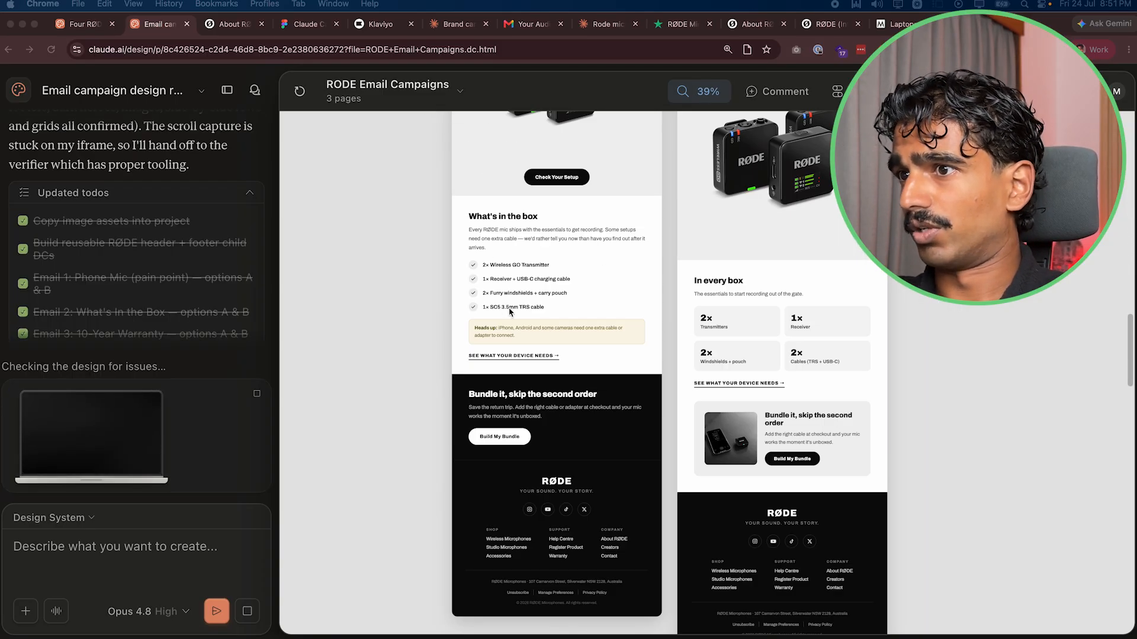
scroll(543, 348, "up", 5)
scroll(540, 347, "down", 10)
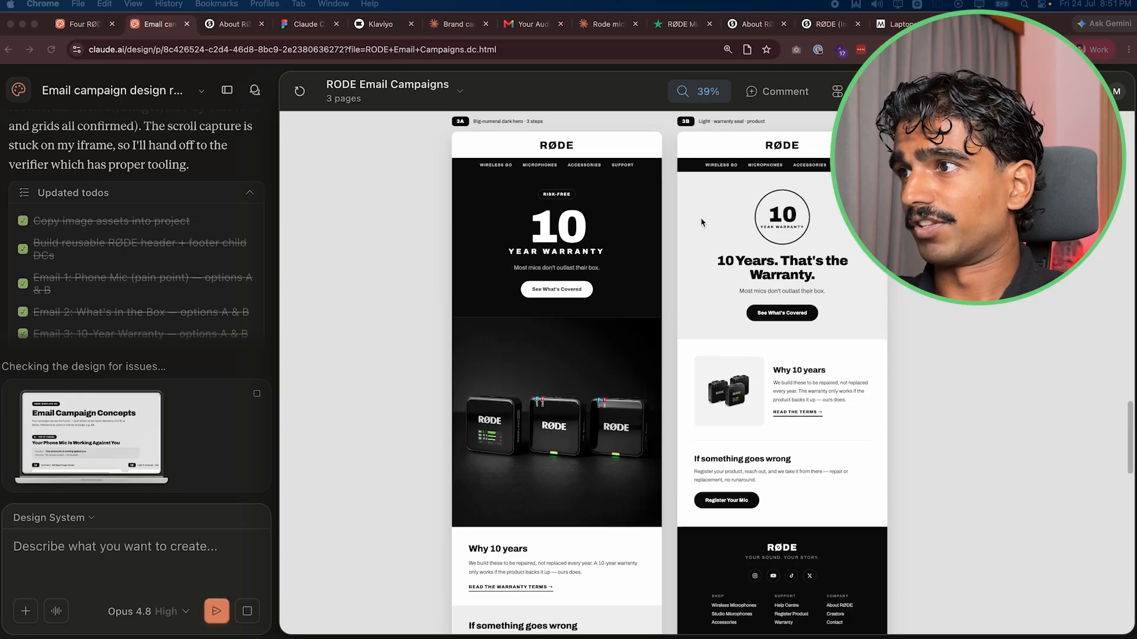
scroll(572, 536, "down", 1)
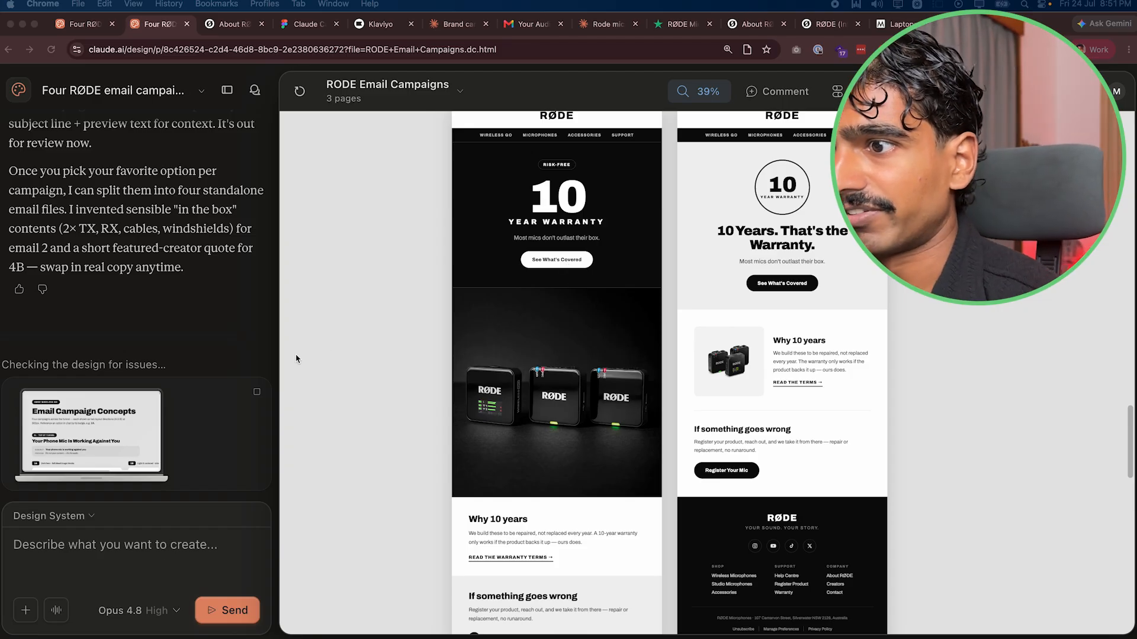
scroll(295, 355, "down", 10)
scroll(604, 364, "down", 6)
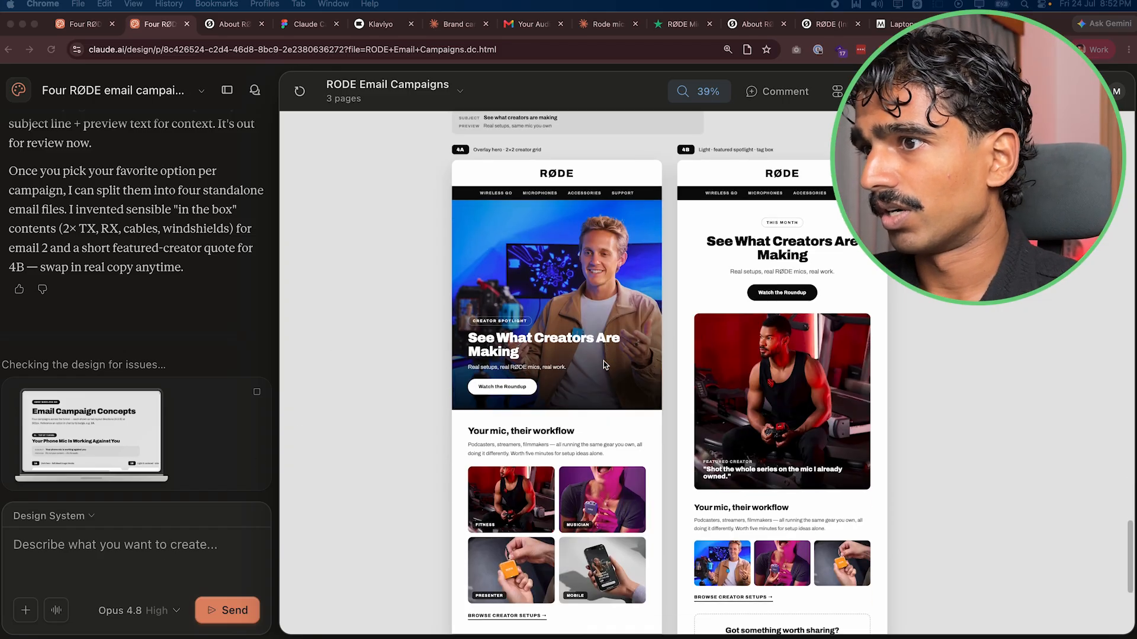
scroll(604, 364, "up", 6)
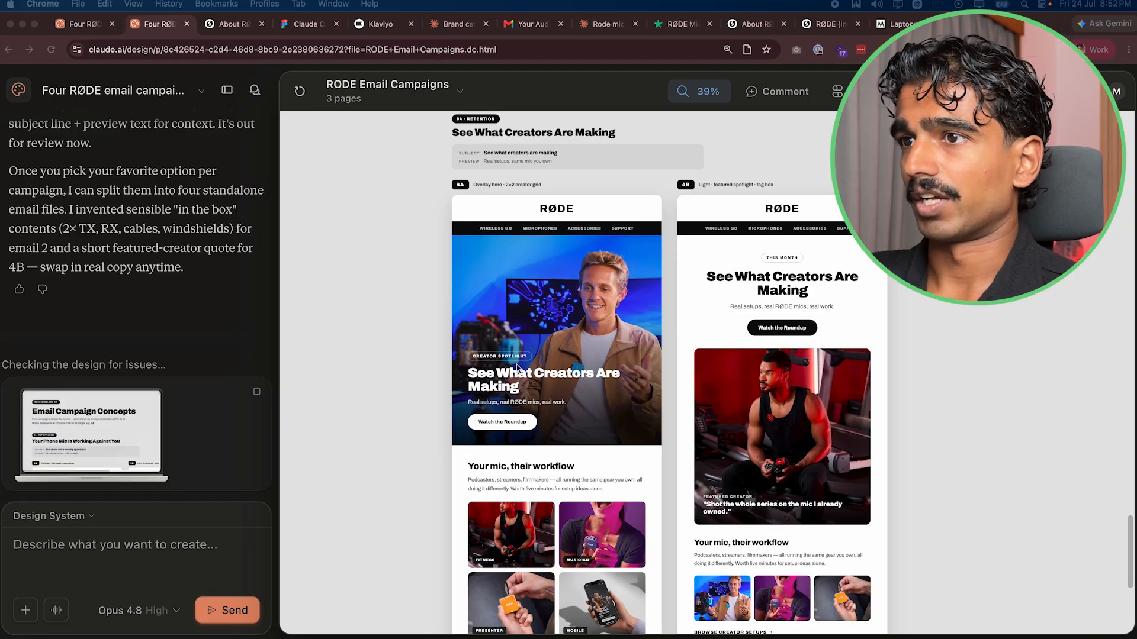
left_click(444, 333)
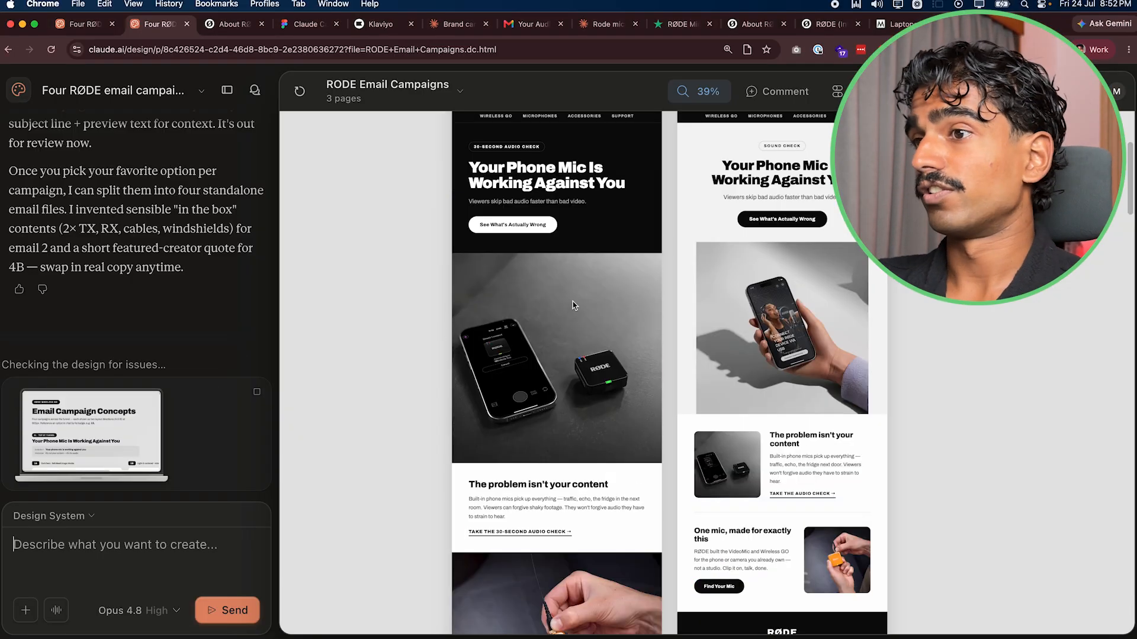
- Compare layout options 1A and 1B of the "Your Phone Mic Is Working Against You" email, both up close and full length
scroll(408, 312, "up", 3)
scroll(456, 336, "down", 3)
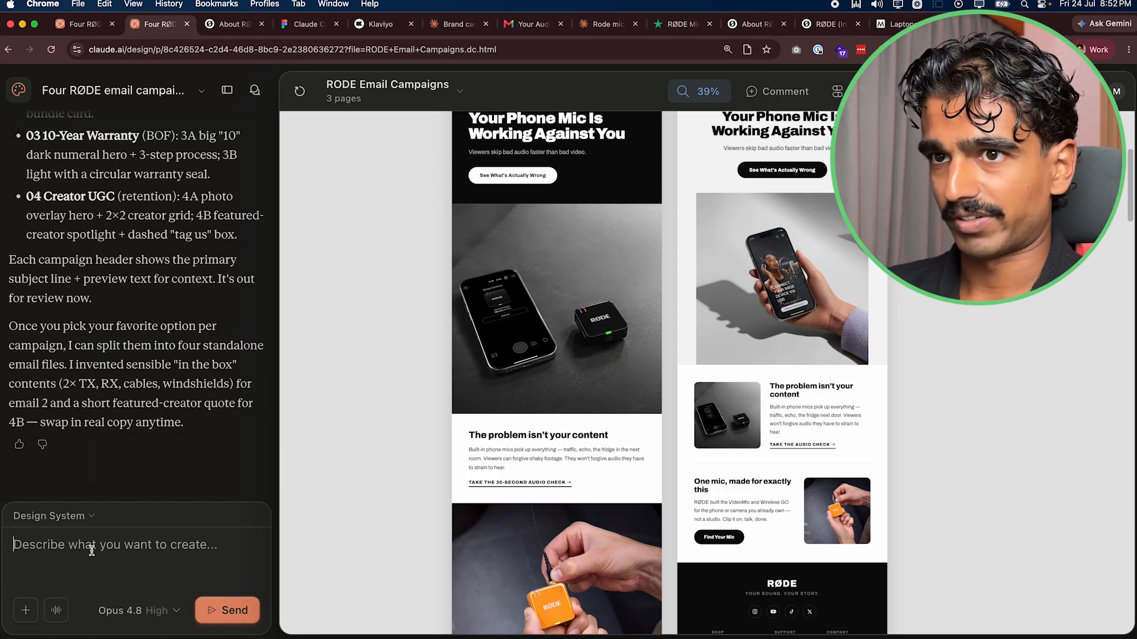
scroll(368, 368, "up", 5)
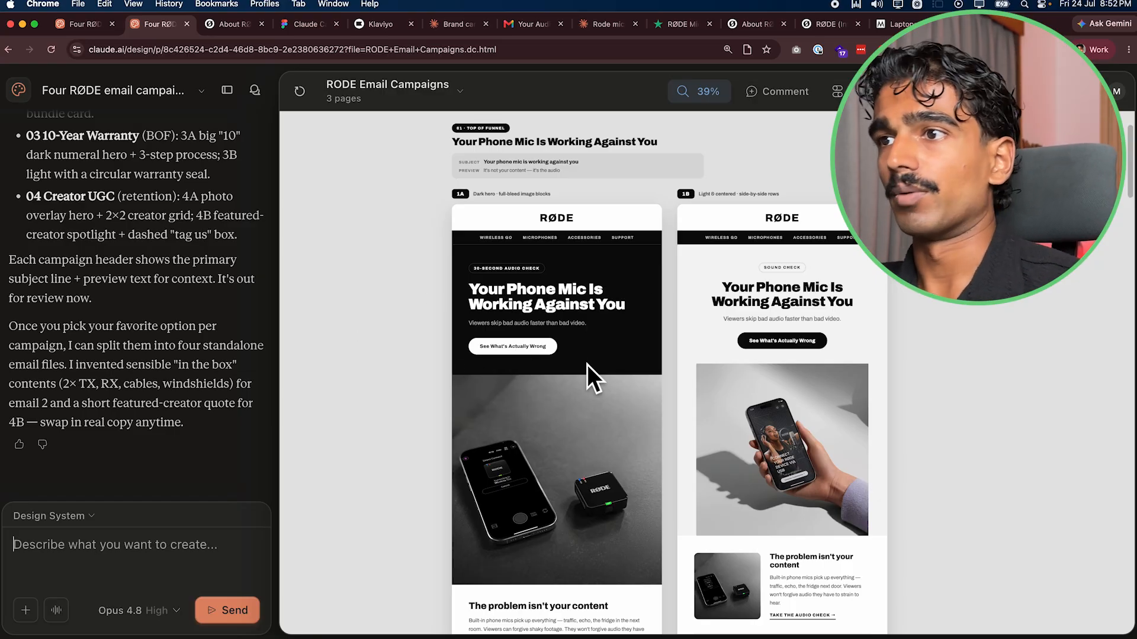
scroll(586, 370, "down", 5)
scroll(456, 267, "up", 5)
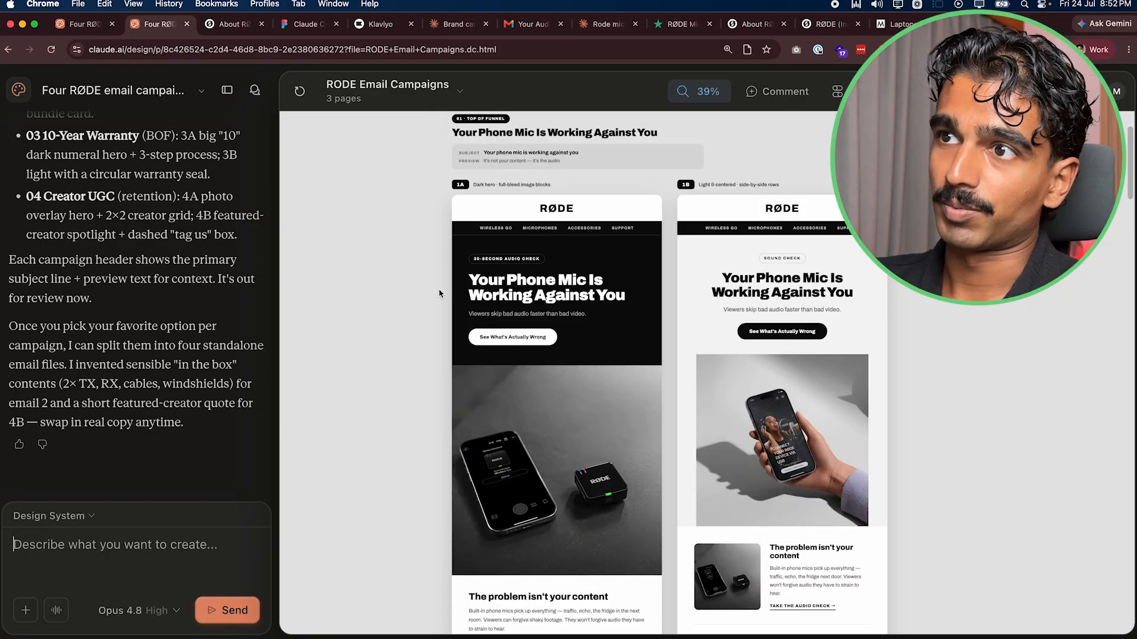
scroll(455, 297, "up", 5)
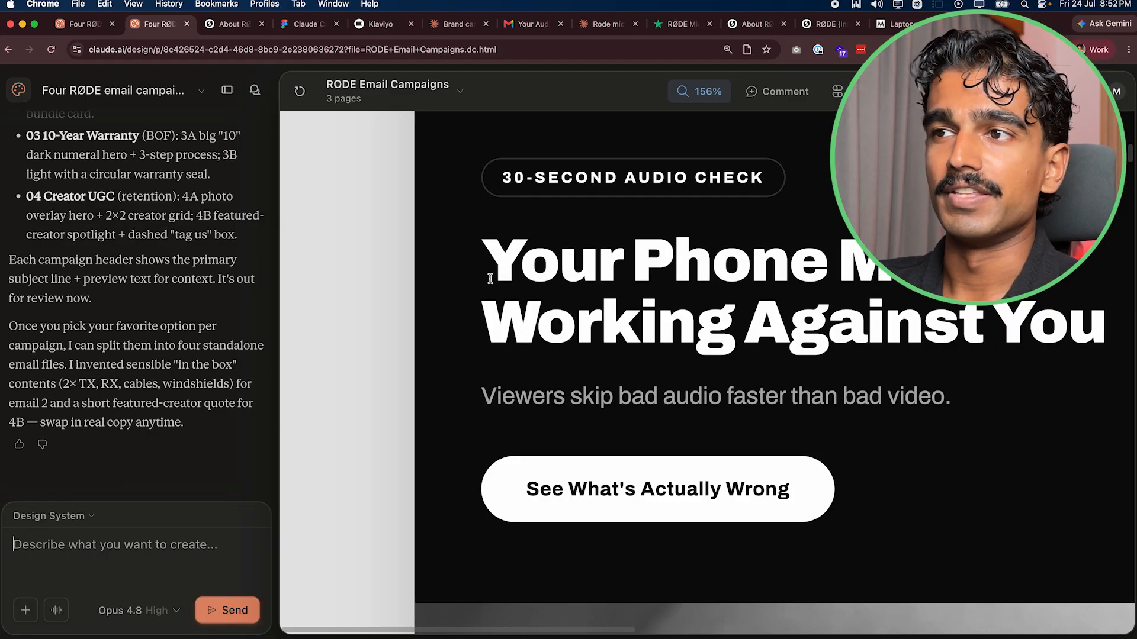
scroll(480, 294, "down", 5)
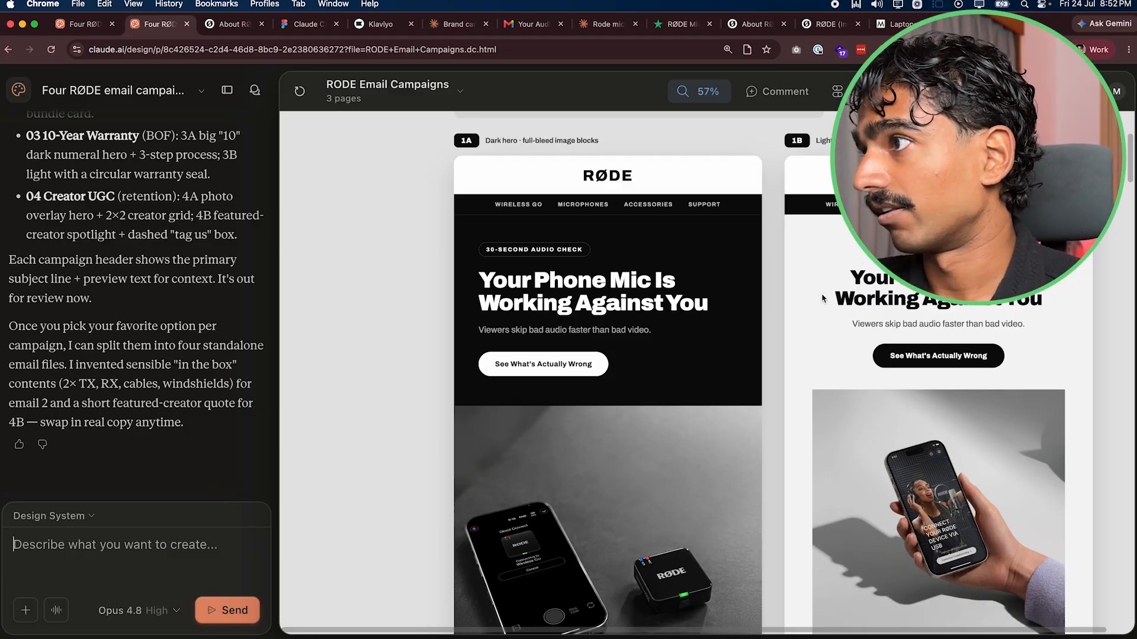
scroll(853, 295, "down", 2)
scroll(853, 294, "down", 5)
scroll(683, 305, "up", 5)
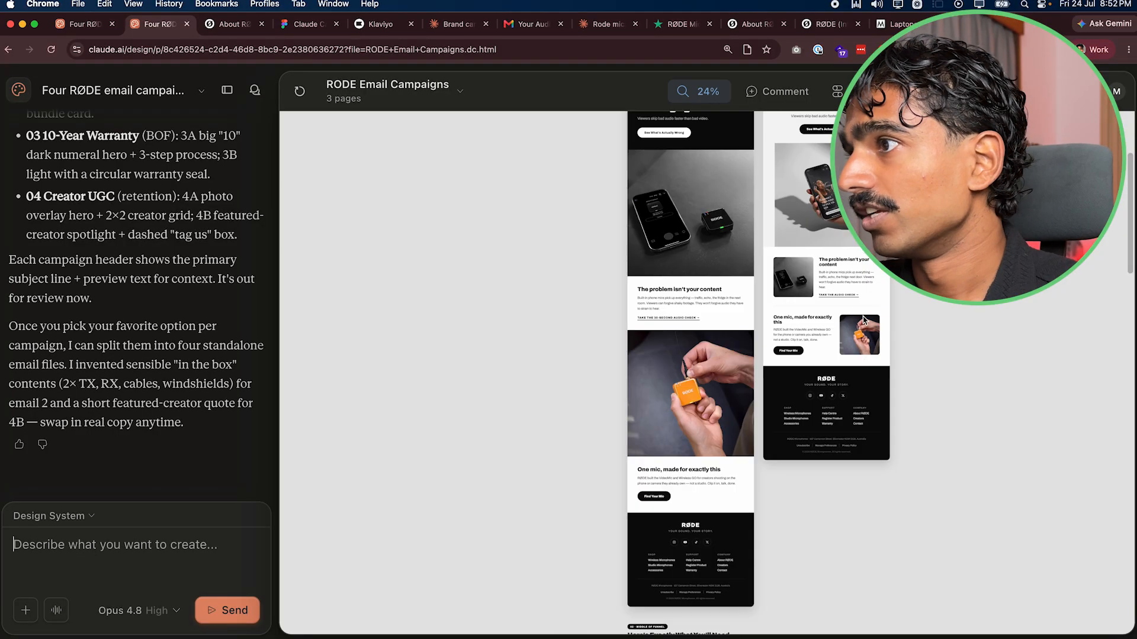
scroll(684, 305, "up", 5)
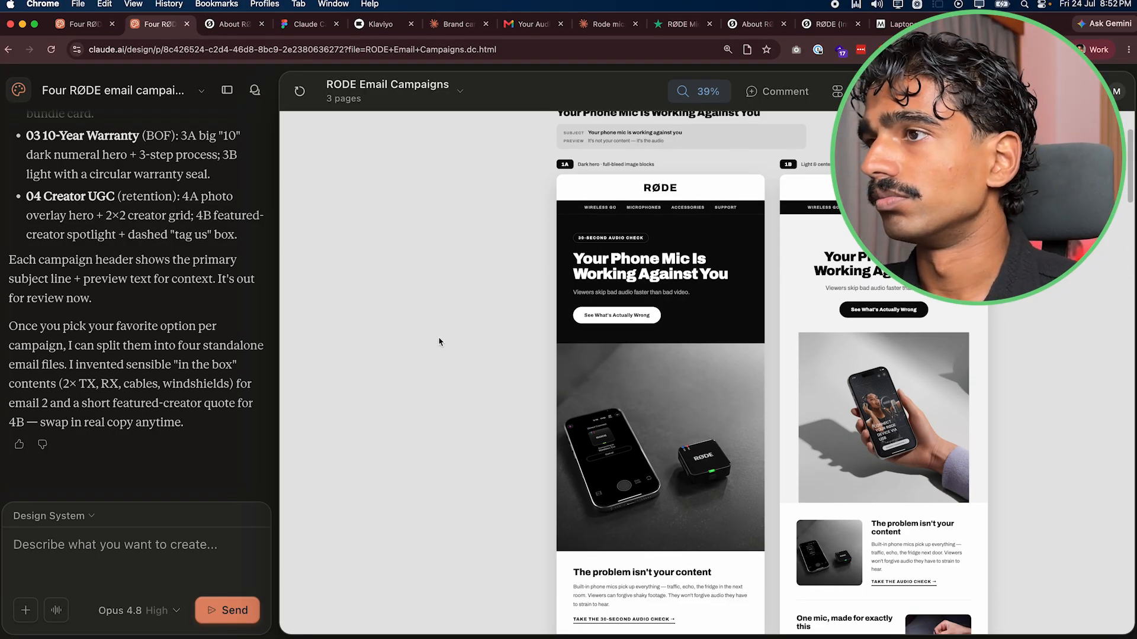
- Draft a chat message starting "Here are my selections." that lists 1B, 2A, 3A and 4A on separate lines
left_click(72, 565)
type("Here")
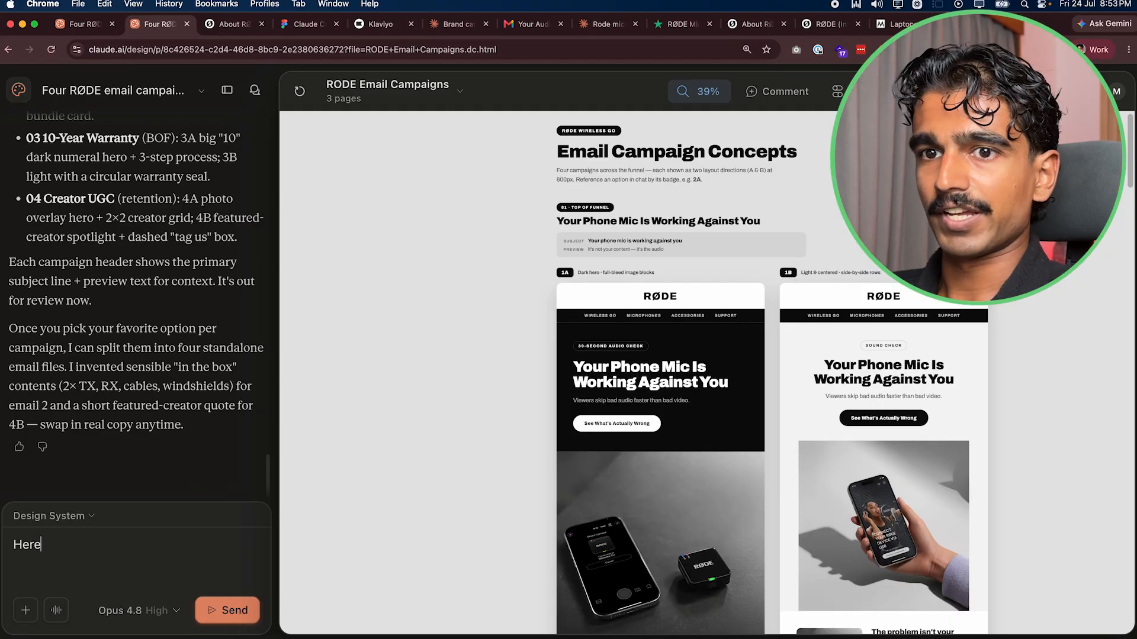
type(" are my selections. ")
type("1B")
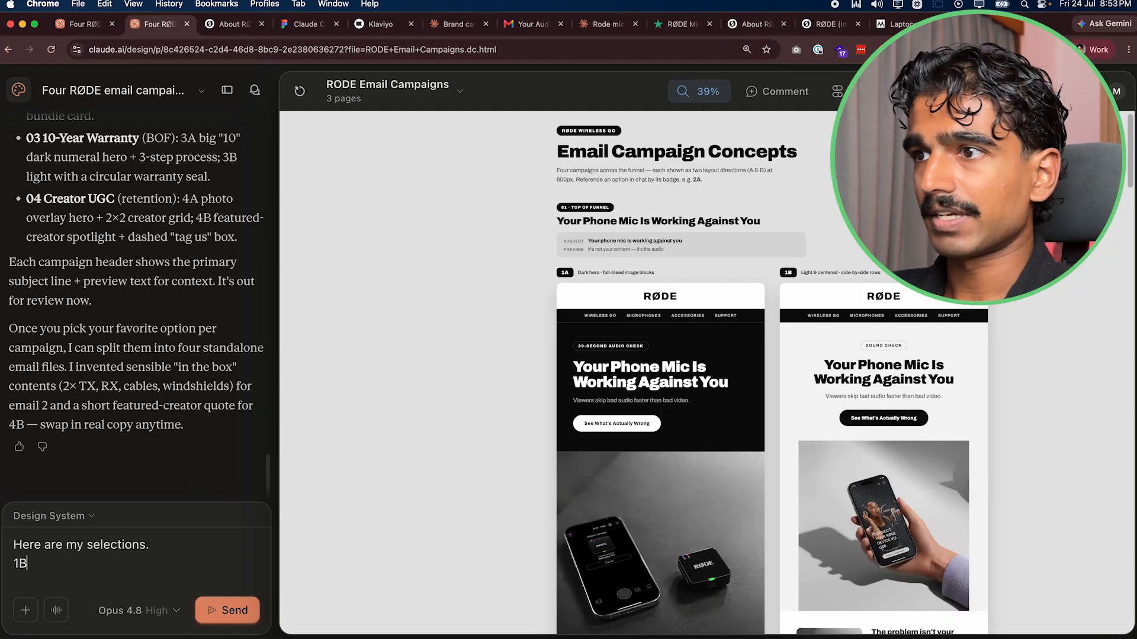
scroll(526, 495, "down", 15)
key("shift+Return")
type("2A")
key("shift+Return")
type("3")
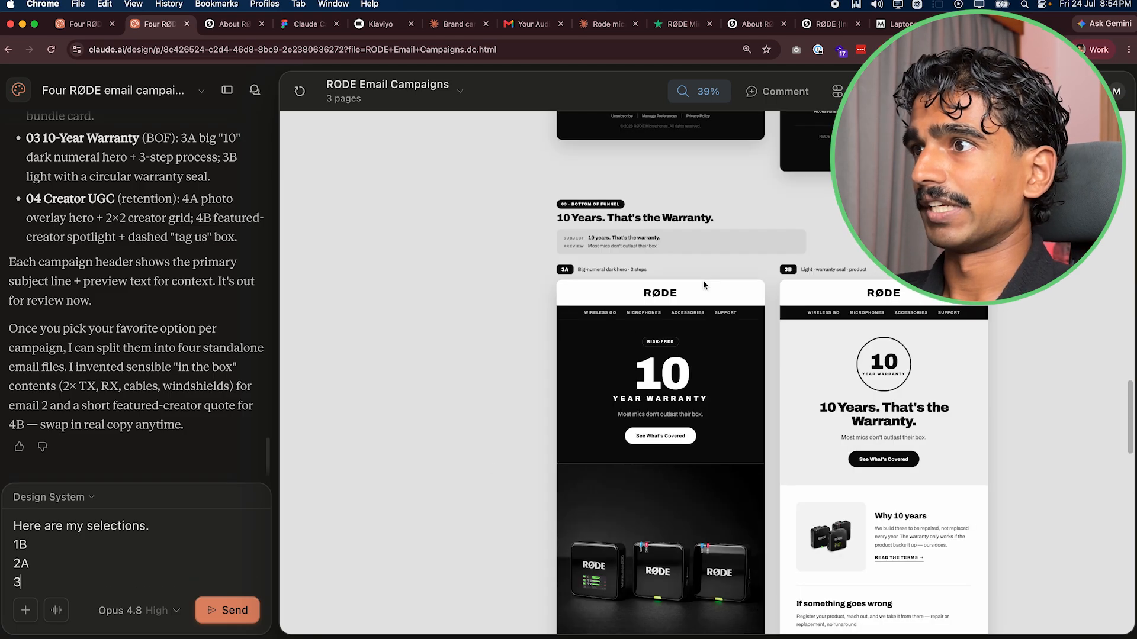
type("A")
scroll(704, 285, "down", 10)
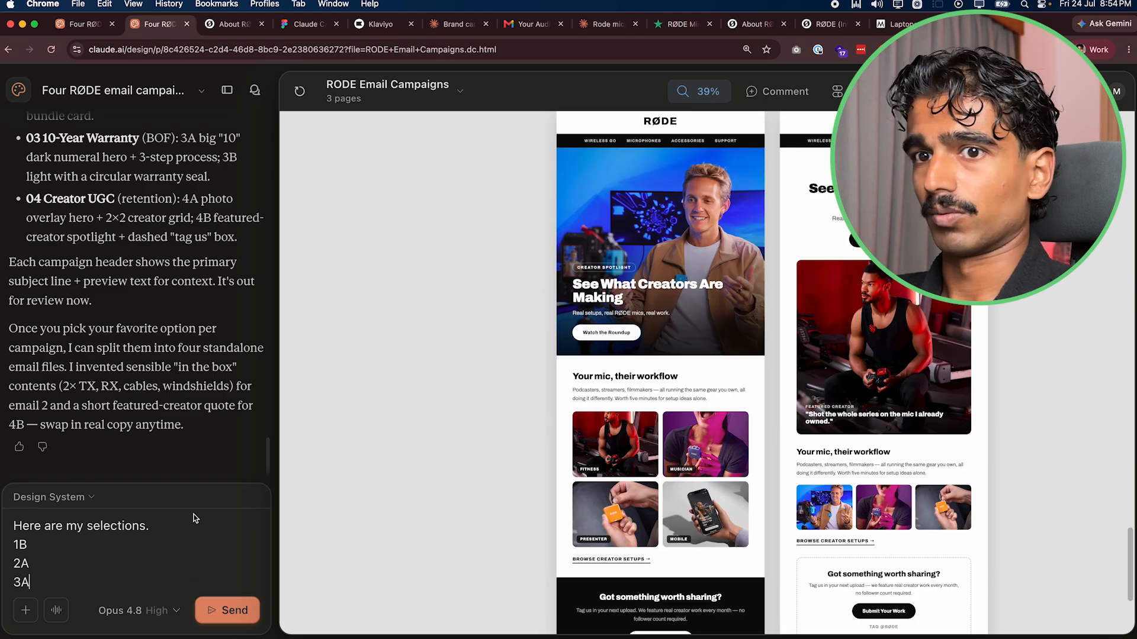
key("shift+Return")
scroll(616, 452, "down", 2)
type("4A")
- Below the selections, add the line "here's my notes on what to change." with blank lines around it
key("shift+Return")
key("shift+Return")
key("shift+Return")
type("here's my notes on that to change.")
key("shift+Return")
key("shift+Return")
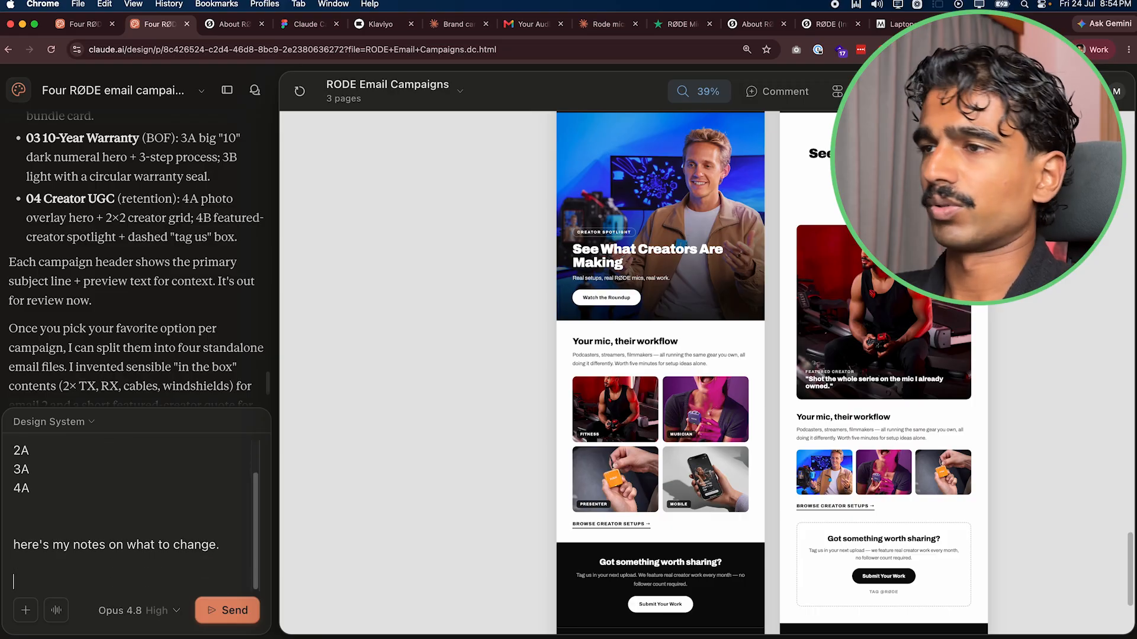
- Add a note for 2a asking for the header text ontop of the image, rather than in a seperate section of the email
scroll(406, 413, "up", 10)
scroll(460, 371, "up", 15)
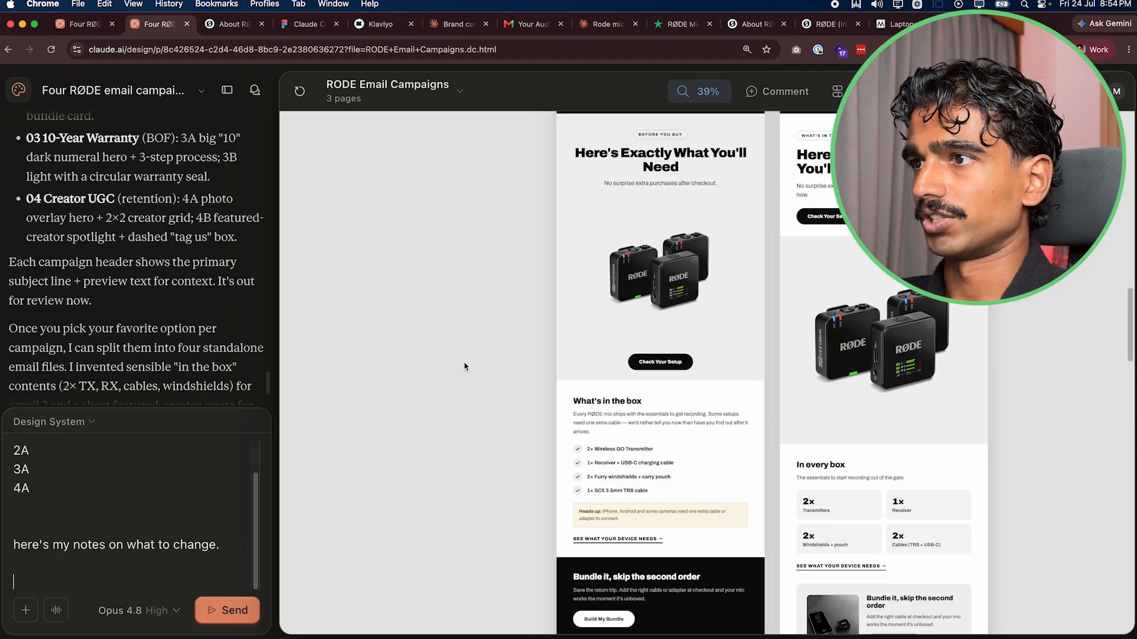
scroll(464, 367, "up", 10)
scroll(464, 366, "down", 10)
type("2a")
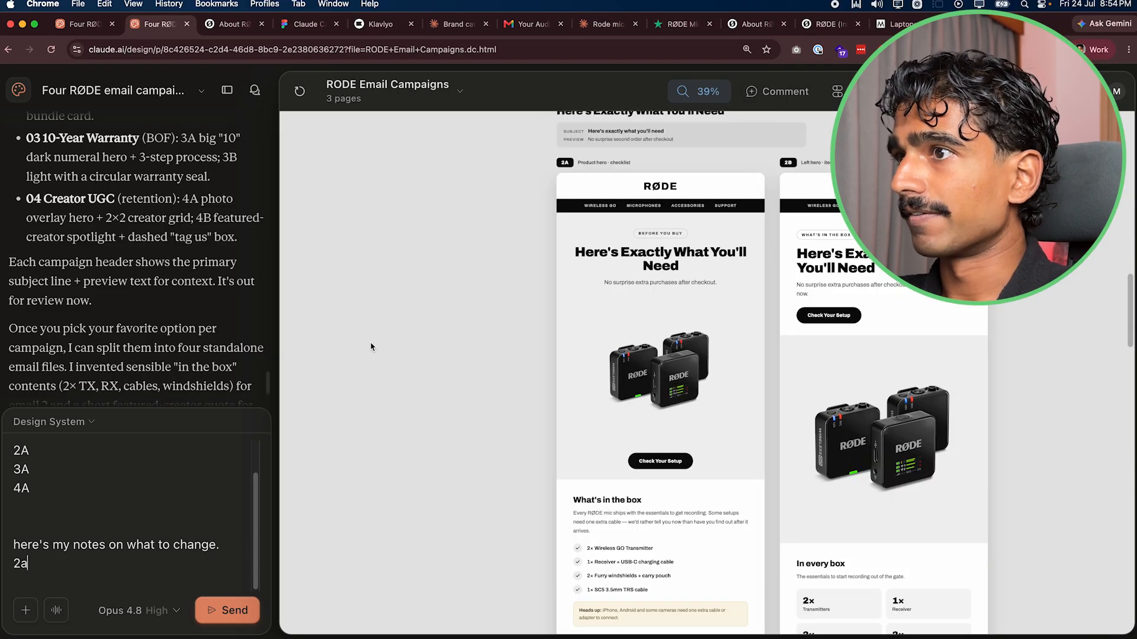
scroll(372, 347, "down", 2)
type("I'd like the hea")
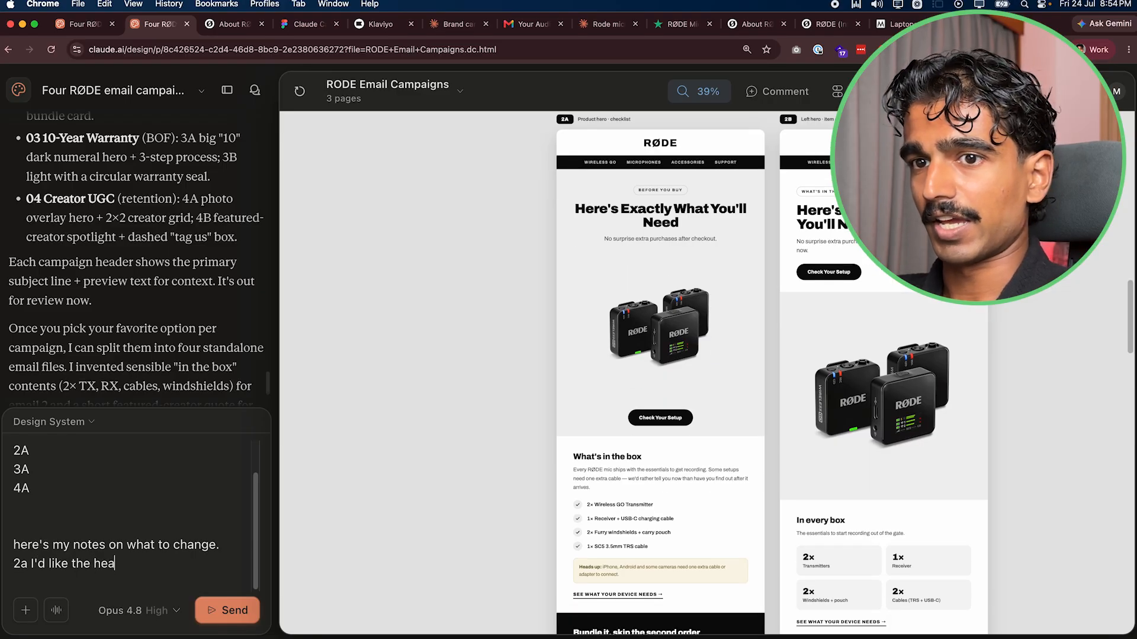
type("der text")
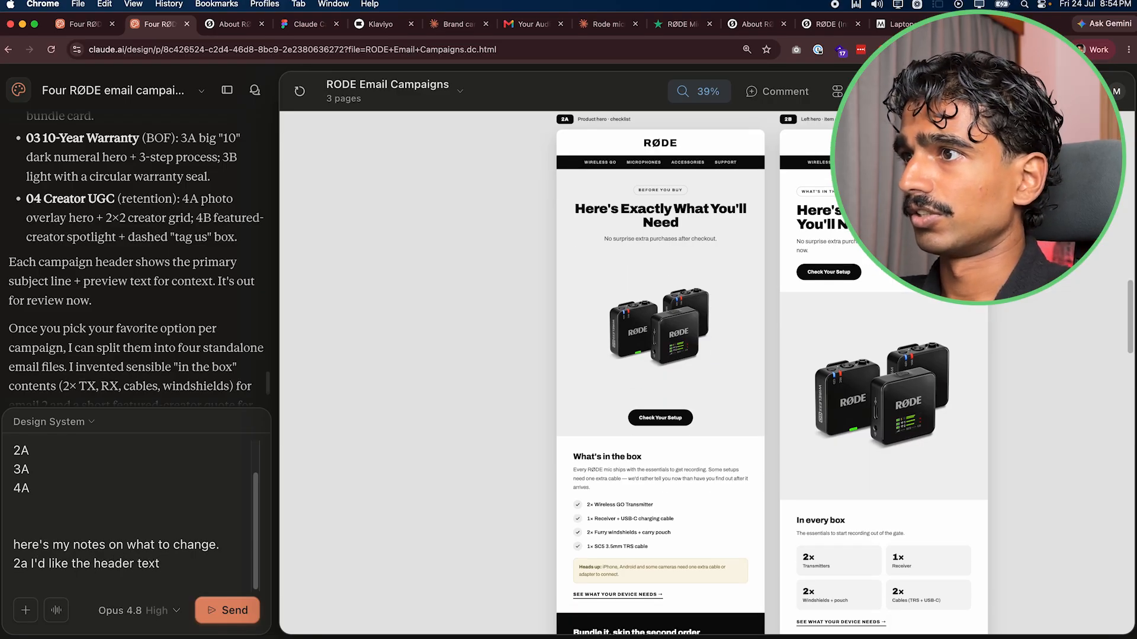
type(" to be ontop")
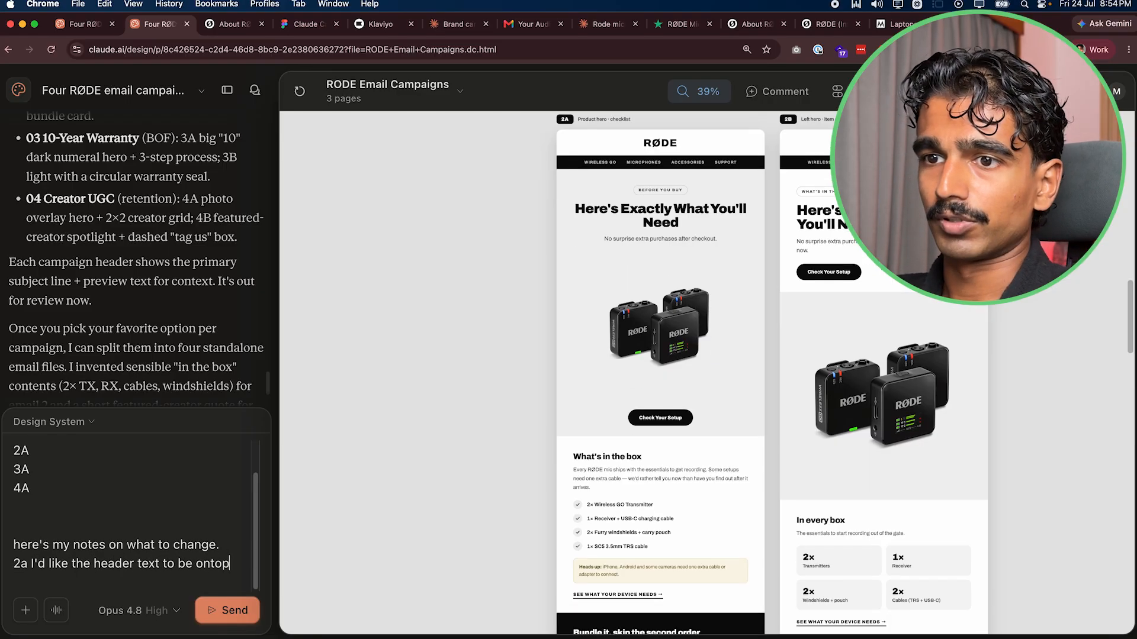
type(" of the image, rathe")
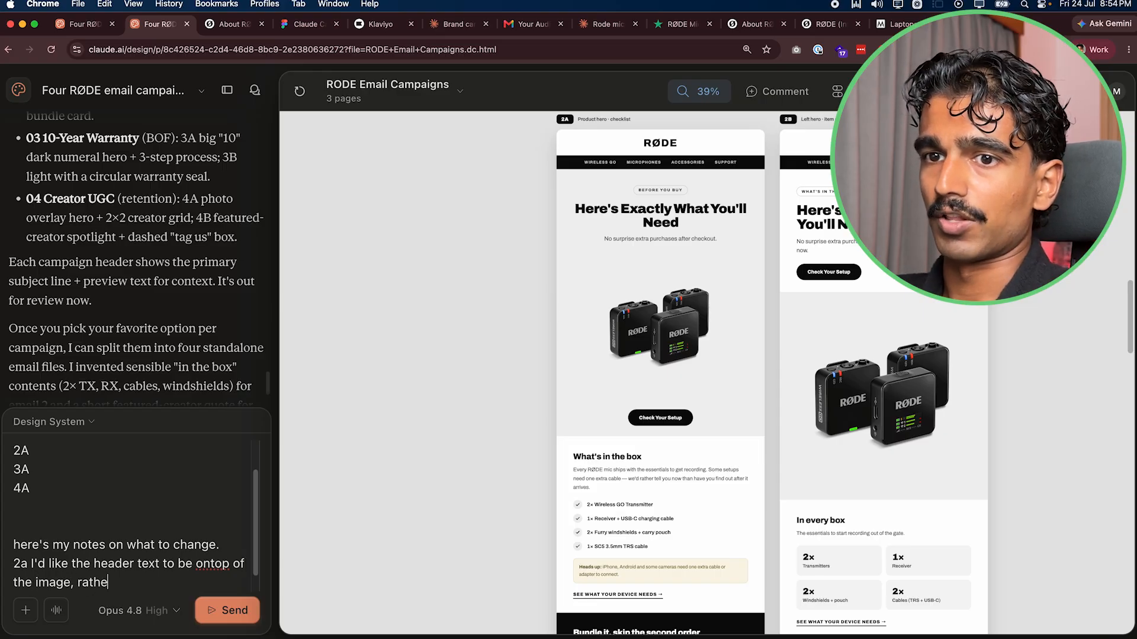
type("r than a seperate section of t")
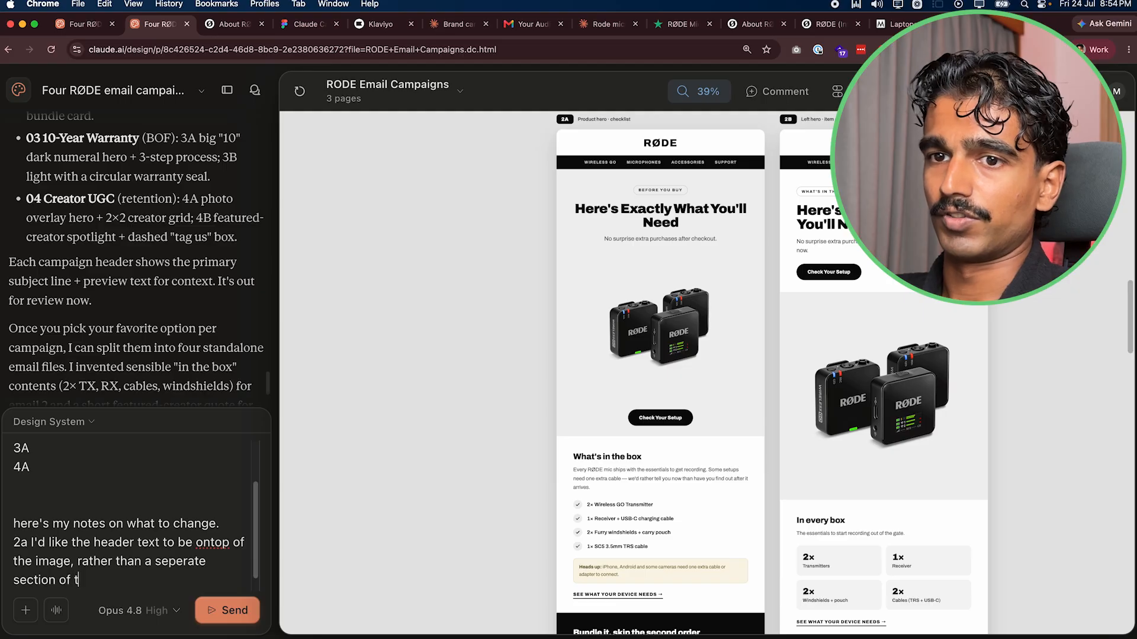
type("he email.  same")
- Start a "same for 3A" note with a bullet asking for the header text on the top part of the image
key("shift+Return")
key("shift+Return")
type("same for")
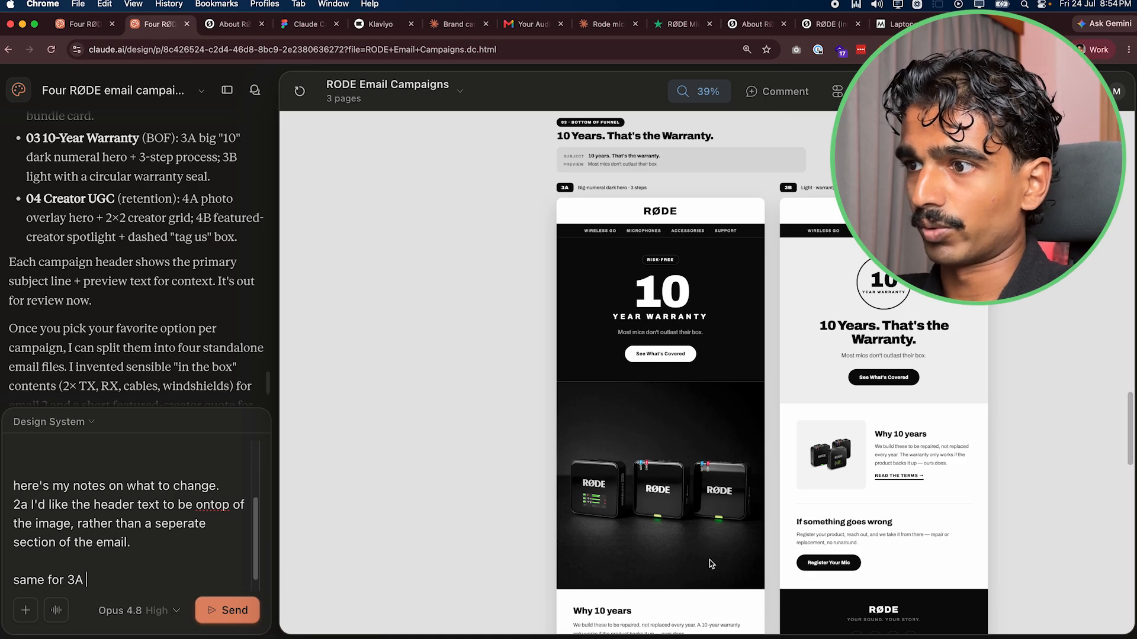
type("3A")
key("shift+Return")
type("- i want the head")
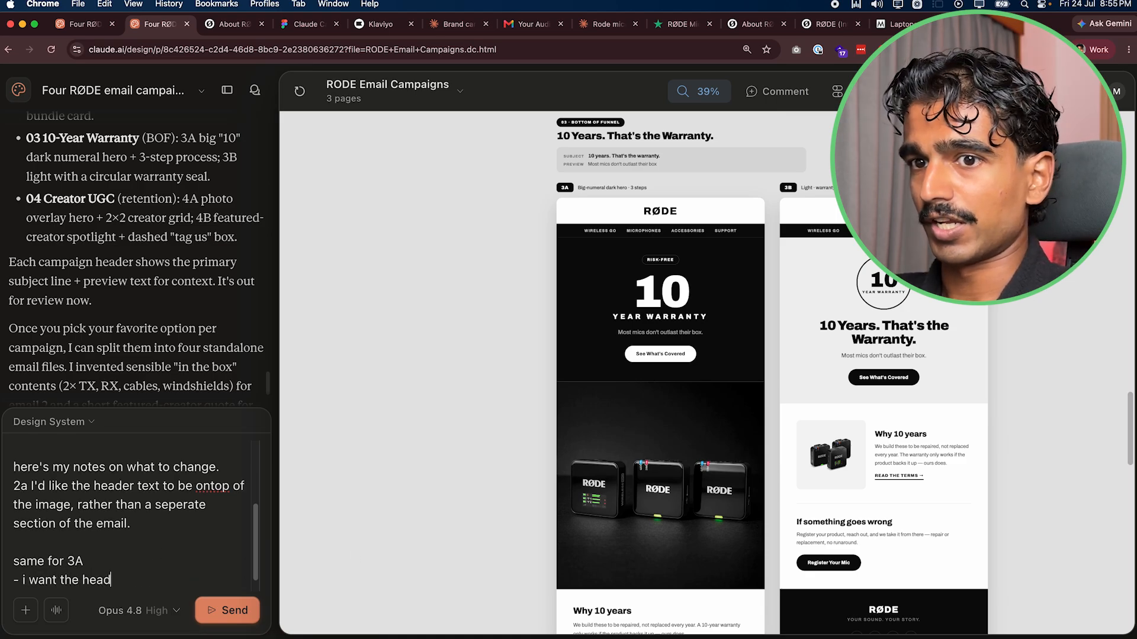
type("er text on the ")
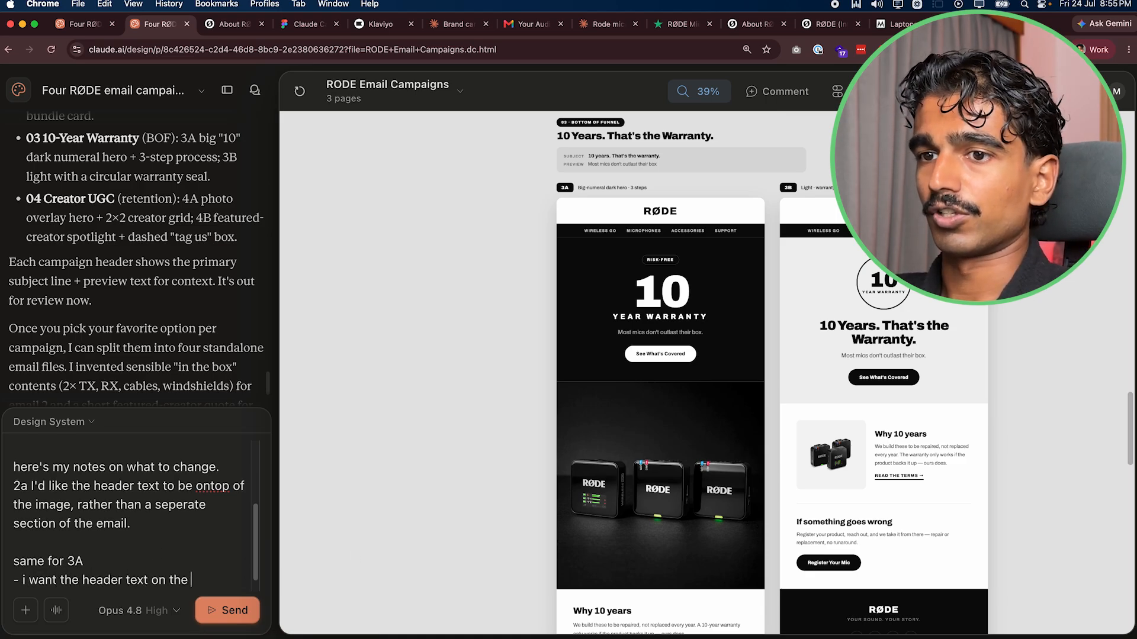
type("top part of the ")
type("image, adn the")
key("BackSpace")
key("BackSpace")
key("BackSpace")
key("BackSpace")
key("BackSpace")
key("BackSpace")
key("BackSpace")
key("BackSpace")
- Complete the 3A bullet by asking for the CTA on the bottom part of the image
type("the CTA under")
key("BackSpace")
key("BackSpace")
key("BackSpace")
key("BackSpace")
key("BackSpace")
type("on th")
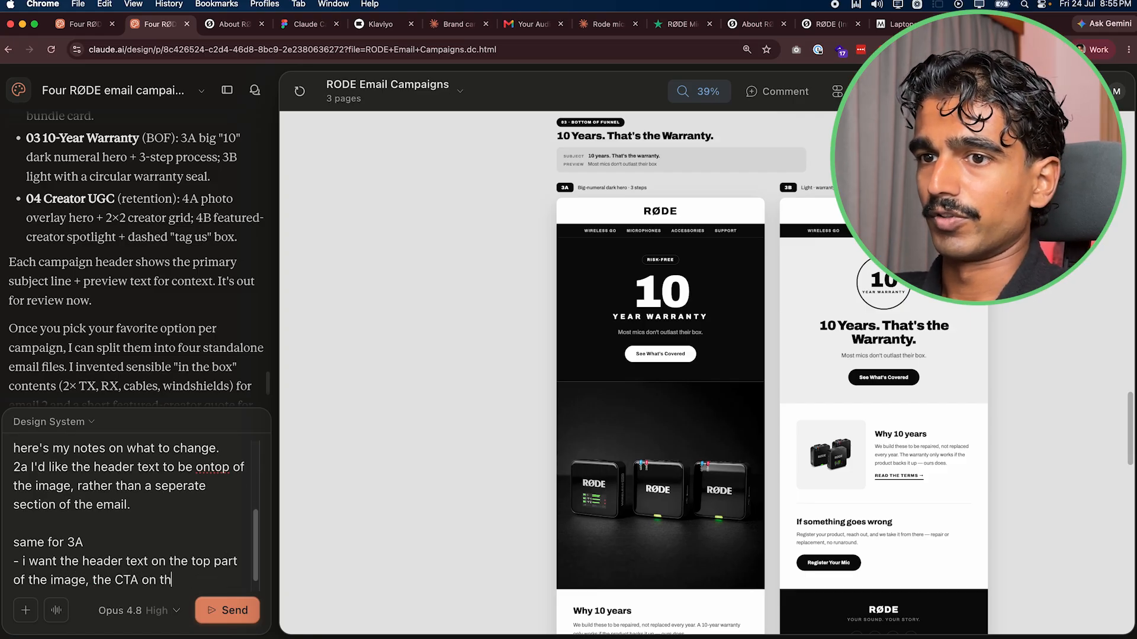
type("e bottom part of th")
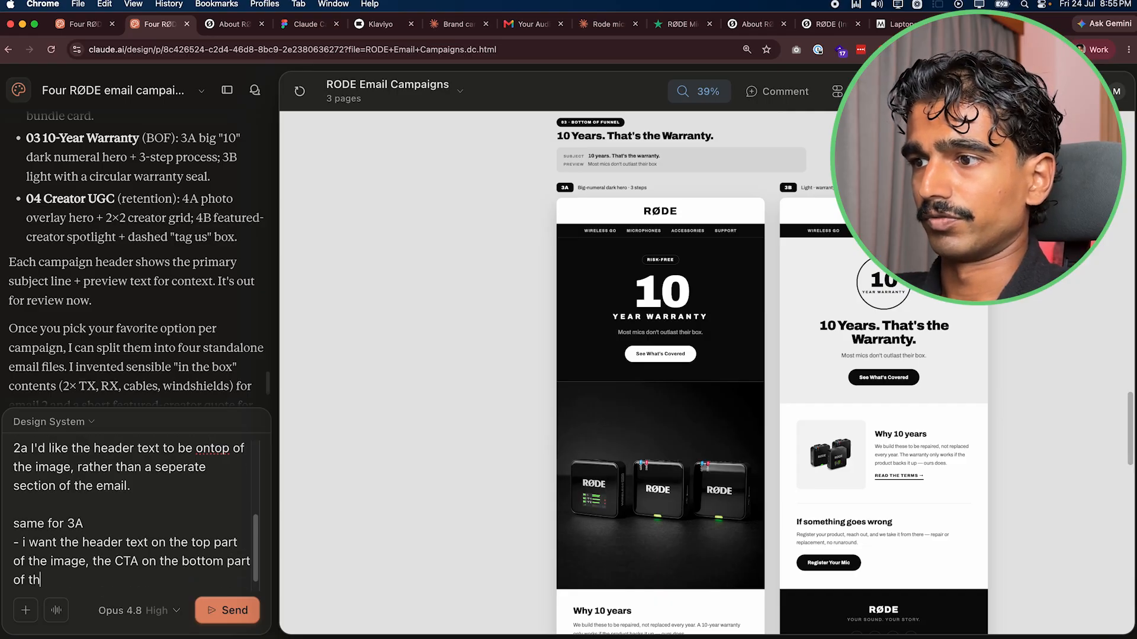
type("e image")
scroll(617, 492, "down", 10)
type(".")
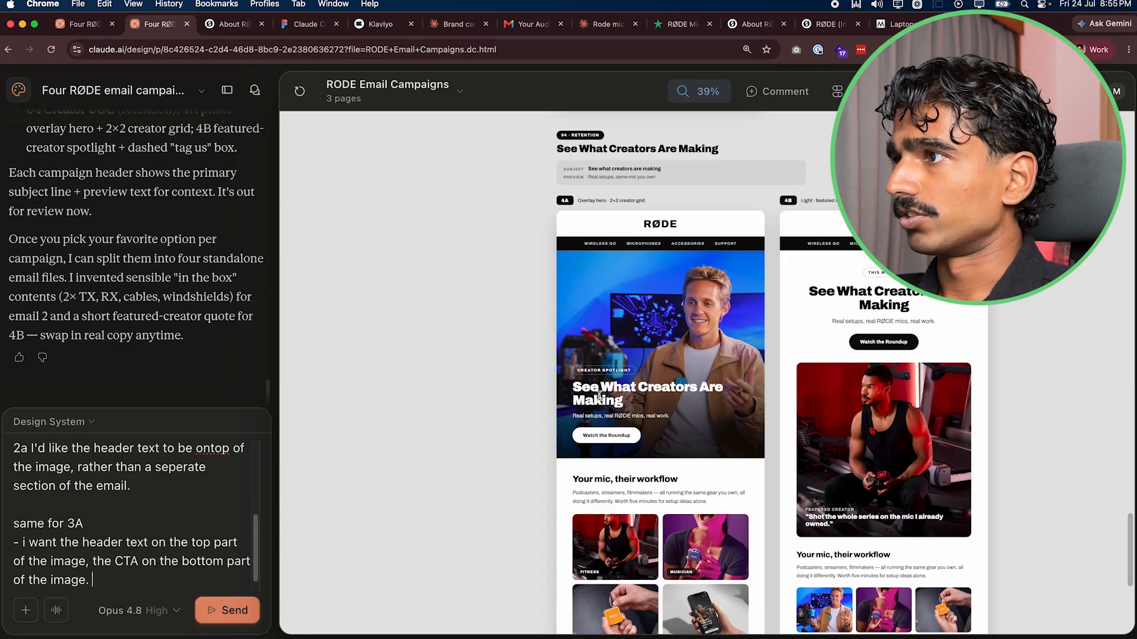
- Add the general note "make the text a little bit bigger so that it is all readable on mobile."
scroll(599, 395, "down", 5)
key("Return")
key("Return")
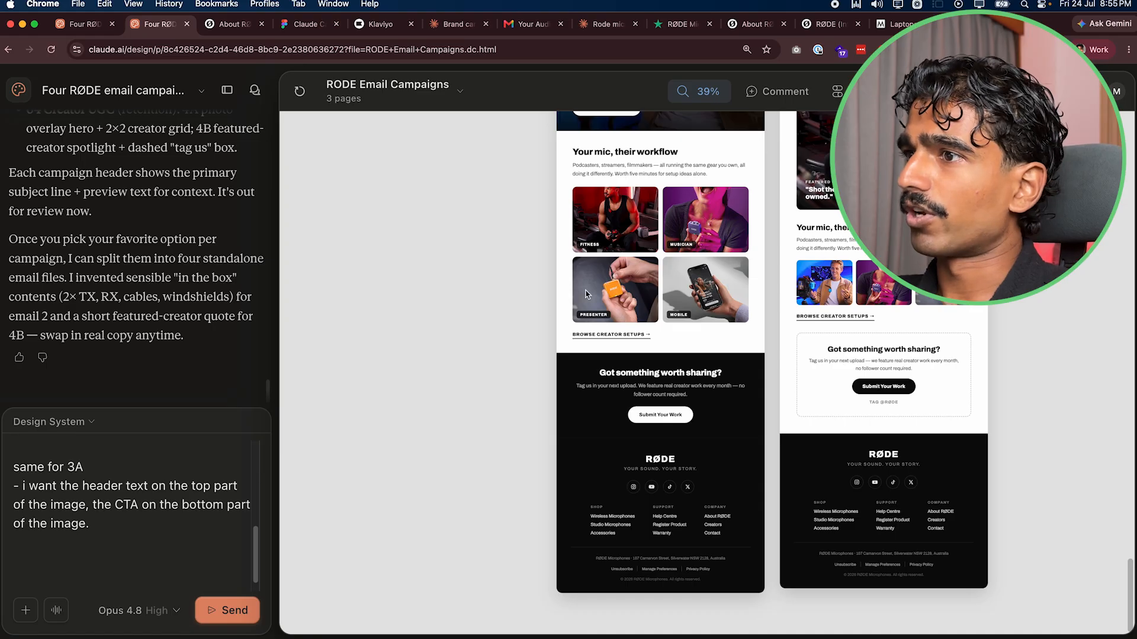
scroll(585, 289, "up", 3)
scroll(635, 395, "up", 5)
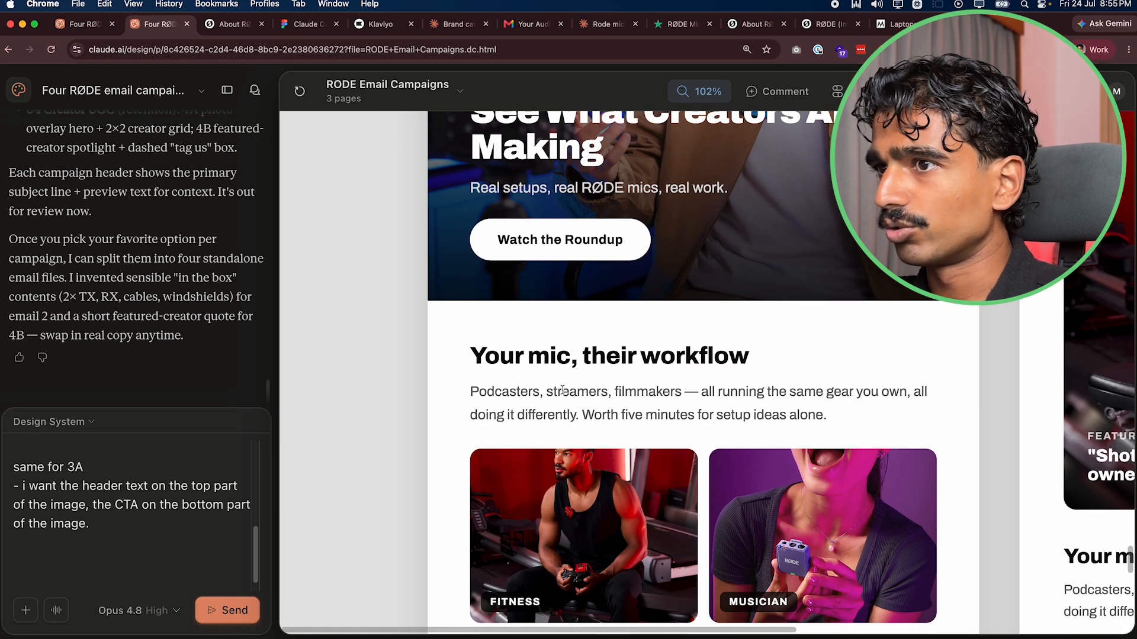
scroll(631, 405, "down", 5)
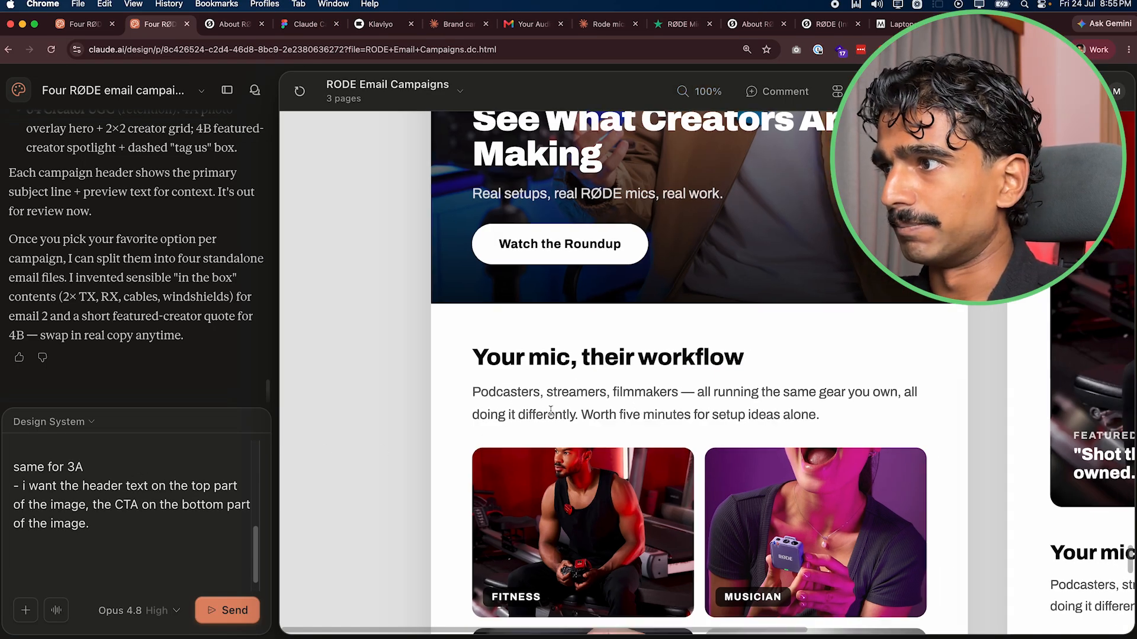
type("make the text a little bit gi")
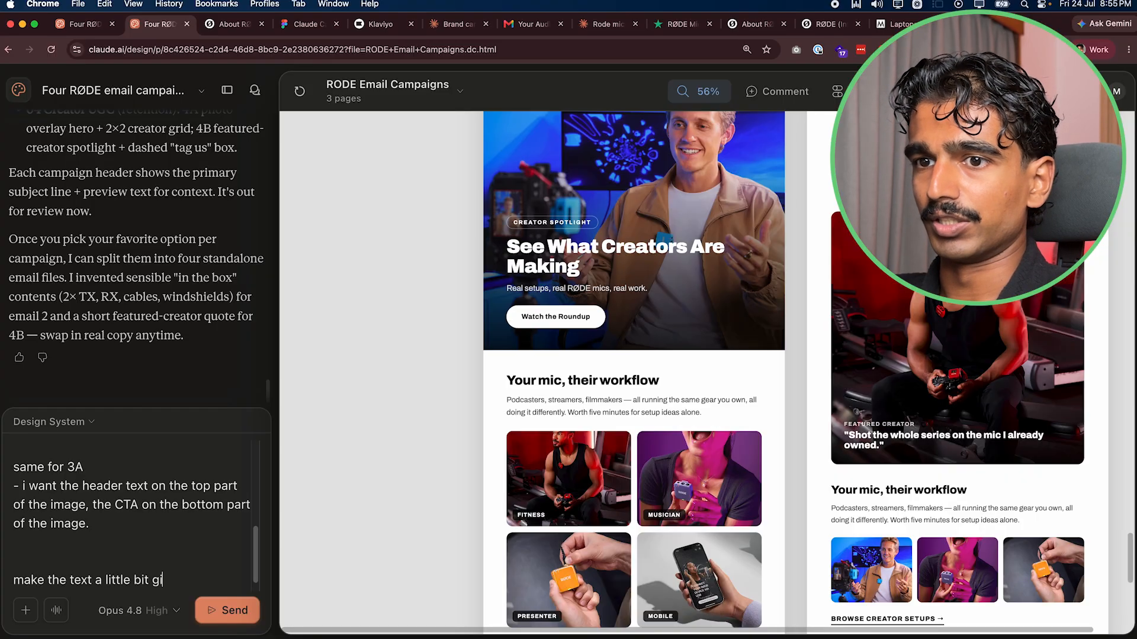
key("BackSpace")
key("BackSpace")
type("bigger so that it")
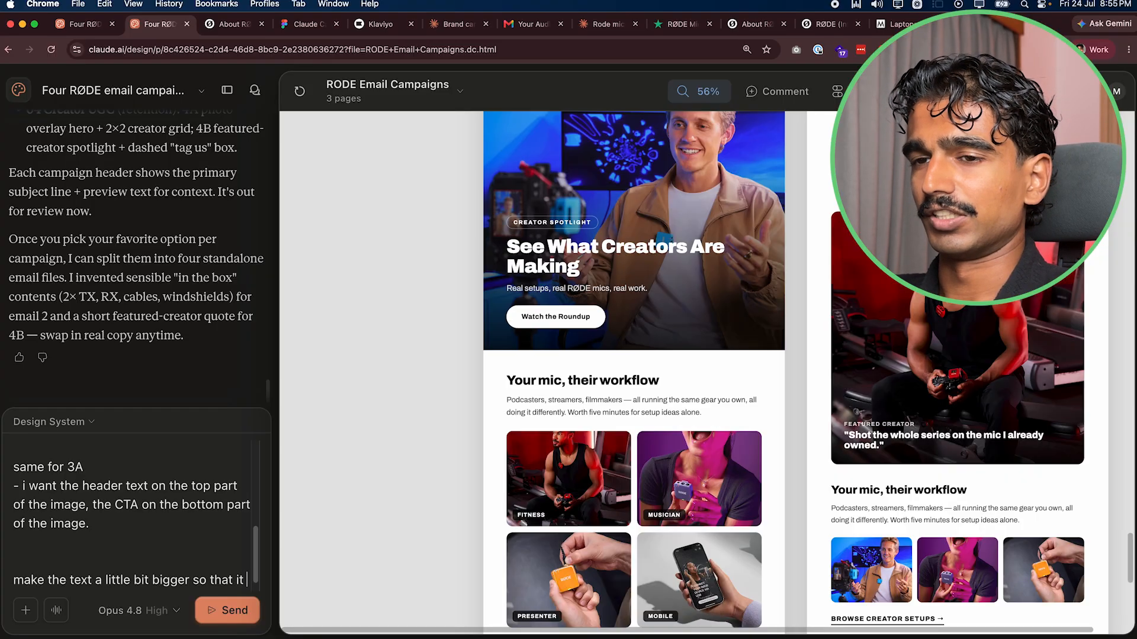
type(" is all readable on mobile.")
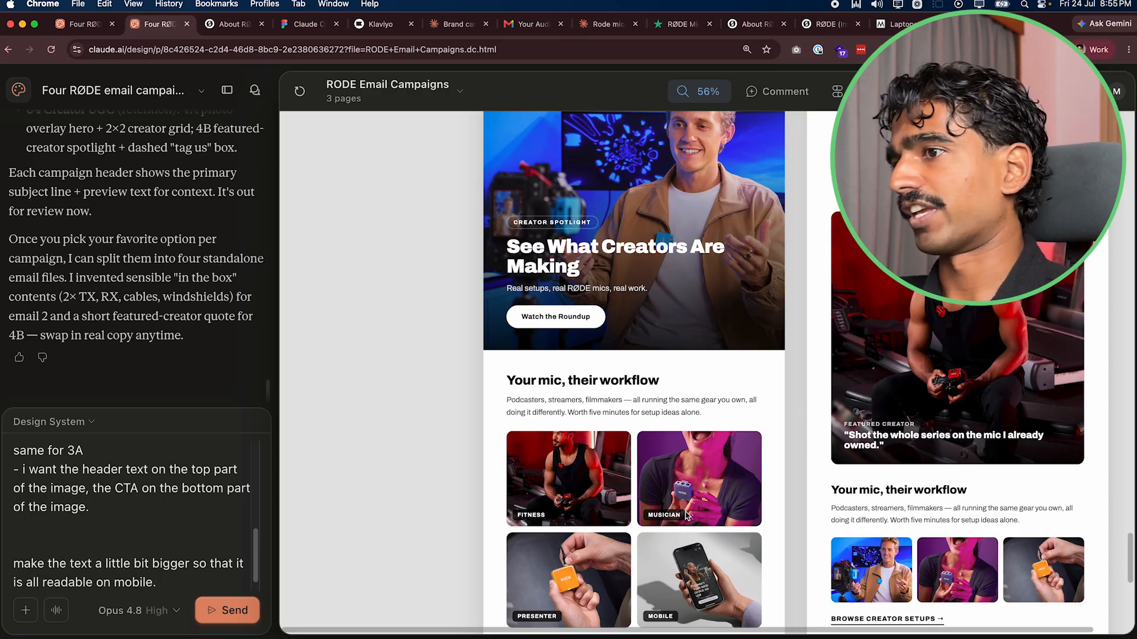
- Review the 4A and 4B creator emails and the warranty email layouts for anything else to add to the revision notes
scroll(685, 515, "down", 10)
scroll(732, 456, "up", 6)
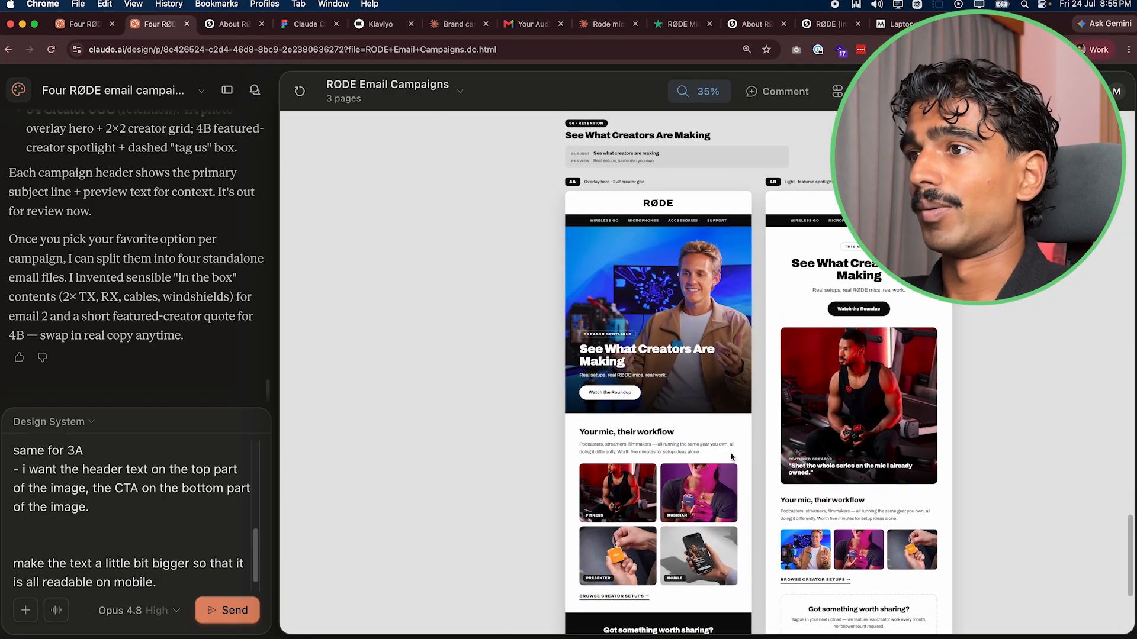
scroll(732, 456, "up", 2)
key("shift+Return")
key("shift+Return")
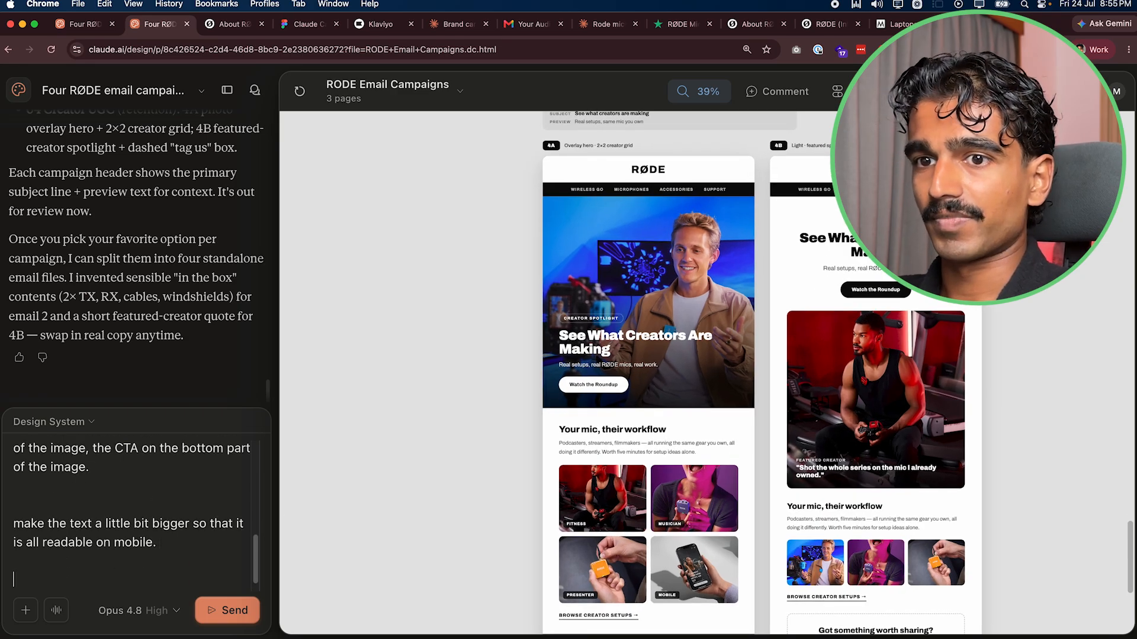
scroll(682, 424, "up", 15)
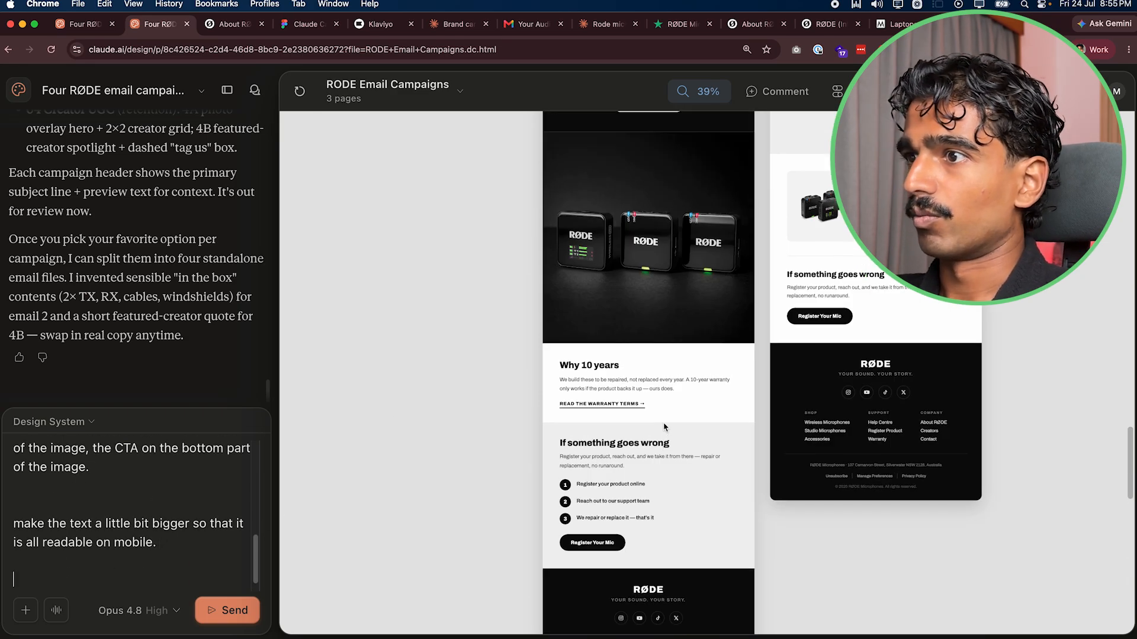
scroll(663, 485, "down", 15)
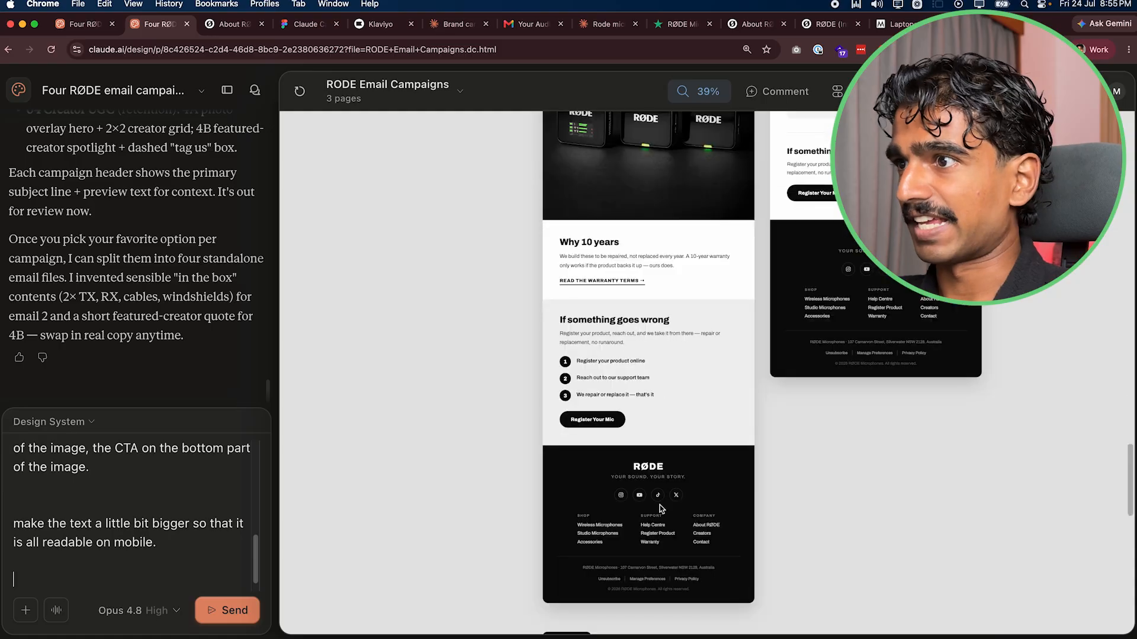
scroll(651, 527, "up", 8)
scroll(586, 450, "down", 10)
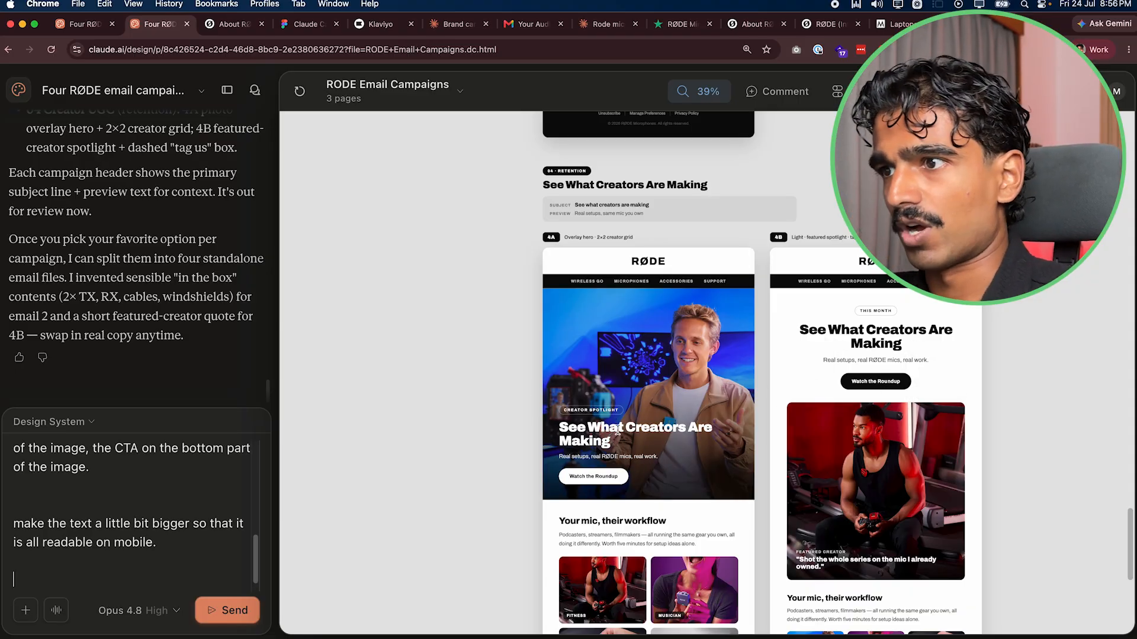
scroll(602, 434, "down", 1)
scroll(592, 432, "down", 10)
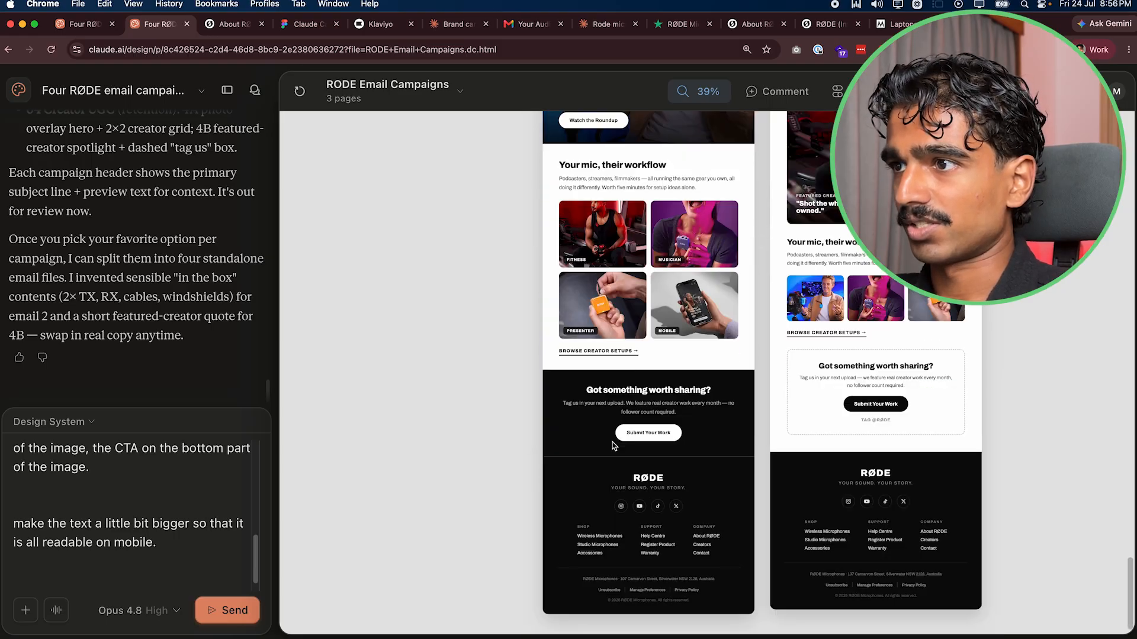
- Check the 2A layout once more and send the revision notes
scroll(565, 394, "up", 20)
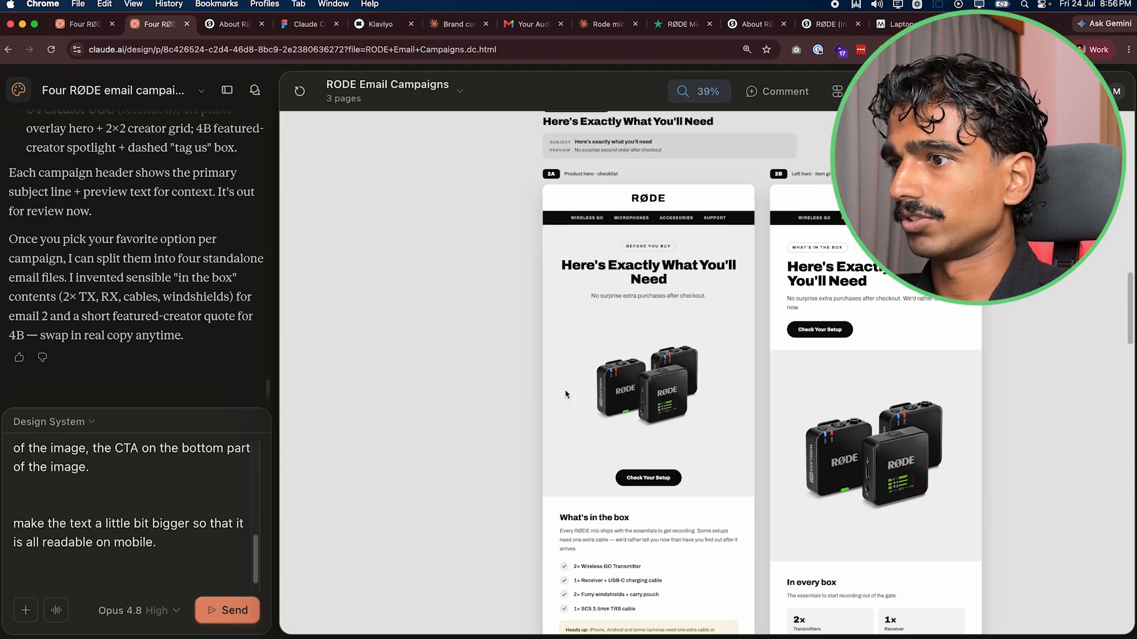
scroll(565, 394, "down", 3)
key("Return")
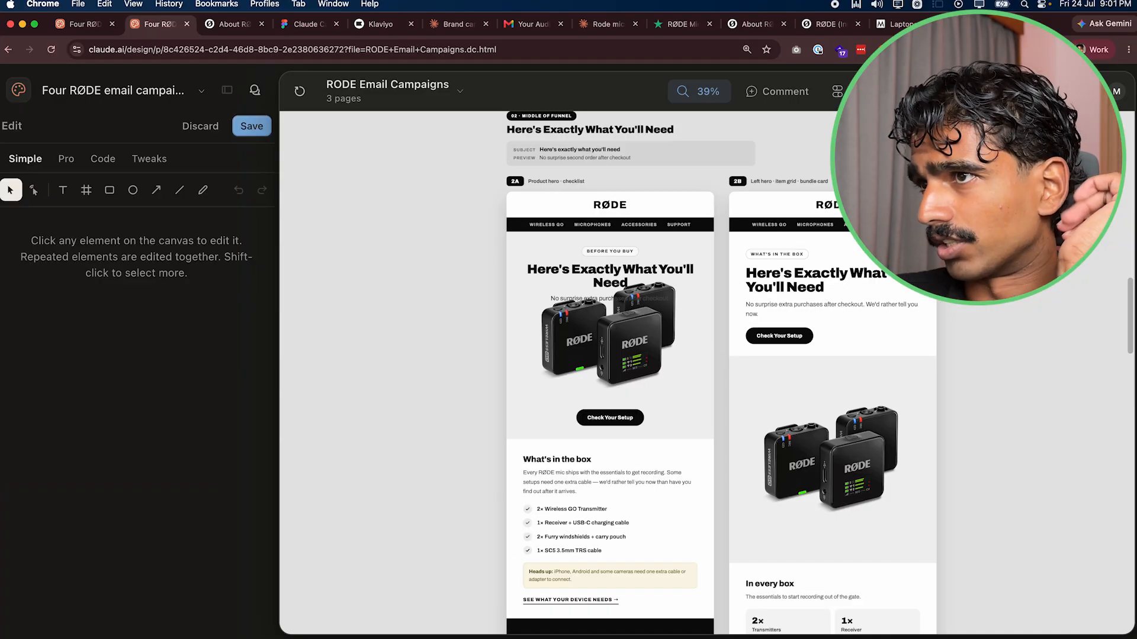
- Set the 2A hero product image's horizontal padding to 0 px and switch its margin to separate X & Y values
left_click(570, 338)
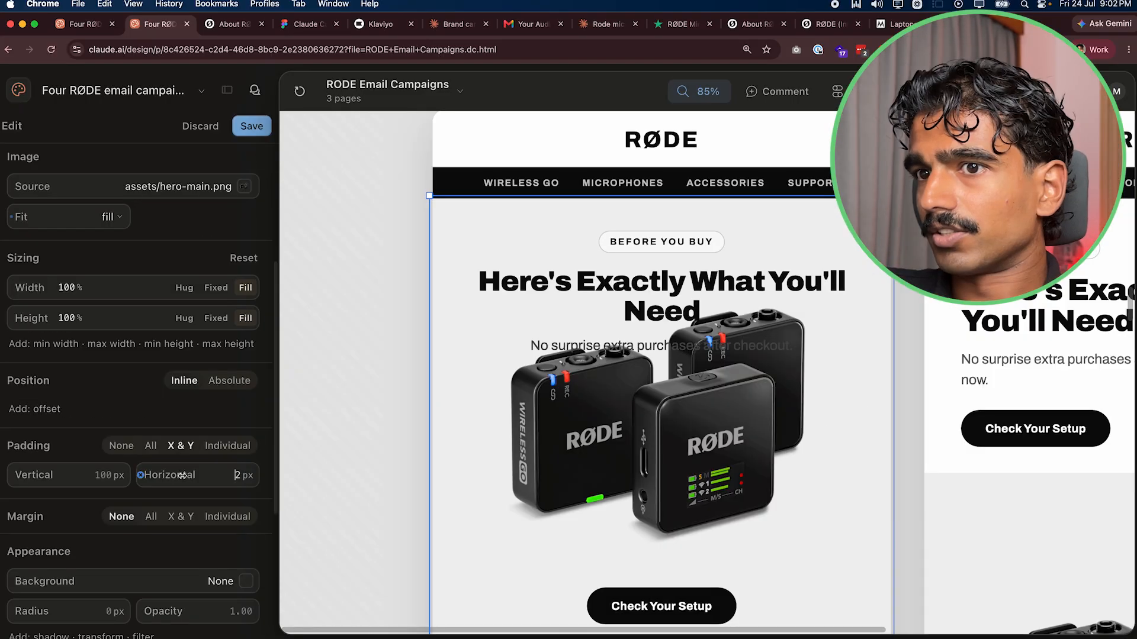
left_click_drag(181, 476, 36, 496)
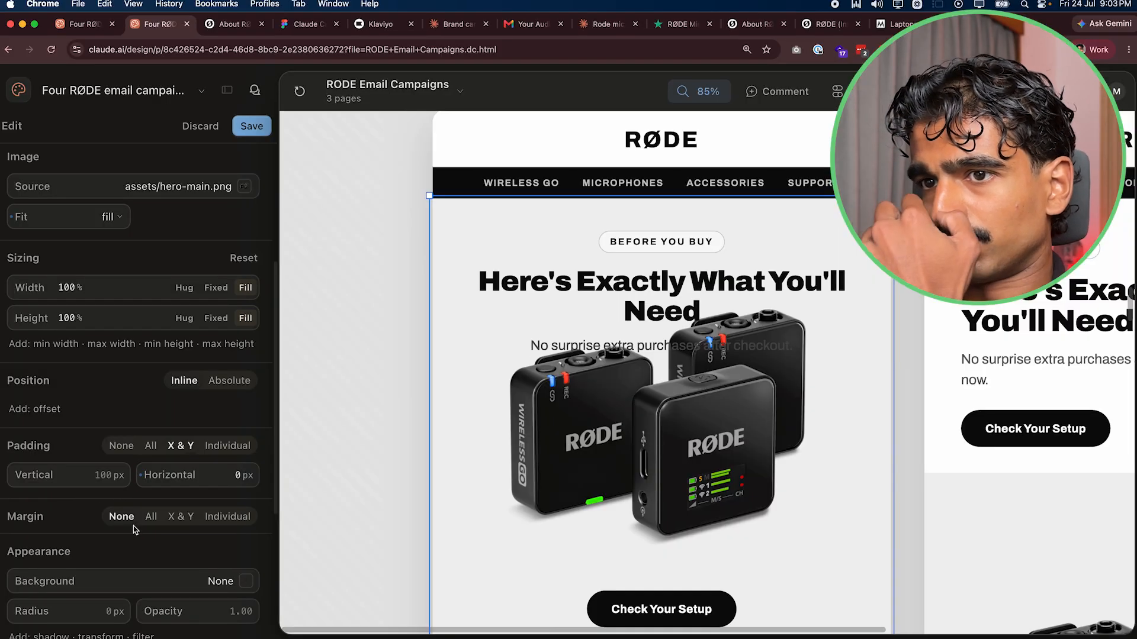
left_click(179, 516)
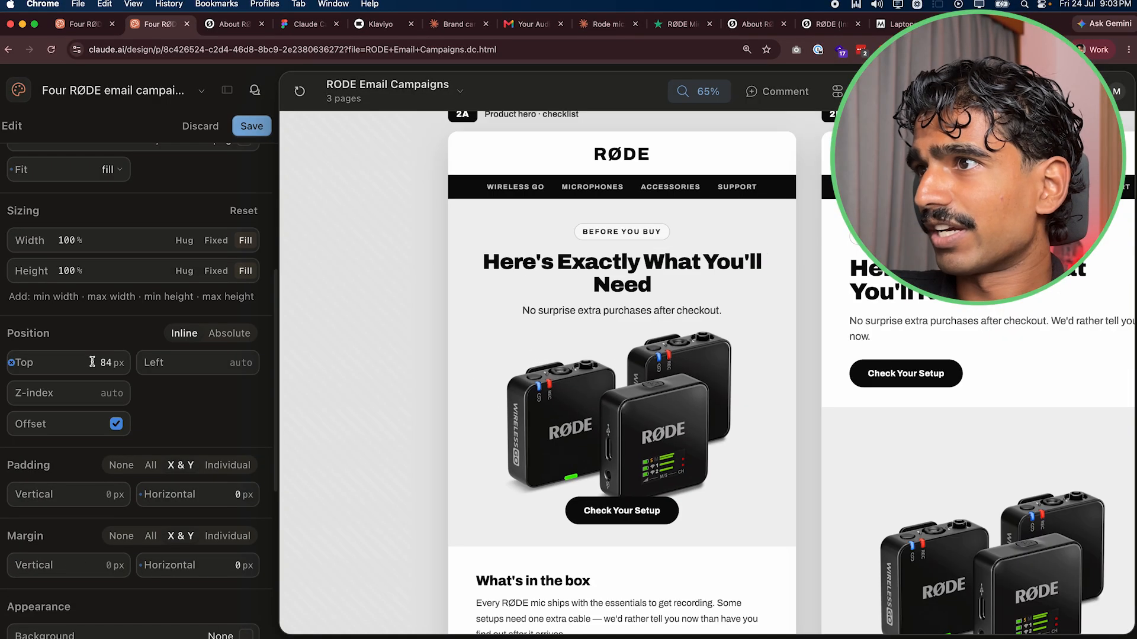
- Shift the 2A hero image below the header text by bringing its top offset to 36 px and adjusting its vertical padding
left_click_drag(33, 364, 78, 379)
left_click_drag(36, 497, 83, 495)
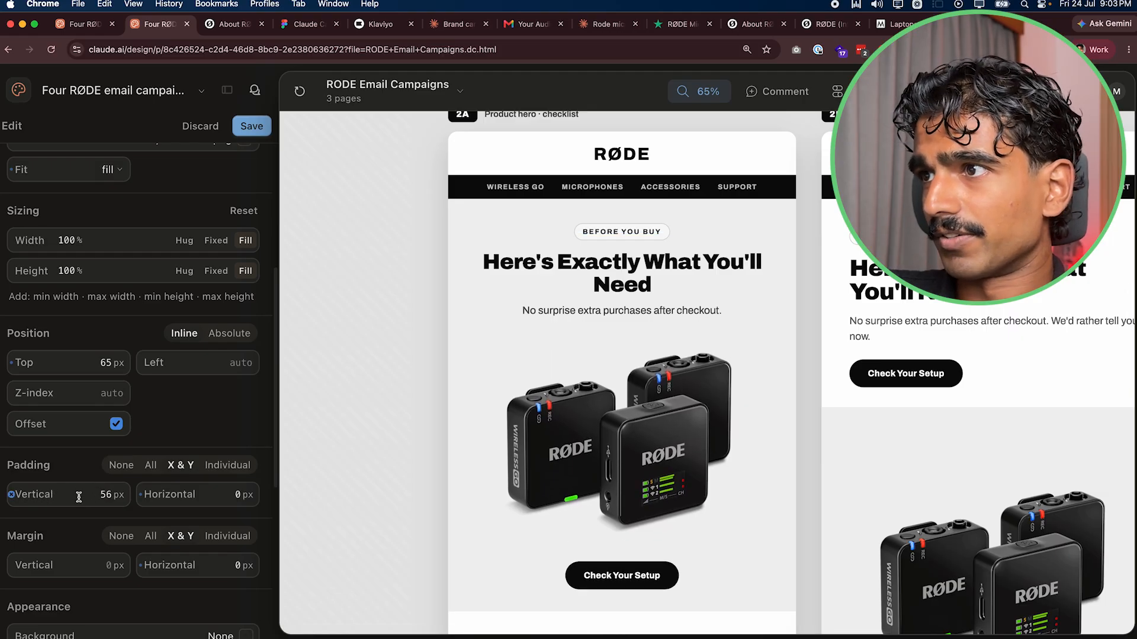
left_click_drag(24, 363, 2, 375)
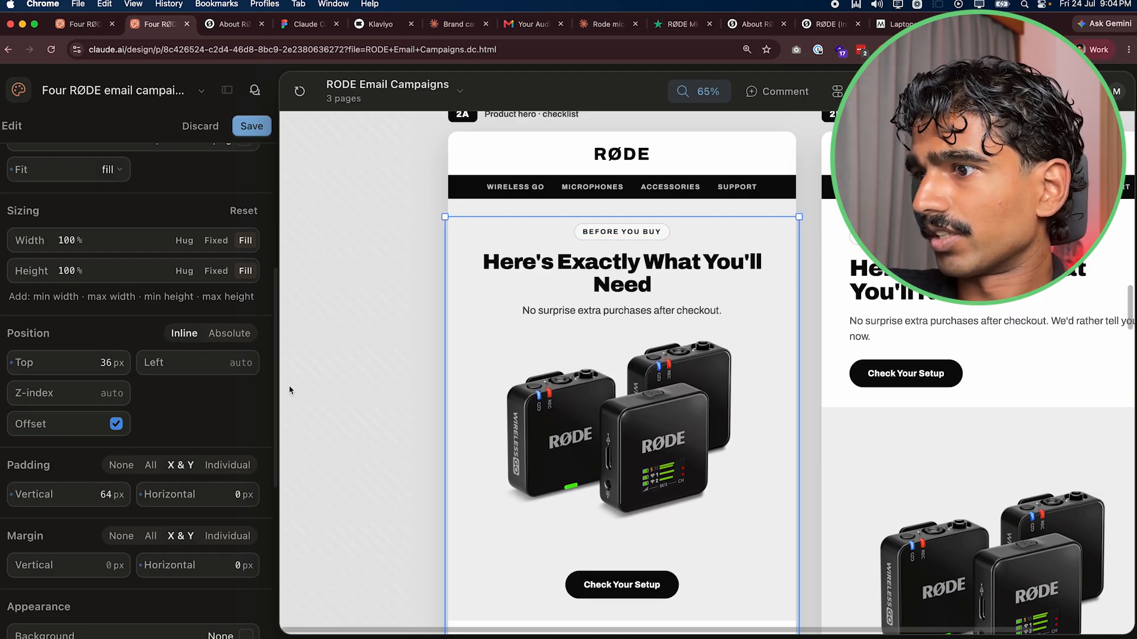
scroll(391, 398, "down", 1)
left_click_drag(31, 493, 52, 359)
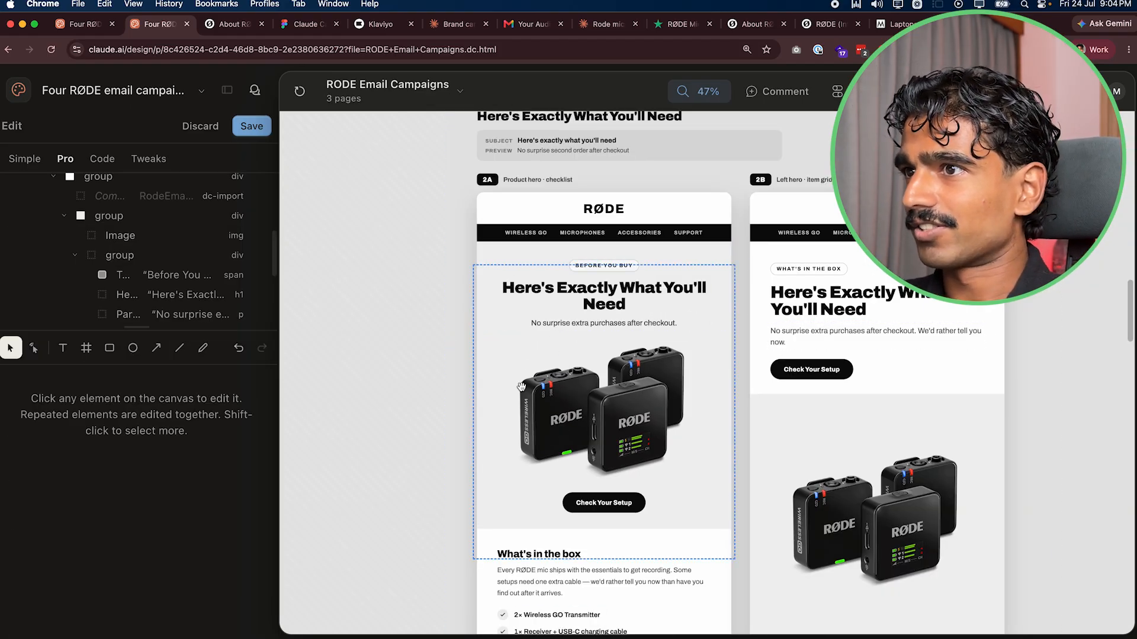
- Inspect the text settings of the 2A "What's in the box" paragraph and leave edit mode
scroll(521, 322, "down", 3)
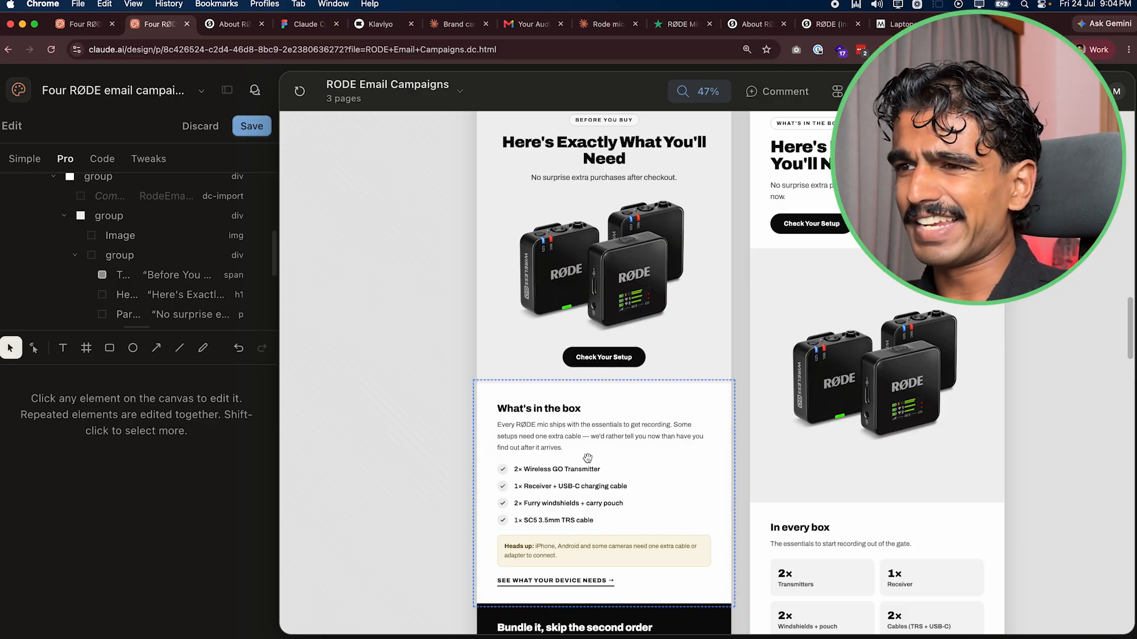
left_click(556, 433)
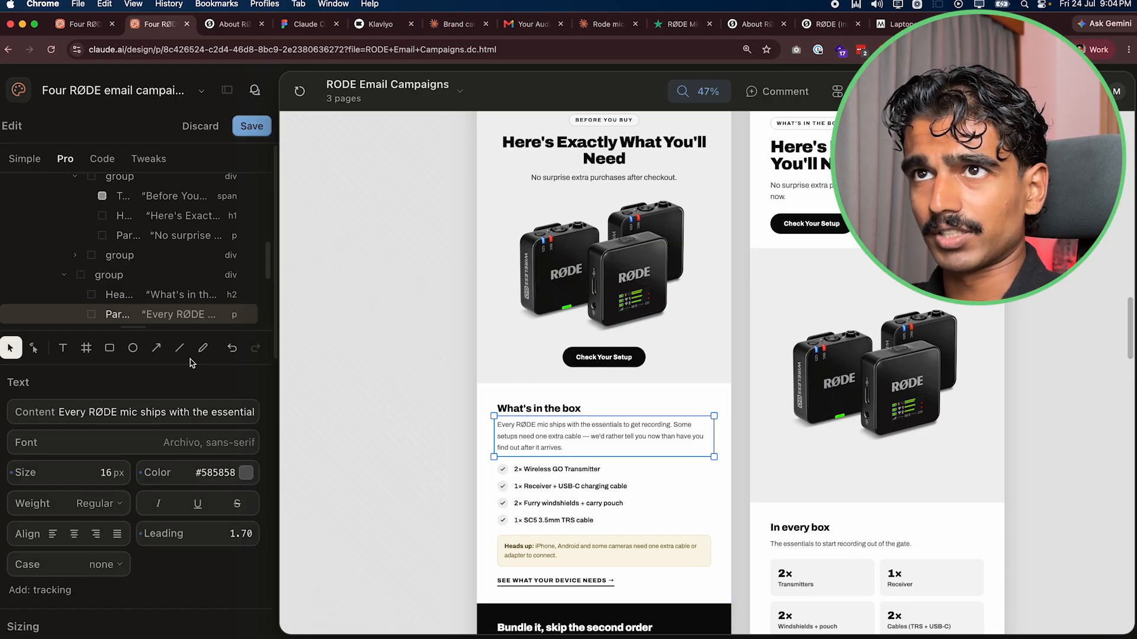
scroll(432, 357, "down", 15)
key("Escape")
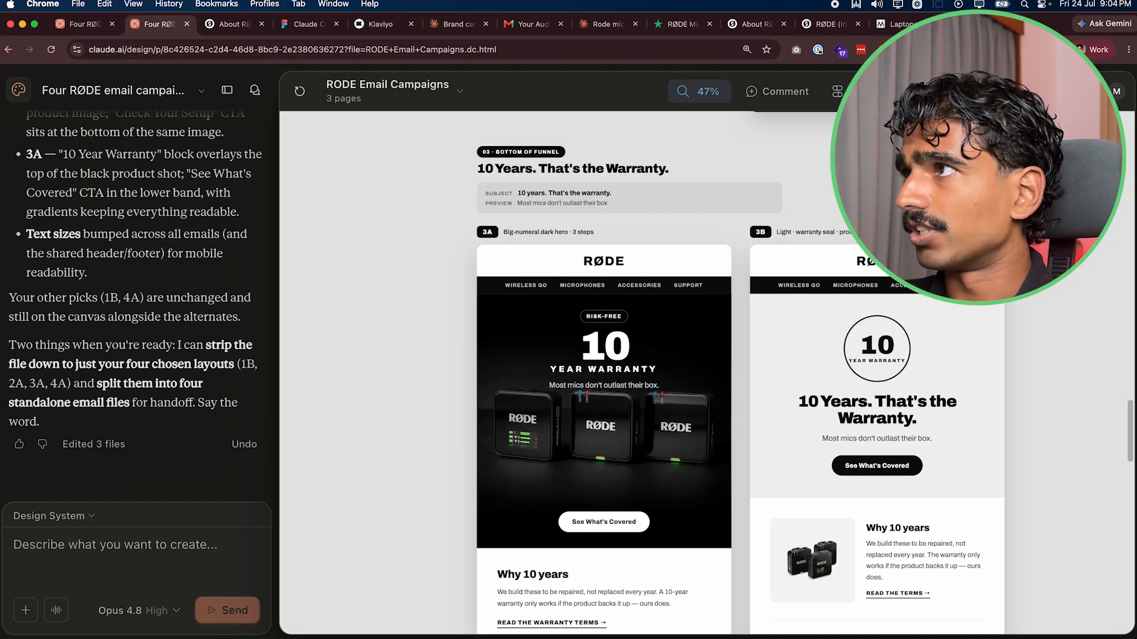
- Reopen editing, select the 3A hero image of the black microphones and set its vertical padding to 8 px
left_click(906, 91)
scroll(586, 367, "up", 4)
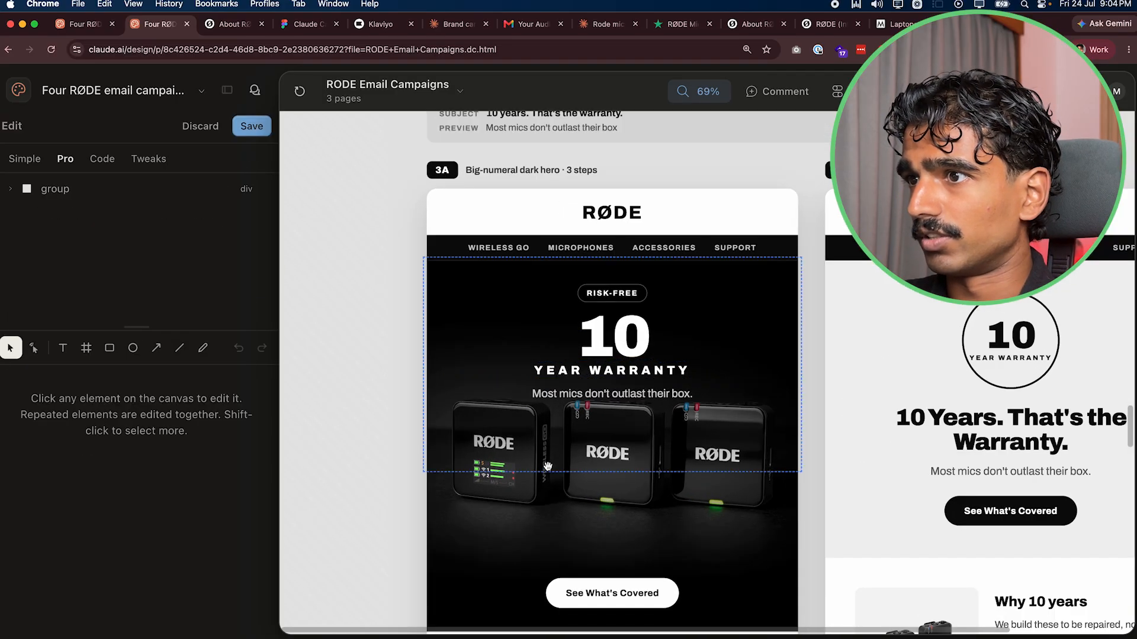
left_click(546, 468)
left_click(513, 524)
left_click(427, 442)
left_click(439, 441)
left_click(428, 473)
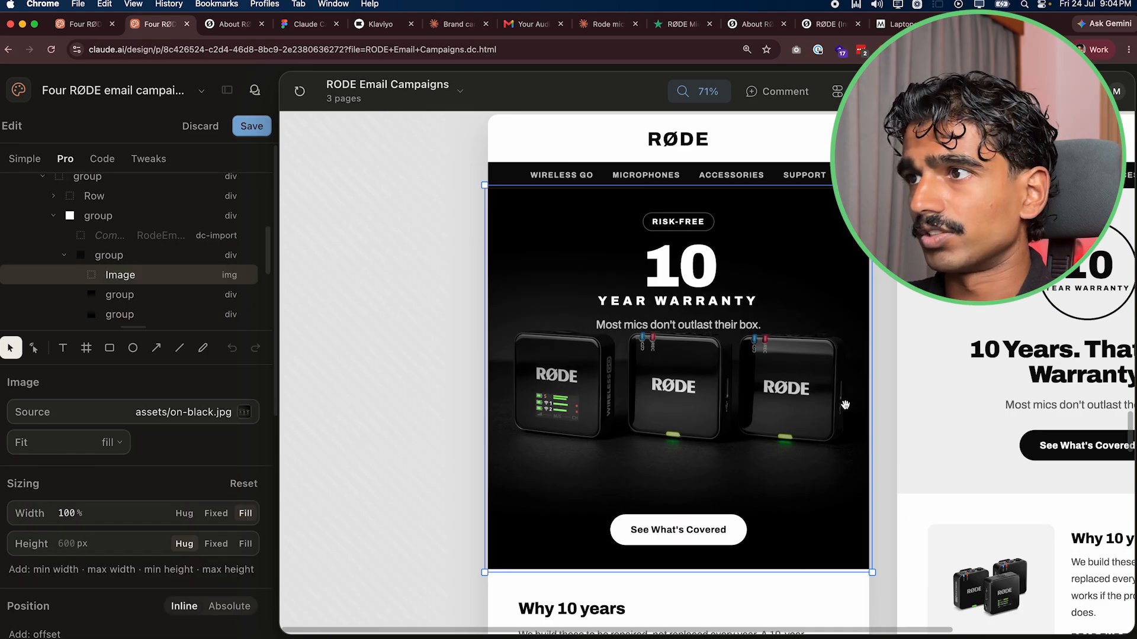
scroll(845, 403, "up", 3)
scroll(621, 435, "down", 8)
scroll(115, 485, "down", 5)
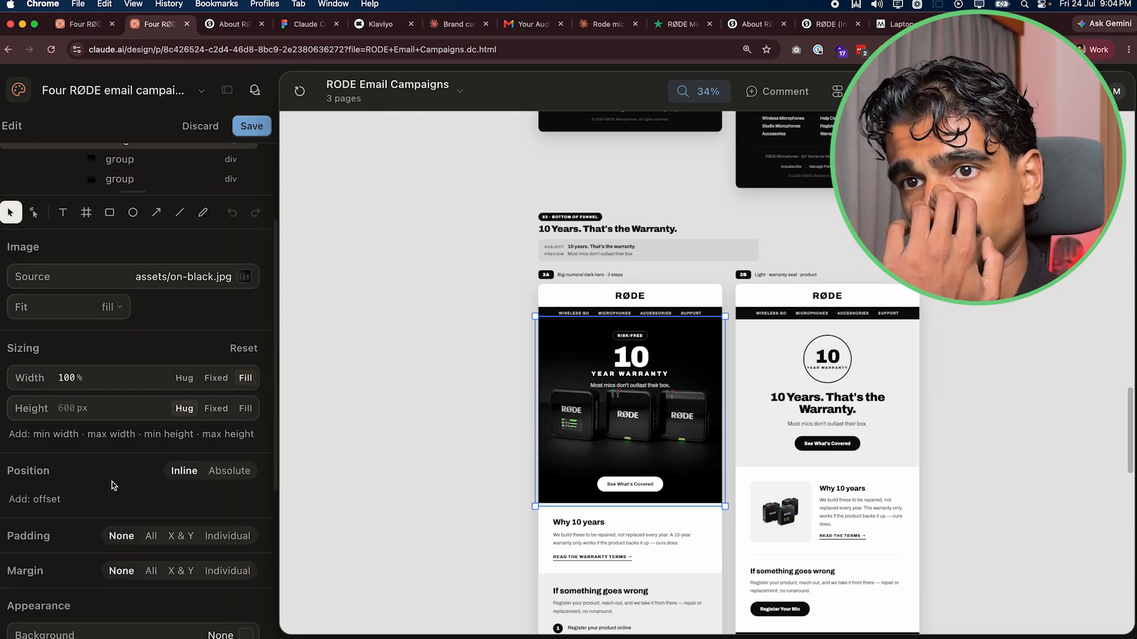
left_click_drag(34, 518, 363, 542)
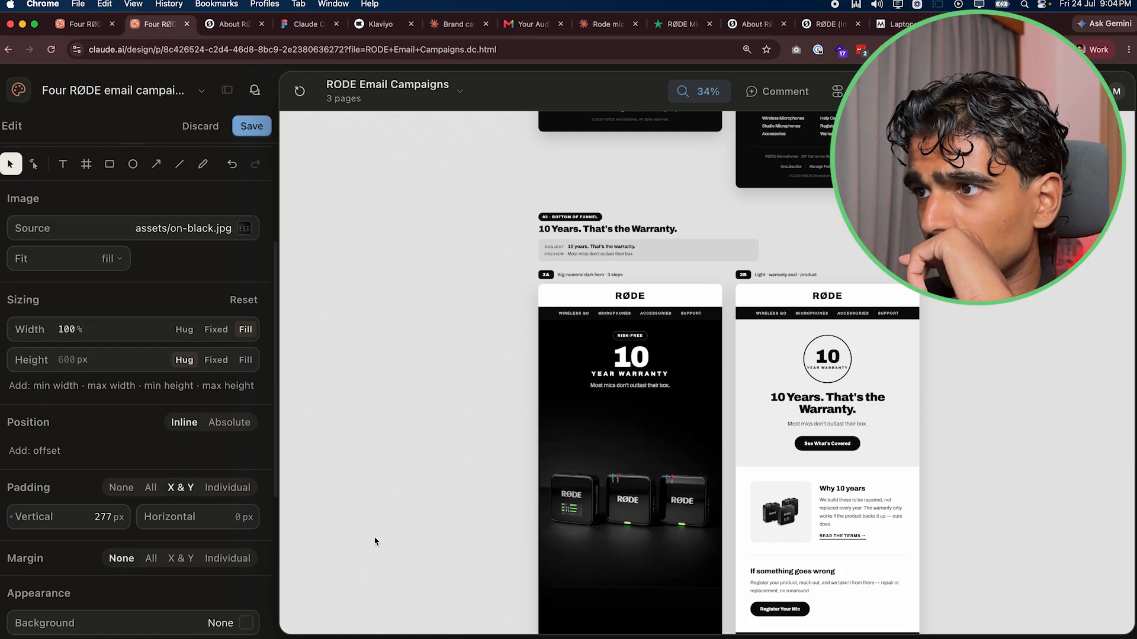
left_click_drag(298, 559, 3, 534)
scroll(89, 474, "down", 3)
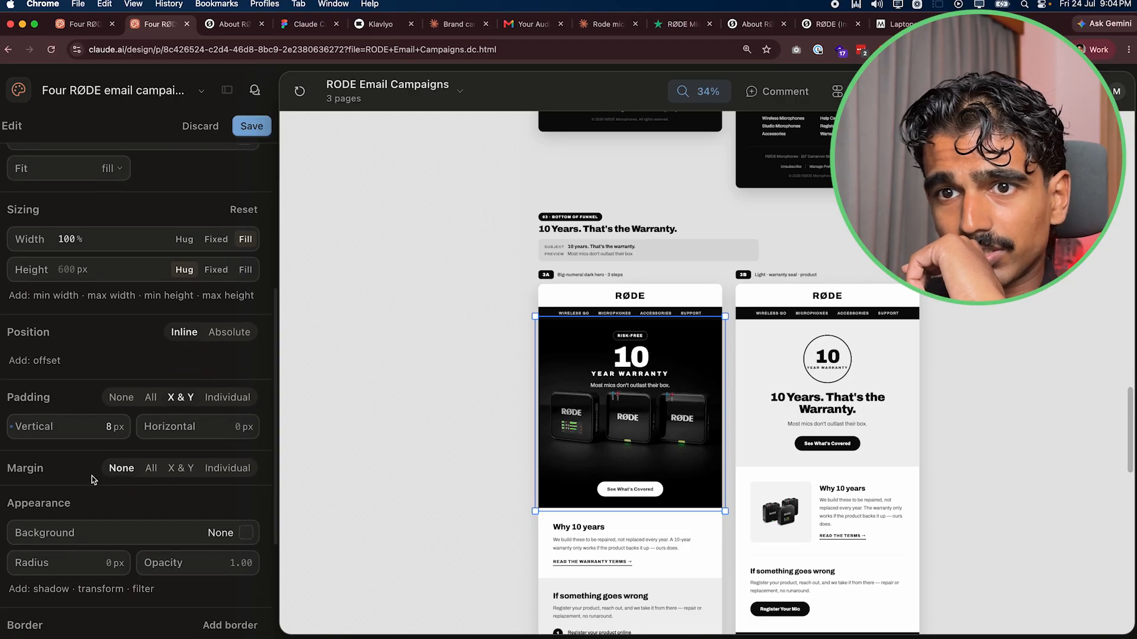
- Add a position offset to the 3A hero image and move it slightly down from the header text
left_click(42, 360)
left_click_drag(30, 360, 57, 364)
key("Escape")
scroll(571, 473, "down", 1)
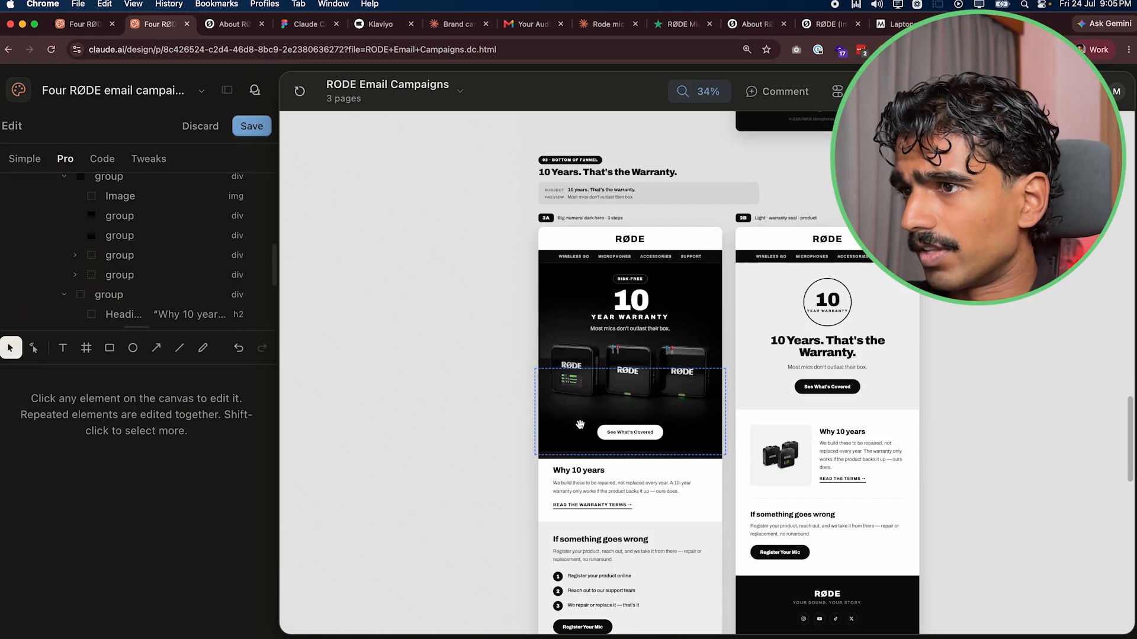
- Increase the top padding of the "Why 10 years" section in 3A to separate its heading from the hero image
scroll(579, 424, "up", 2)
left_click(538, 498)
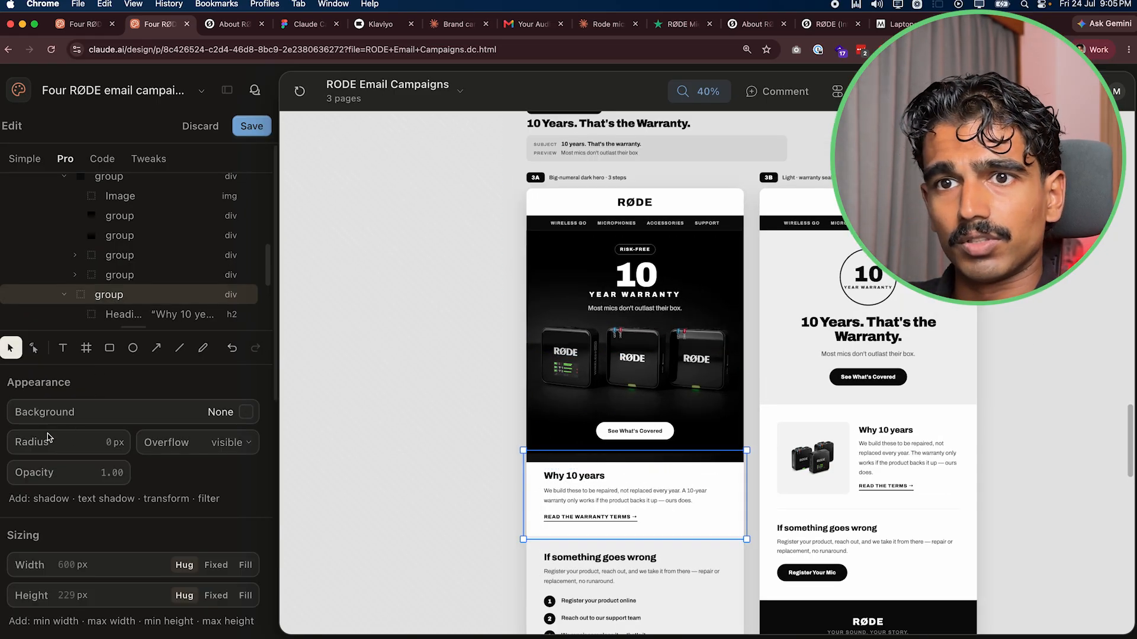
scroll(29, 569, "down", 5)
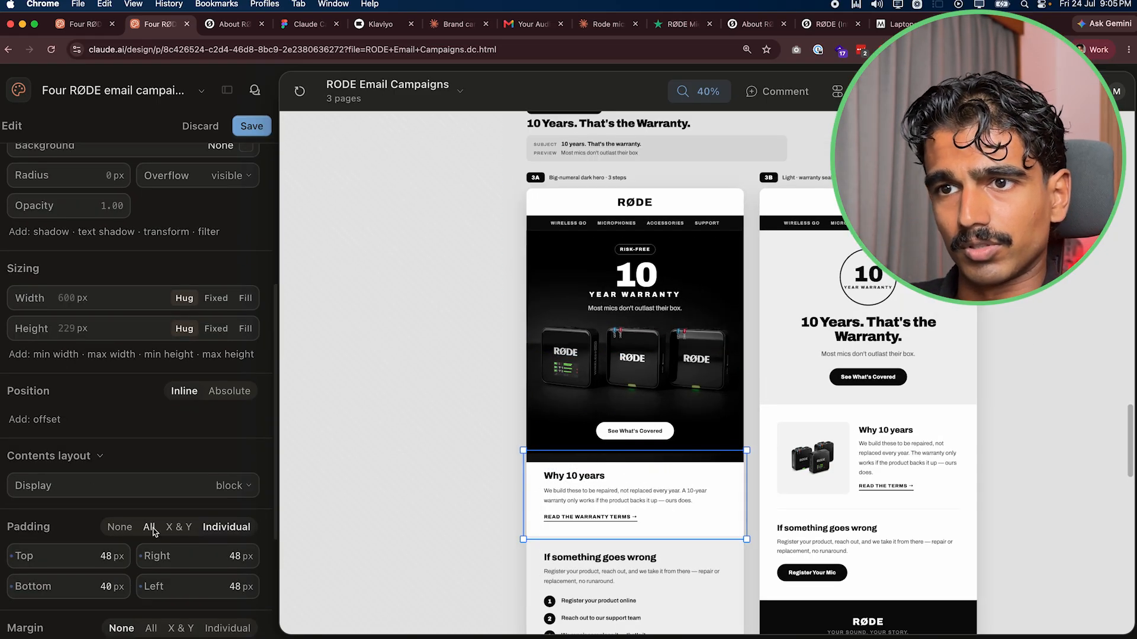
scroll(70, 534, "down", 1)
mouse_move(26, 502)
left_mouse_down()
mouse_move(65, 503)
mouse_move(47, 503)
left_mouse_up()
scroll(472, 424, "down", 1)
left_click(472, 424)
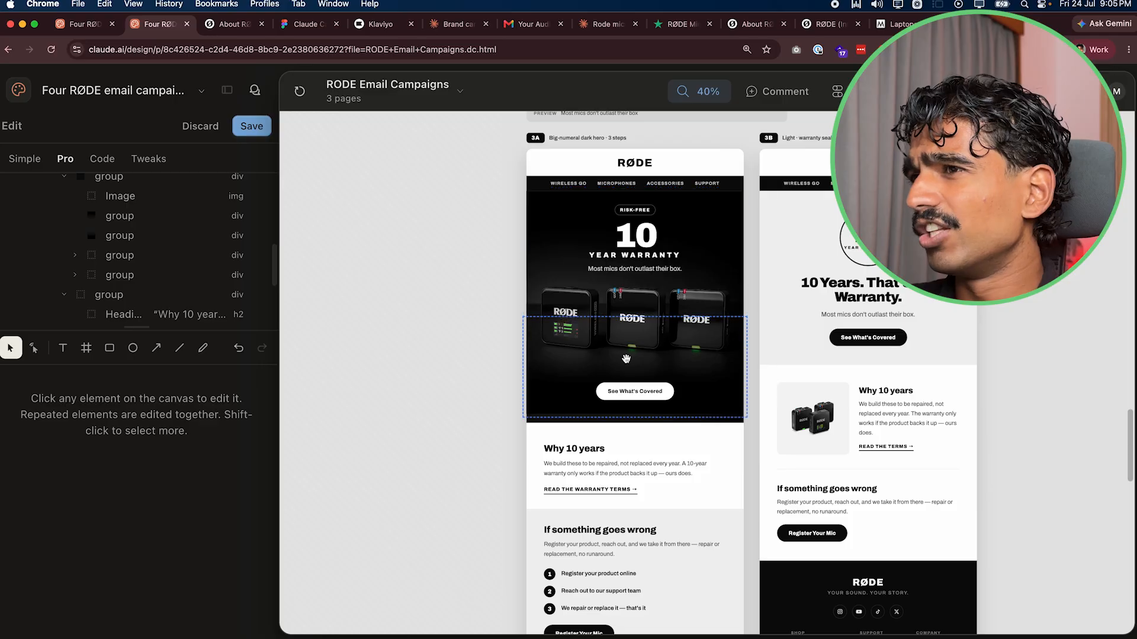
scroll(667, 453, "down", 1)
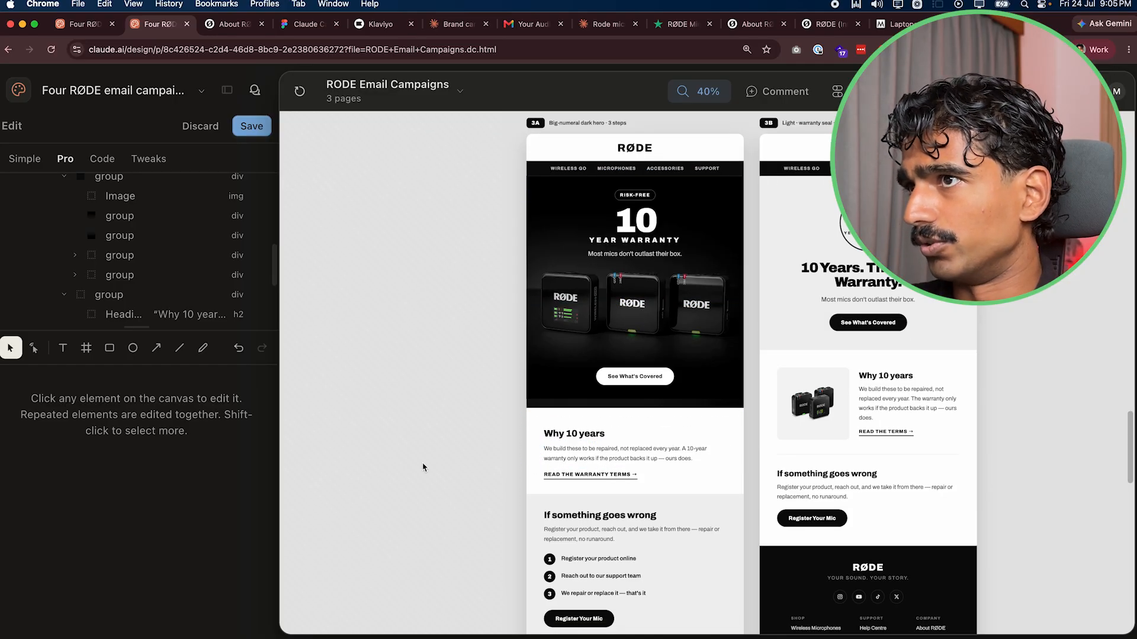